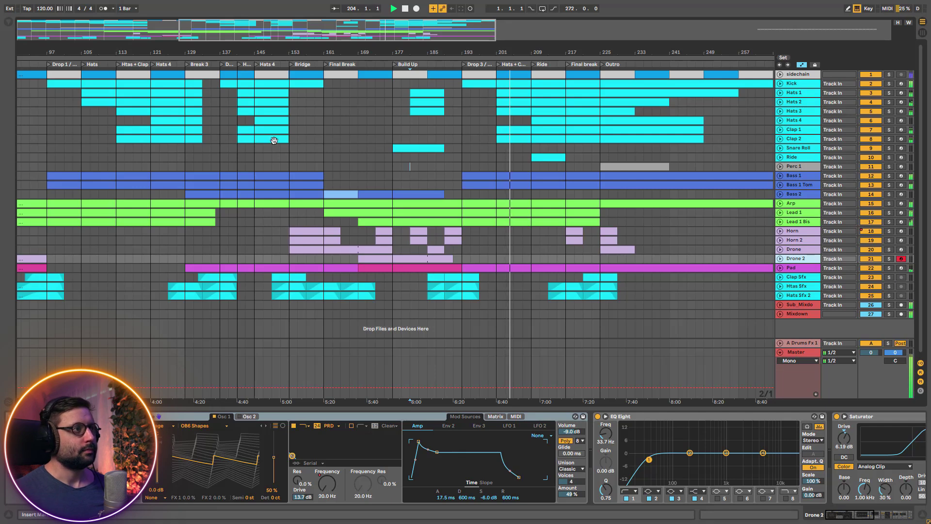
Stop the running playback and listen to the arrangement from just inside the Break 3 section, then stop it
key("space")
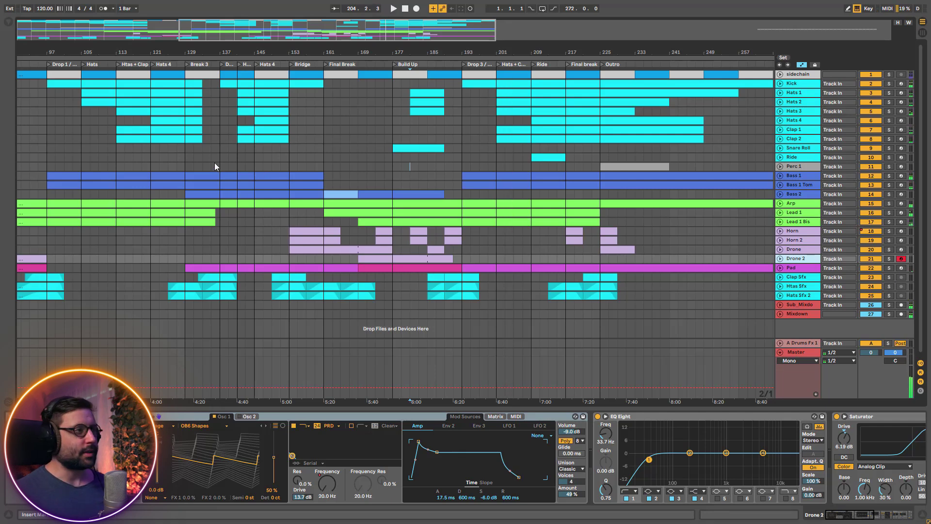
left_click(216, 166)
key("space")
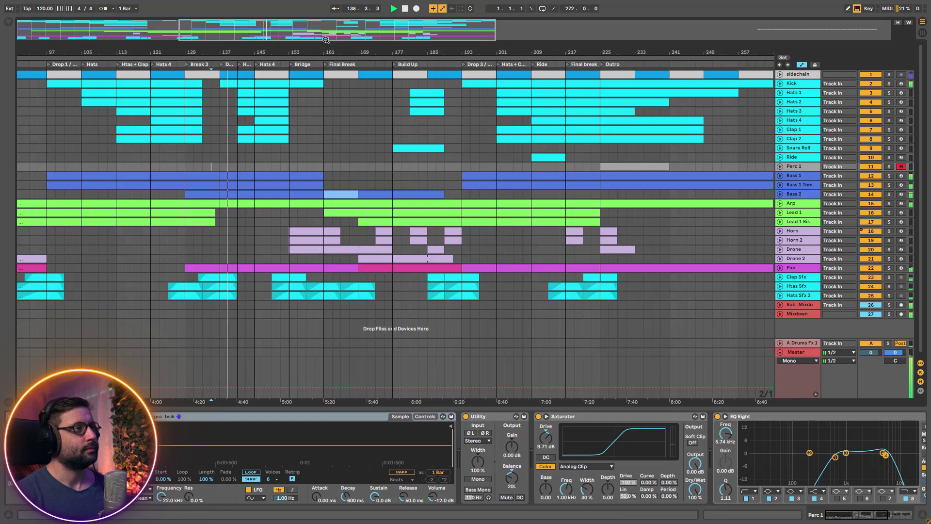
left_click_drag(335, 35, 296, 11)
key("space")
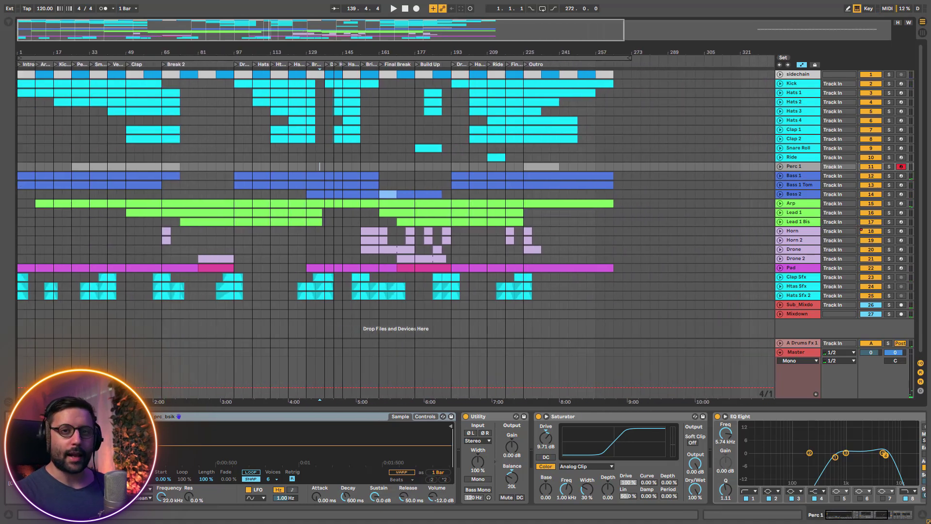
Solo the Arp track and then the Lead 1 track, and listen to each one on its own
left_click(888, 204)
key("space")
left_click(889, 212)
key("space")
left_click(247, 214)
left_click(247, 214)
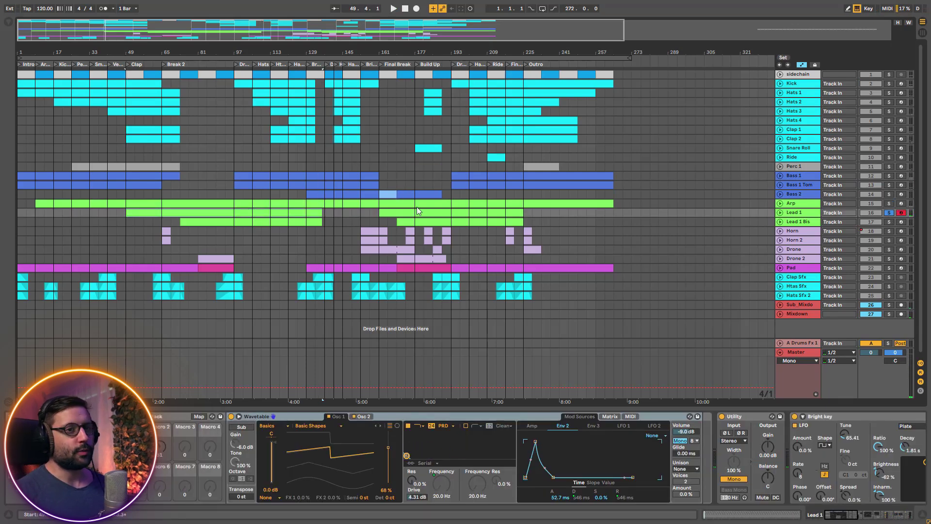
Unfold the Arp track's automation lanes to examine them, fold them again and select the Lead 1 track
left_click(780, 203)
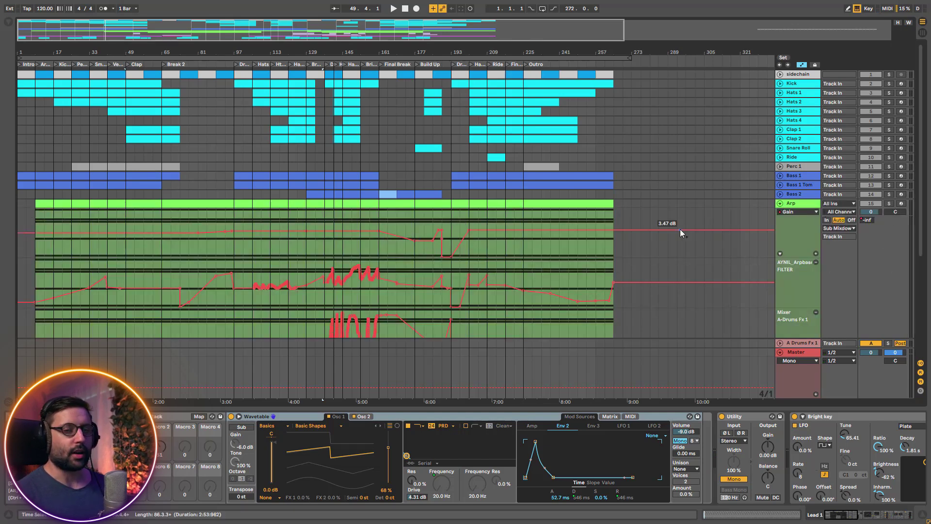
left_click(779, 203)
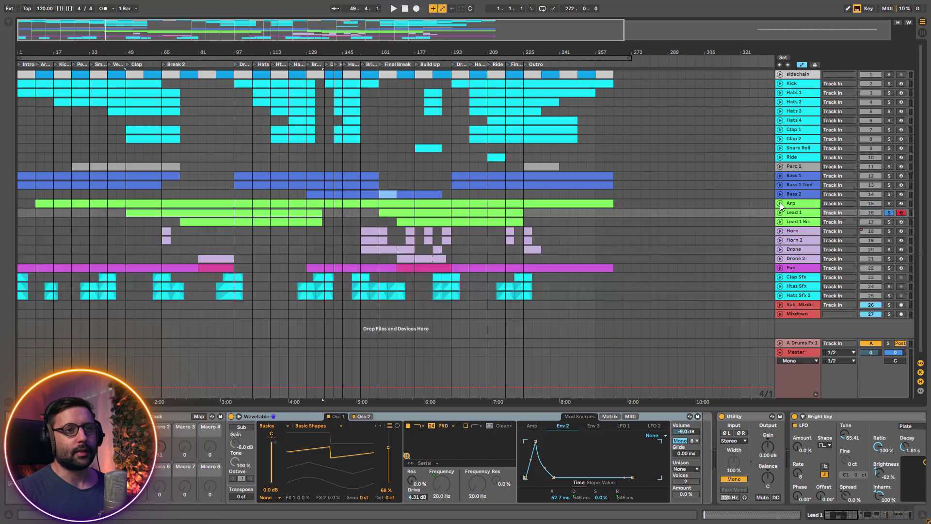
left_click(788, 216)
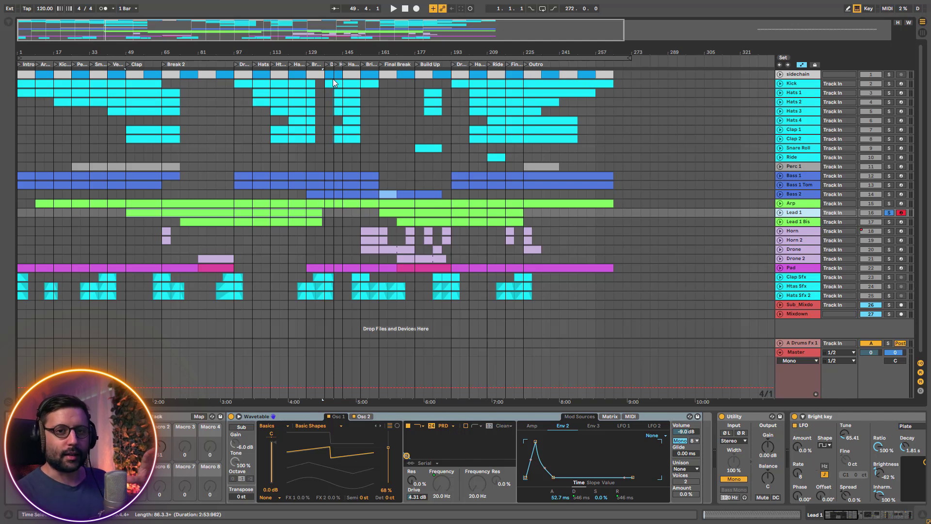
key("space")
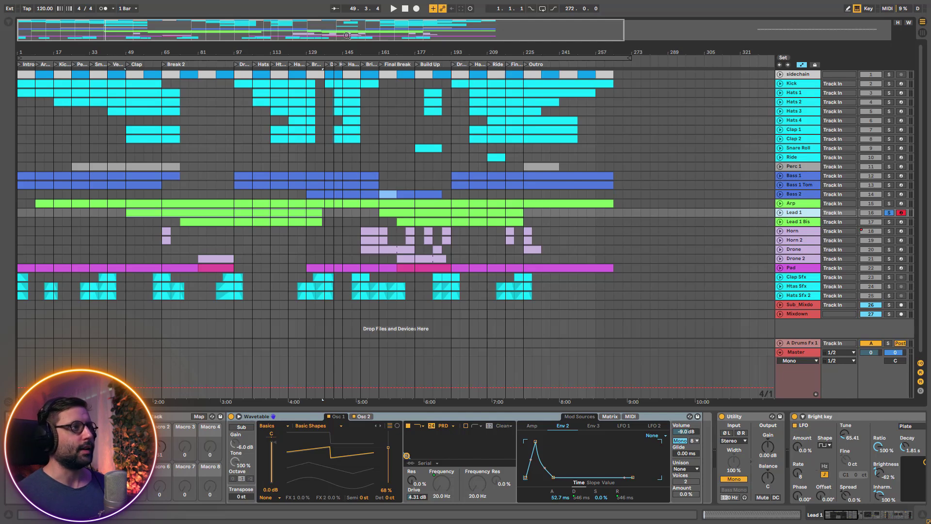
Reset the song position and play the arrangement from bar 1
left_click_drag(346, 32, 331, 10)
left_click(404, 9)
left_click(394, 8)
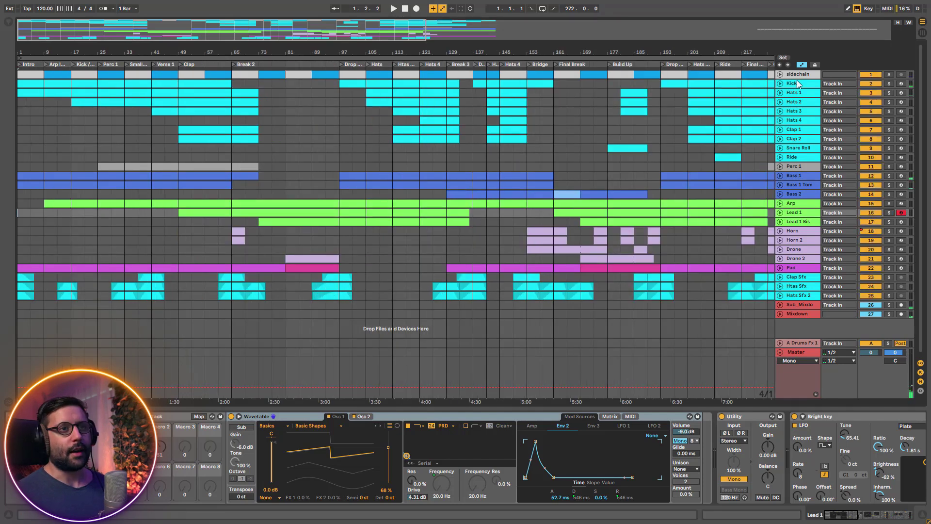
Inspect the sidechain track's devices and the waveforms of its audio clips at bars 201 and 17
left_click(799, 75)
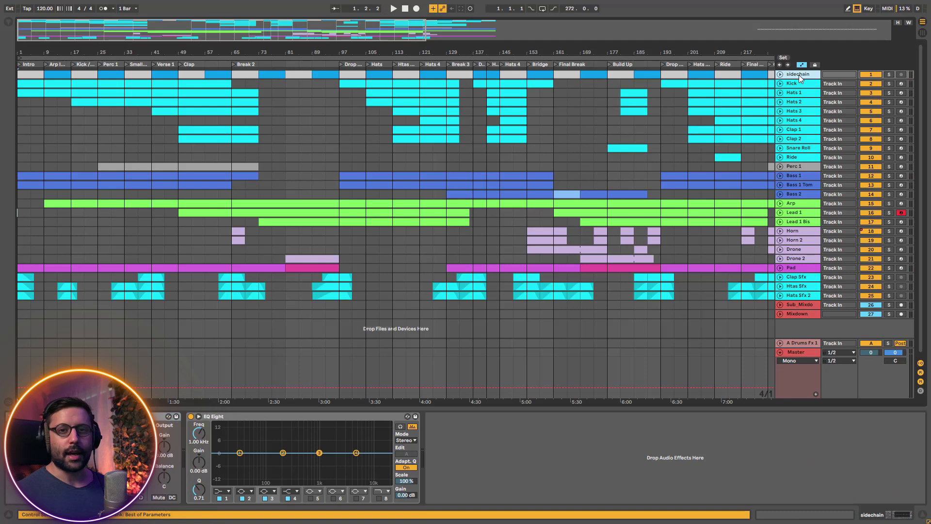
left_click(707, 75)
left_click_drag(355, 387, 382, 424)
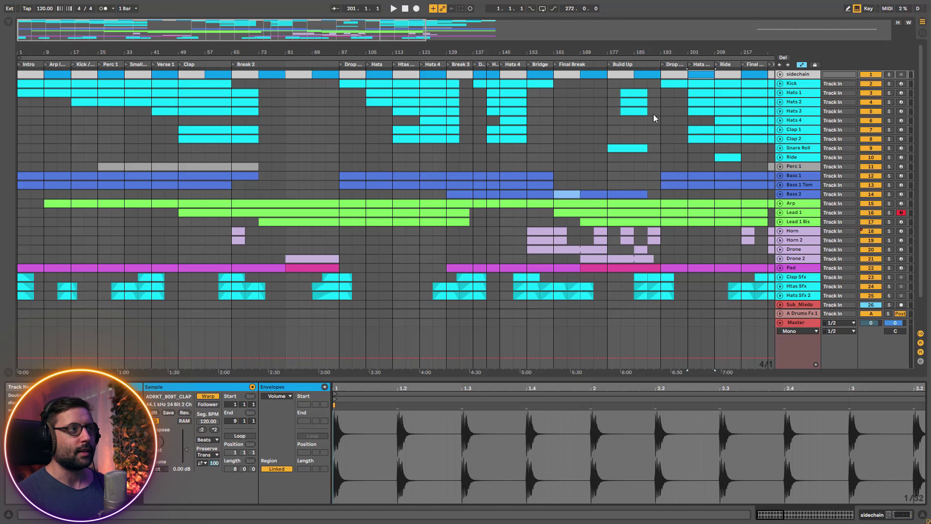
left_click_drag(340, 51, 294, 30)
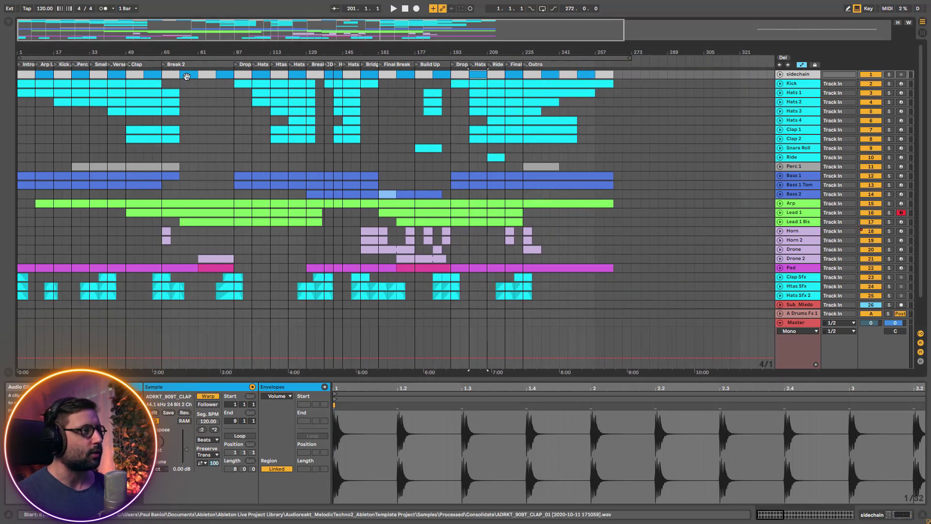
key("w")
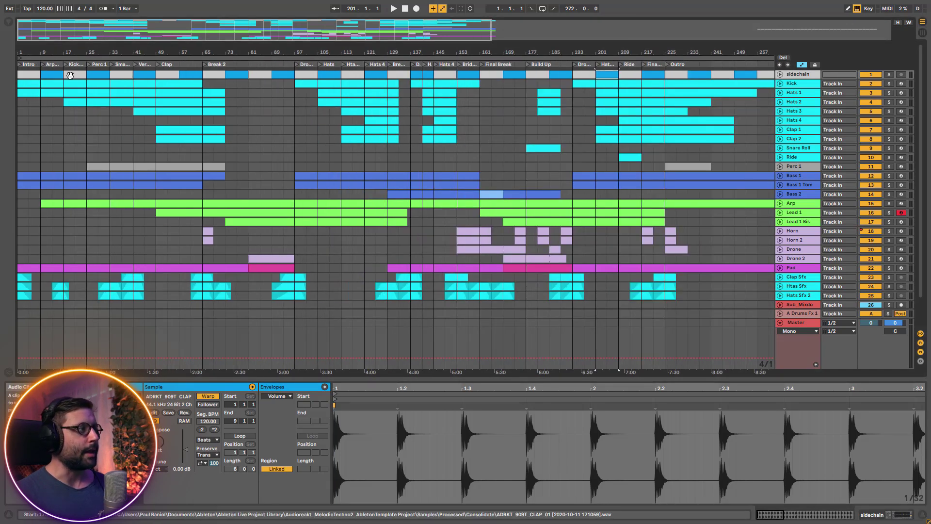
left_click(72, 72)
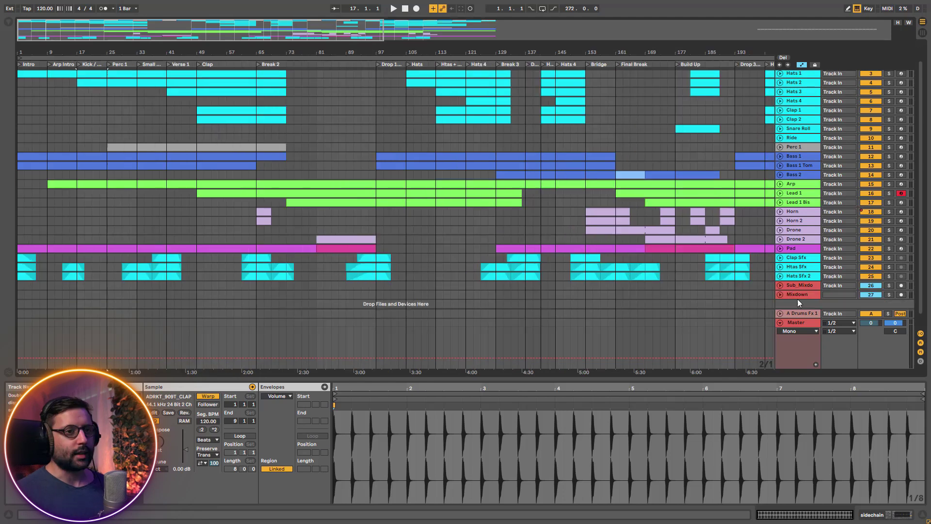
Start playback at bar 17, then restart it from the beginning of the Intro
scroll(798, 302, "down", 1)
key("space")
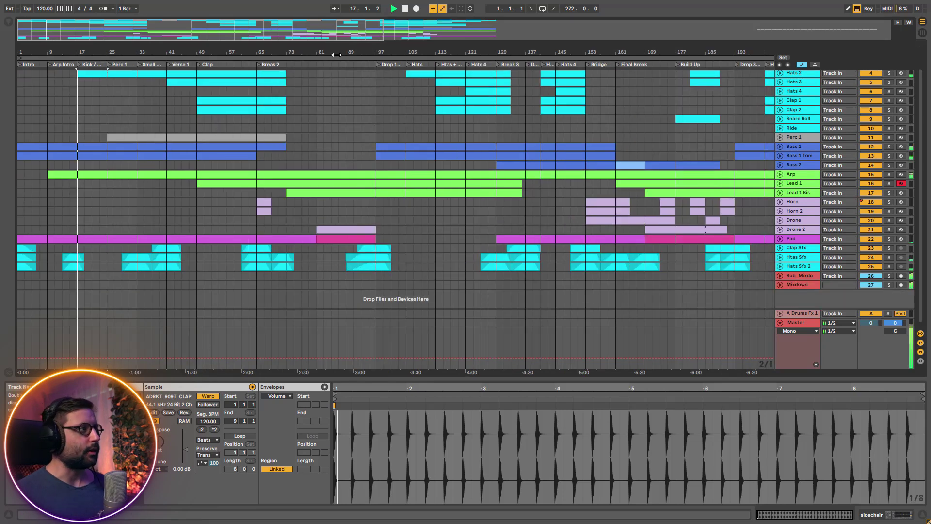
left_click(405, 9)
left_click(393, 9)
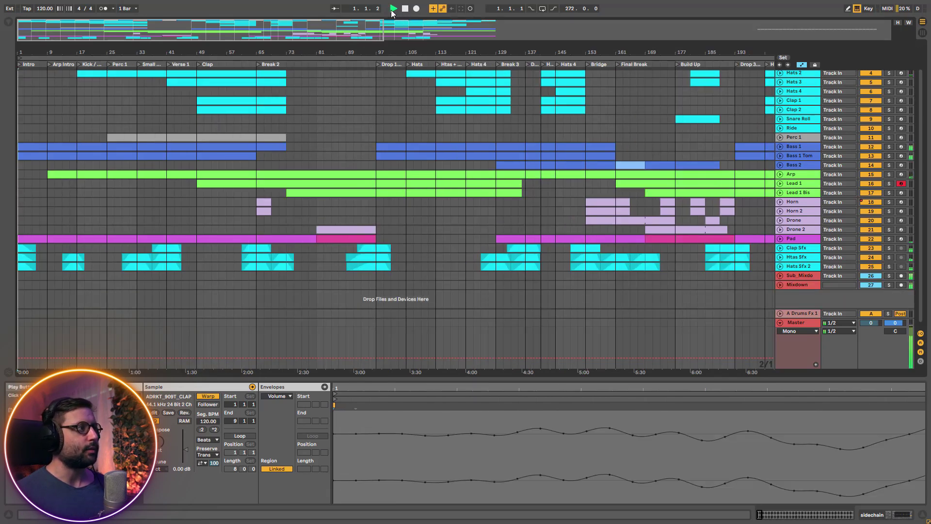
Solo and unsolo the Pad, Bass 1, Hats 1 and Kick tracks one after another to hear each intro element
scroll(29, 291, "up", 3)
left_click(888, 268)
left_click(888, 268)
left_click(889, 176)
left_click(889, 176)
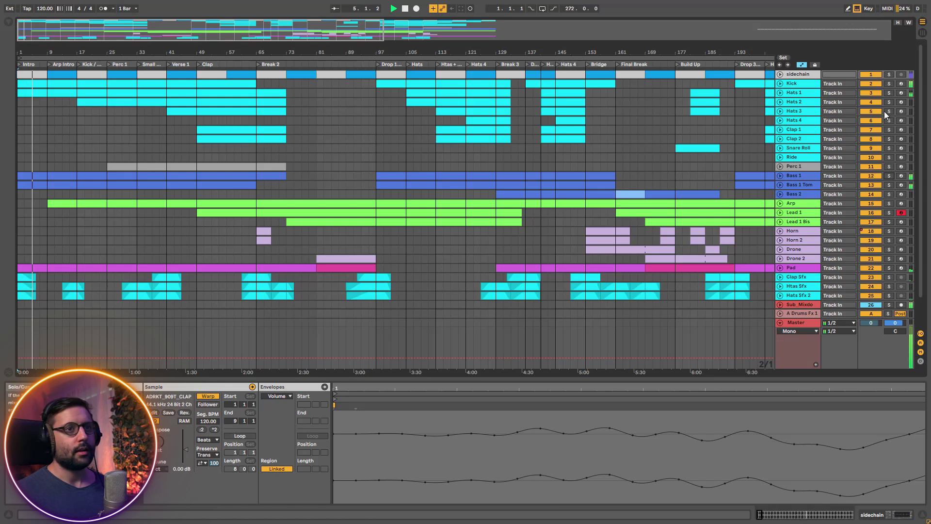
left_click(891, 93)
left_click(891, 93)
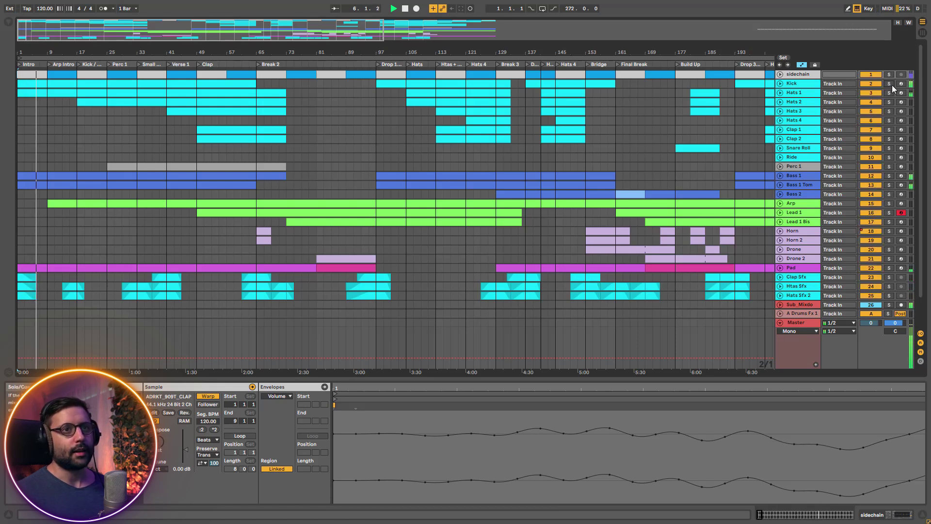
left_click(891, 84)
left_click(891, 85)
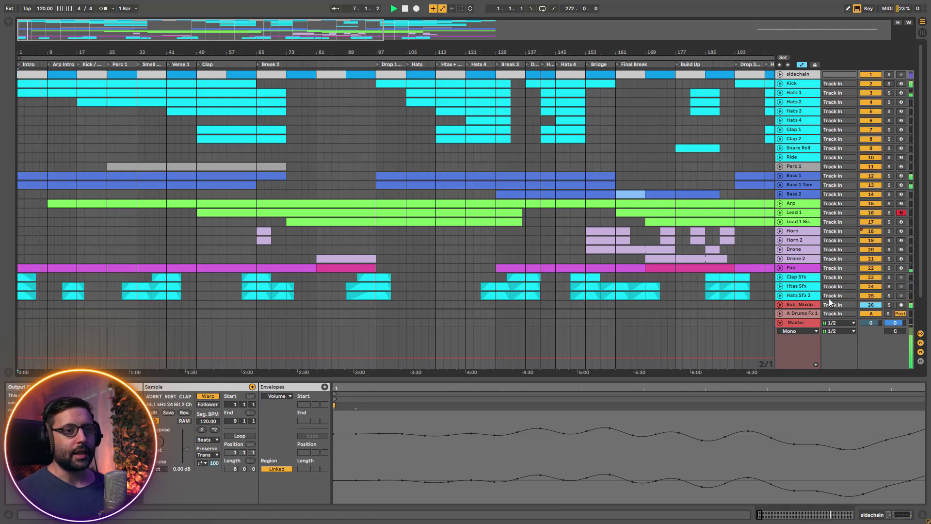
Display the Mixdown track's effect devices, and unfold the Arp track's automation lanes to examine the filter automation in the opening sections
scroll(824, 300, "down", 3)
left_click(805, 283)
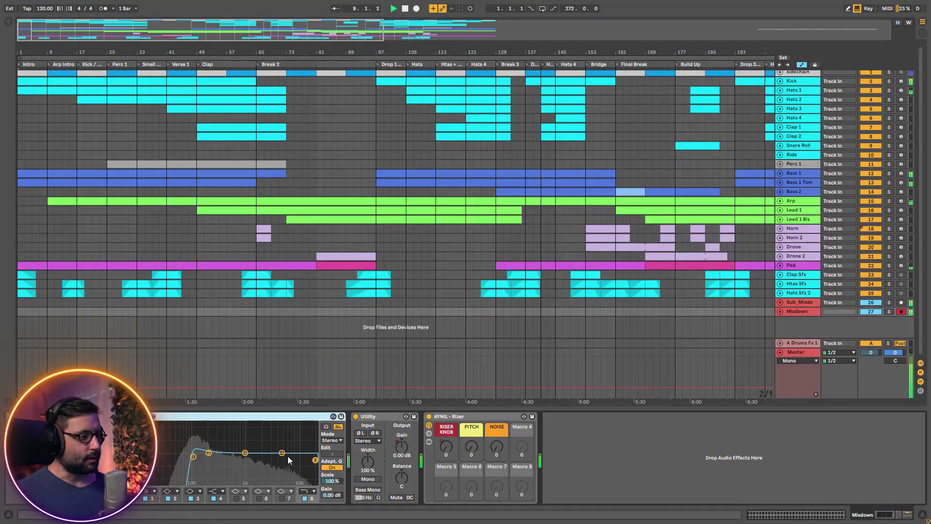
left_click(779, 201)
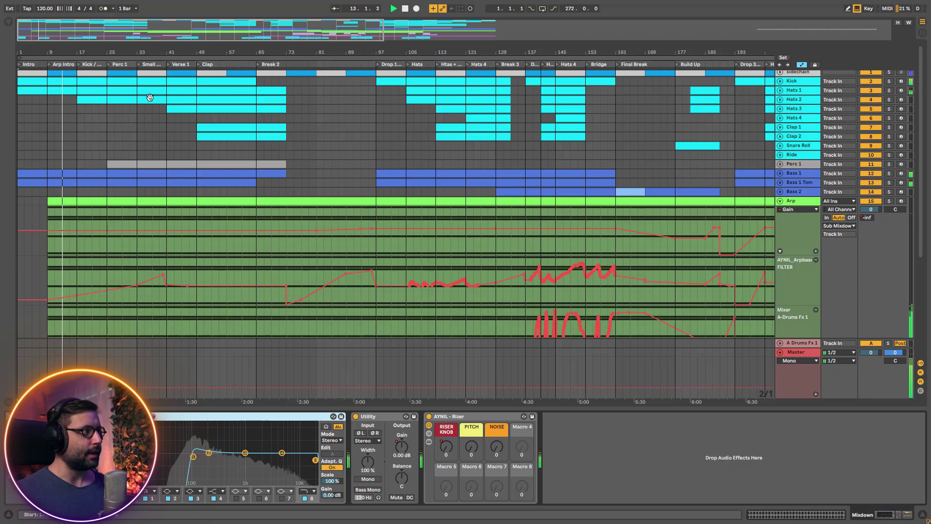
left_click_drag(104, 38, 89, 57)
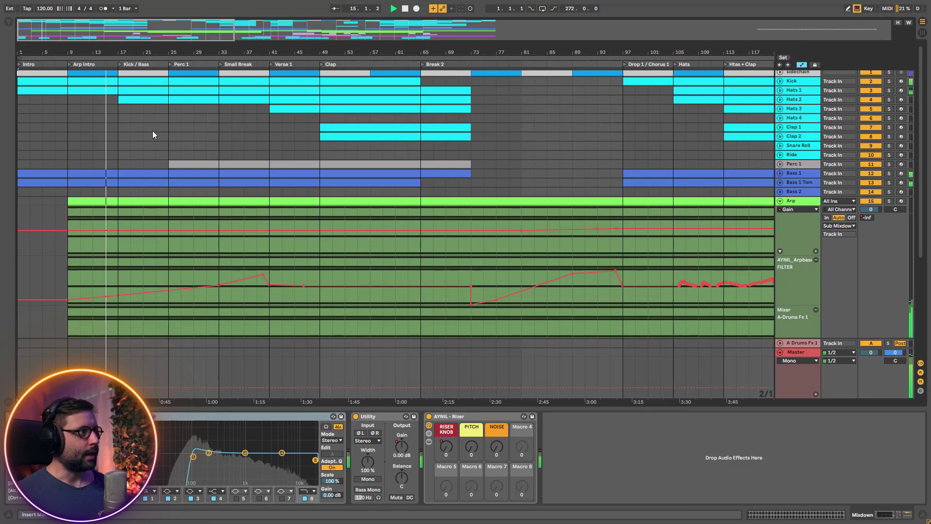
Unfold the Mixdown track's automation lanes and examine the EQ Eight Device On automation around the Kick / Bass section
scroll(176, 238, "down", 1)
scroll(159, 280, "down", 10)
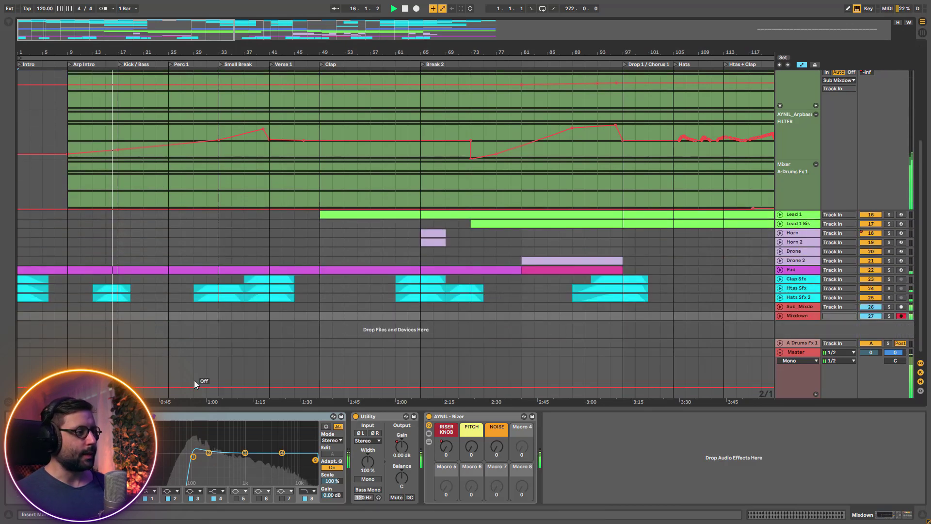
left_click(780, 311)
scroll(160, 320, "down", 4)
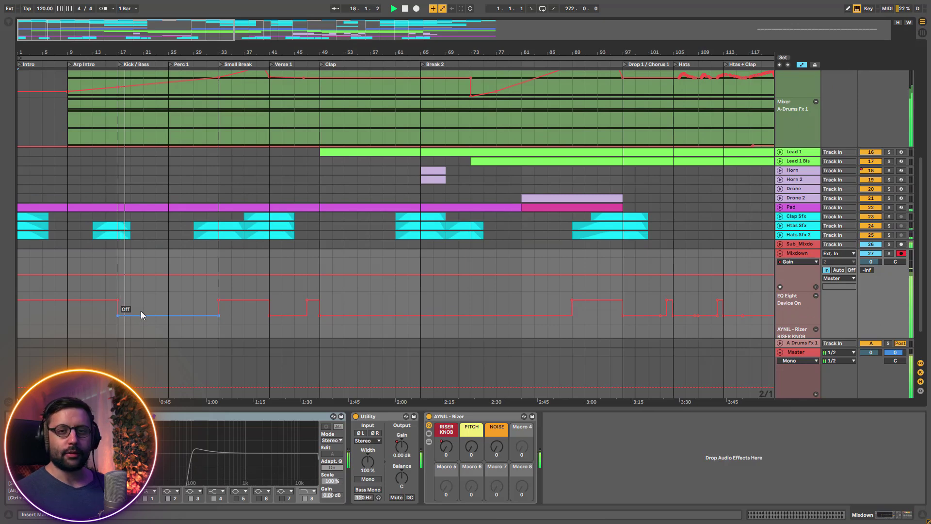
scroll(146, 249, "up", 12)
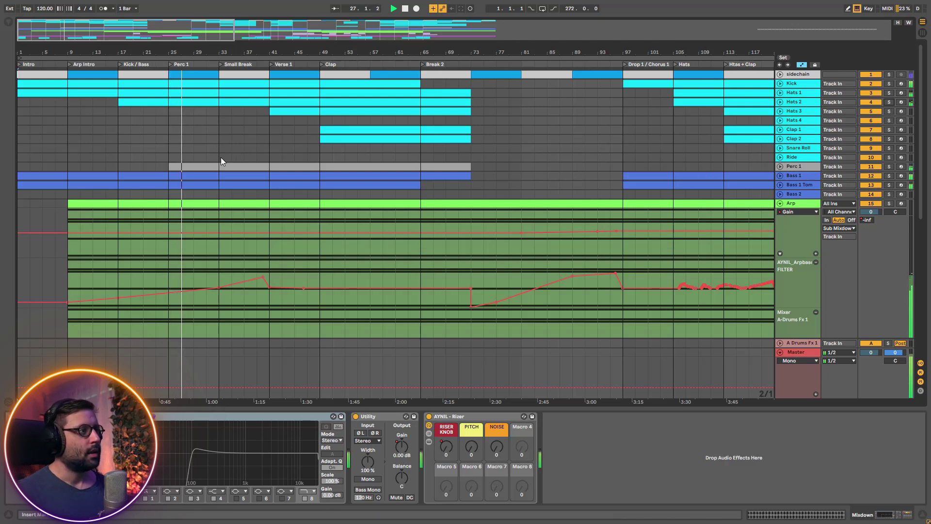
Mark the Small Break from bar 33 to bar 41 on the Mixdown track, listen to it and stop playback
scroll(220, 157, "down", 1)
scroll(221, 160, "down", 5)
scroll(229, 200, "down", 5)
scroll(251, 263, "up", 3)
scroll(251, 263, "down", 3)
left_click_drag(218, 246, 266, 243)
scroll(262, 202, "up", 7)
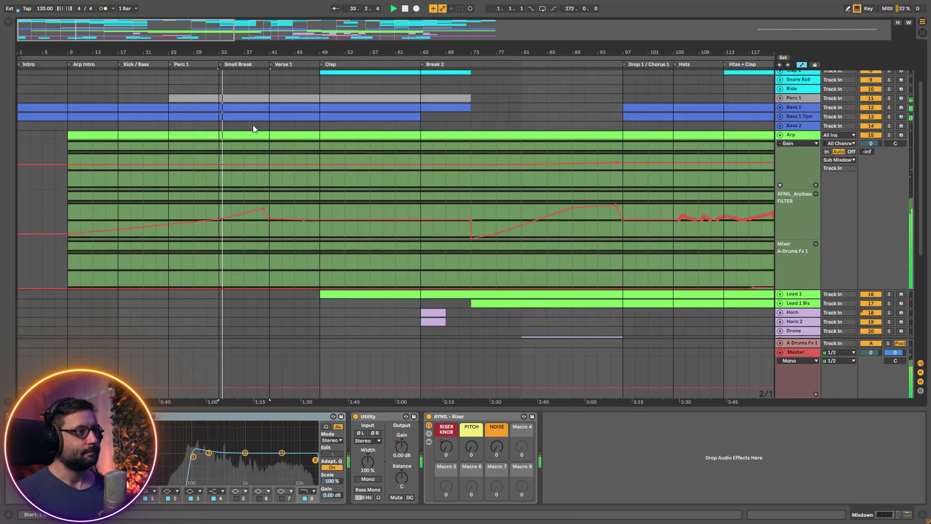
scroll(263, 139, "up", 3)
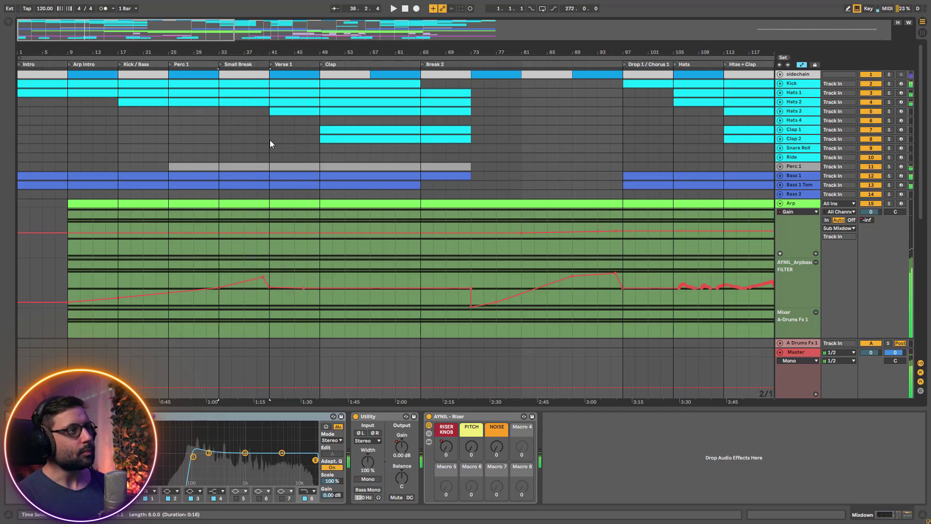
key("space")
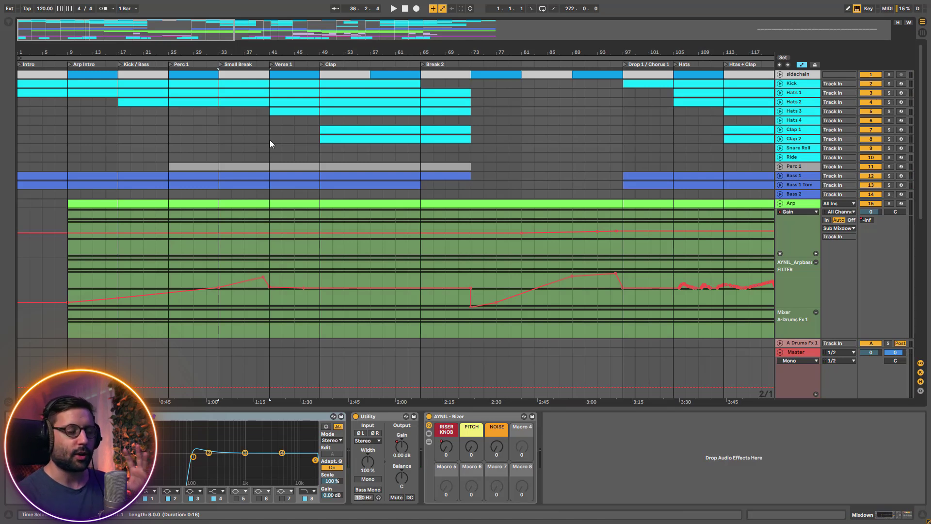
Play from the Verse 1 marker at bar 41, briefly soloing the Hats 3 track, and stop playback
left_click(270, 140)
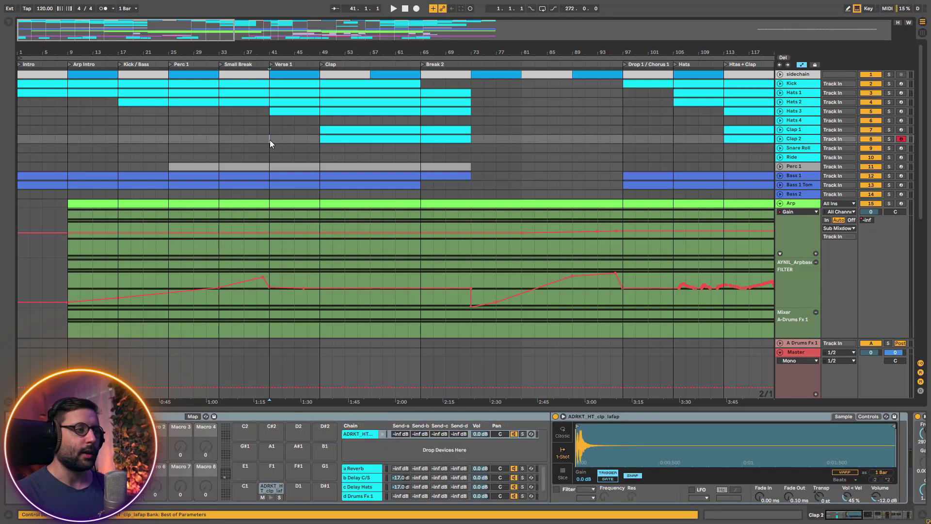
key("space")
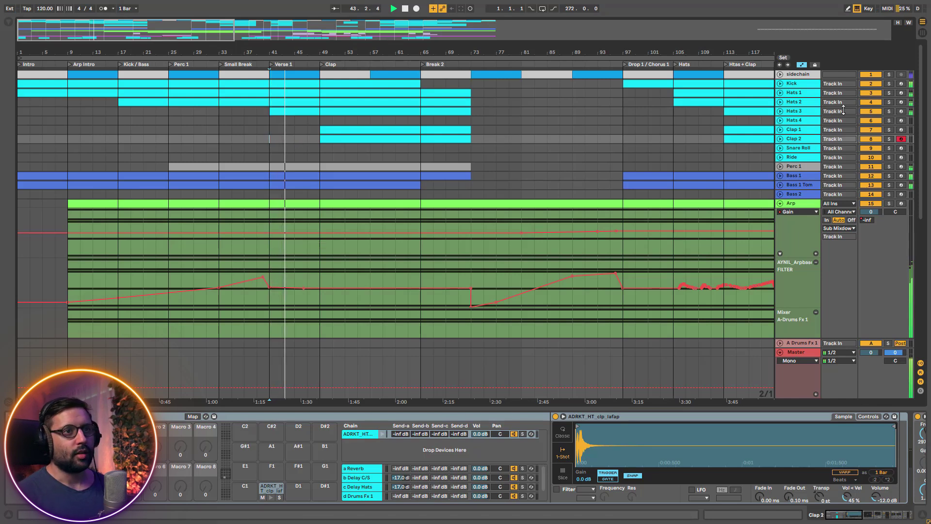
left_click(887, 112)
left_click(887, 111)
key("space")
Play the arrangement from the Clap section at bar 49
left_click(321, 156)
key("space")
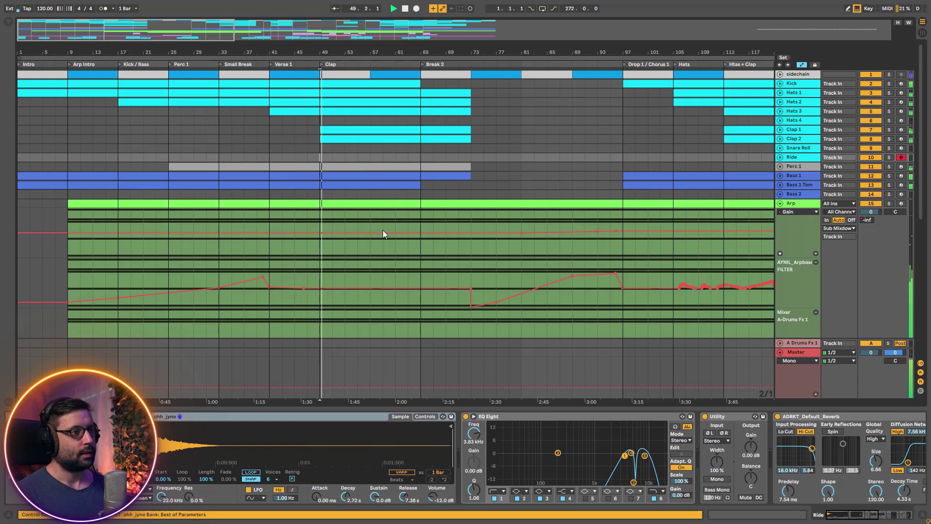
scroll(382, 228, "down", 3)
scroll(562, 204, "up", 3)
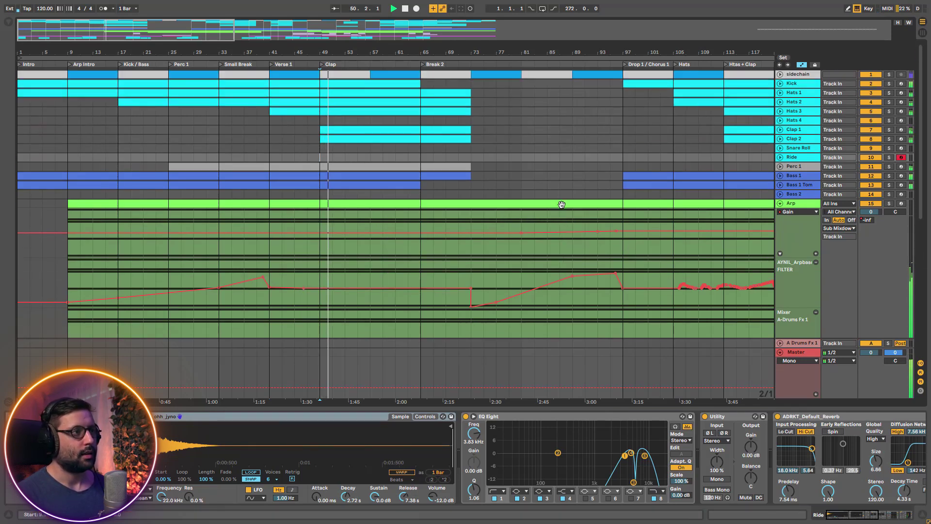
Unfold the Lead 1 track's automation lanes to examine them and fold the Arp track's lanes
scroll(358, 242, "down", 4)
scroll(358, 247, "down", 2)
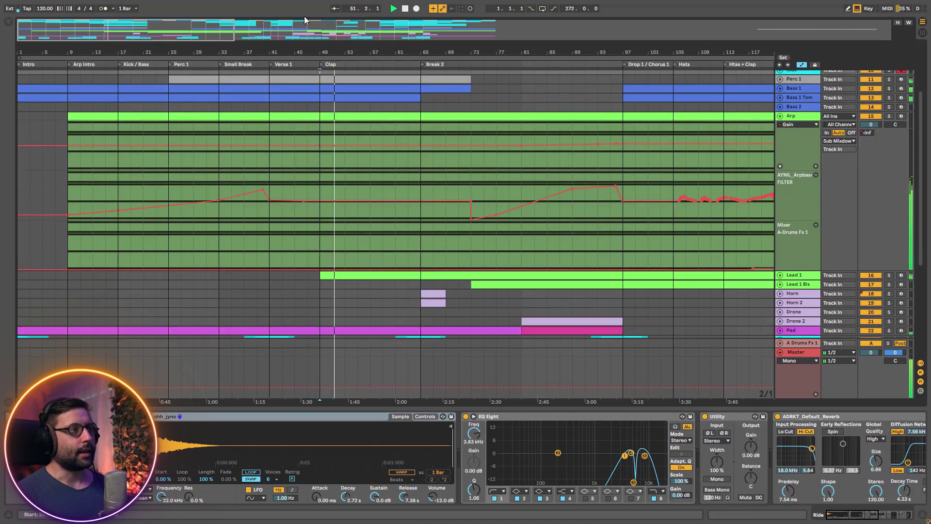
left_click(780, 275)
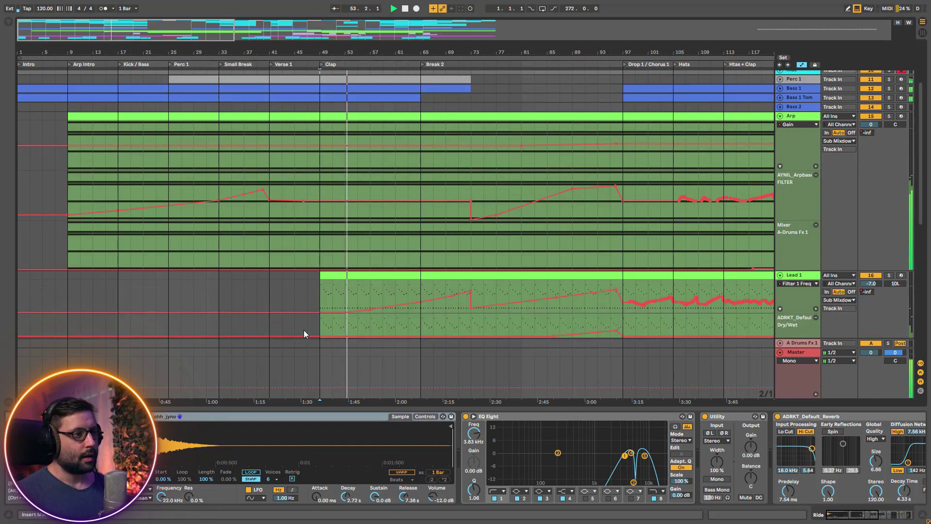
left_click(780, 116)
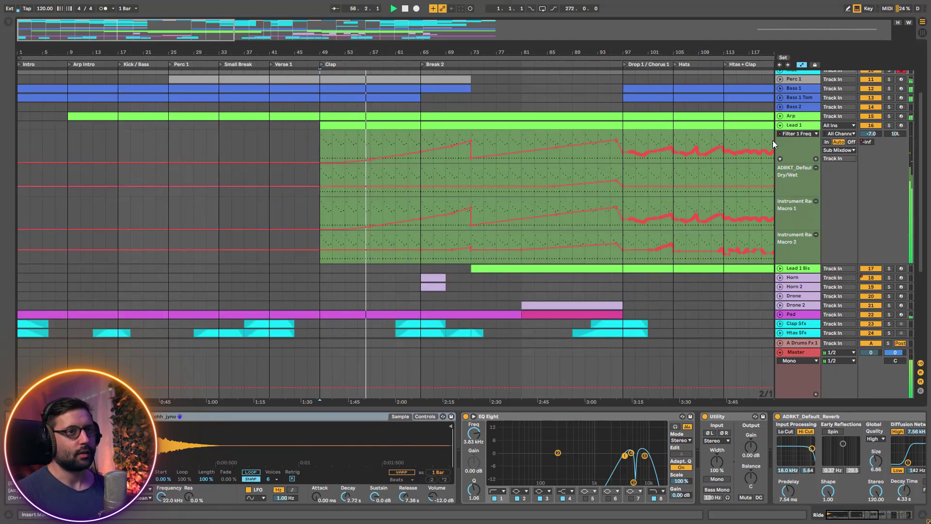
Fold the Lead 1 track's automation lanes and examine the tracks playing in the Clap and Break 2 sections
left_click(780, 125)
scroll(588, 108, "up", 2)
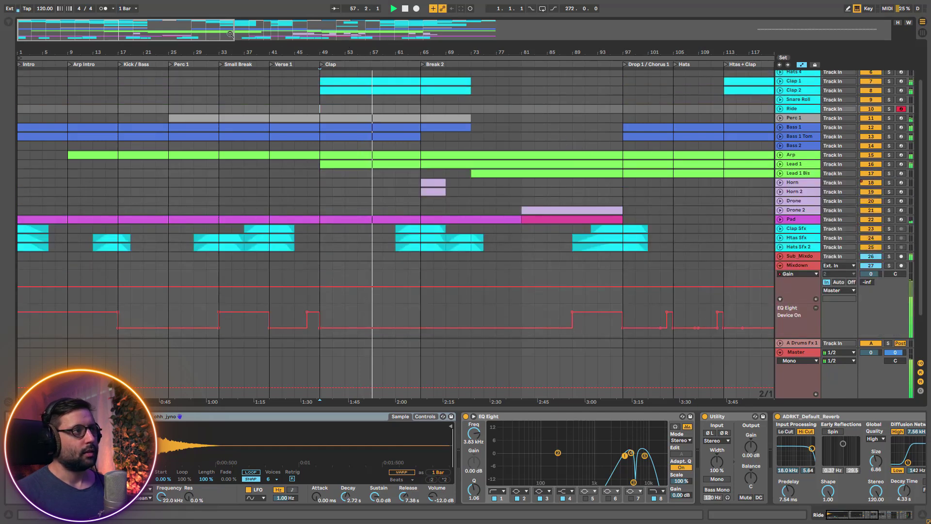
left_click_drag(423, 52, 279, 183)
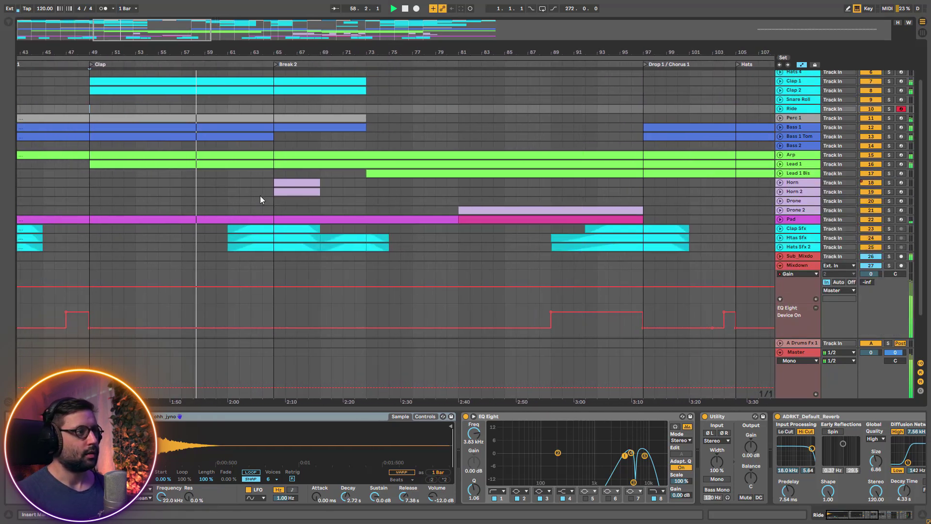
scroll(260, 196, "up", 2)
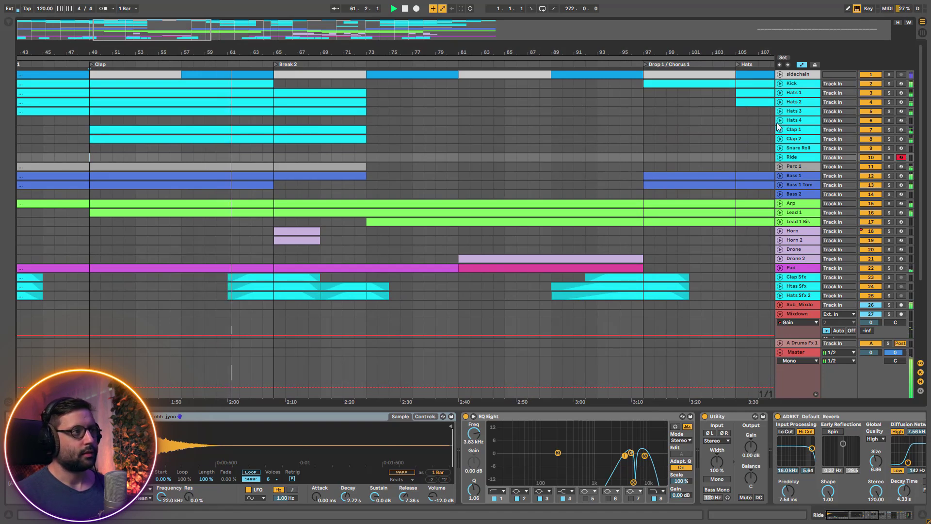
scroll(756, 325, "down", 1)
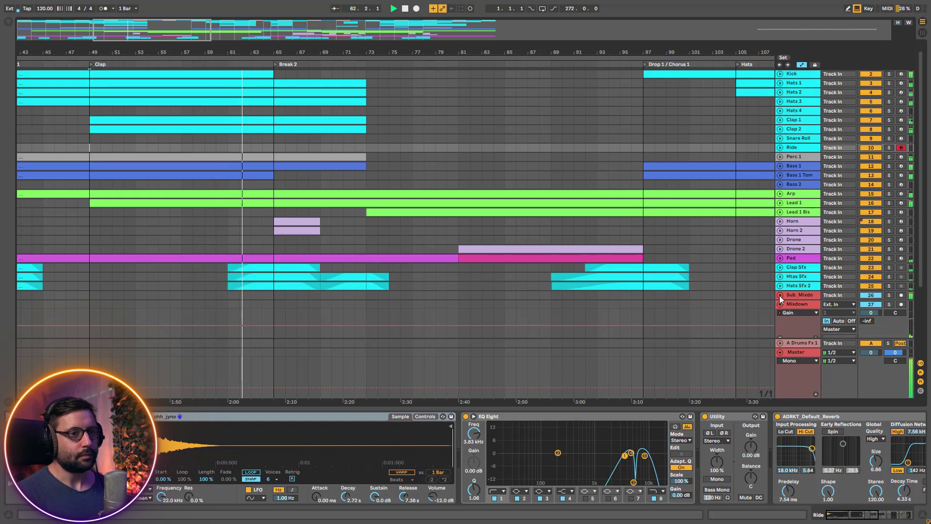
Unfold the Sub_Mixdown track and show its A-Drums Fx 1 send automation, examining it across the breaks
left_click(779, 294)
scroll(824, 281, "down", 5)
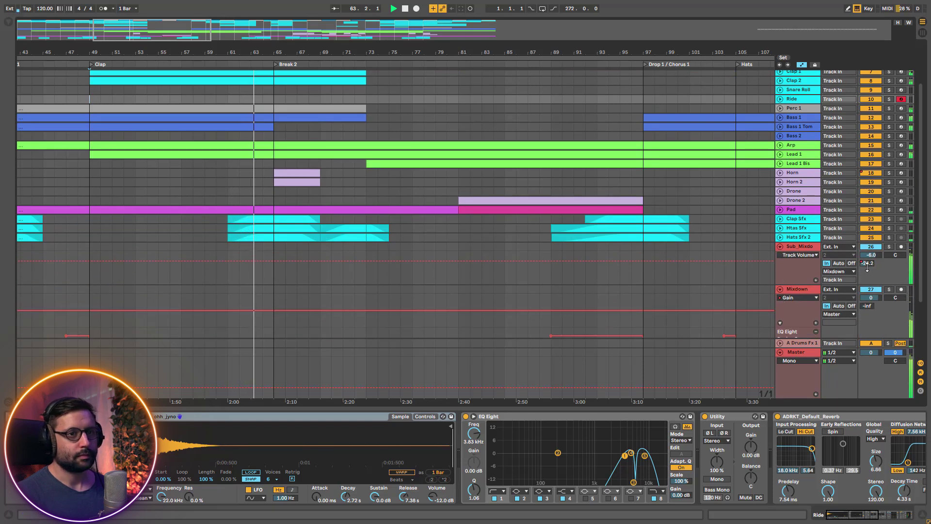
left_click(868, 264)
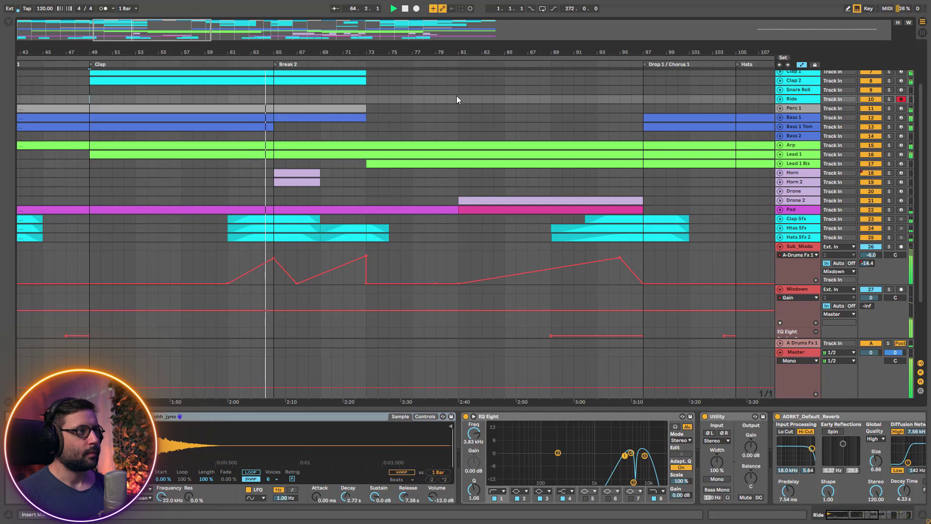
scroll(457, 97, "right", 10)
scroll(343, 172, "right", 3)
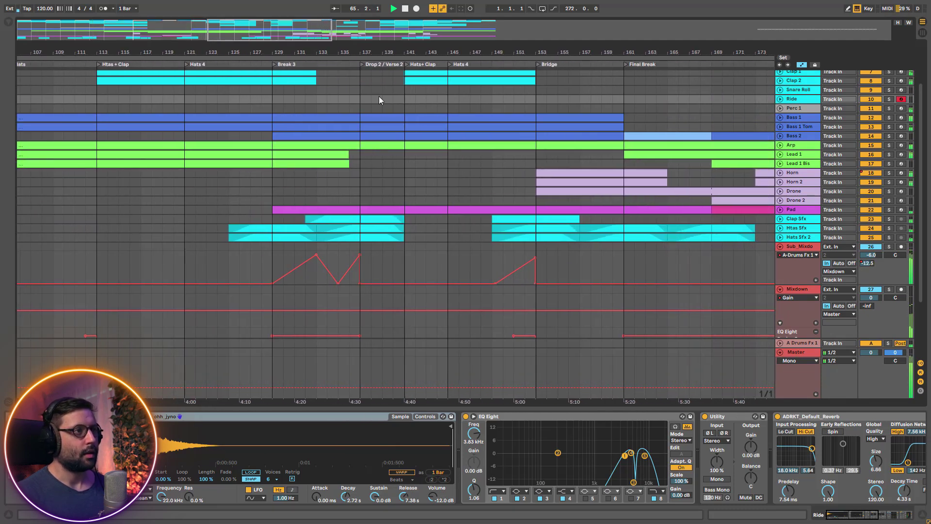
scroll(343, 173, "up", 5)
left_click_drag(311, 34, 163, 44)
Select the Sub_Mixdown track, then unfold the A Drums Fx 1 return track and display its effect chain
left_click(792, 305)
scroll(797, 317, "down", 2)
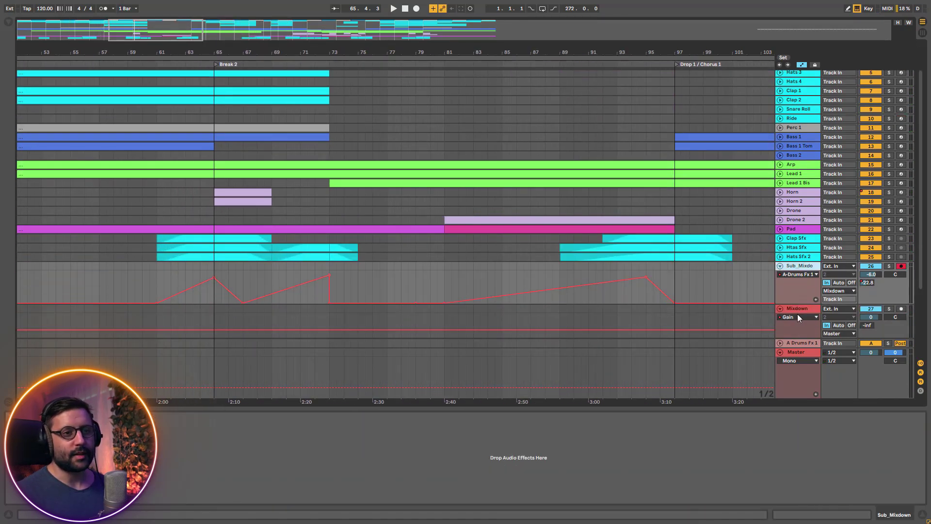
left_click(796, 308)
scroll(536, 296, "down", 3)
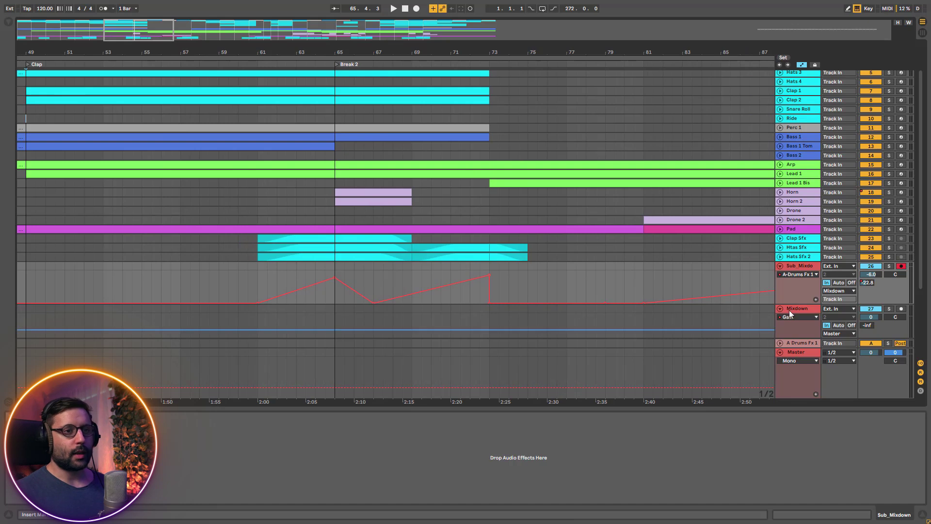
left_click(798, 268)
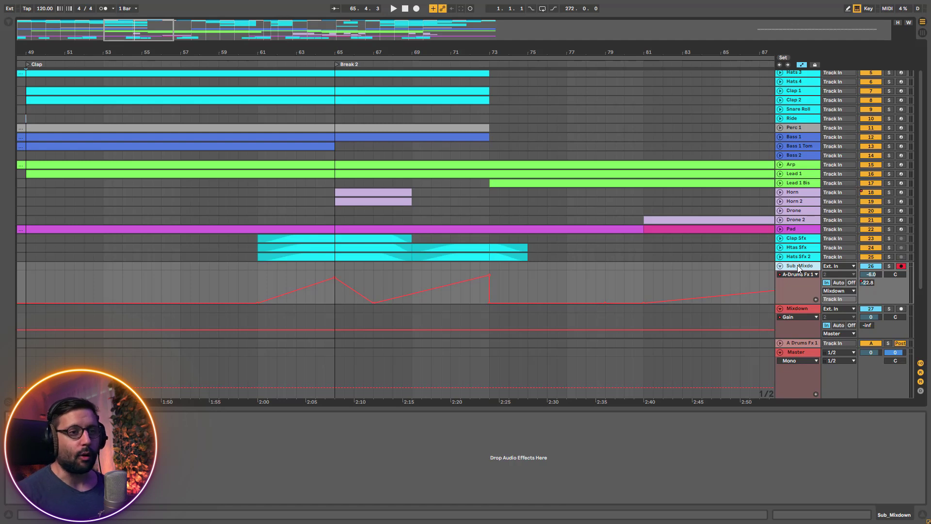
left_click(866, 283)
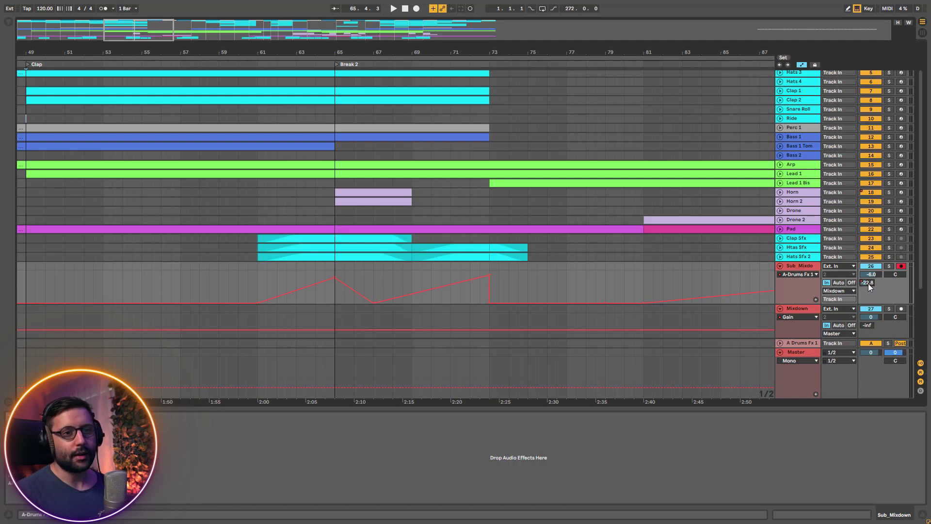
left_click(780, 344)
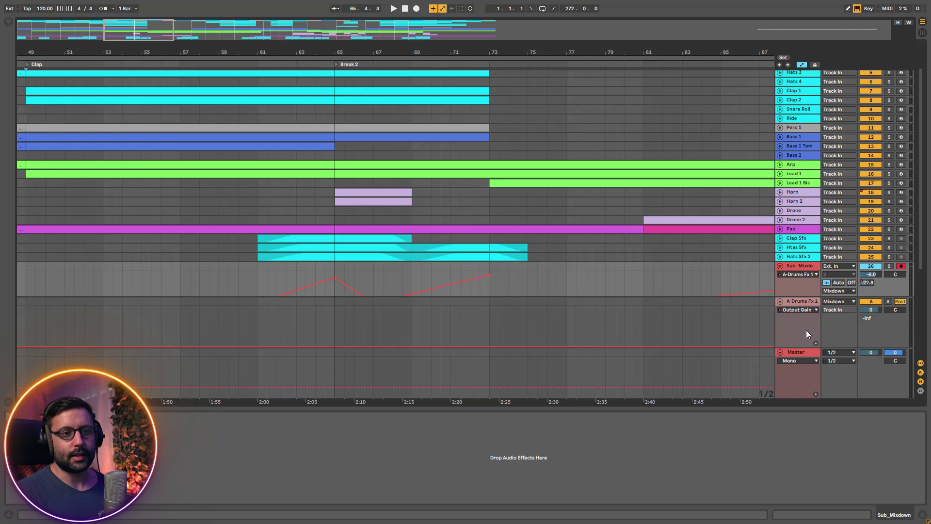
left_click(804, 306)
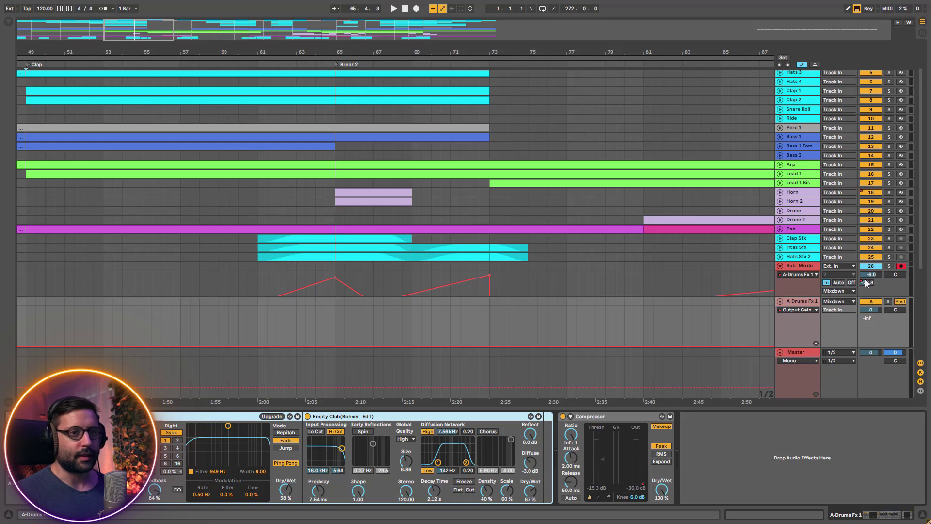
Play from bar 64 through the start of Break 2 to hear Sub_Mixdown's drum effects send, and stop playback
left_click(321, 280)
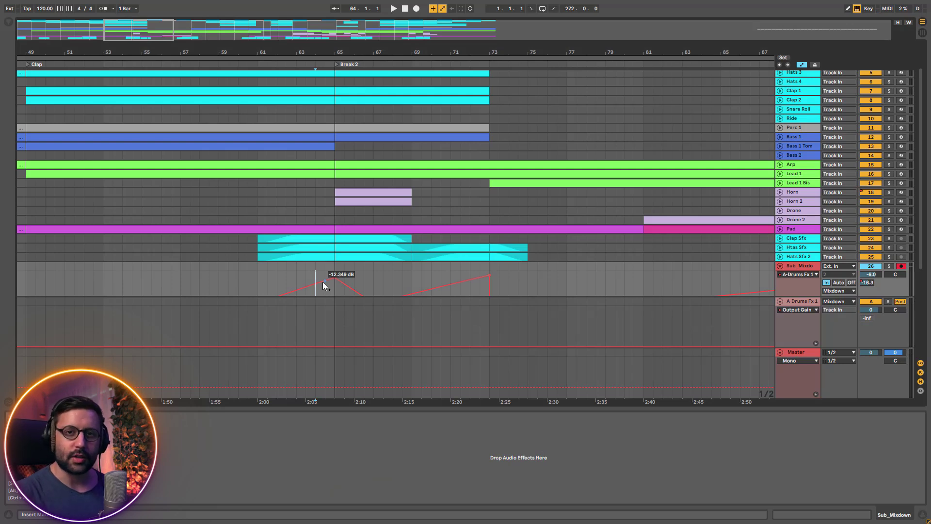
key("space")
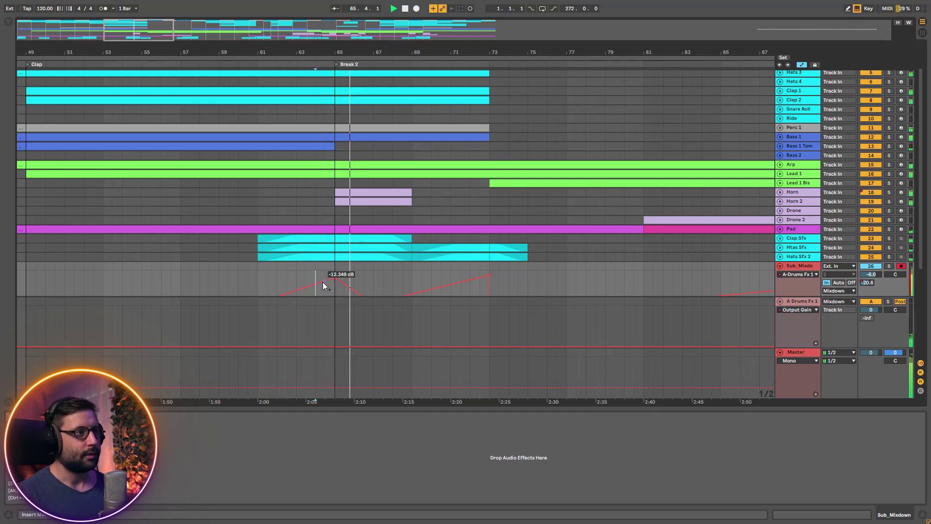
scroll(370, 273, "up", 4)
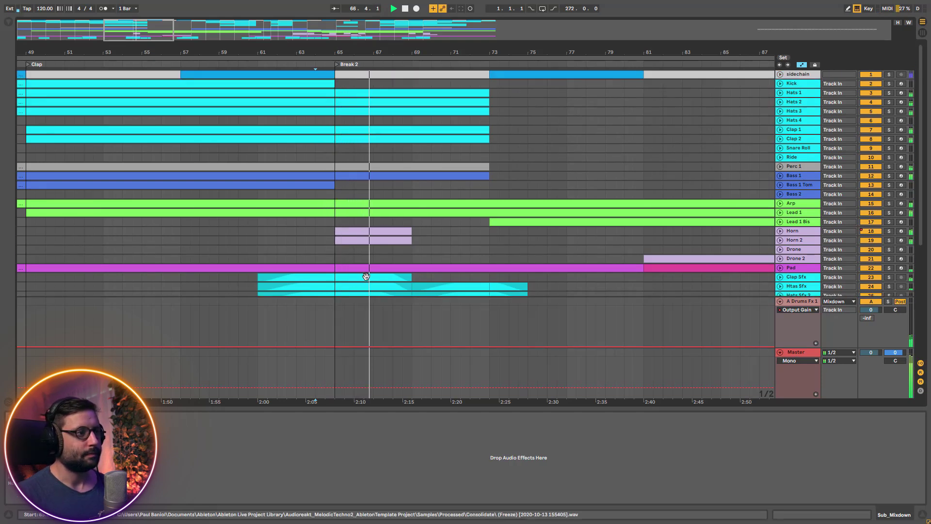
scroll(365, 276, "down", 5)
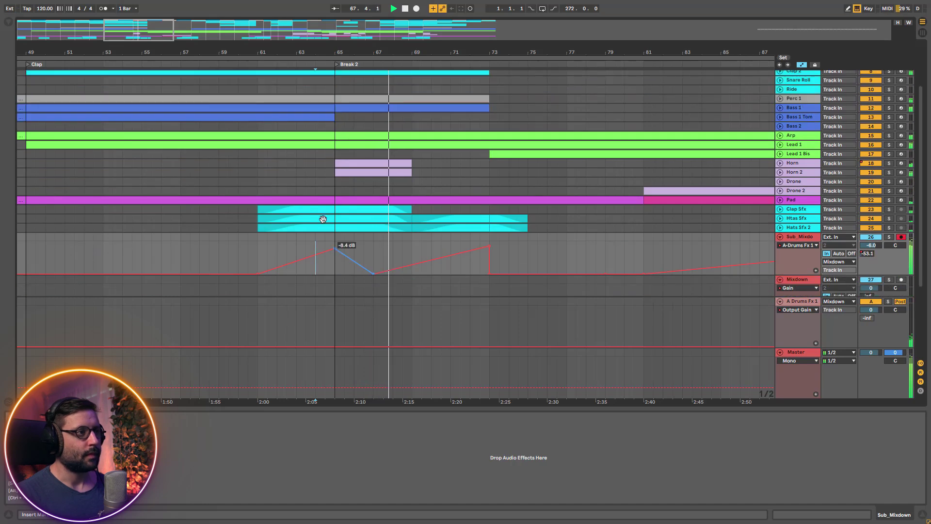
key("space")
Play Break 2 from bar 65 with Bass 1 briefly soloed, stop playback and place the insert marker at bar 73
left_click(315, 190)
left_click_drag(139, 29, 139, 19)
scroll(359, 167, "up", 5)
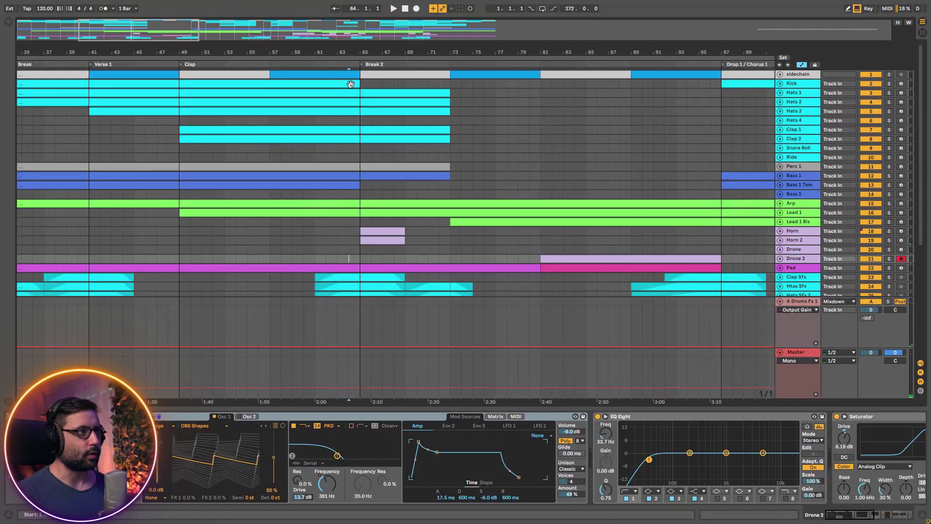
left_click(365, 185)
key("space")
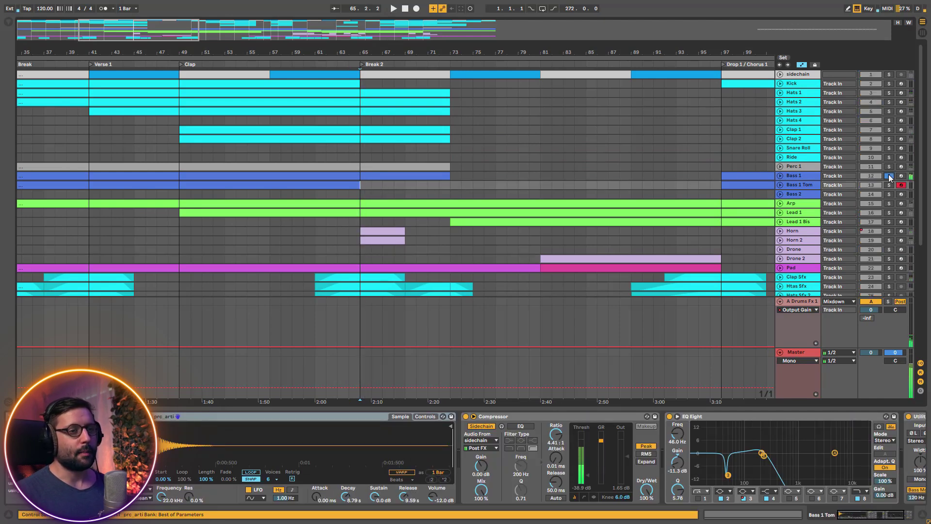
key("space")
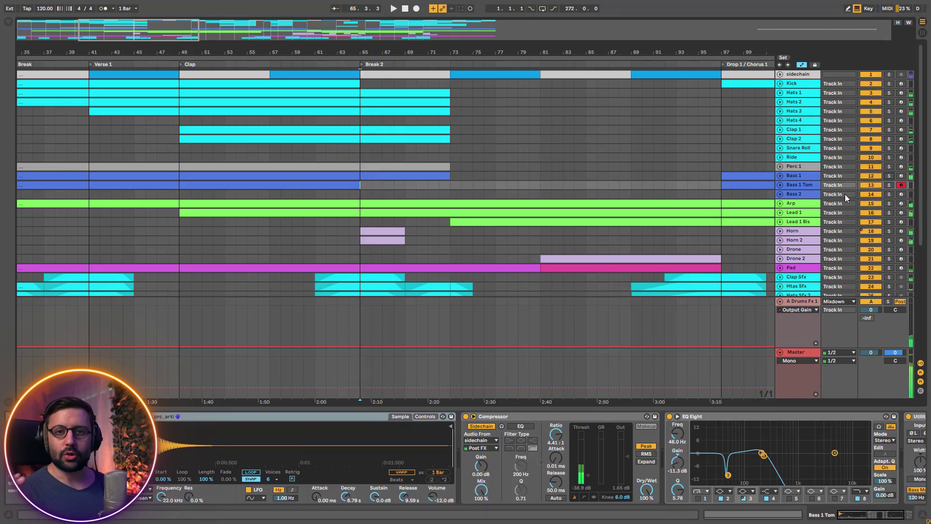
left_click(453, 185)
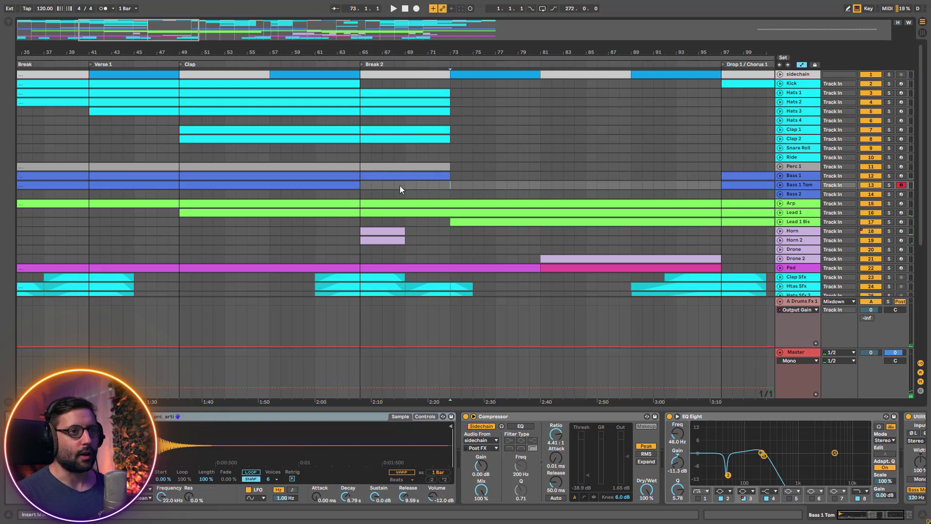
Solo the Horn and Horn 2 tracks together, listen to them from bar 65, stop playback and unsolo them
scroll(377, 227, "down", 1)
left_click(799, 212)
left_click(800, 221, "shift")
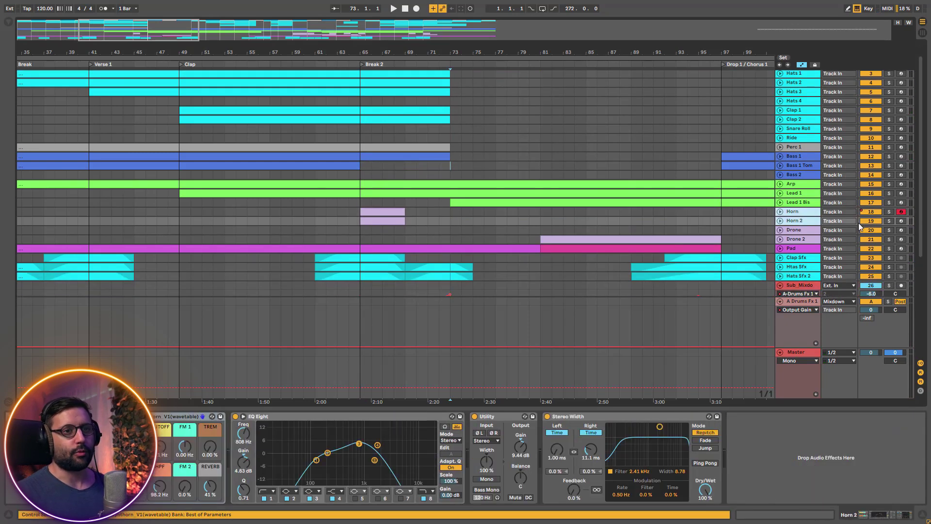
left_click(885, 221)
left_click(362, 224)
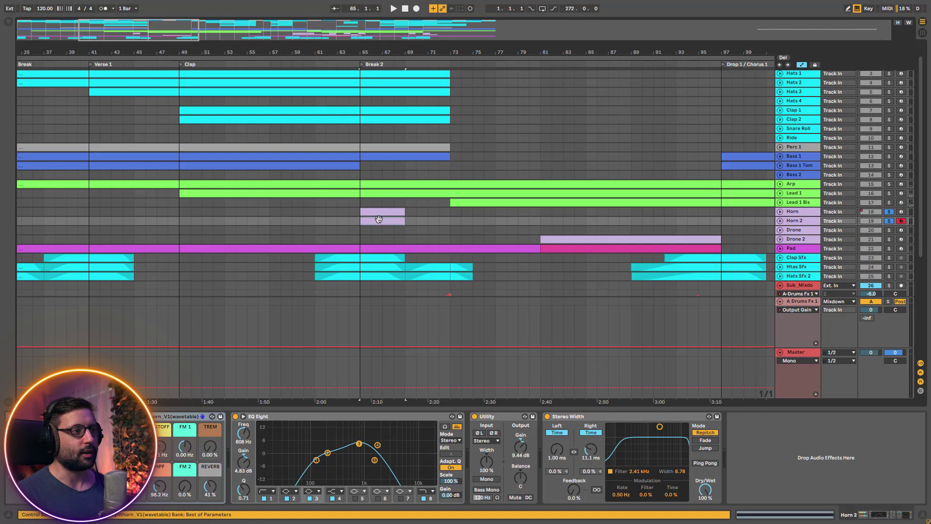
key("space")
key("space")
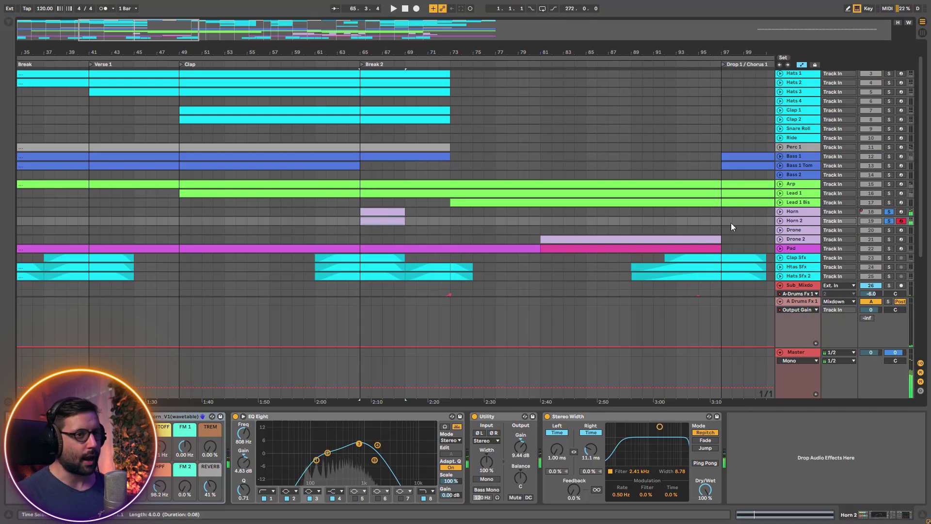
left_click(890, 221)
Unfold the Clap Sfx and Htas Sfx tracks and play the arrangement from bar 63
scroll(381, 258, "down", 2)
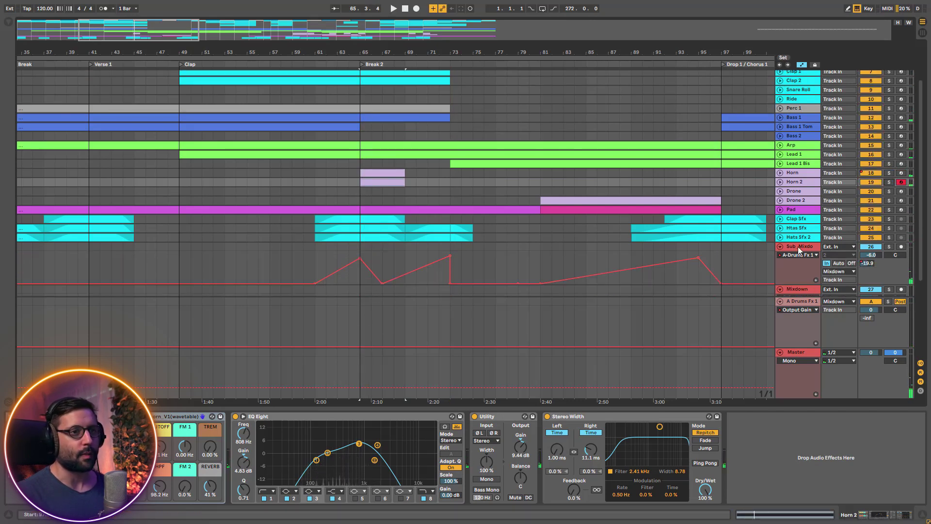
left_click(781, 221)
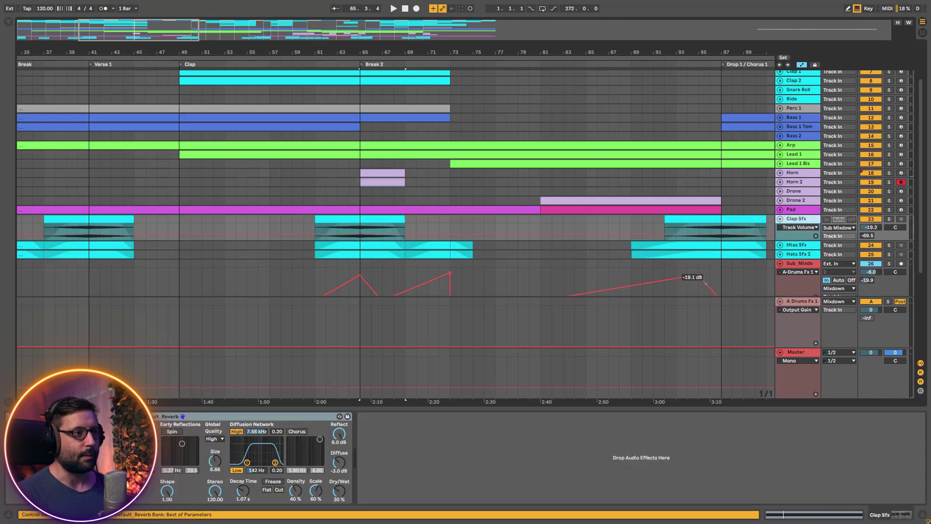
left_click(781, 246)
left_click(341, 267)
key("space")
Unfold the Hats 2 track and enlarge its A-Drums Fx 1 send automation lane to examine it
scroll(361, 250, "up", 3)
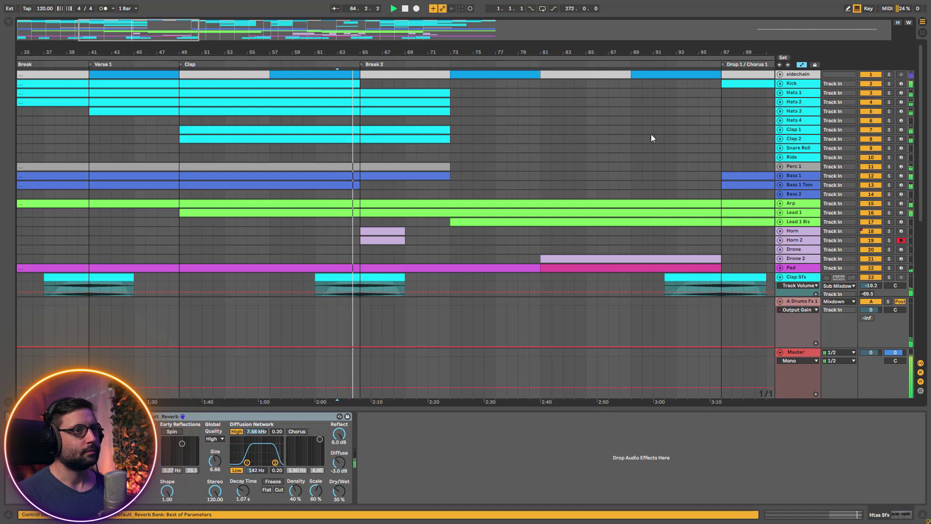
left_click(780, 102)
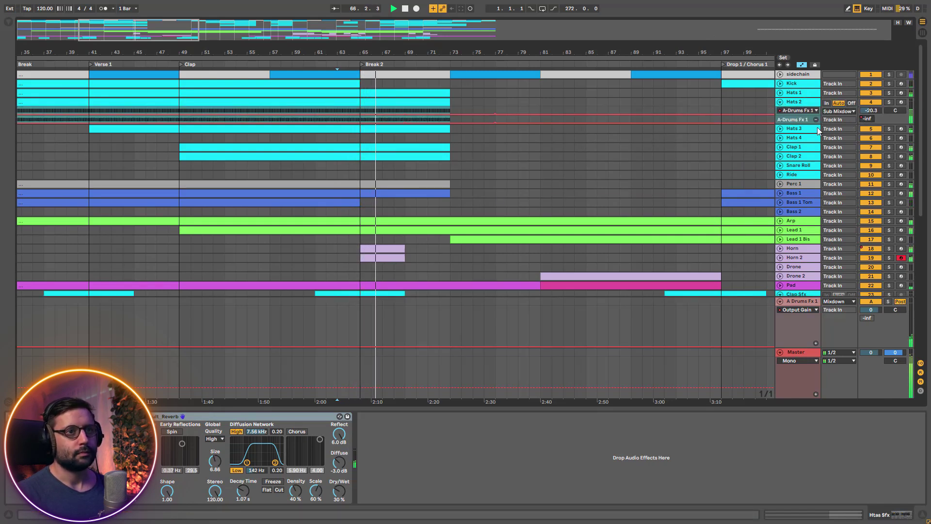
left_click_drag(814, 124, 814, 165)
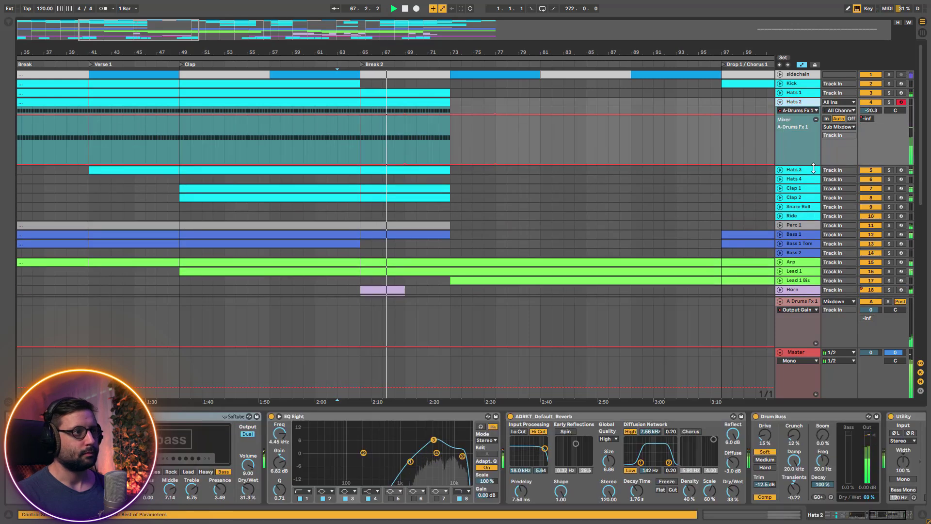
left_click_drag(148, 36, 147, 21)
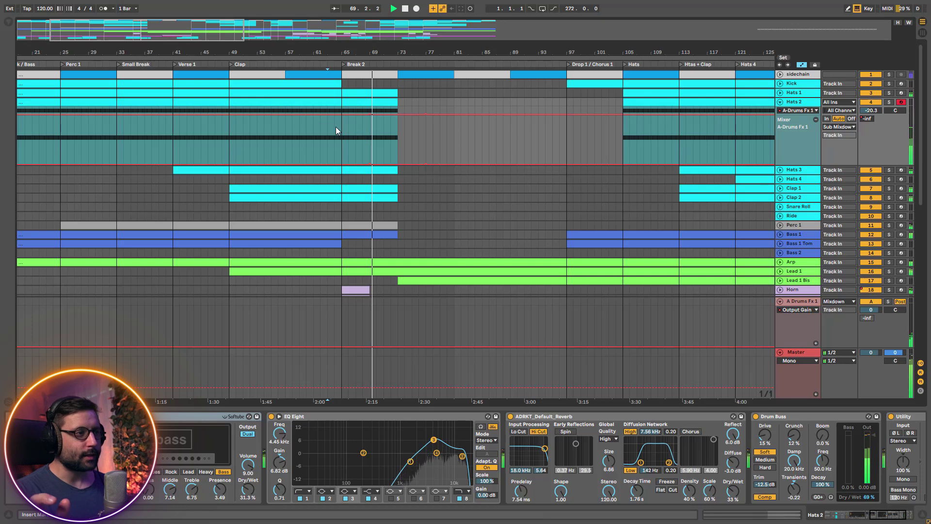
Examine the Mixdown track's automation, select its AYNIL - Rizer rack, and display the A Drums Fx 1 return's effects
scroll(507, 224, "down", 8)
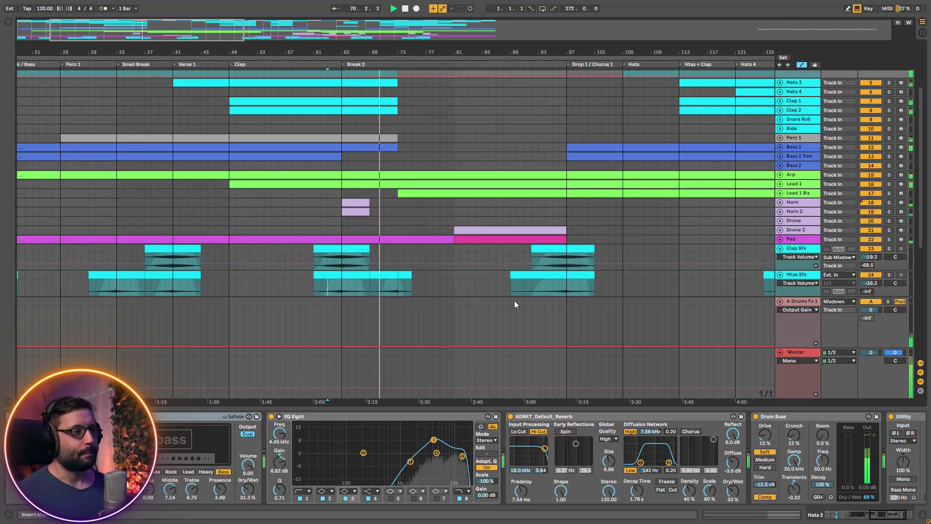
scroll(496, 302, "down", 10)
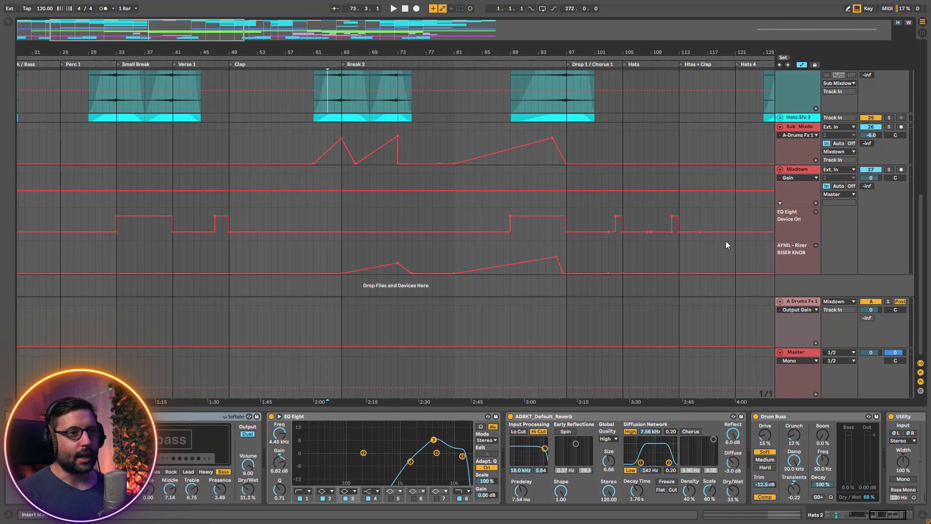
left_click(797, 170)
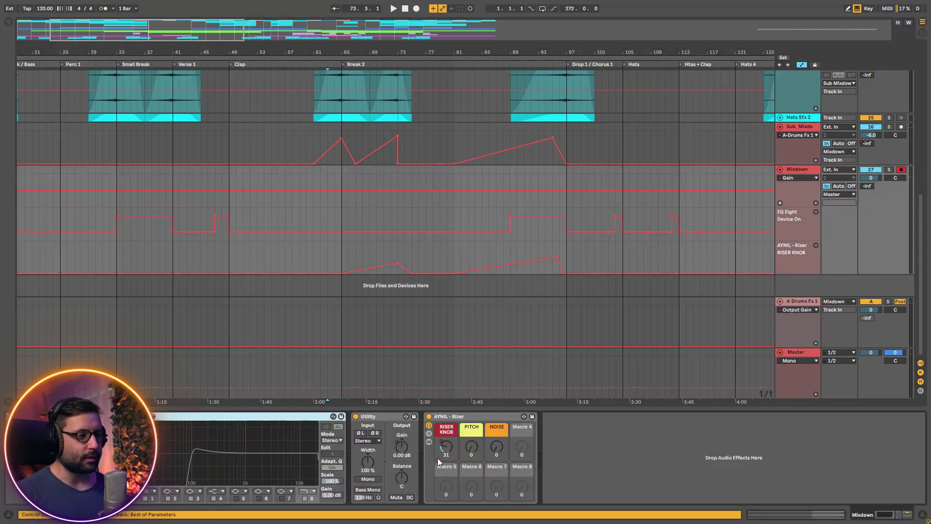
left_click(463, 417)
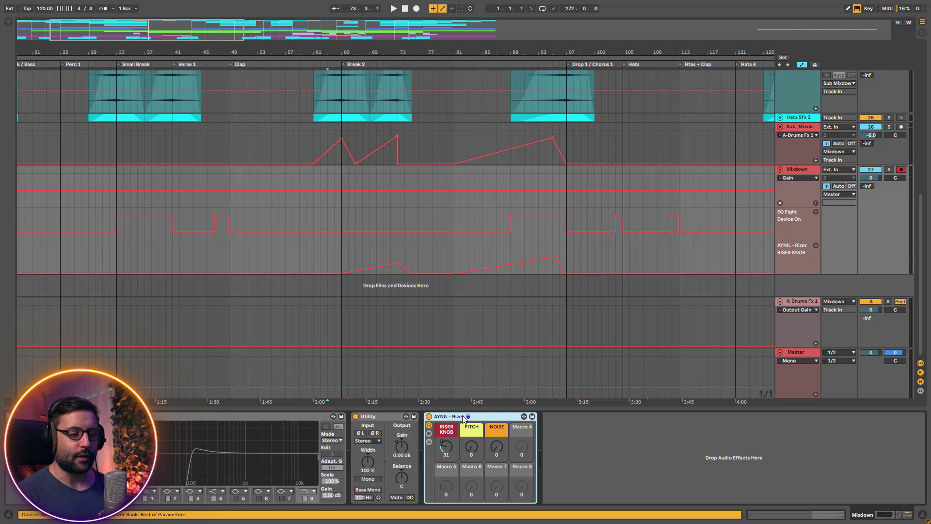
left_click(796, 309)
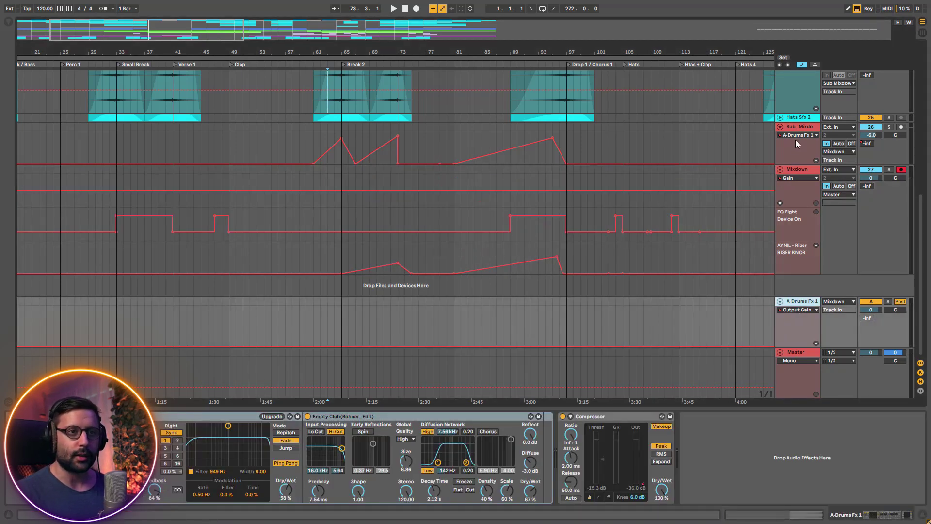
Select the Mixdown track and inspect its AYNIL - Rizer rack alongside the A Drums Fx 1 return's routing
left_click(800, 169)
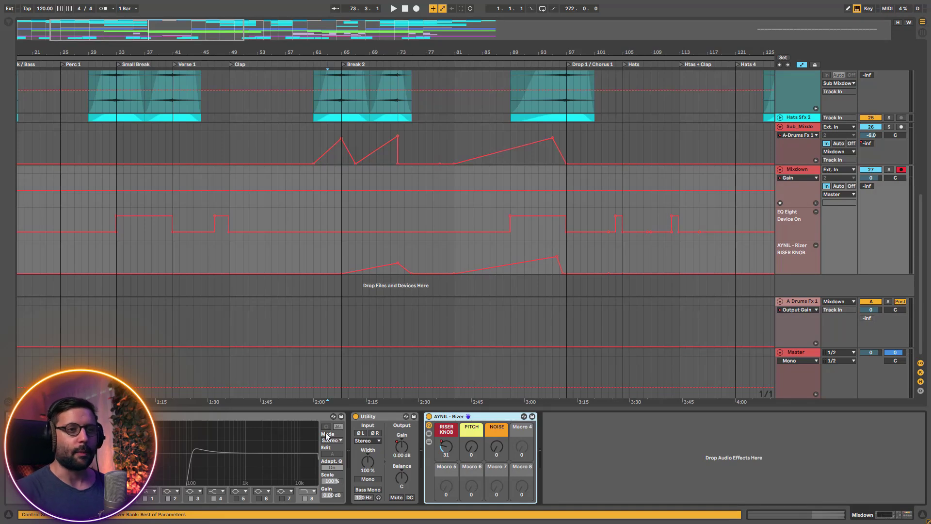
left_click(794, 173)
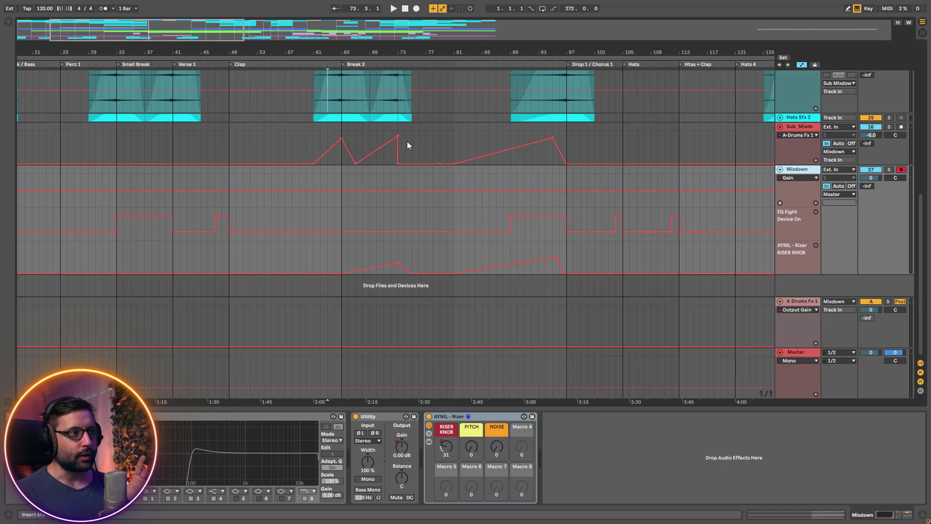
left_click(838, 302)
left_click(840, 301)
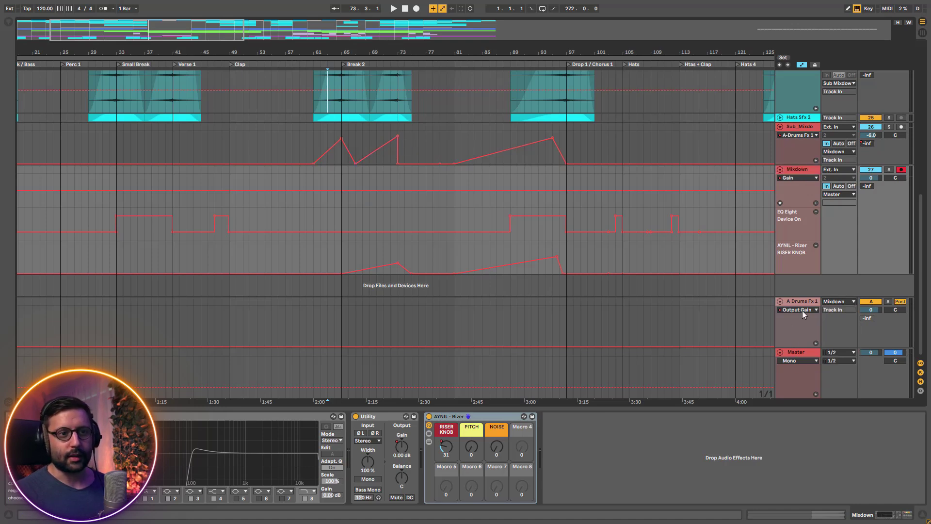
left_click(794, 170)
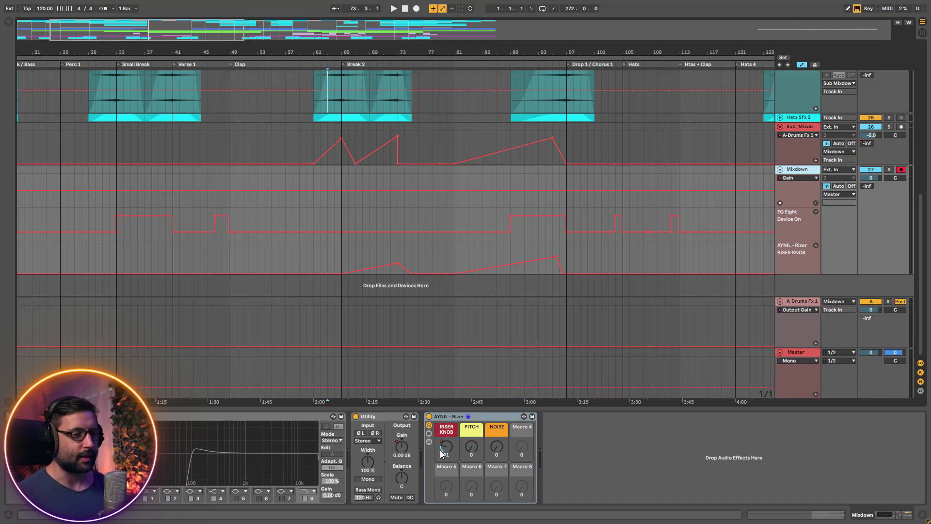
left_click(449, 418)
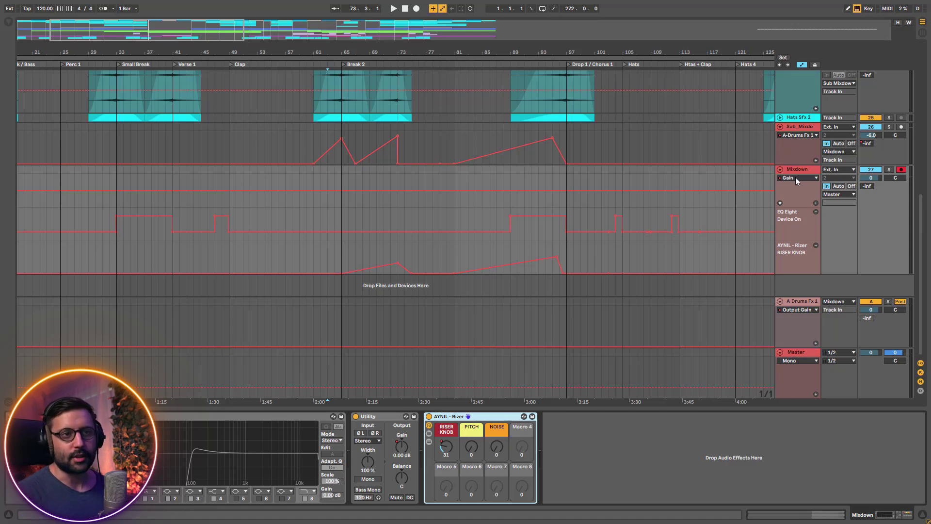
left_click(772, 168)
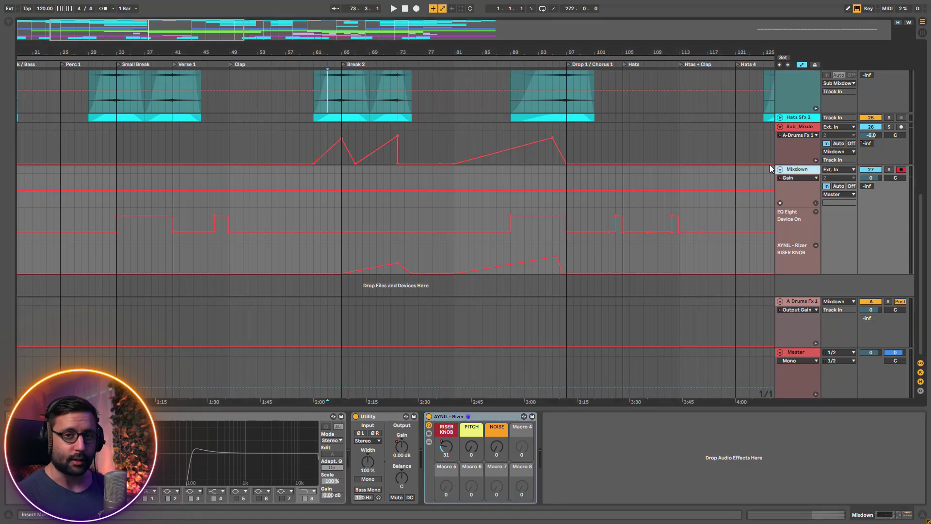
Solo the Mixdown track, play from bar 63 while sweeping the rack's RISER KNOB, stop, and re-enable the overridden automation
left_click(888, 170)
left_click(877, 170)
key("space")
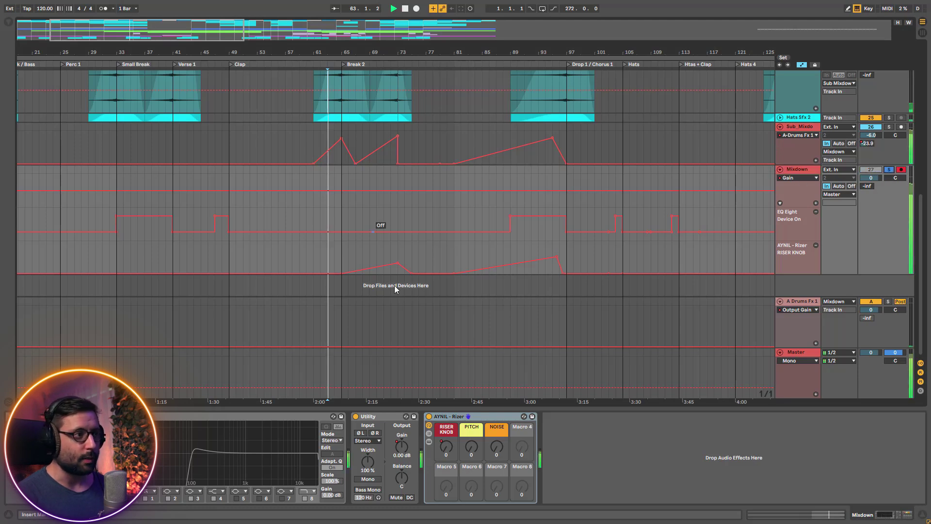
left_click_drag(446, 446, 445, 400)
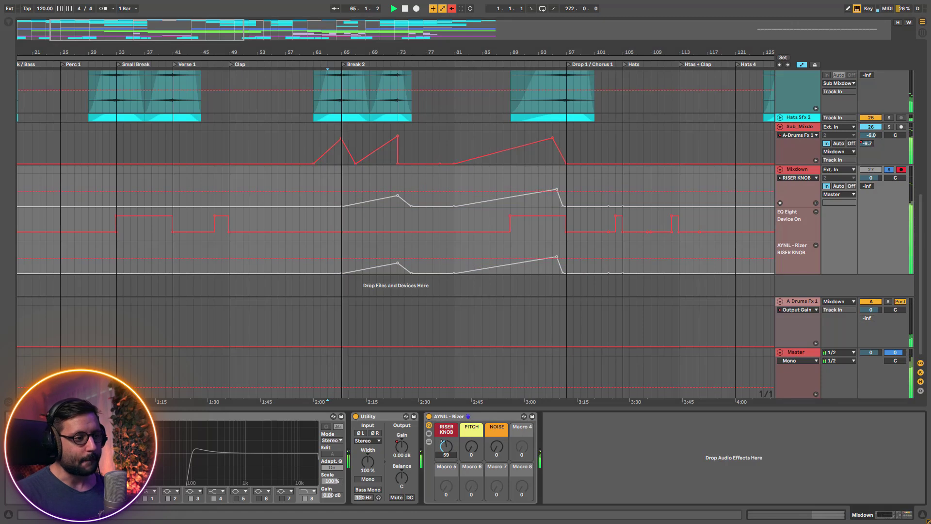
key("space")
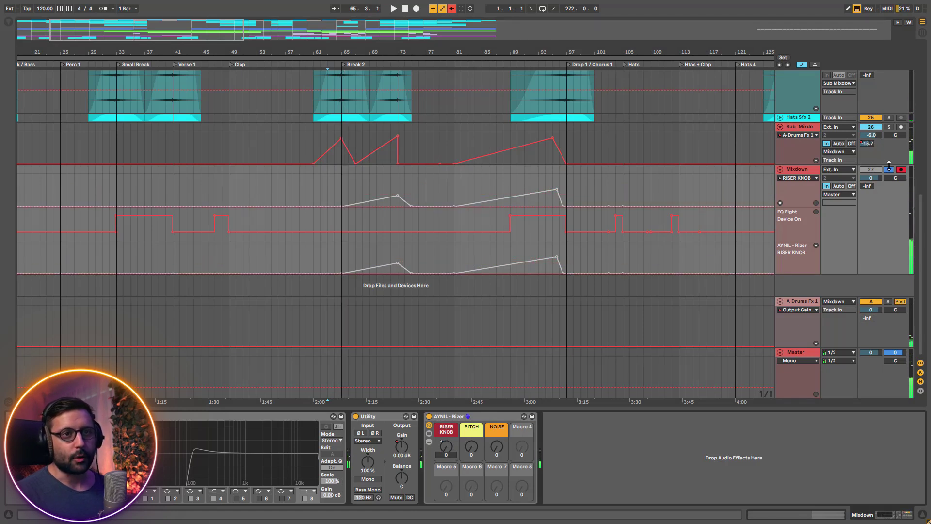
left_click(451, 9)
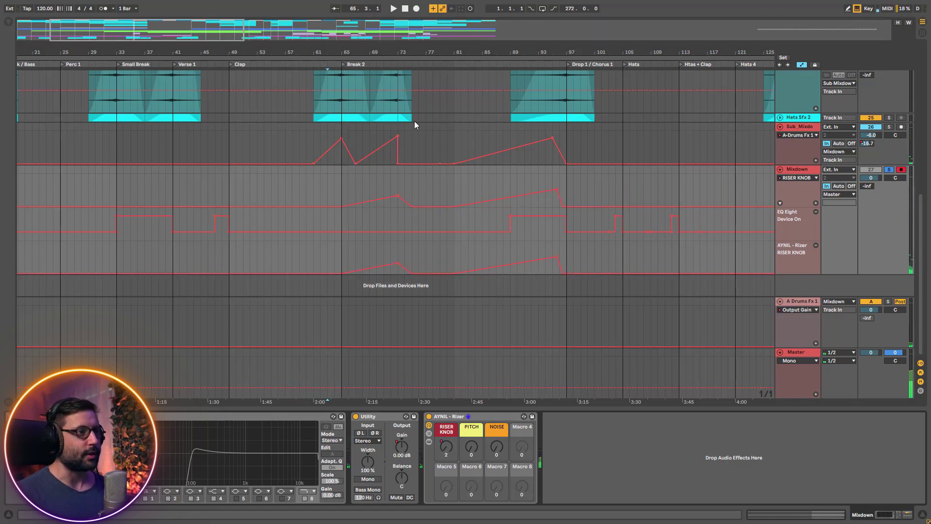
Play the Mixdown riser automation from bar 70 into bar 73, folding all the tracks, and stop playback
left_click(374, 187)
key("space")
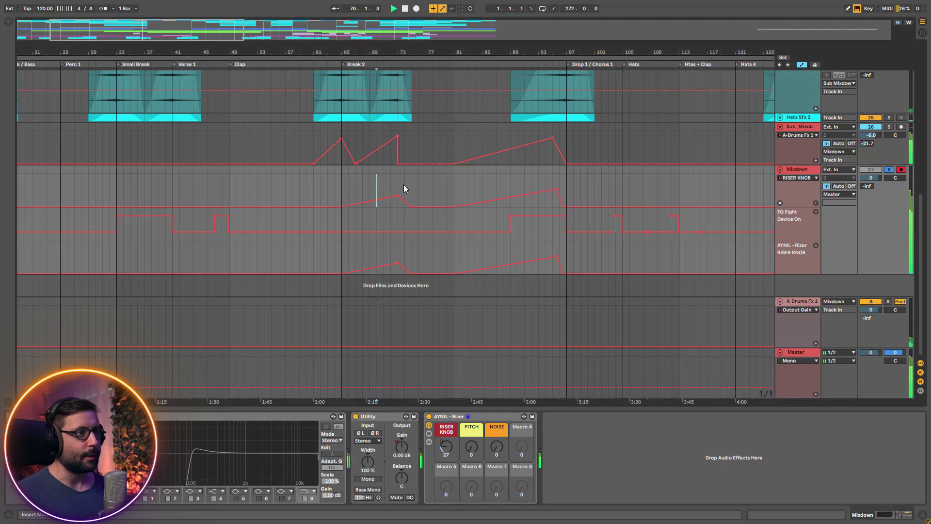
scroll(407, 198, "up", 4)
scroll(531, 227, "up", 5)
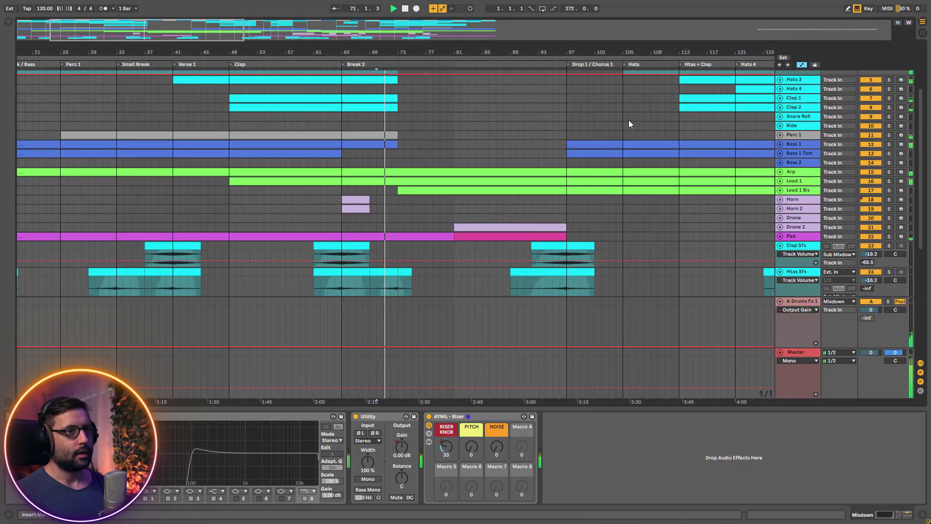
left_click(780, 247, "alt")
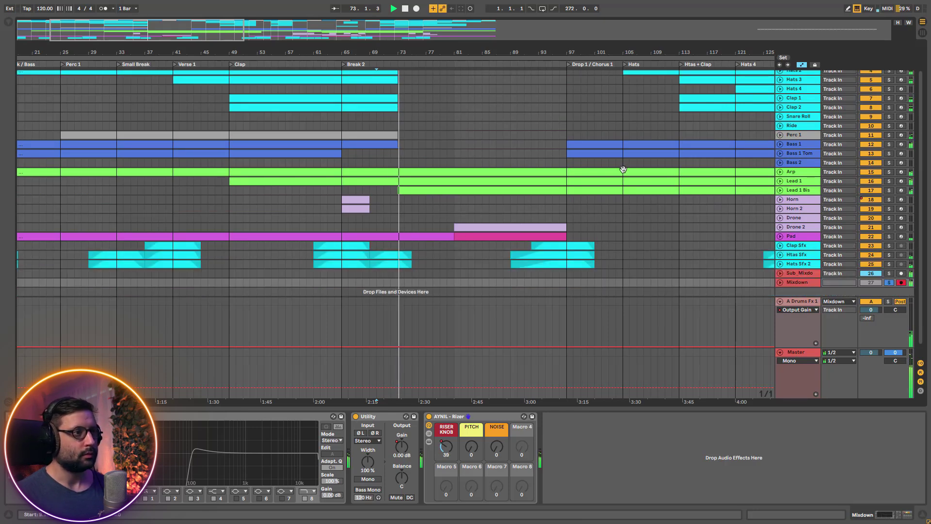
key("space")
Unfold the Arp and Lead 1 tracks and examine their filter automation around bar 73
left_click_drag(195, 29, 176, 34)
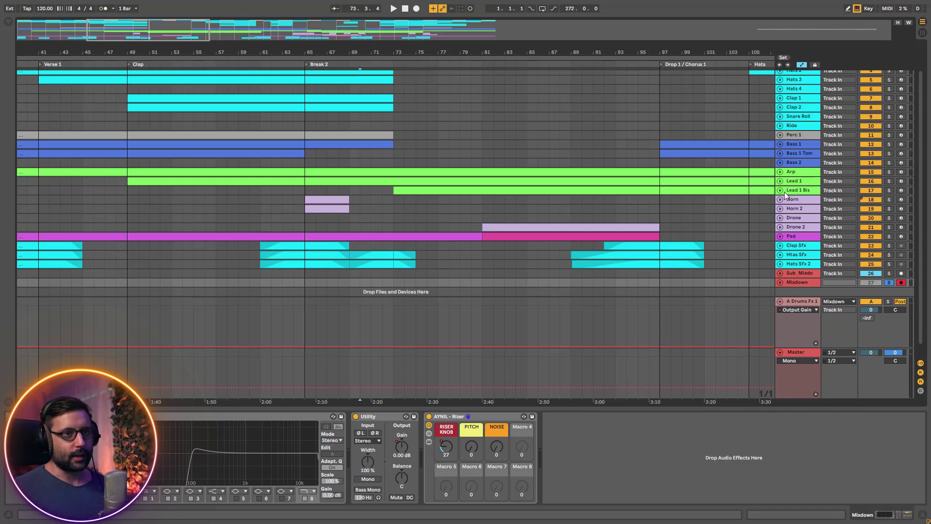
left_click(780, 172)
scroll(436, 293, "down", 2)
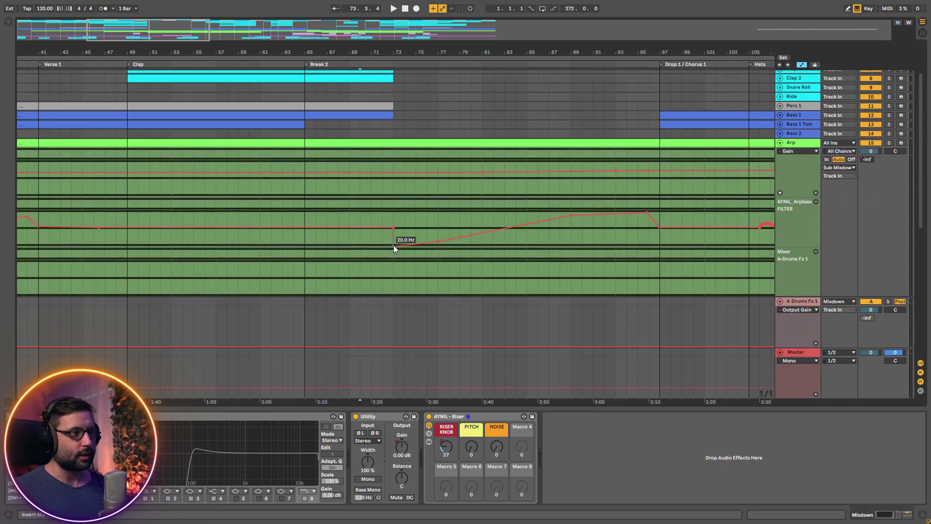
scroll(383, 333, "down", 4)
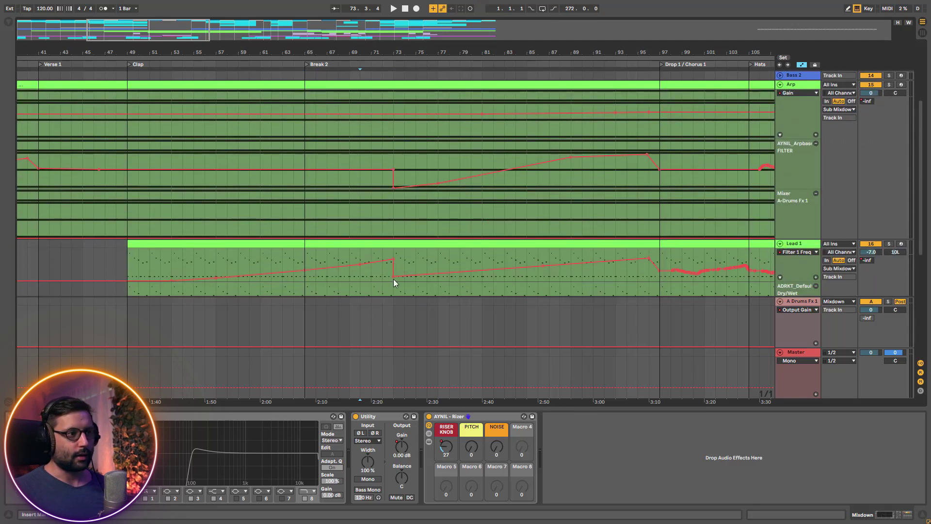
Listen to the Lead 1 filter rise from bar 66, restart from bar 71, and fold all the tracks
left_click(315, 261)
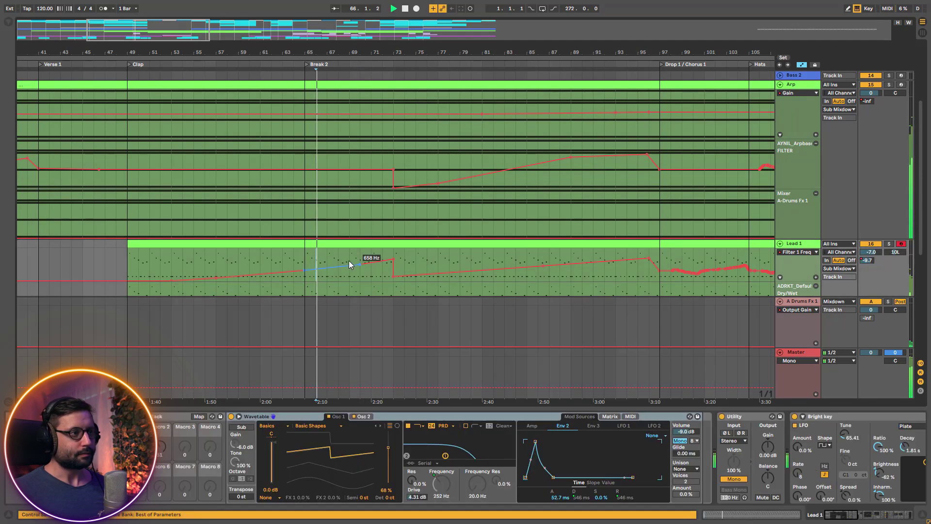
left_click(371, 264)
key("space")
scroll(653, 183, "up", 2)
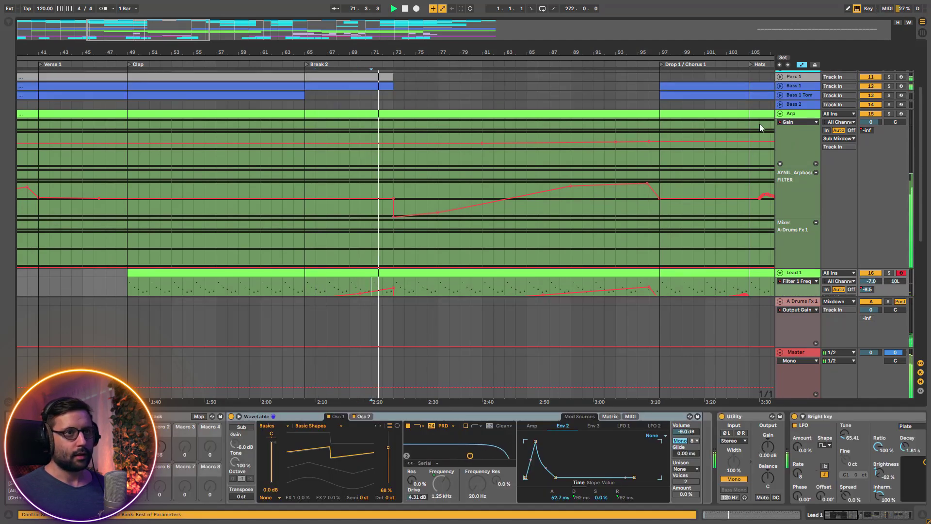
left_click(779, 113, "alt")
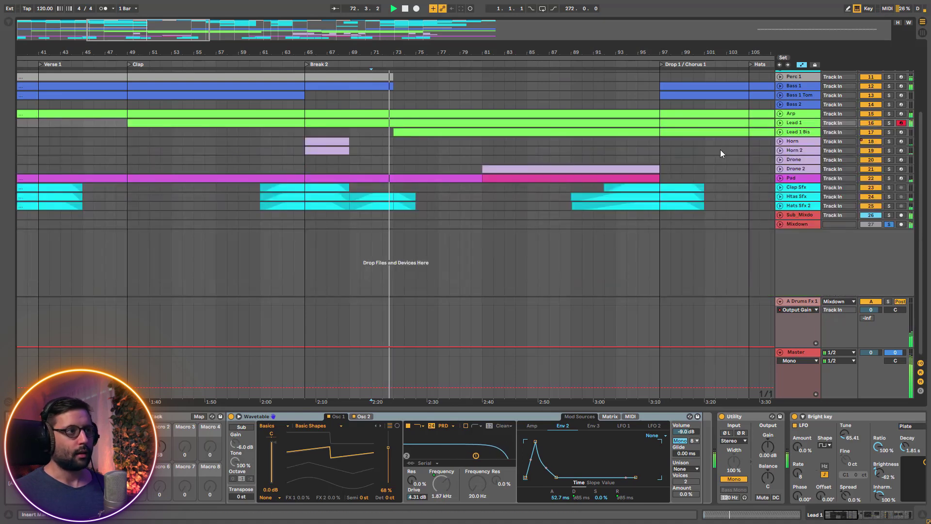
Solo the Lead 1 Bis track in place of Mixdown during playback, and unsolo it
scroll(597, 384, "up", 4)
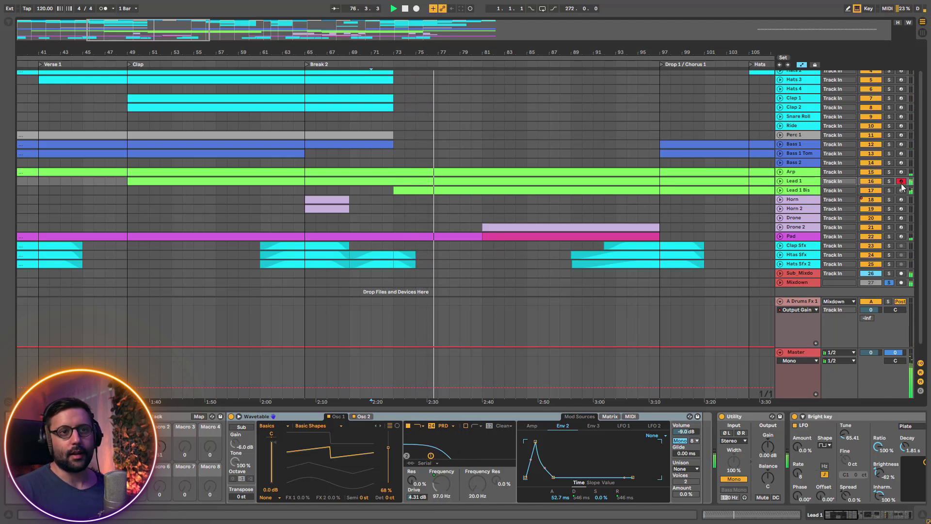
left_click(889, 190)
left_click(890, 191)
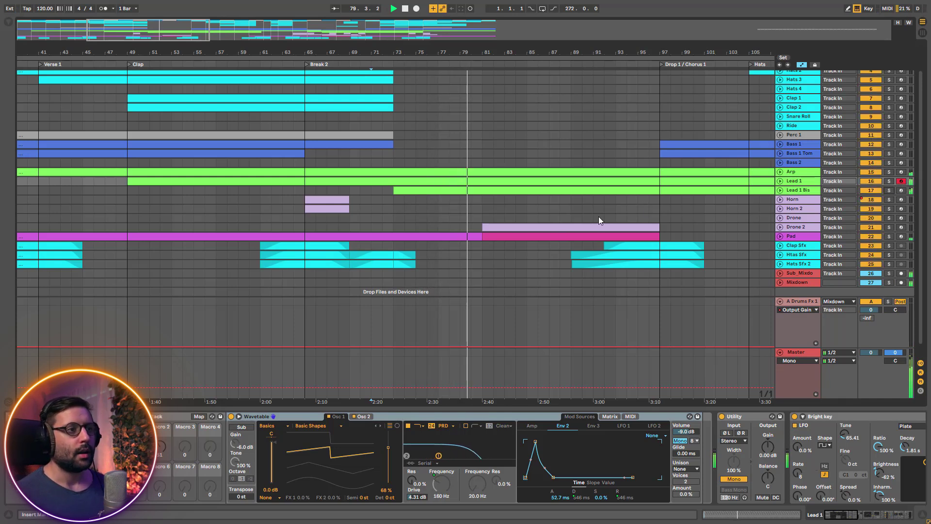
Unfold the Drone 2 and Pad tracks to view their notes from bar 81 during playback
scroll(642, 203, "up", 2)
left_click(780, 234)
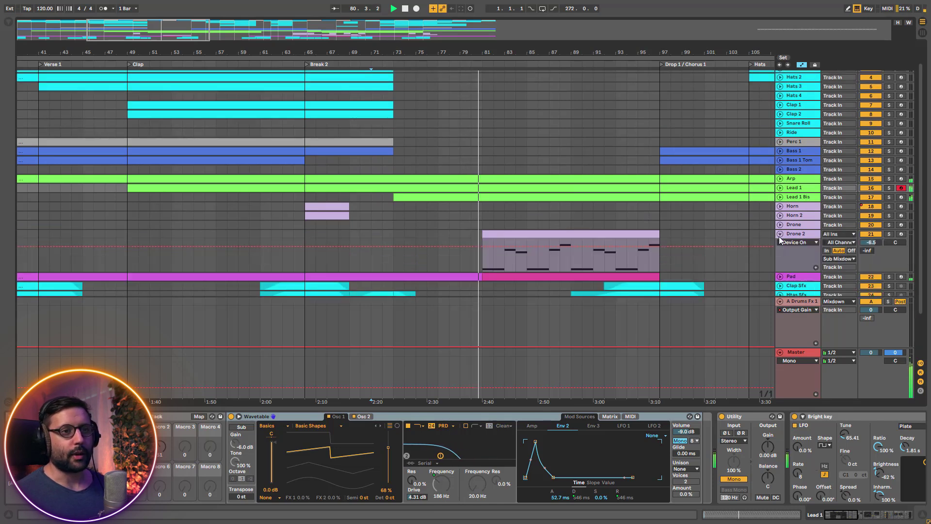
scroll(780, 242, "down", 3)
left_click(780, 257)
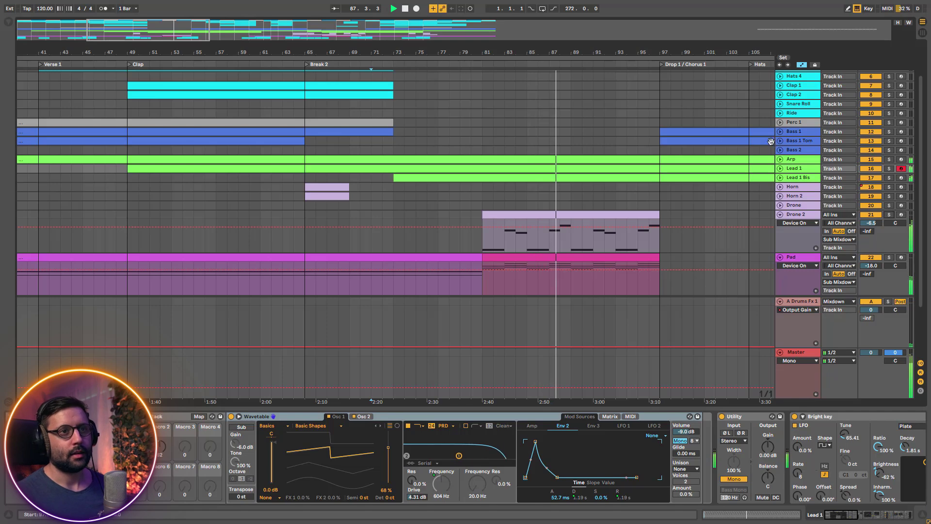
Unfold the Arp track, examine its FILTER automation rising through the break up to bar 97, and fold it again
left_click(780, 160)
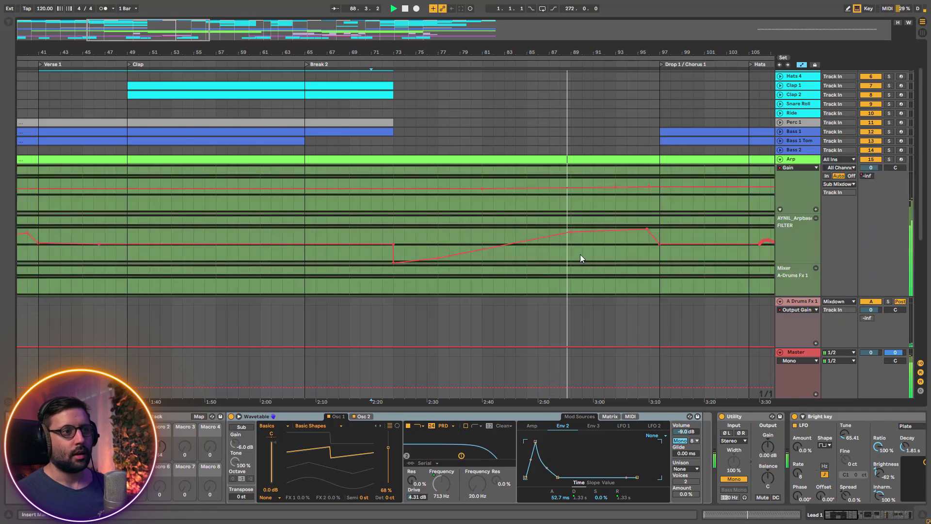
scroll(569, 237, "down", 2)
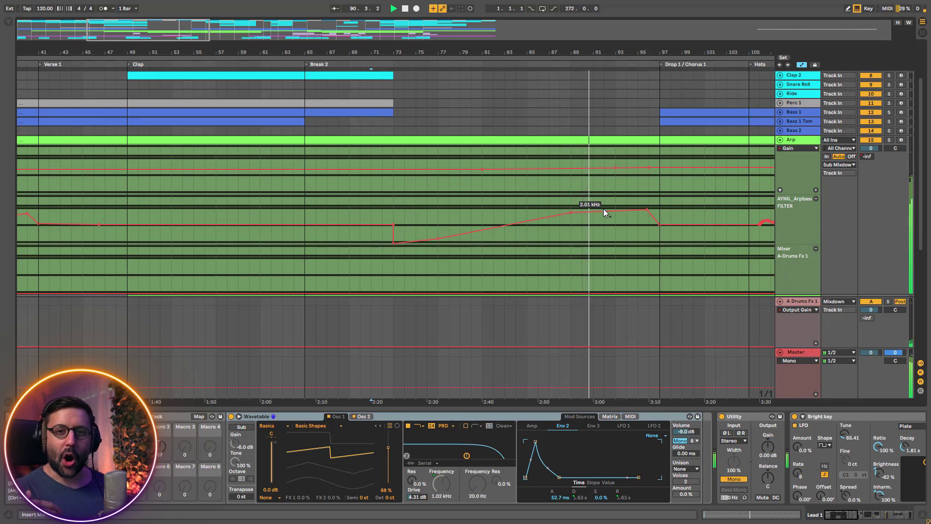
scroll(603, 208, "down", 4)
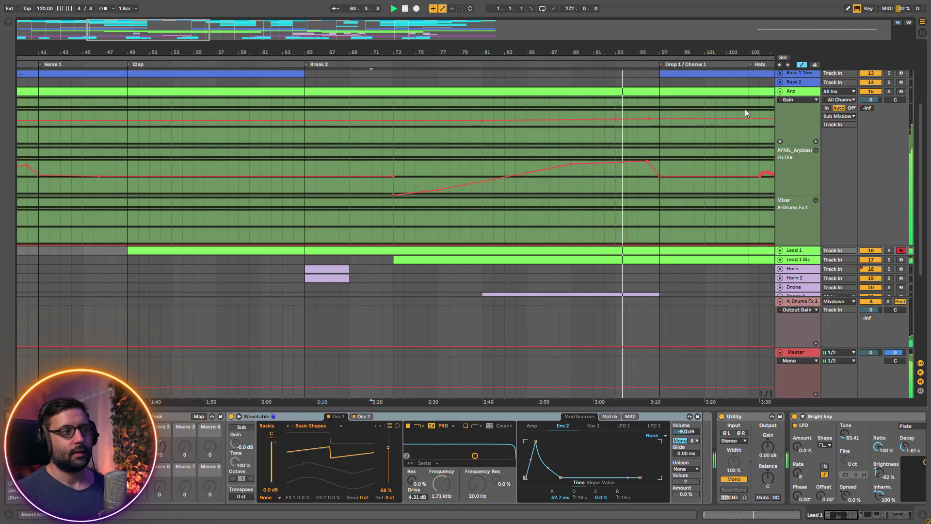
left_click(780, 91)
scroll(741, 184, "up", 2)
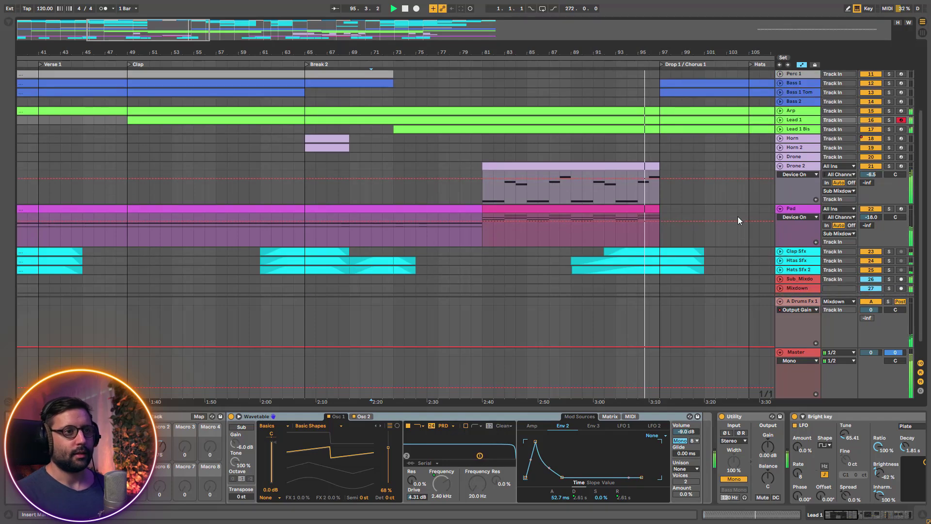
scroll(807, 216, "up", 4)
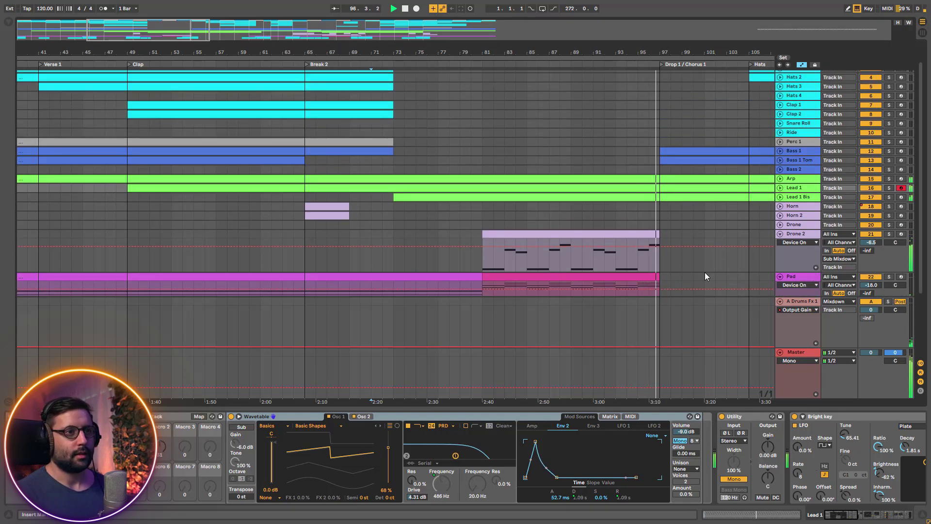
Play the arrangement from bar 82 and solo the Drone 2 track
left_click(527, 219)
scroll(527, 219, "down", 3)
left_click(491, 227)
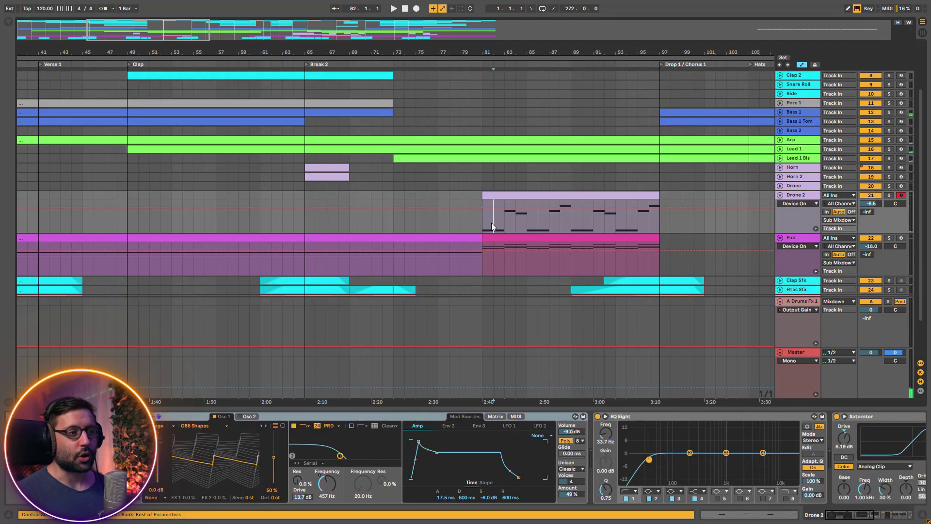
key("space")
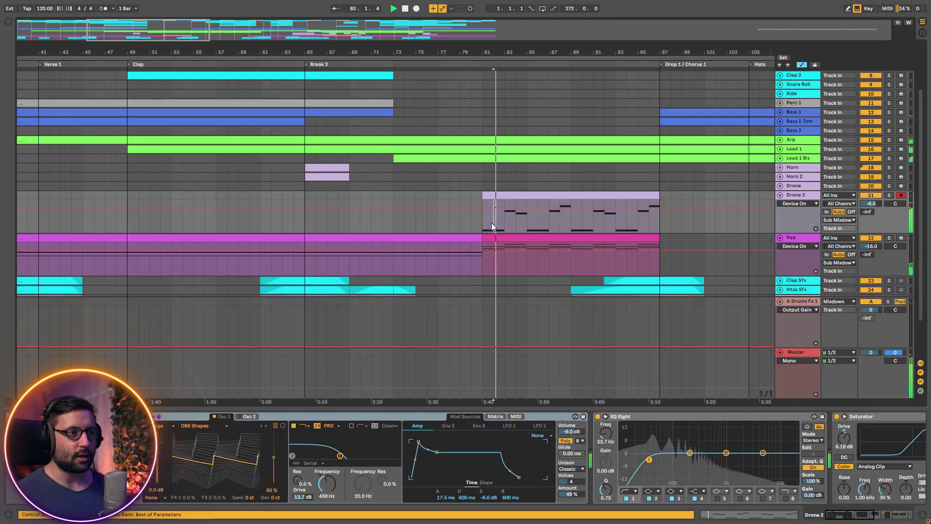
left_click(888, 196)
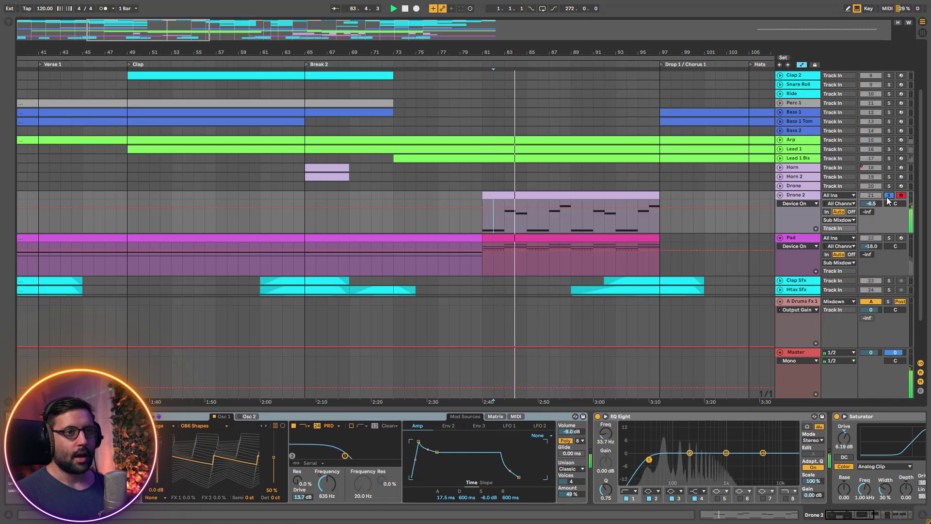
Display the Filter 1 Freq automation on both the Drone 2 and Pad tracks
left_click(797, 203)
left_click(815, 218)
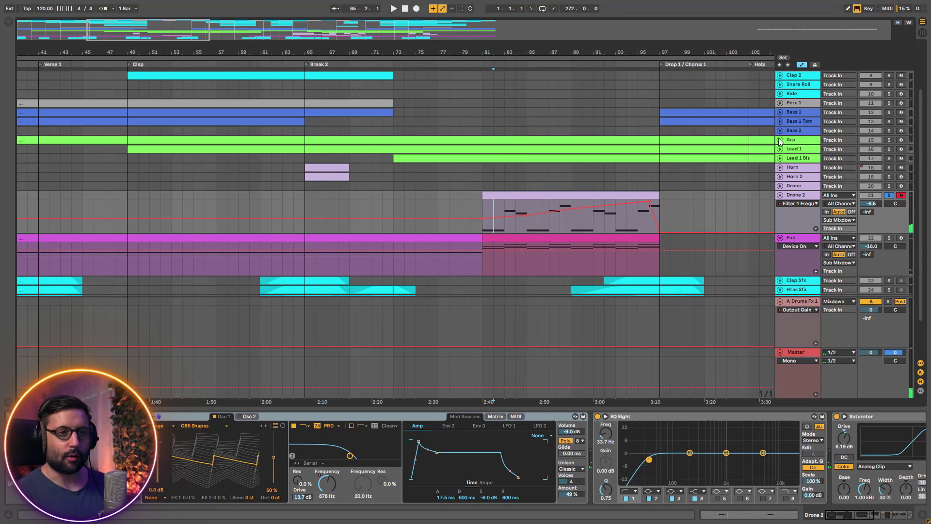
left_click(809, 245)
left_click(815, 279)
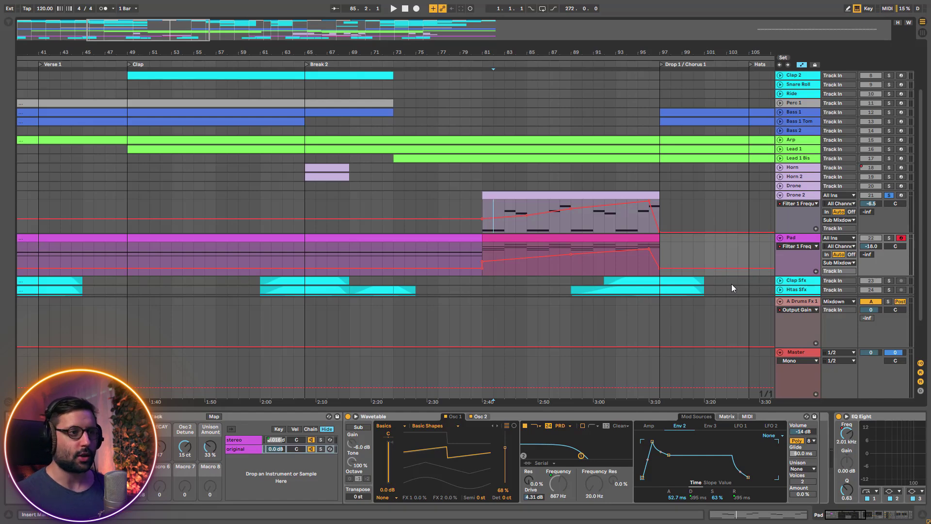
Unfold the Arp track again to compare its FILTER automation curve with the drone and pad filter rises
scroll(731, 284, "up", 2)
scroll(577, 146, "down", 1)
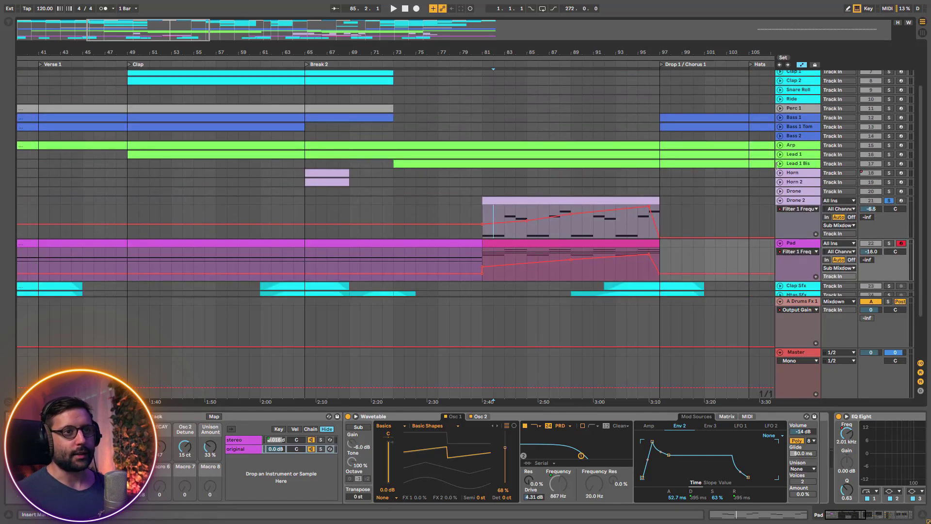
left_click(779, 146)
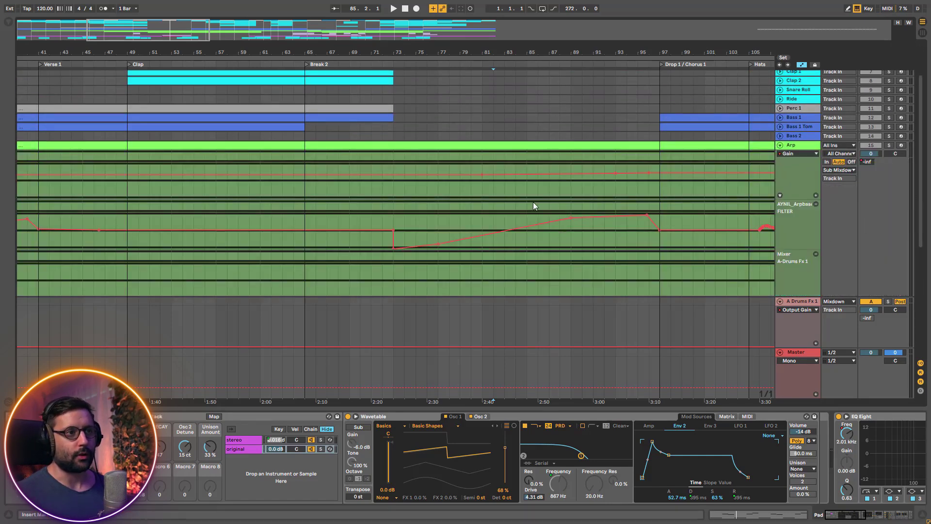
Unfold the Mixdown track and bring up its AYNIL - Rizer device to examine the RISER KNOB and EQ Eight automation
scroll(557, 210, "down", 6)
left_click(780, 269)
scroll(609, 276, "down", 2)
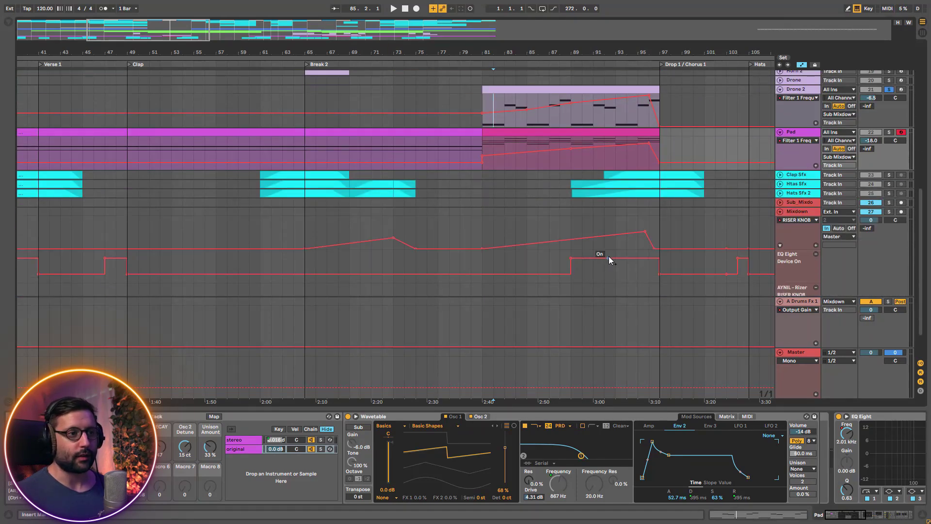
left_click(800, 213)
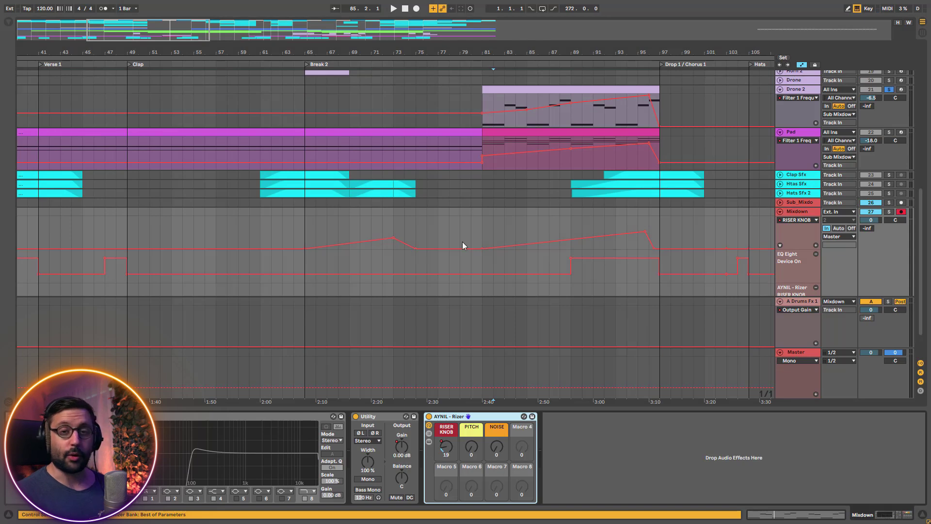
Play the arrangement from bar 88 and turn off the solo on the Drone 2 track
left_click(560, 233)
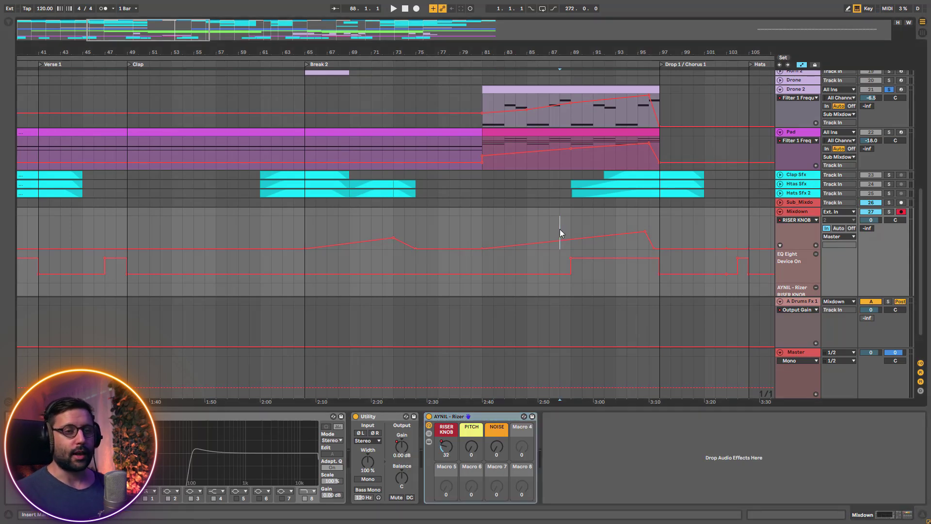
key("space")
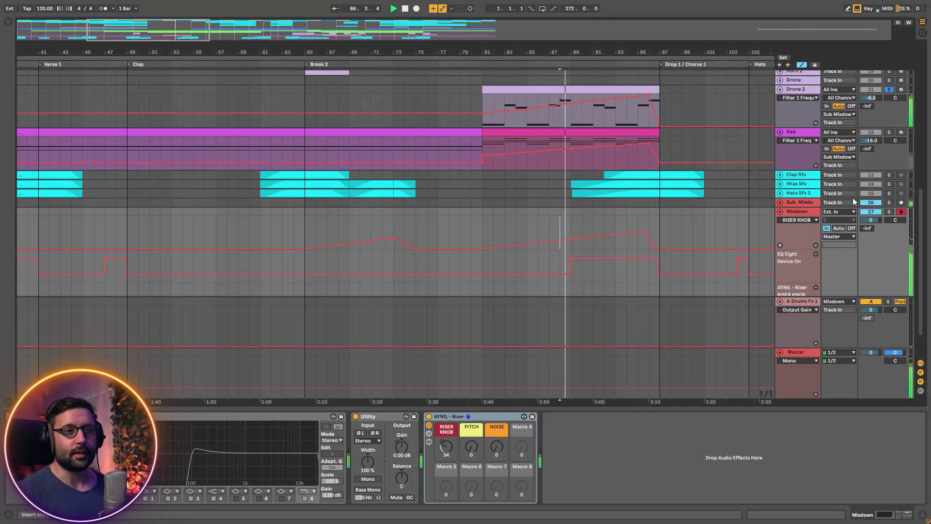
left_click(888, 90)
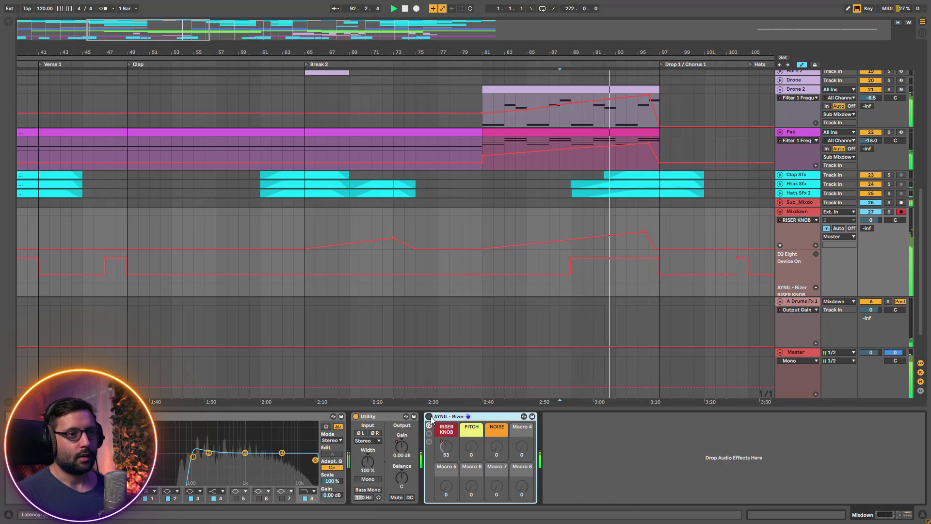
Audition the run-up to Drop 1, briefly switching the A Drums Fx 1 return off and on, and replay it
left_click(875, 302)
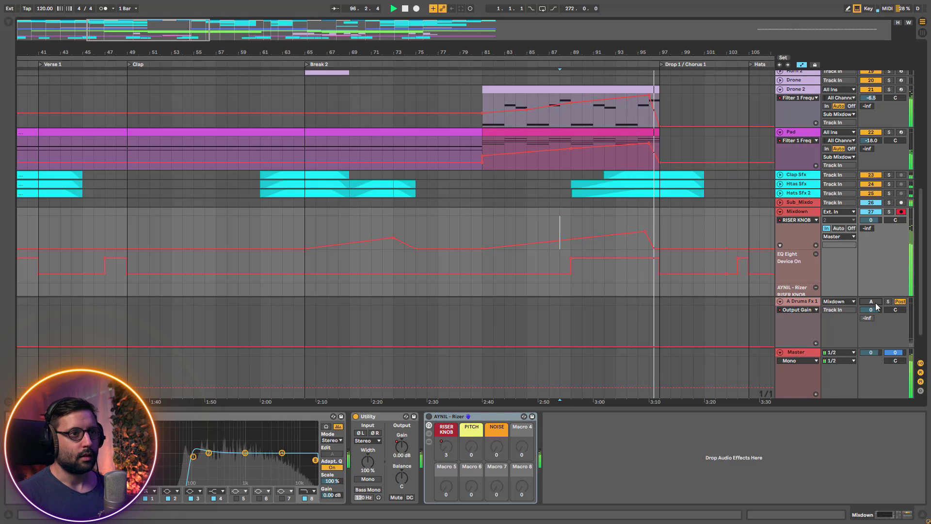
left_click(875, 303)
key("space")
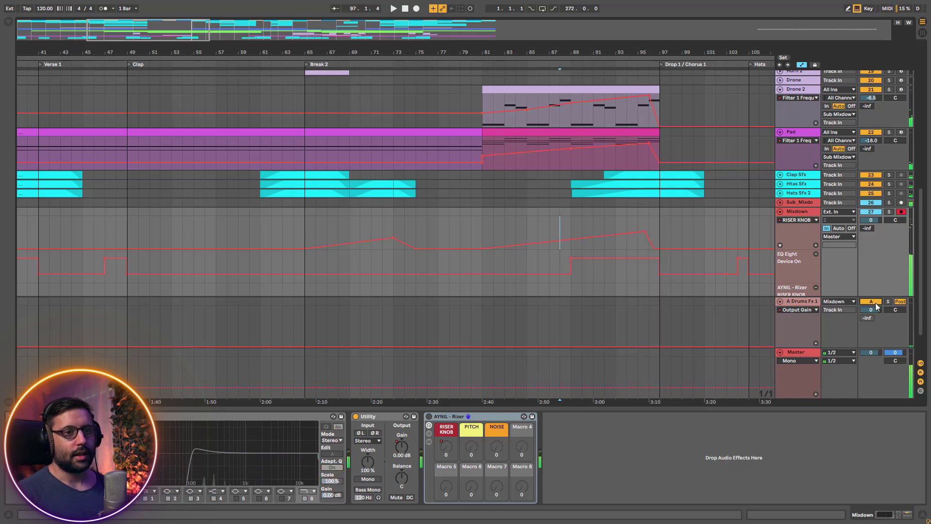
key("space")
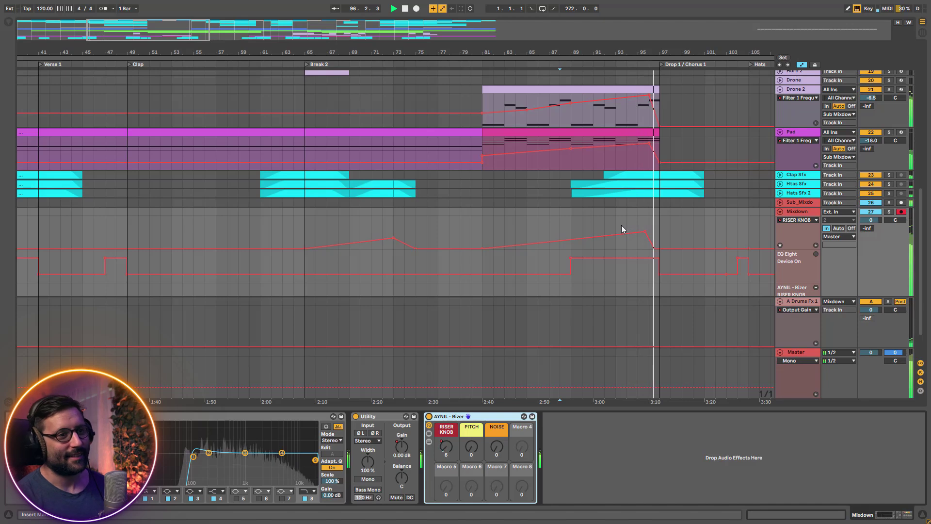
key("space")
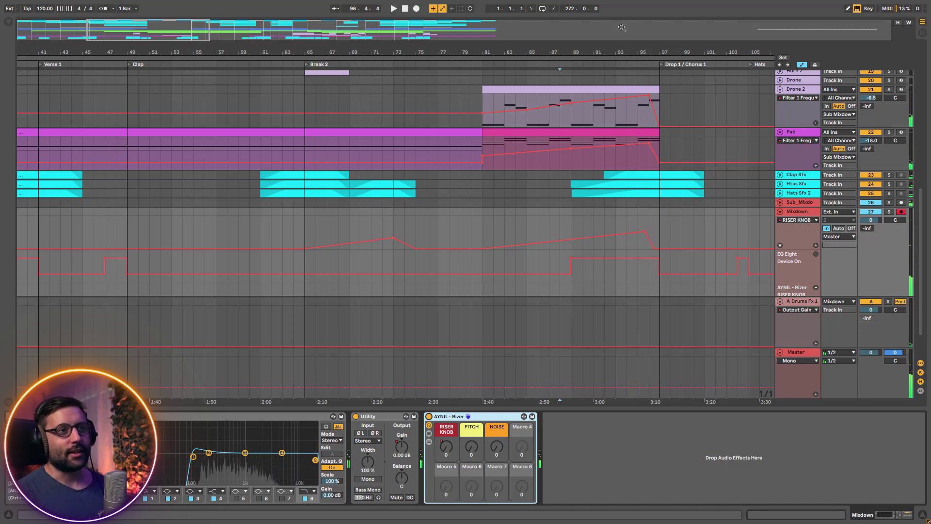
Examine the Arp FILTER automation dropping back just before Drop 1 and play the transition from about bar 94
left_click_drag(152, 24, 179, 28)
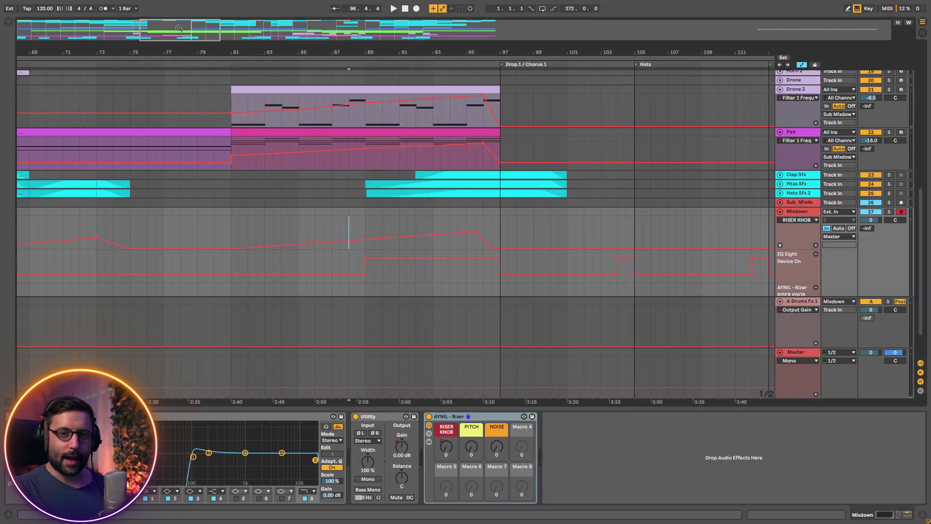
scroll(504, 261, "up", 6)
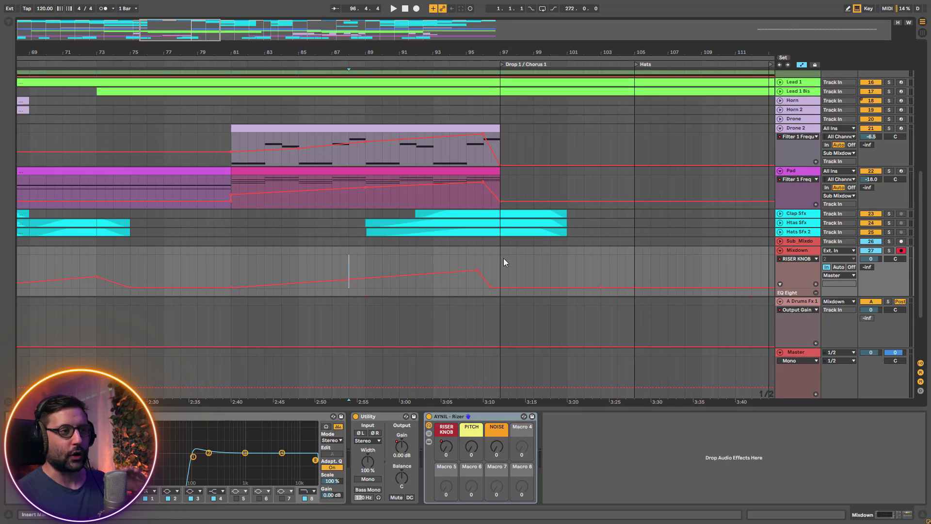
scroll(511, 207, "up", 6)
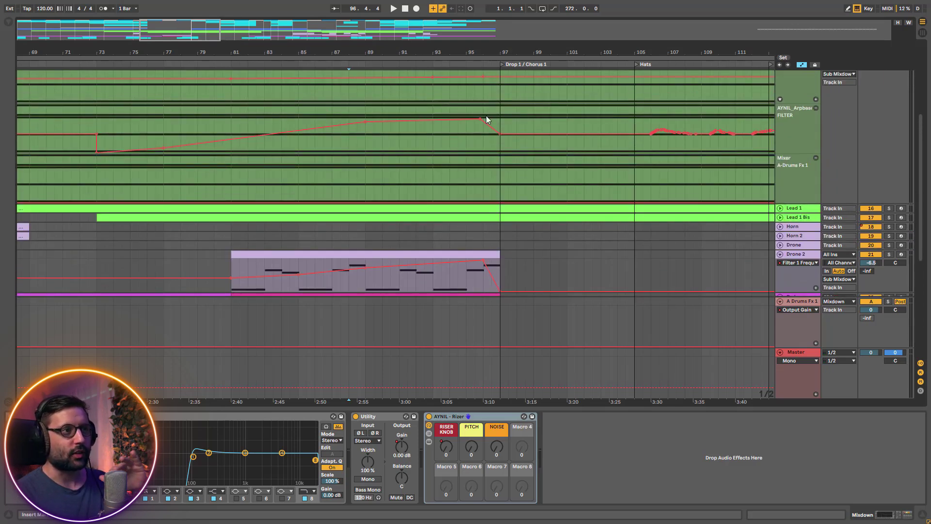
left_click(457, 180)
key("space")
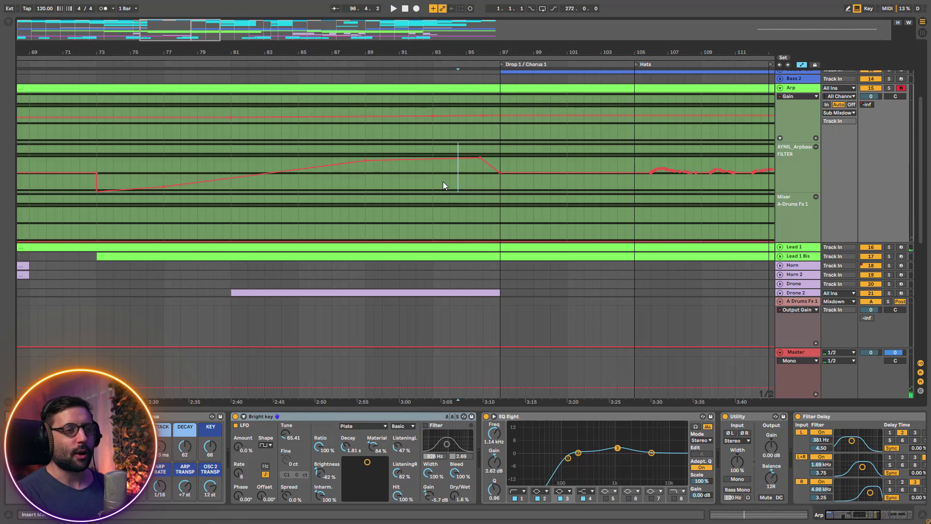
key("space")
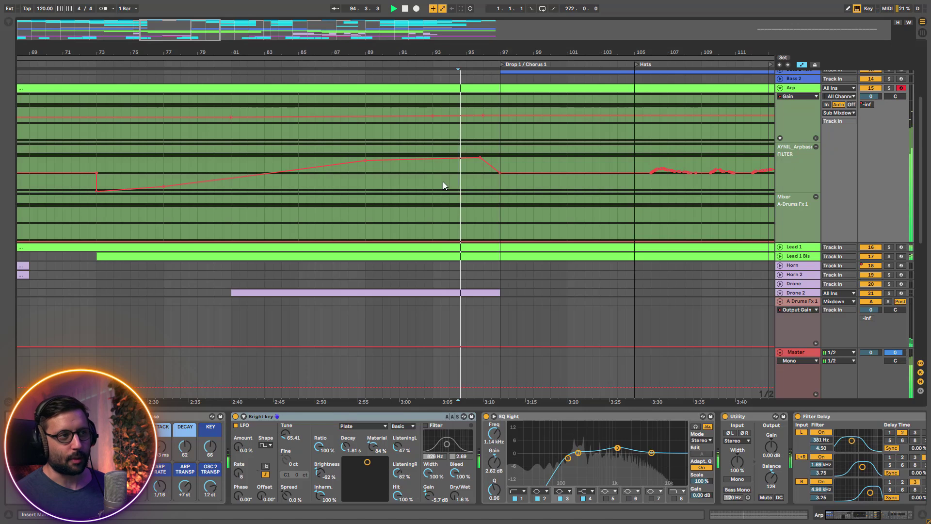
Widen the view to cover bars 49 to 153, fold the Arp track and select Lead 1 during playback
left_click_drag(235, 33, 228, 15)
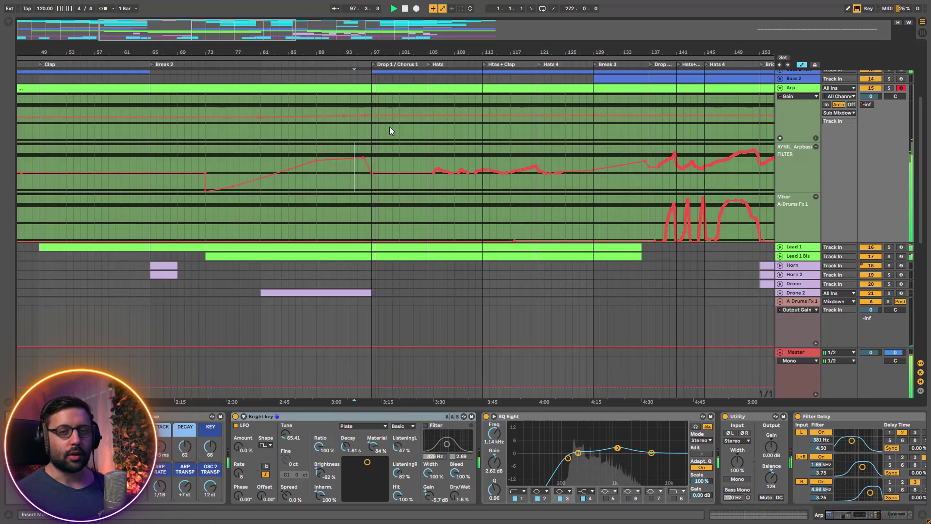
left_click(780, 87)
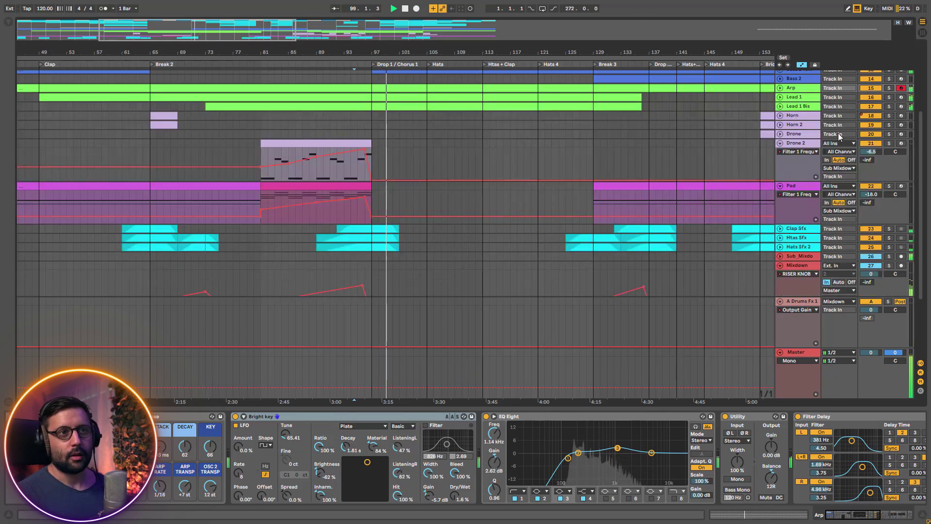
left_click(889, 97)
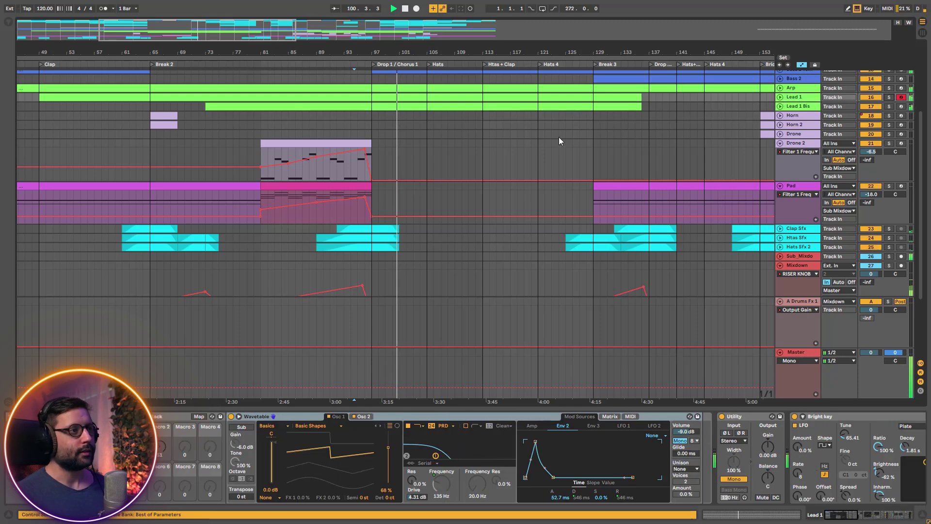
Look over the tracks active in Drop 1 and the Hats section, along with the Mixdown riser and EQ Eight automation
scroll(536, 181, "up", 6)
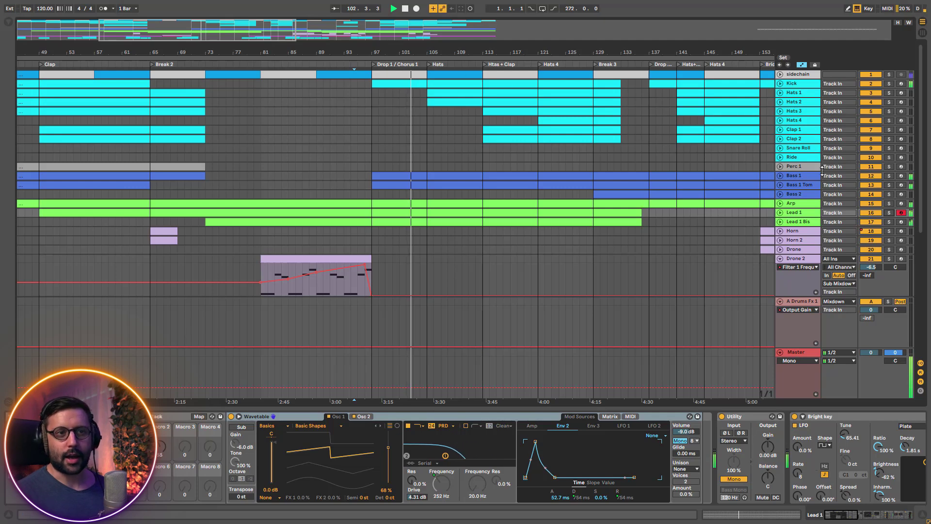
scroll(499, 232, "down", 3)
scroll(589, 208, "down", 3)
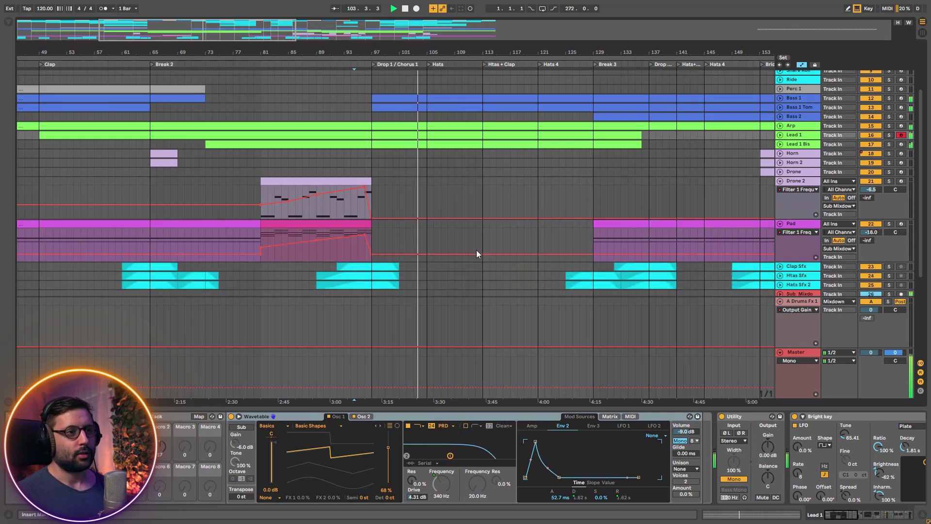
scroll(461, 233, "up", 5)
scroll(467, 236, "up", 1)
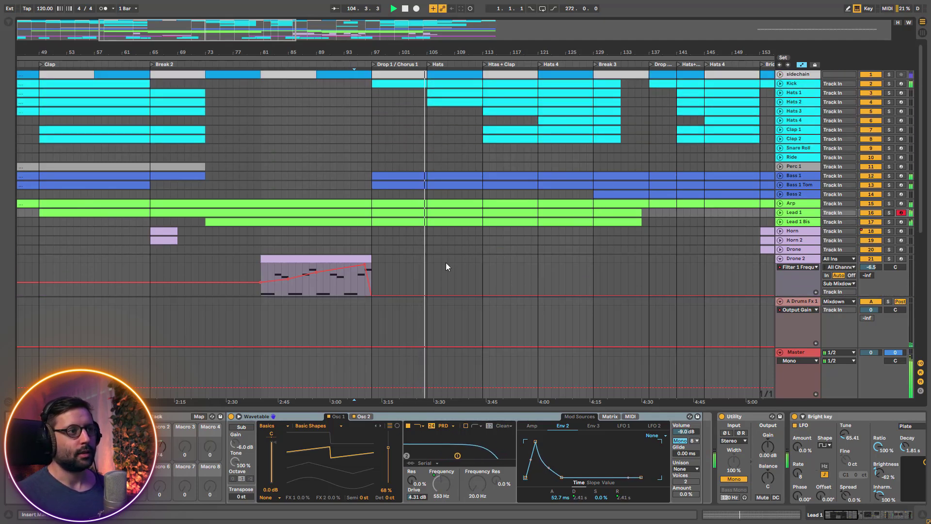
scroll(533, 257, "down", 8)
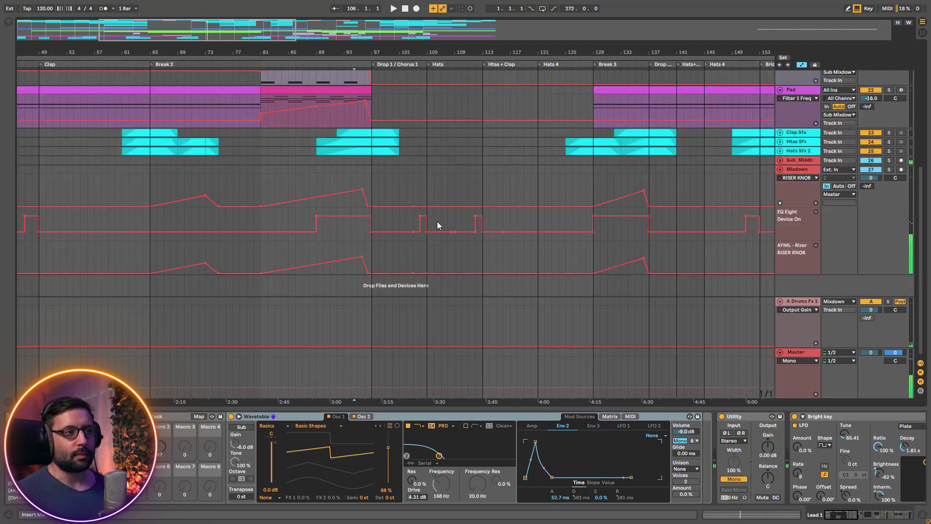
scroll(437, 222, "up", 6)
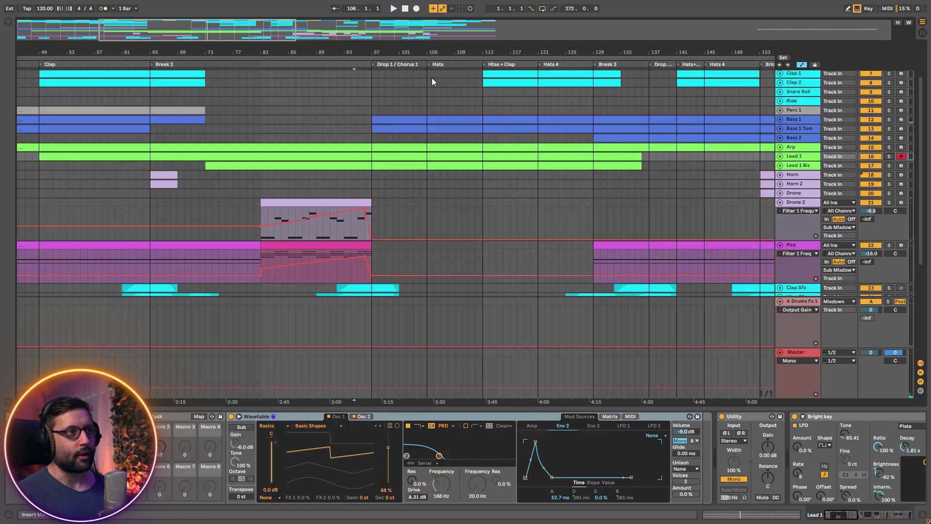
scroll(426, 155, "up", 2)
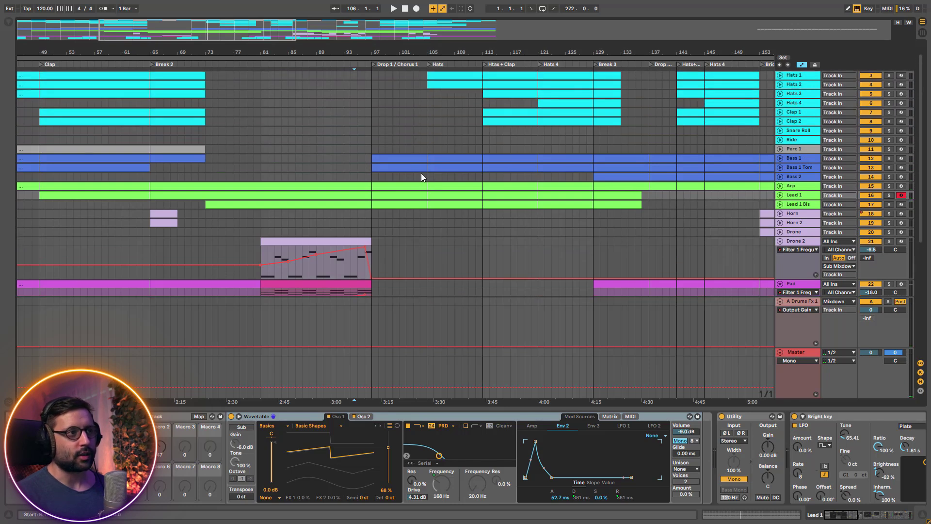
Play the Hats section from bar 105 and unfold the Lead 1 track to reveal its automation lanes
left_click(425, 92)
key("space")
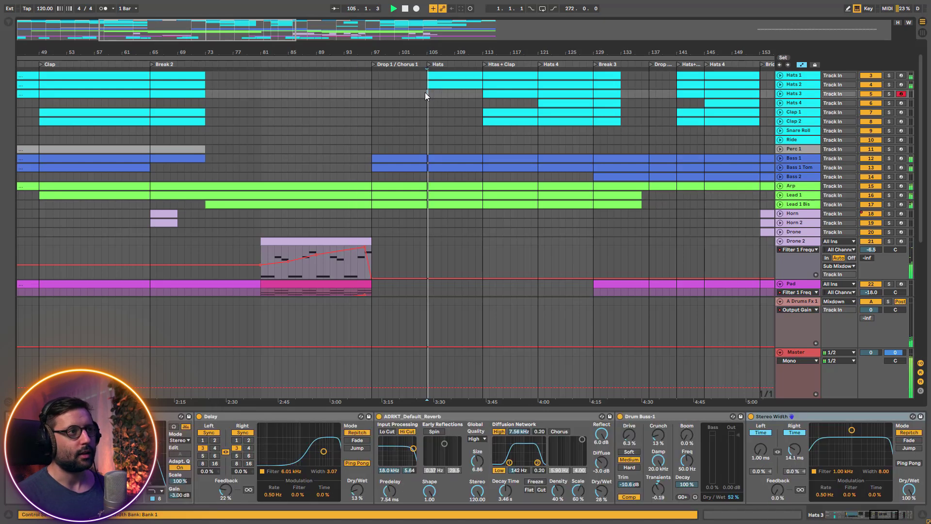
scroll(470, 157, "down", 5)
scroll(473, 189, "down", 2)
scroll(513, 203, "up", 3)
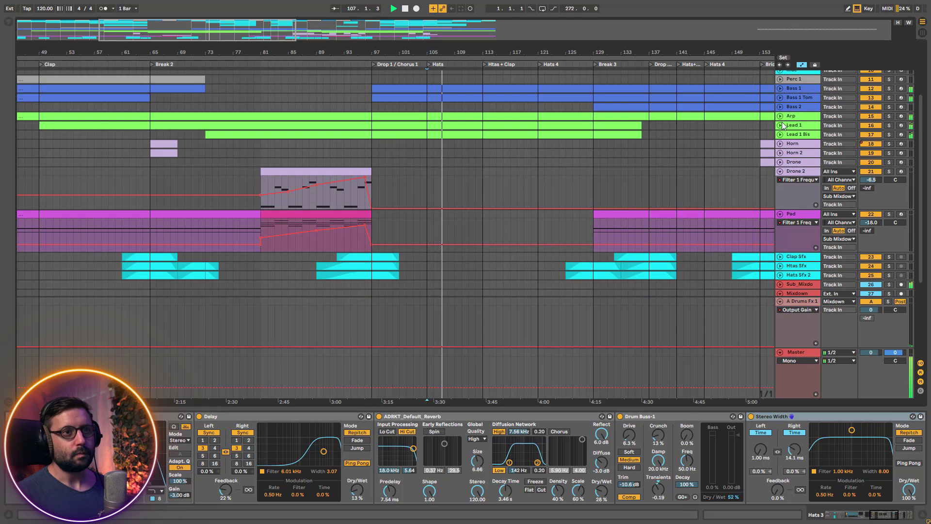
left_click(781, 125)
key("space")
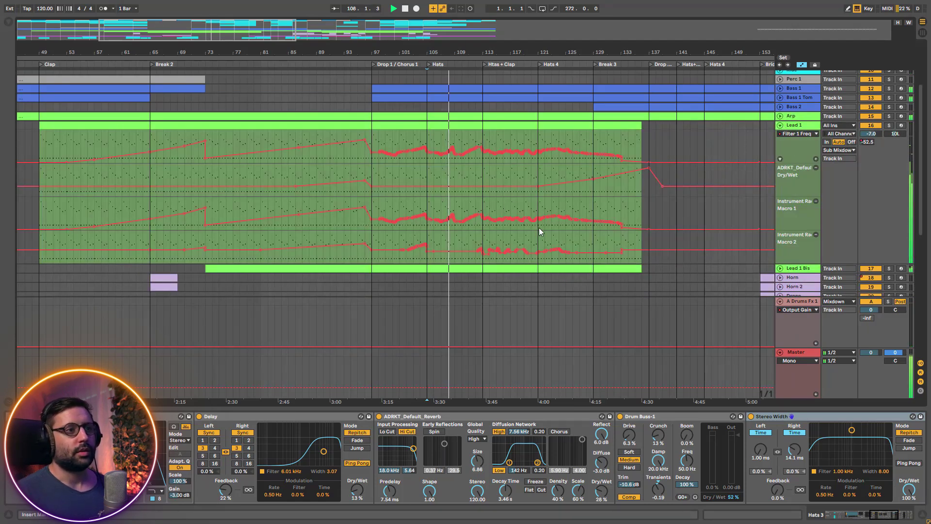
Display the Filter 1 Freq, LFO 1 Amount and Osc 2 Gain automation in separate lanes on Lead 1
left_click(802, 135)
left_click(803, 135)
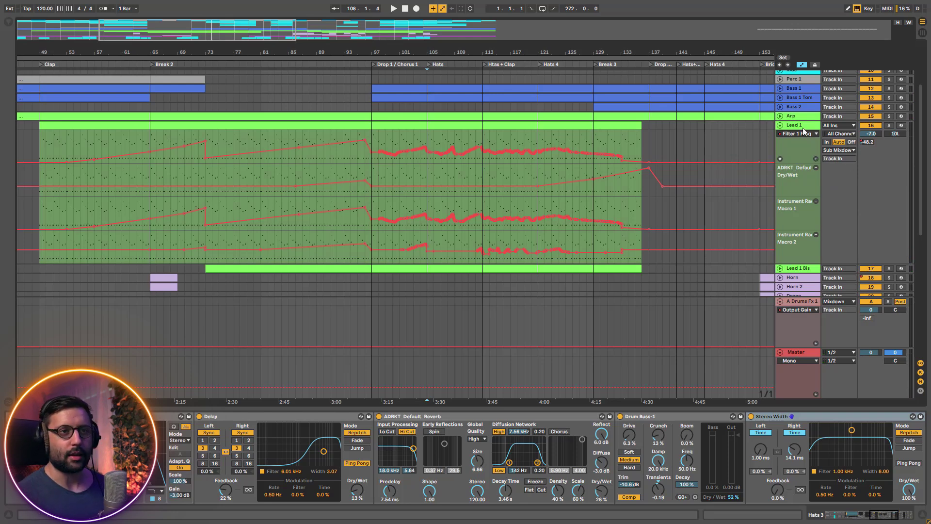
left_click(802, 135)
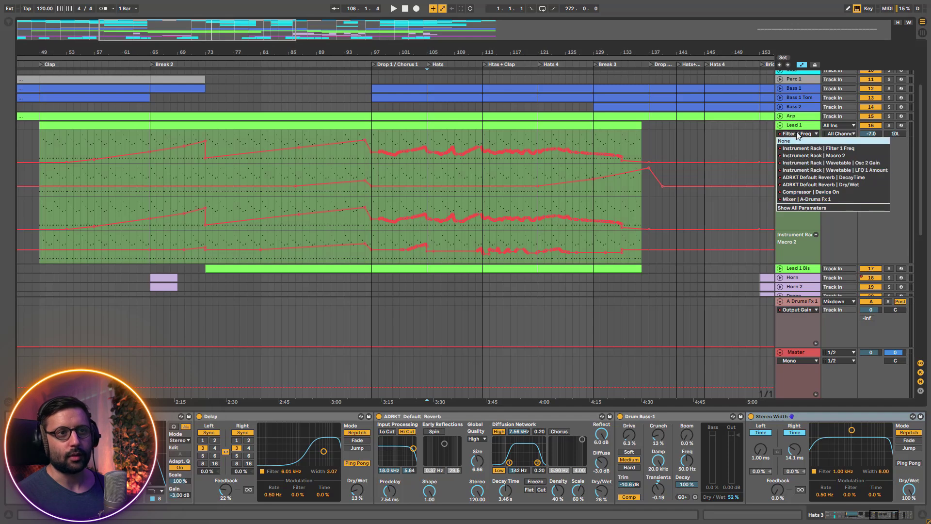
left_click(809, 149)
left_click(808, 135)
left_click(830, 170)
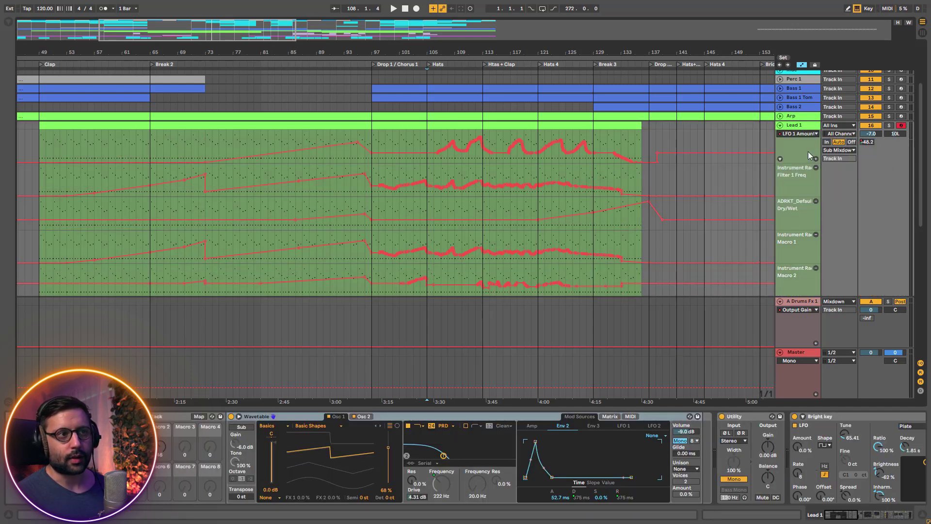
left_click(815, 159)
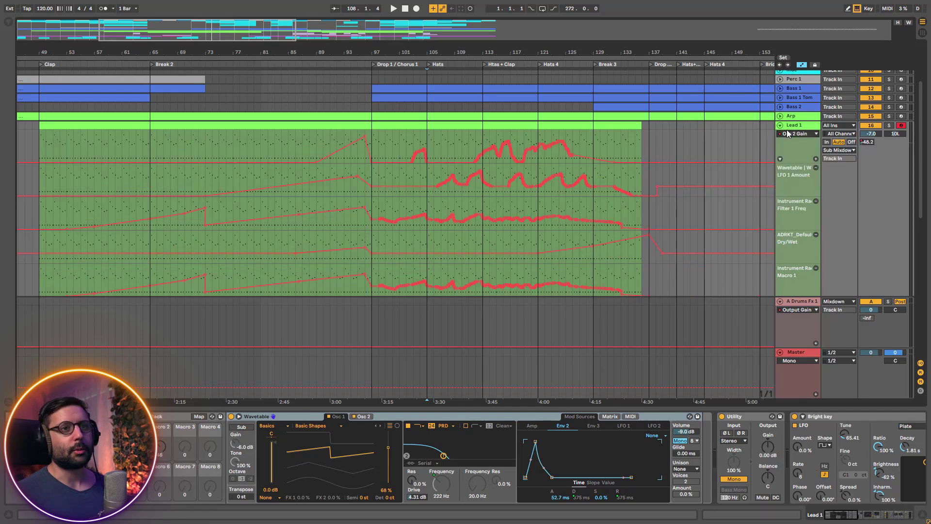
Show Wavetable's Osc 2 settings and audition Lead 1 soloed around bars 109 to 115 and from the Hats marker
left_click(368, 415)
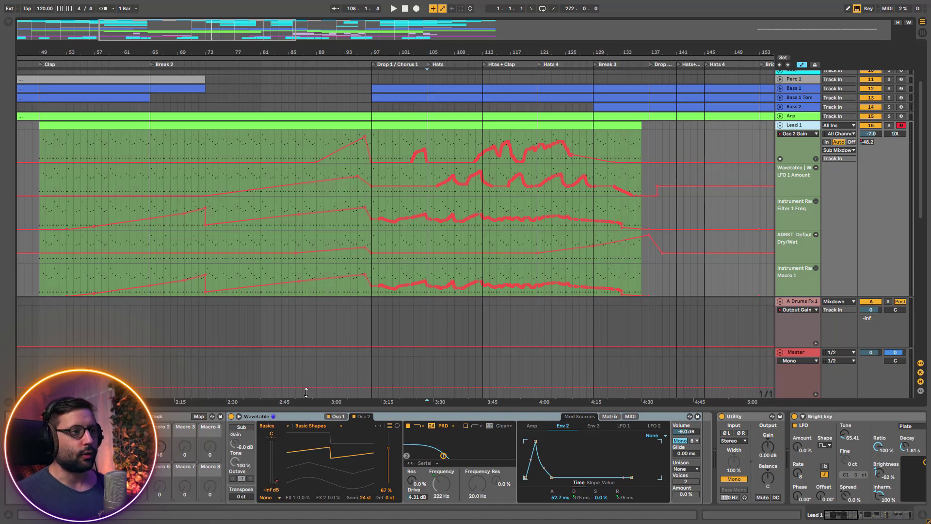
left_click(489, 145)
key("space")
left_click(462, 147)
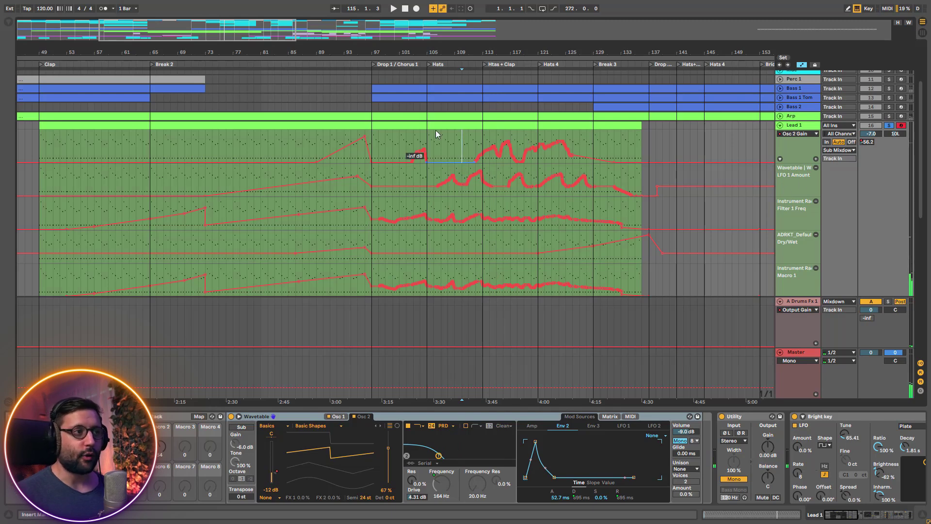
left_click(430, 64)
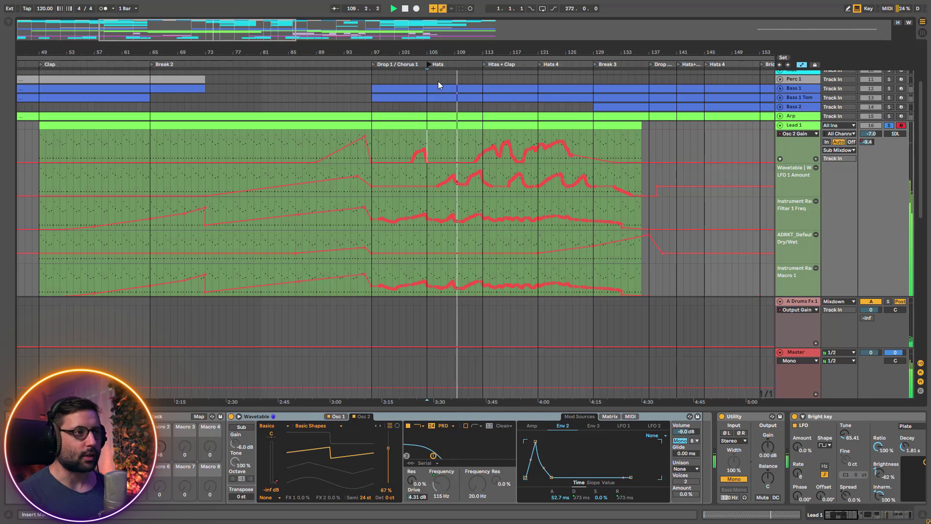
Stop playback and display the Mixer A-Drums Fx 1 send automation on the Lead 1 track
key("space")
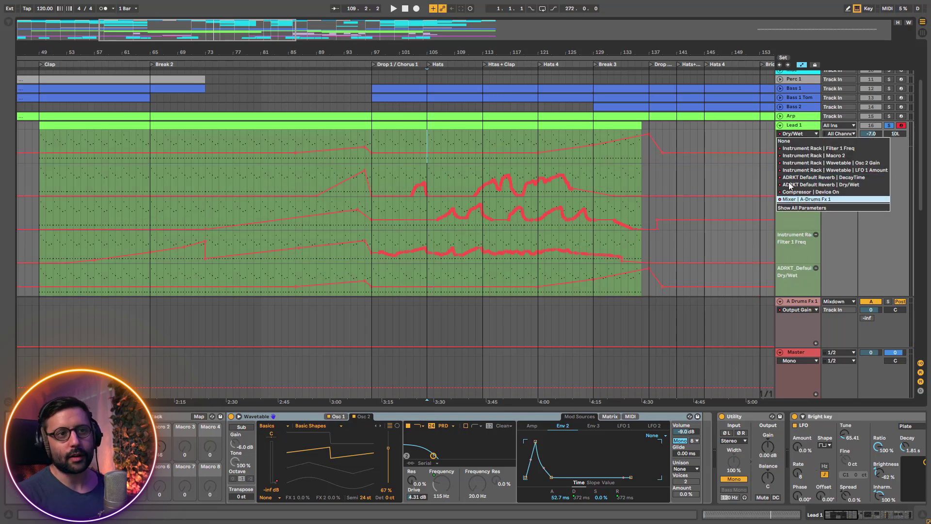
left_click(832, 198)
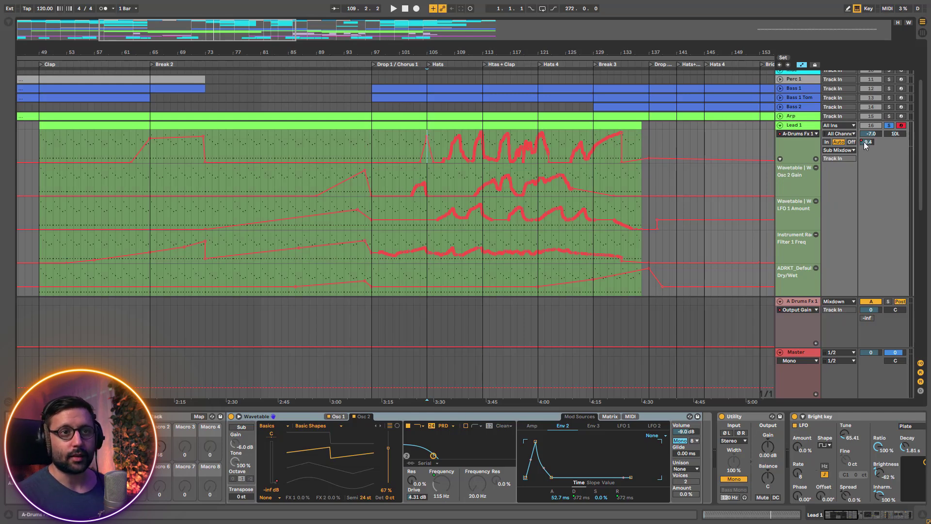
Show the A Drums Fx 1 return's effect devices and play the soloed Lead 1 track from bar 108
left_click(800, 301)
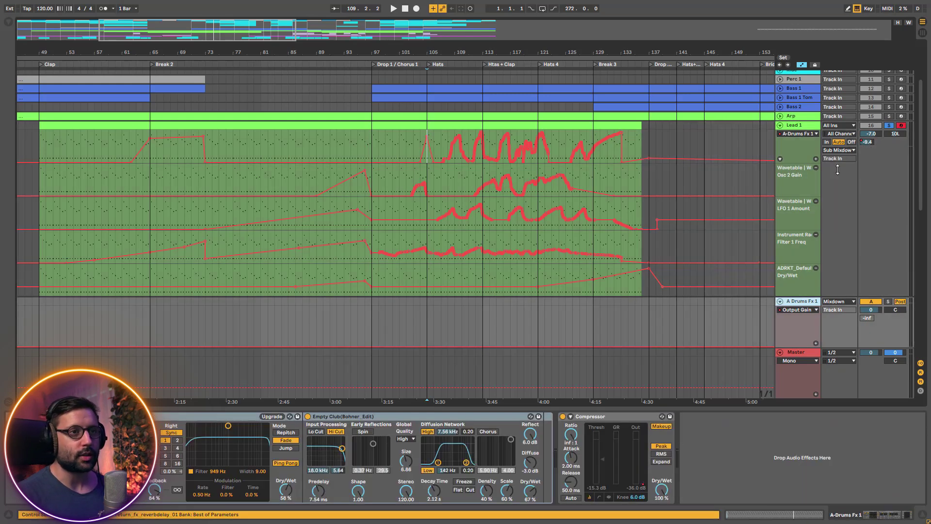
left_click(448, 142)
key("space")
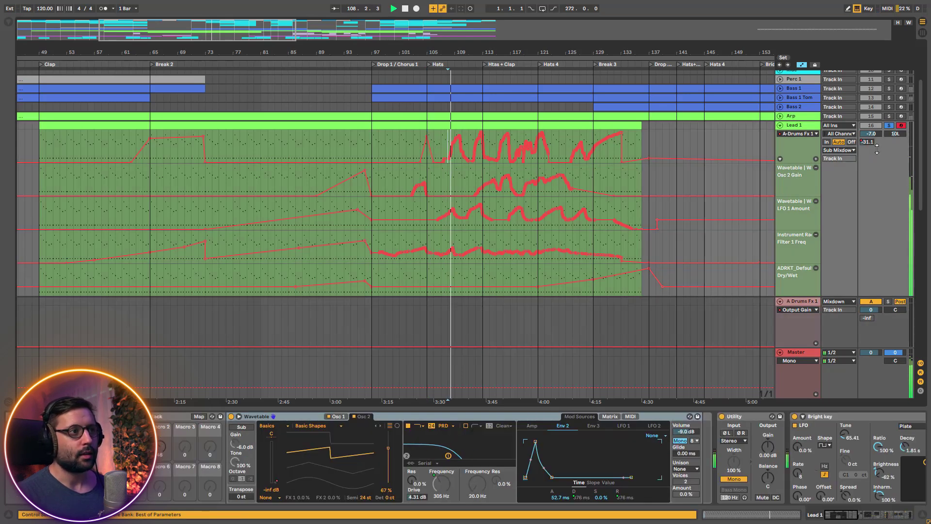
left_click_drag(866, 151, 866, 161)
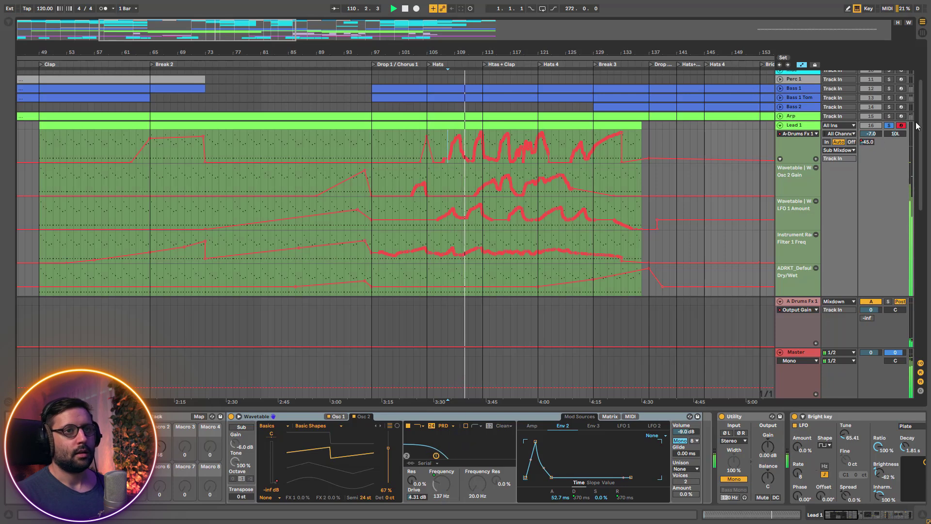
Unsolo Lead 1 and audition its A-Drums Fx 1 send automation in the full mix from bar 108
left_click(891, 126)
key("space")
key("space")
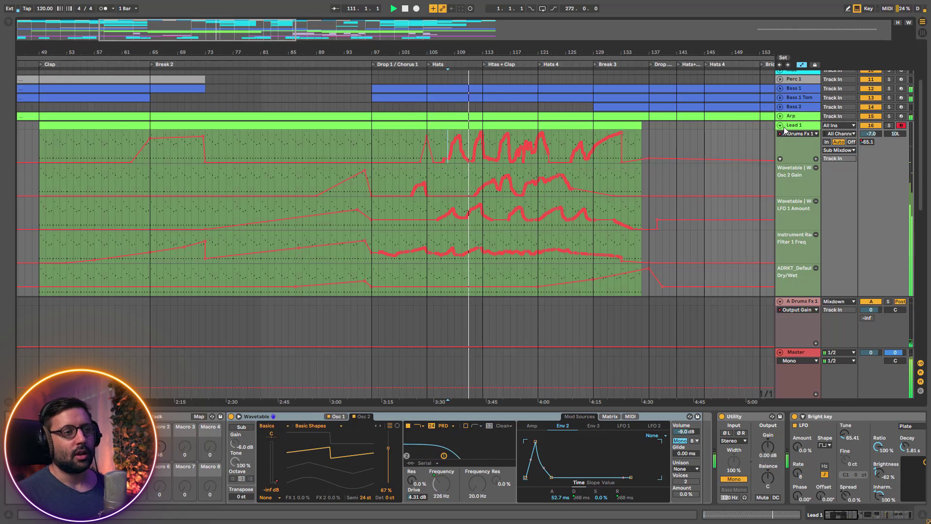
left_click(766, 136)
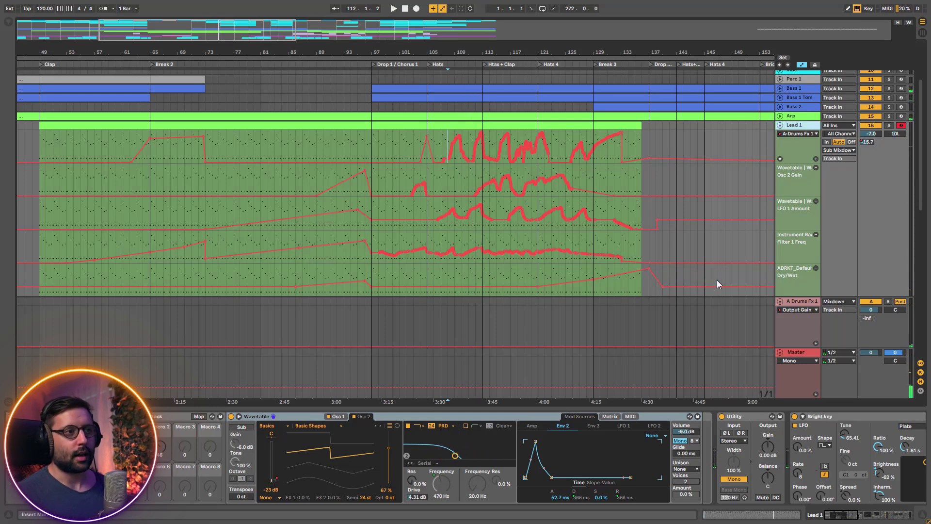
Delete the automation in all Lead 1 lanes from bar 98 to 147 and play the passage from bar 99
left_click_drag(716, 281, 380, 134)
key("Delete")
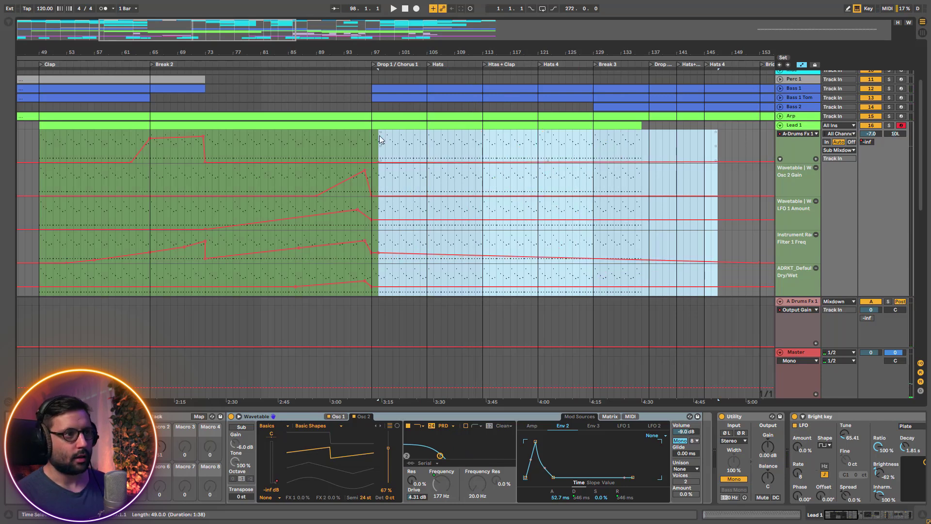
left_click(387, 146)
key("space")
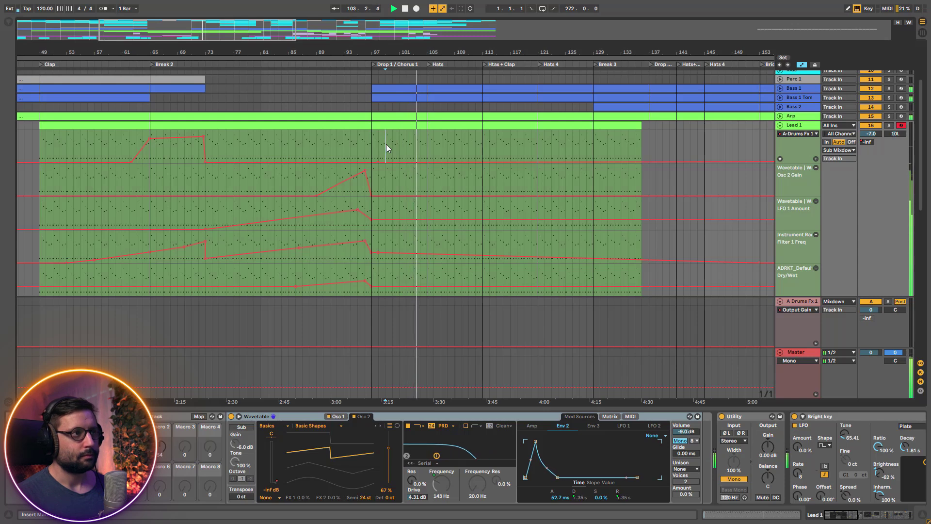
Audition the arrangement without the Lead 1 automation from around bars 109, 115 and 122
key("space")
left_click(454, 145)
key("space")
left_click(496, 147)
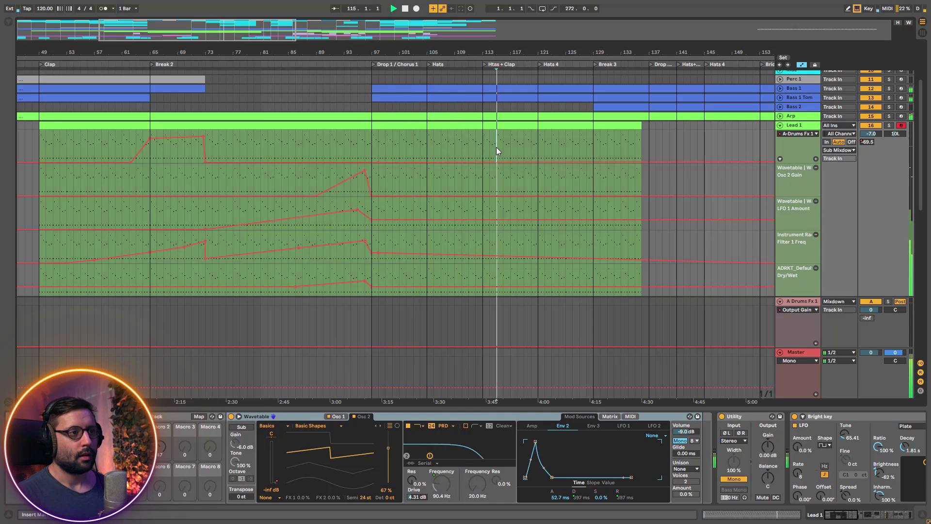
left_click(548, 154)
key("space")
Undo the deletion of the Lead 1 automation and play from bar 98 and the Htas + Clap marker
key("ctrl+z")
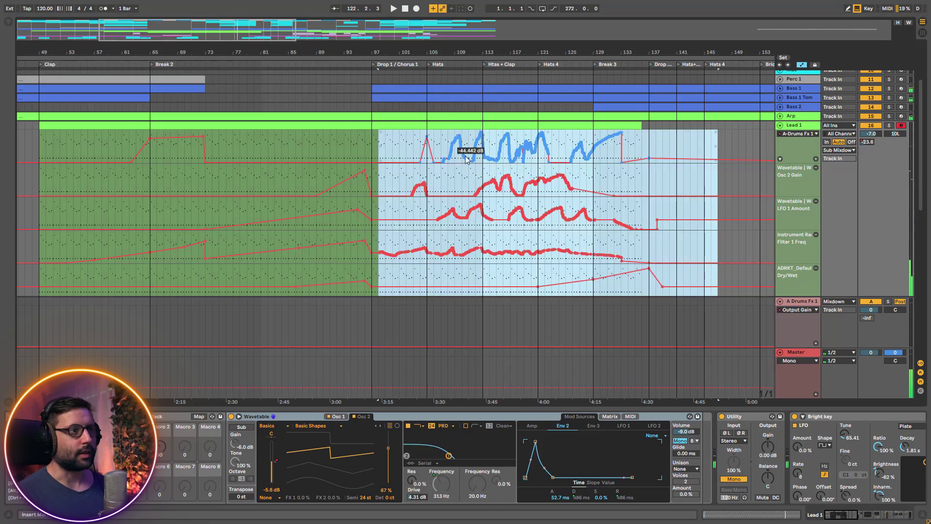
key("space")
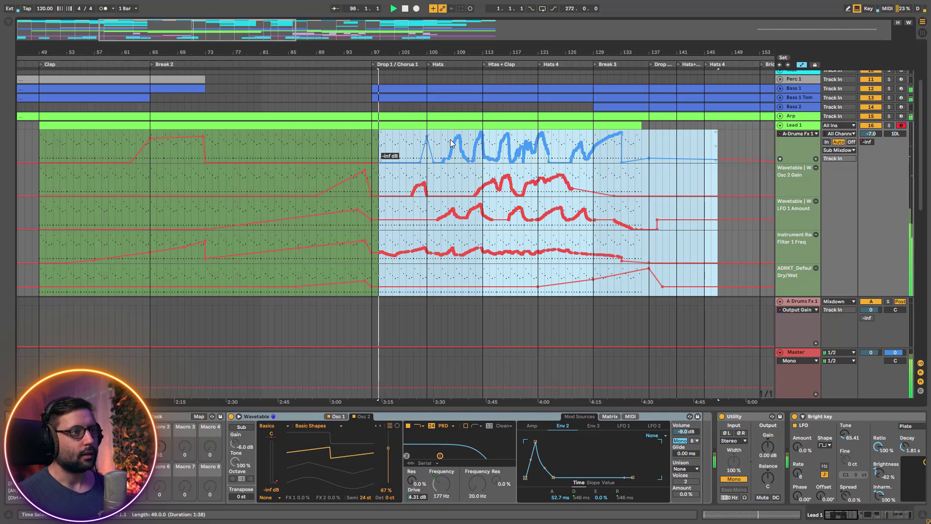
left_click(447, 186)
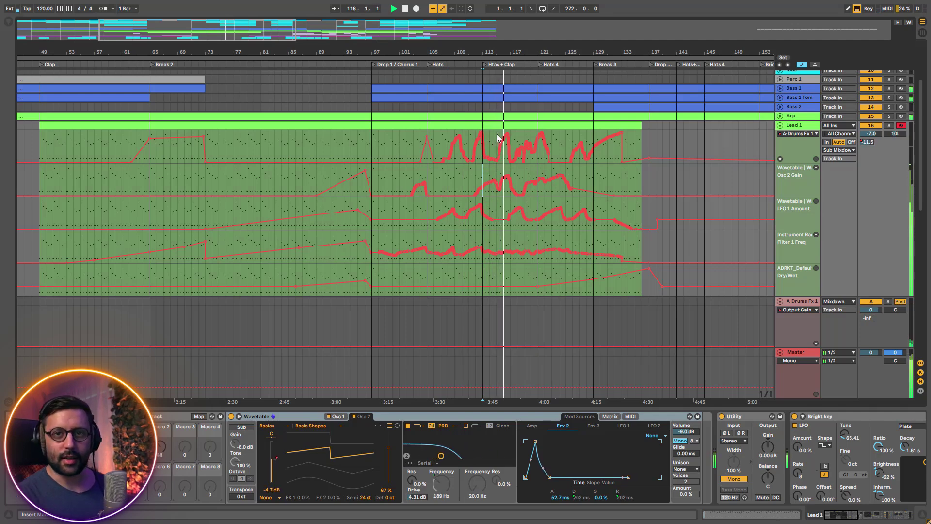
Stop playback, fold the automation lanes on Lead 1, and play the Htas + Clap section from bar 113
key("space")
key("u")
scroll(483, 130, "up", 4)
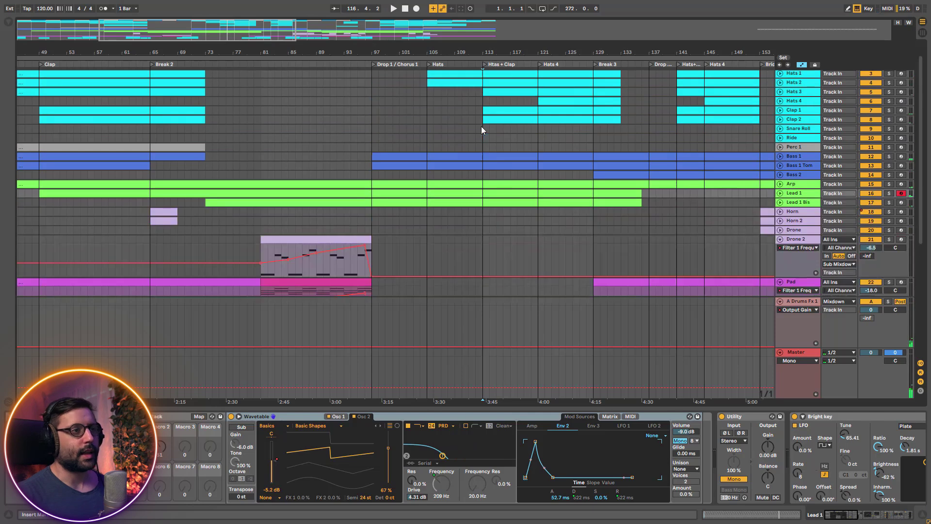
left_click(482, 149)
key("space")
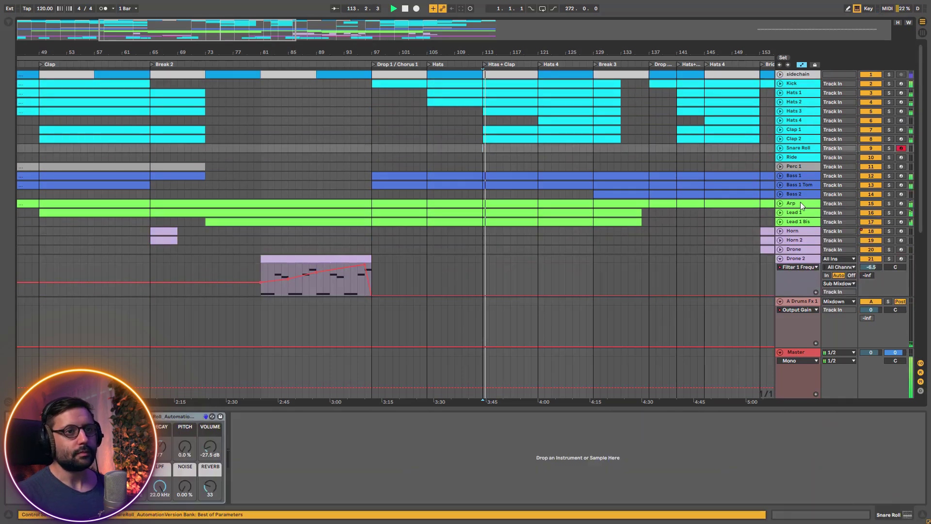
Unfold the Arp track and examine its Gain, FILTER and A-Drums Fx 1 automation lanes during playback
left_click(781, 204)
scroll(781, 203, "down", 3)
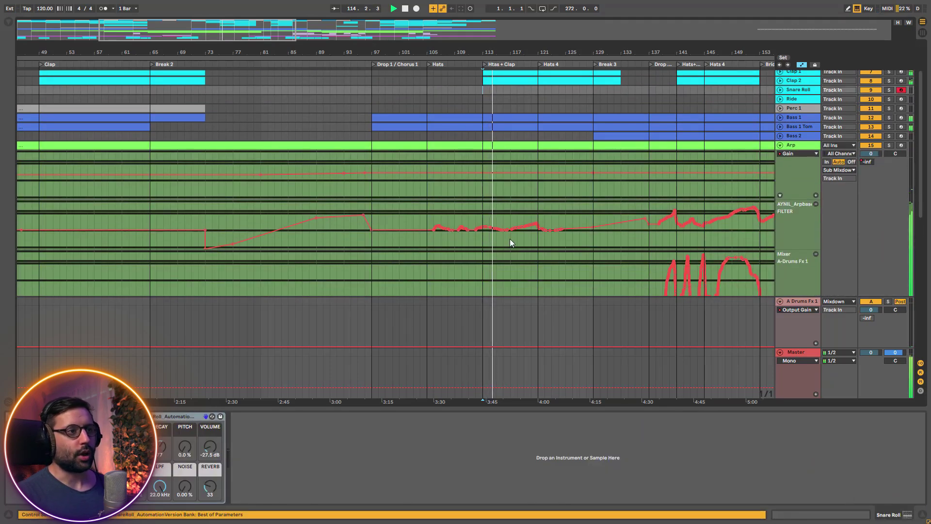
scroll(543, 228, "down", 3)
scroll(582, 231, "up", 5)
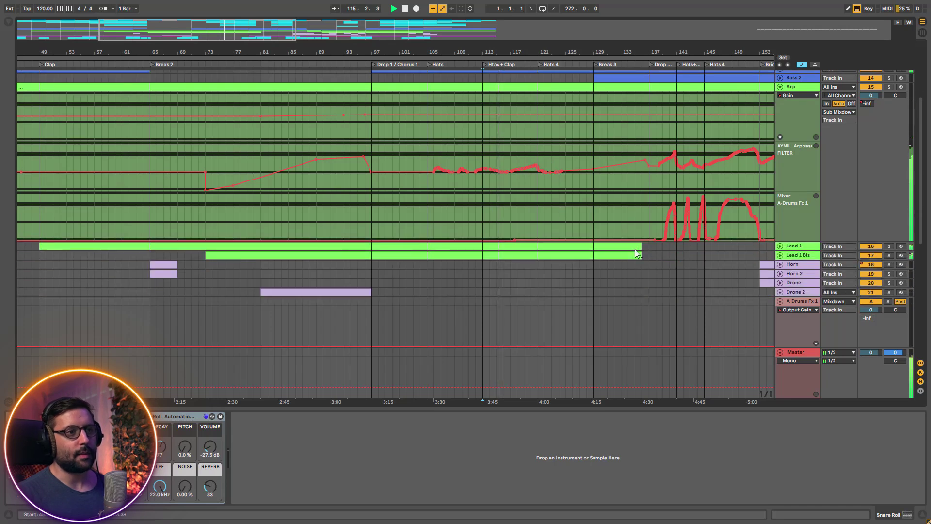
scroll(629, 235, "up", 2)
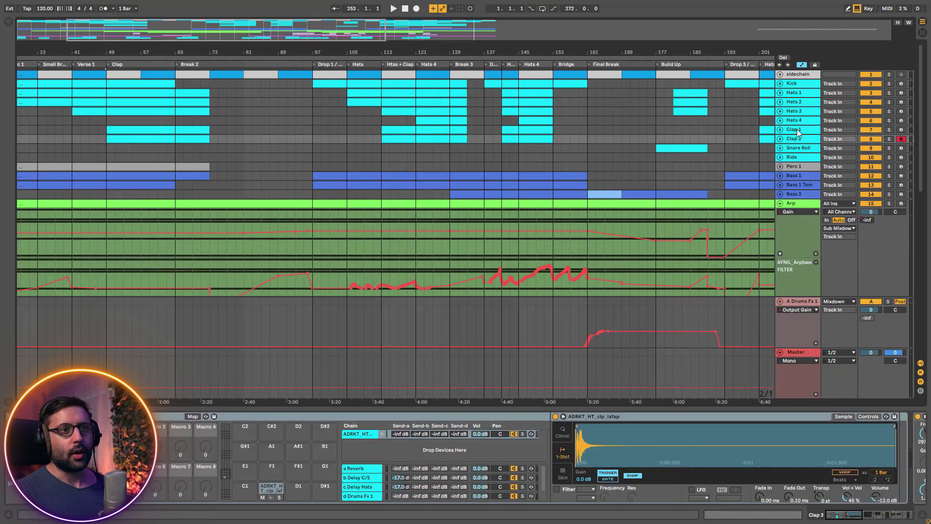
Unfold Clap 1 to reveal its Dry/Wet automation and audition it soloed from the Clap section at bar 49
left_click(796, 129)
left_click(780, 130)
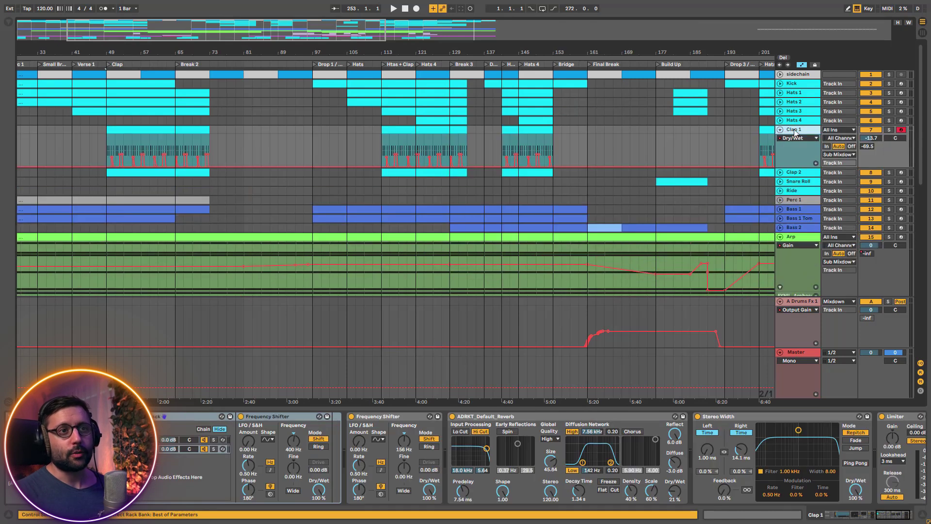
left_click(888, 129)
key("space")
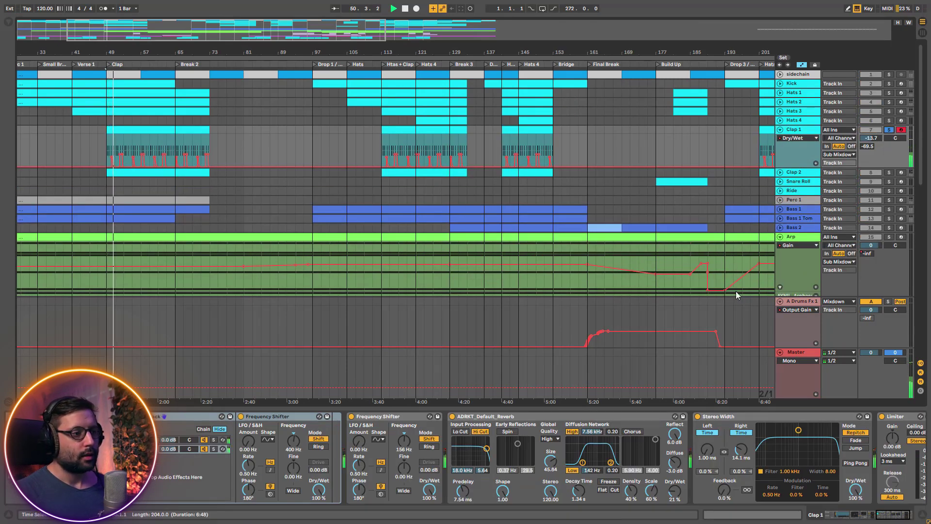
left_click_drag(111, 52, 320, 152)
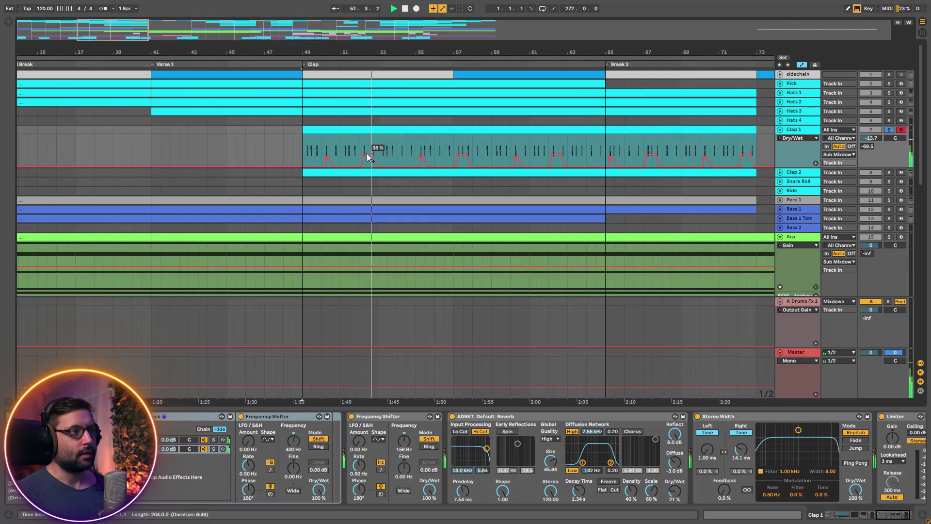
Unsolo Clap 1 and listen to its reverb Dry/Wet automation within the full mix
left_click(888, 130)
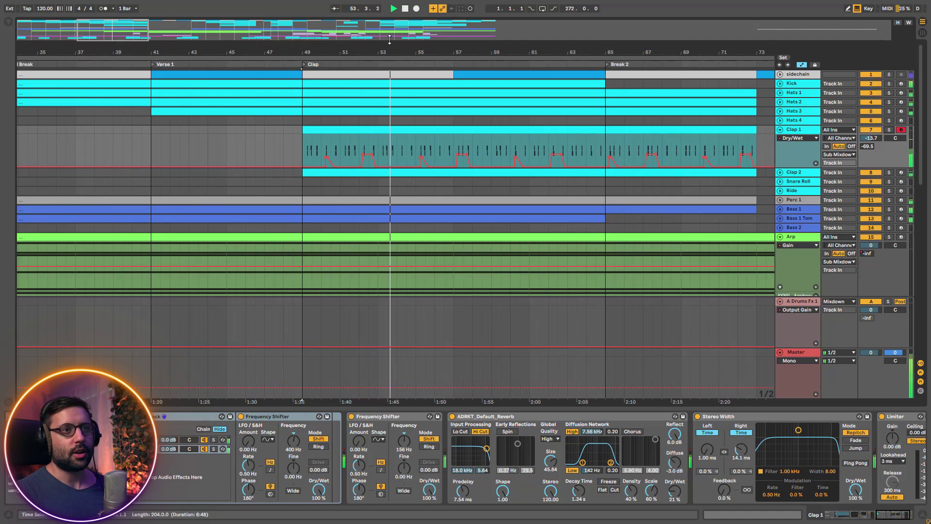
left_click_drag(117, 31, 138, 21)
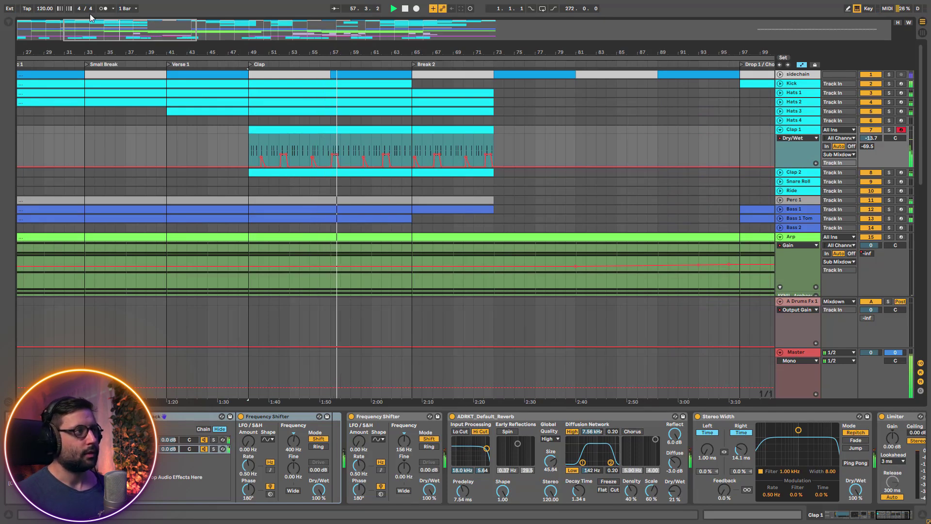
left_click_drag(92, 27, 162, 21)
Resume playback from the Htas + Clap marker and fold the Clap 1 track
left_click(435, 64)
left_click(780, 130)
left_click(780, 140)
left_click(780, 139)
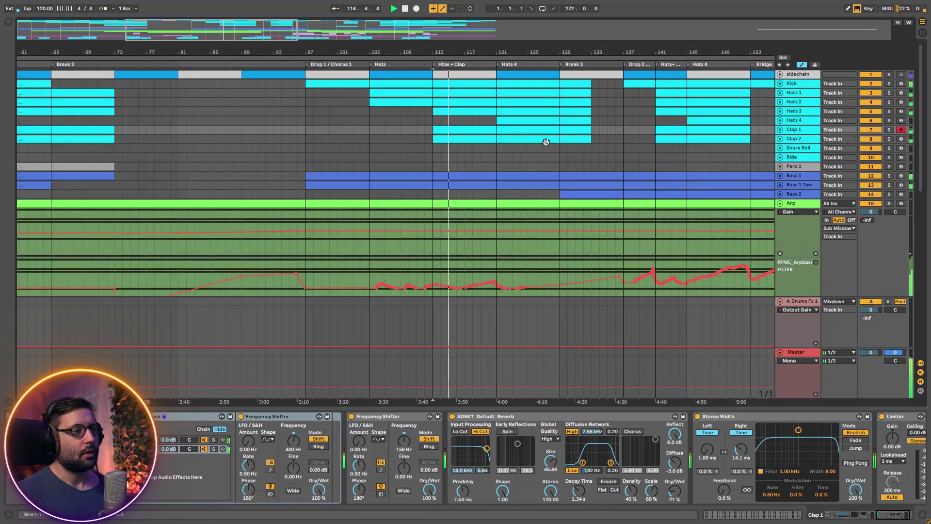
Look over the tracks from Drop 1 to Final Break and continue playback from the Hats 4 section at bar 121
scroll(569, 228, "down", 5)
scroll(554, 281, "up", 3)
scroll(555, 281, "up", 3)
scroll(546, 276, "right", 5)
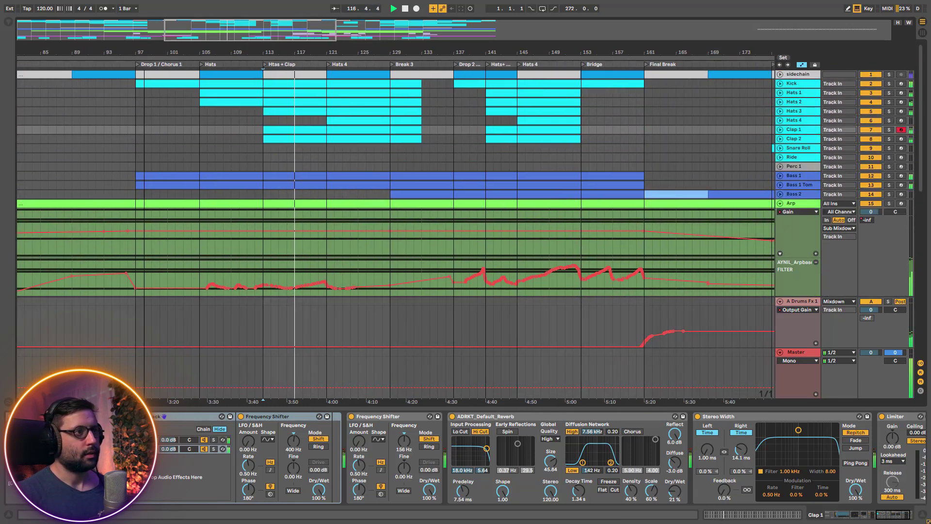
scroll(185, 112, "down", 2)
left_click(359, 158)
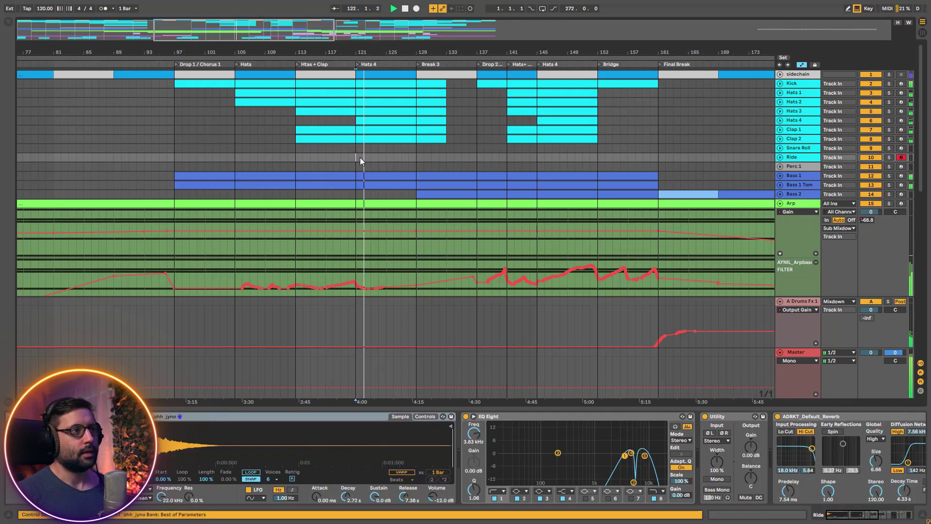
Briefly solo the Hats 4 track and replay the full mix from the Hats 4 section at bar 121
left_click(889, 120)
left_click(891, 121)
key("space")
scroll(404, 192, "down", 2)
key("space")
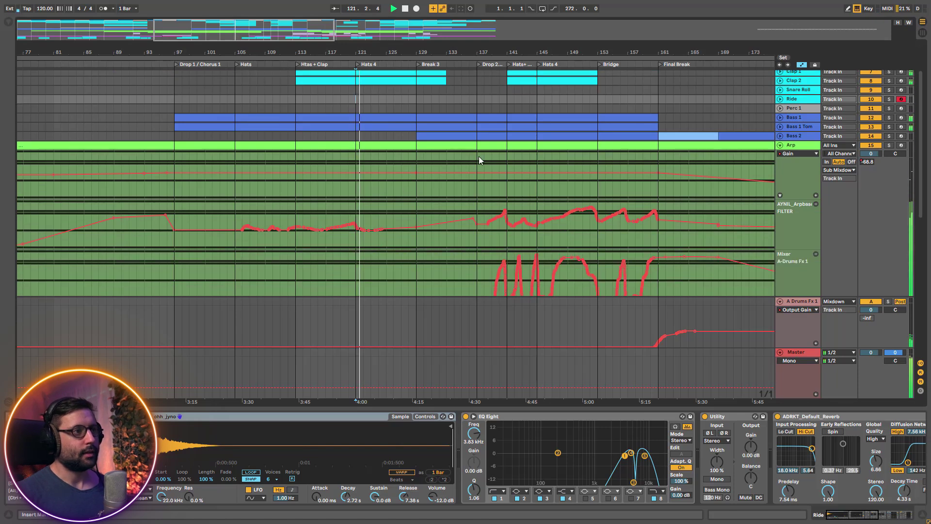
Examine the Arp FILTER automation rising between the Hats 4 section and Break 3
scroll(435, 198, "down", 3)
scroll(423, 232, "up", 1)
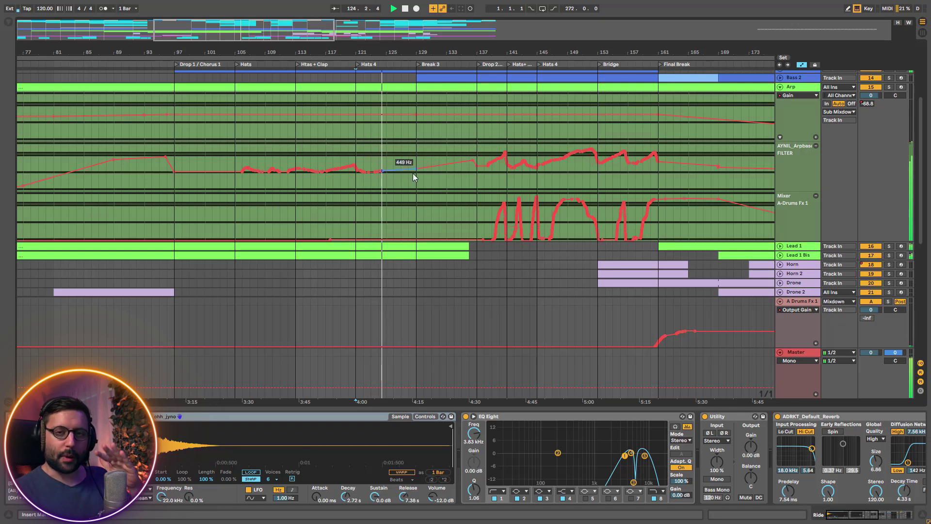
scroll(412, 177, "up", 4)
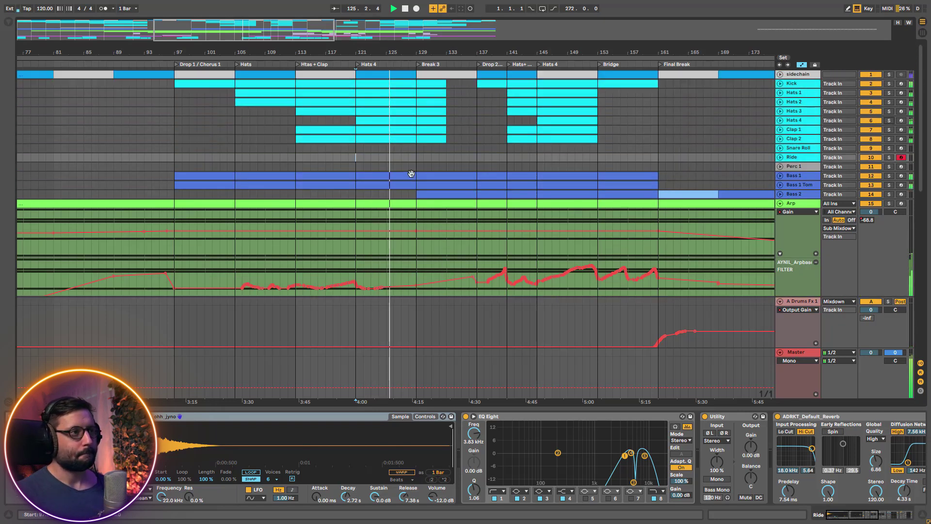
Play from bar 128 into Break 3 and review the Arp automation leading into Drop 2
left_click(412, 164)
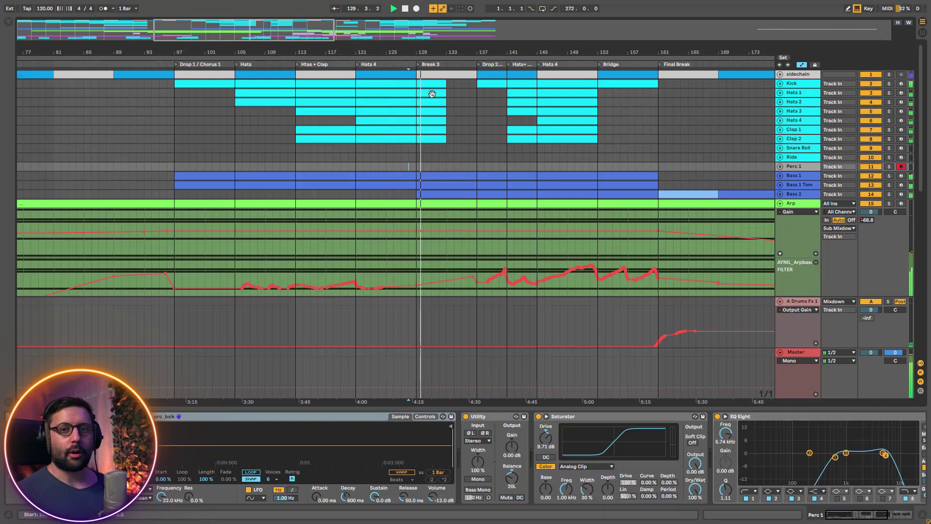
scroll(478, 200, "down", 3)
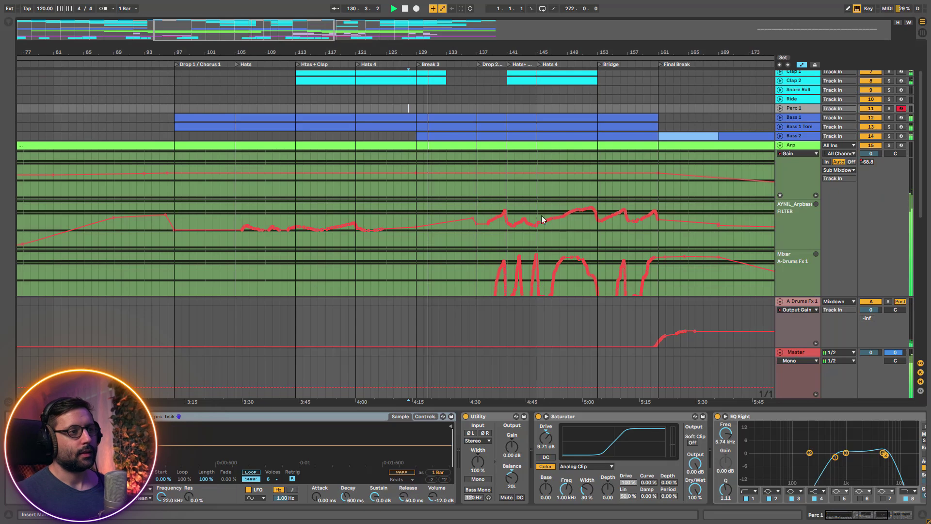
scroll(534, 213, "down", 3)
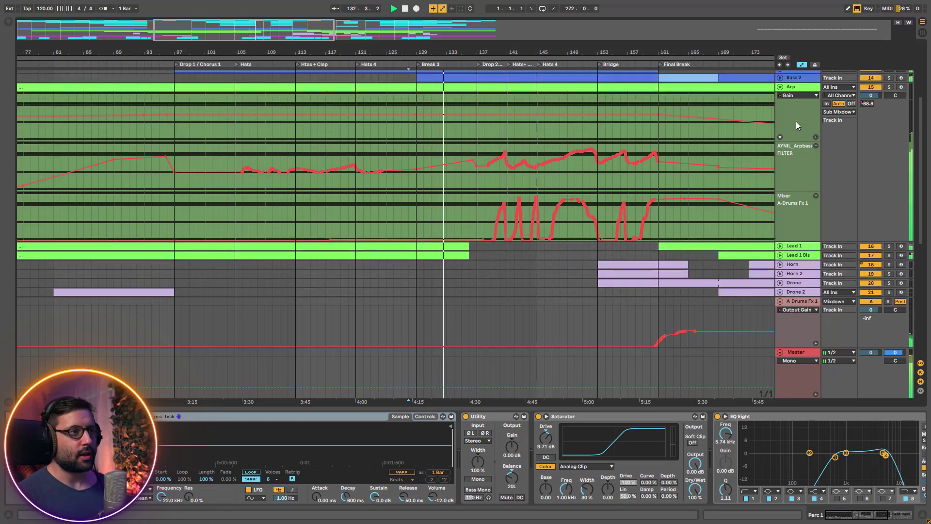
scroll(638, 222, "up", 5)
Solo Bass 2, unfold its Device On and Operator Filter Freq automation, and play it from Break 3
left_click(890, 175)
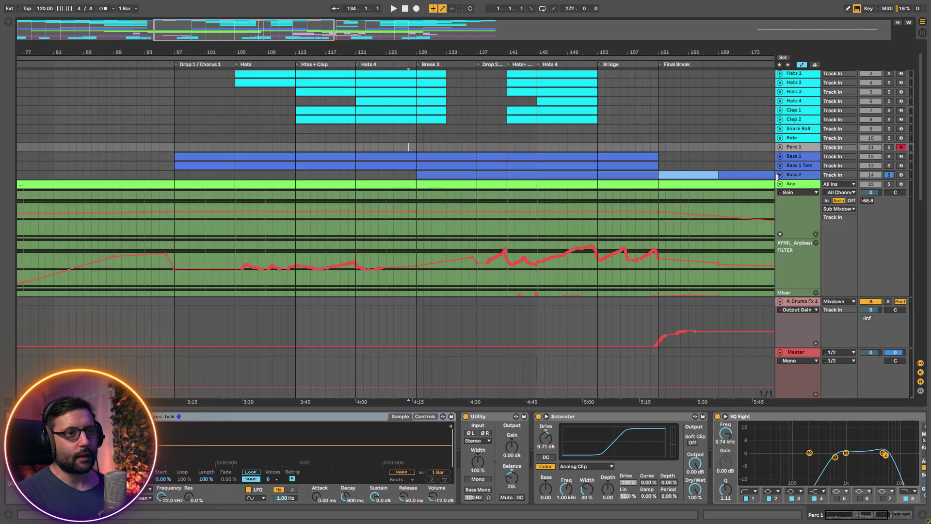
left_click(779, 175)
key("space")
left_click(418, 187)
key("space")
scroll(874, 203, "down", 2)
Solo Arp alongside Bass 2 and display the AYNIL Arpbase Arpeggiator Transpose Steps automation on the Arp track
left_click(888, 202)
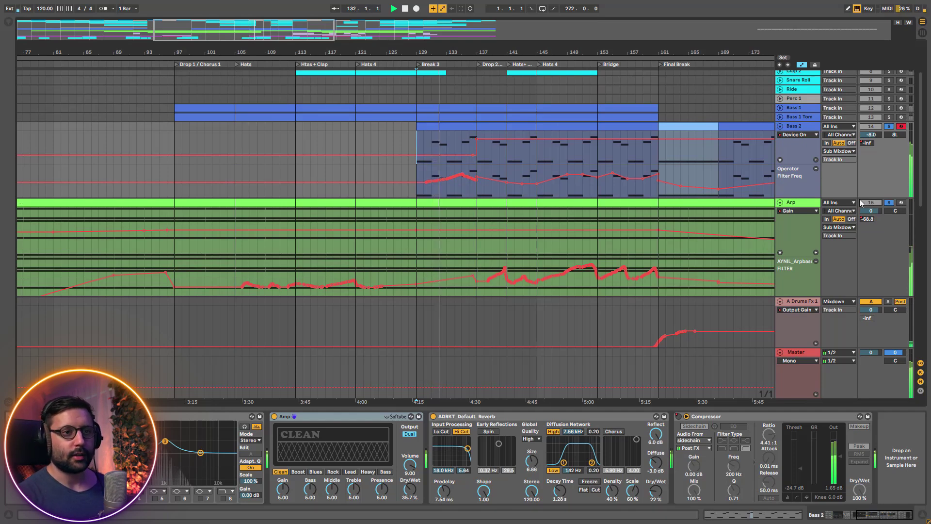
scroll(794, 222, "down", 2)
scroll(801, 256, "down", 1)
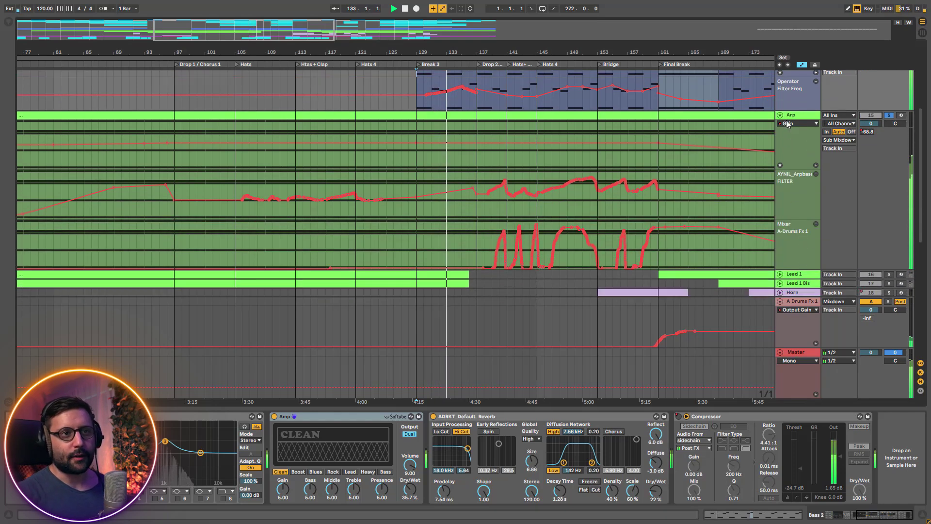
left_click(788, 124)
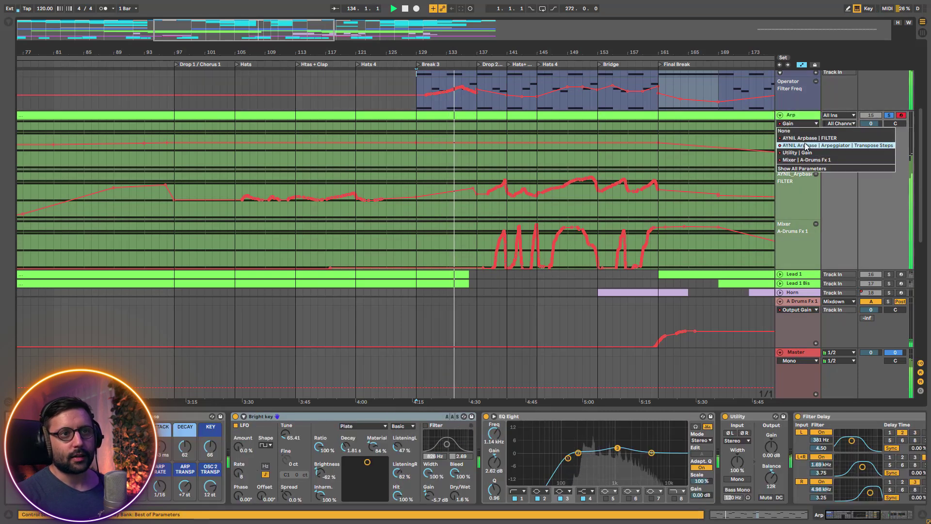
left_click(805, 145)
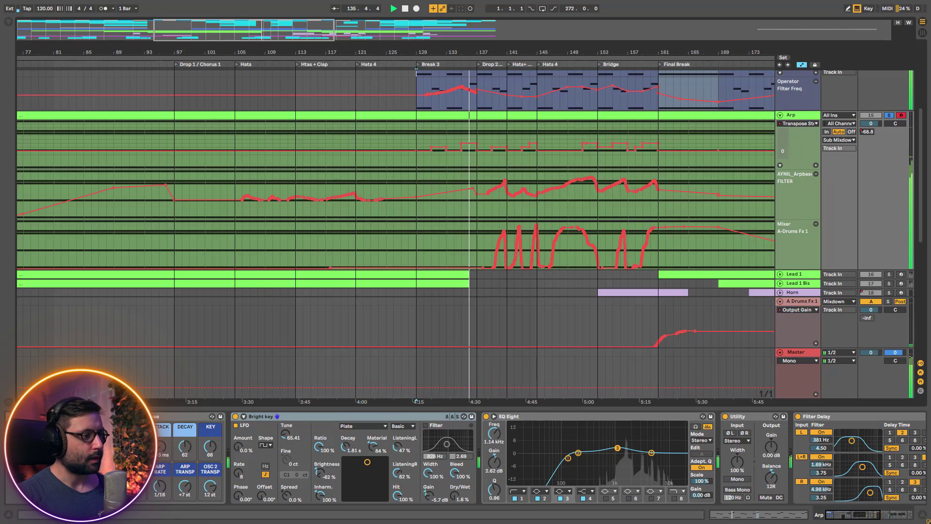
Examine the Arp track's Arpeggiator device alongside its Transpose Steps automation from Break 3 through the Bridge
left_click(11, 453)
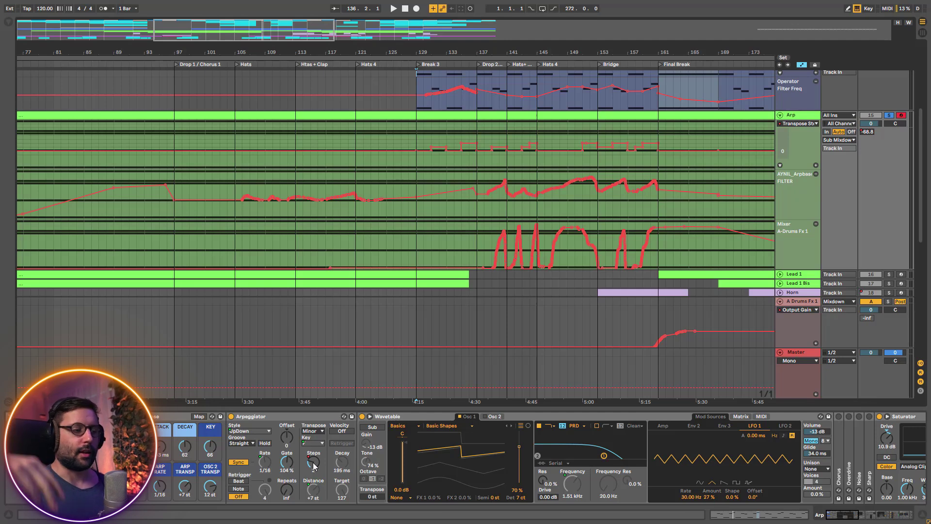
scroll(394, 133, "up", 5)
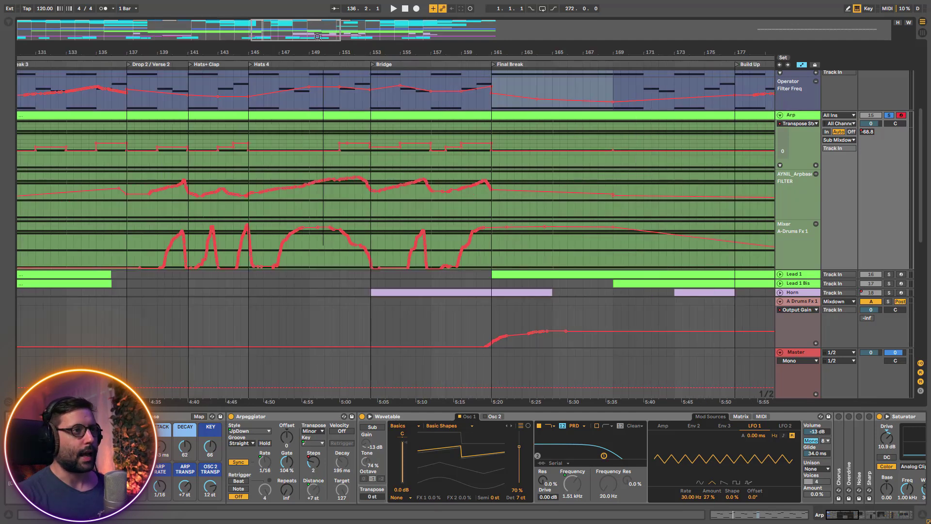
scroll(453, 175, "up", 2)
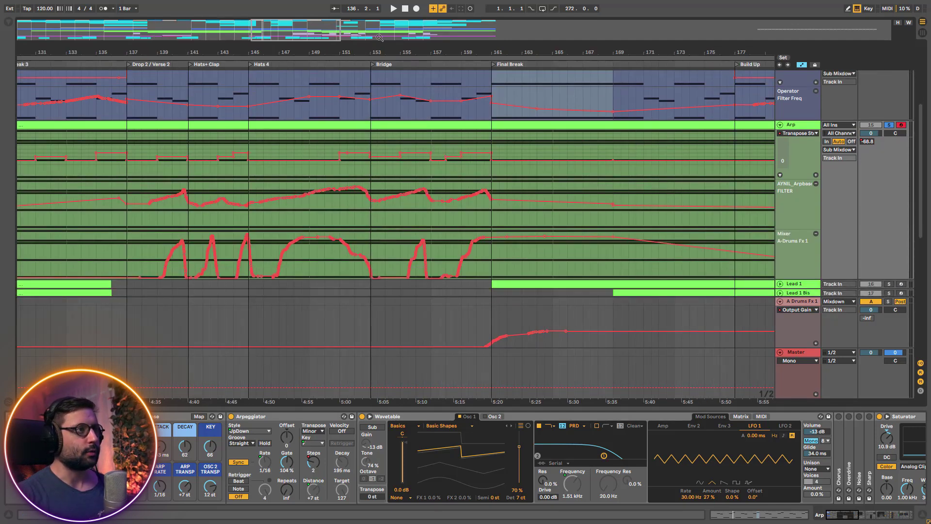
Play the full mix from bar 129 at Break 3 and follow the Arp's Transpose Steps, FILTER and A-Drums Fx 1 automation
left_click_drag(379, 38, 378, 24)
left_click(409, 149)
key("space")
scroll(418, 162, "up", 2)
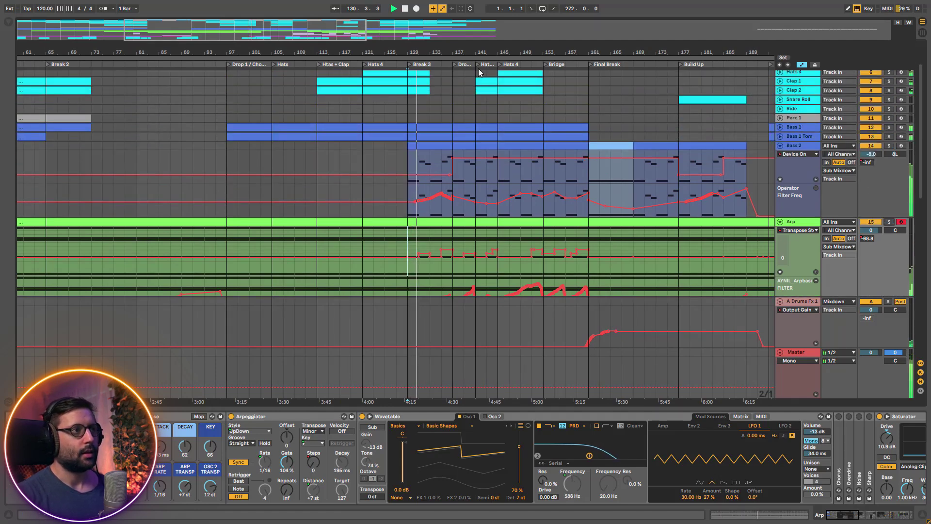
scroll(525, 151, "up", 3)
scroll(416, 63, "up", 3)
left_click_drag(415, 55, 364, 63)
scroll(477, 224, "down", 7)
scroll(478, 225, "down", 4)
scroll(642, 253, "up", 1)
scroll(641, 254, "down", 1)
scroll(640, 251, "up", 10)
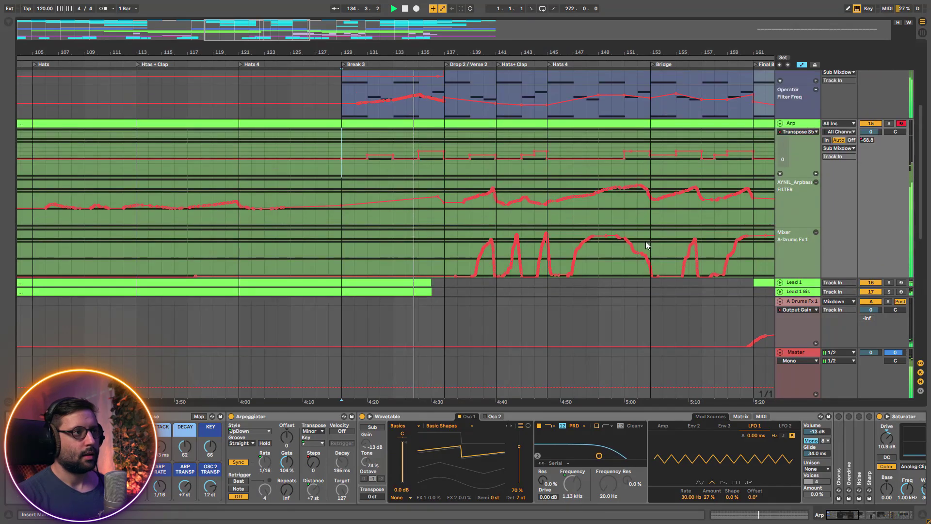
Place the insert marker at bar 132 on the Perc 1 track and stop playback
scroll(645, 245, "up", 8)
left_click(781, 124)
left_click(391, 160)
left_click(380, 166)
key("space")
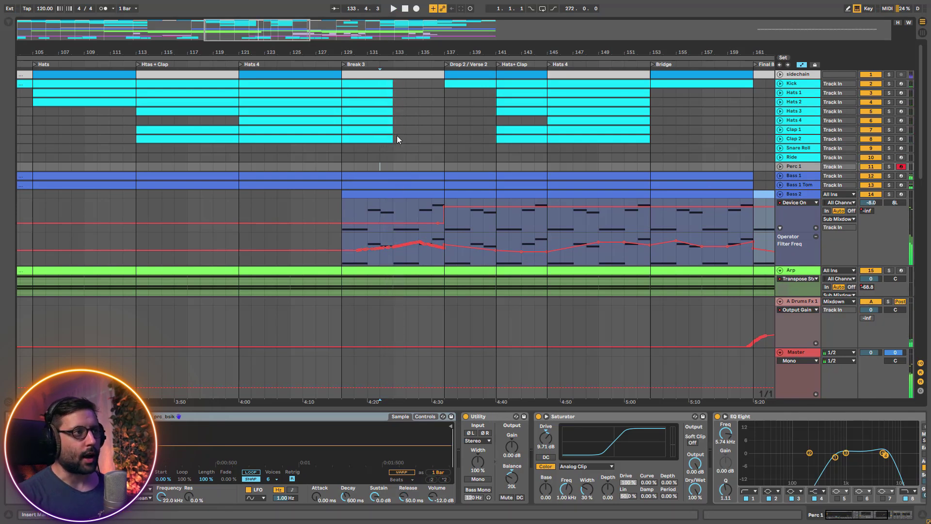
Unfold the Sub_Mixdown track and examine its A-Drums Fx 1 automation and the Mixdown RISER KNOB automation in Break 3
scroll(380, 149, "down", 3)
scroll(793, 302, "down", 6)
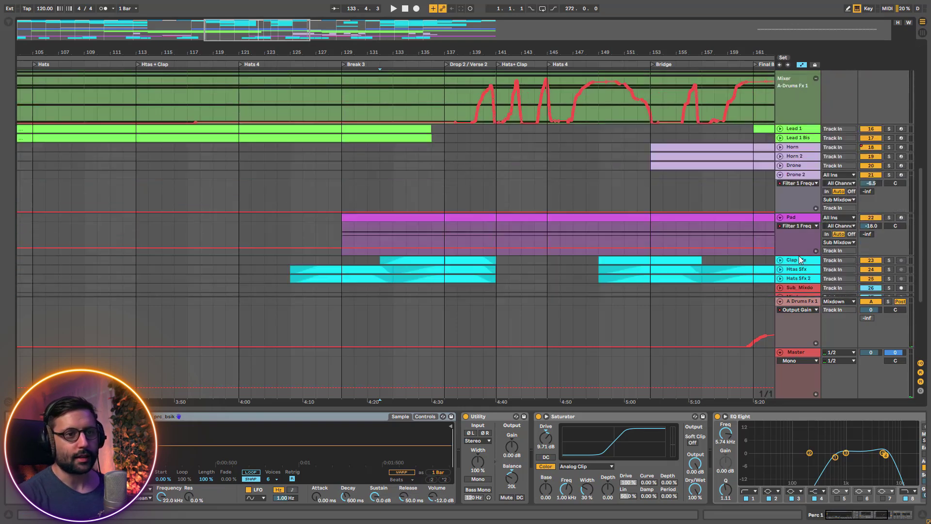
left_click(779, 160)
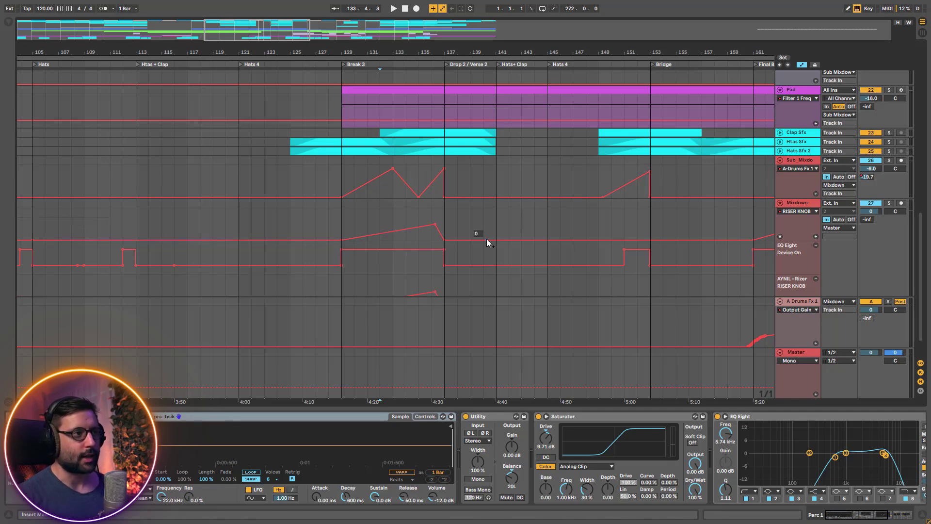
Fold the Arp track and play from bar 132 while following Bass 2's Device On and Operator Filter Freq automation
scroll(487, 238, "up", 10)
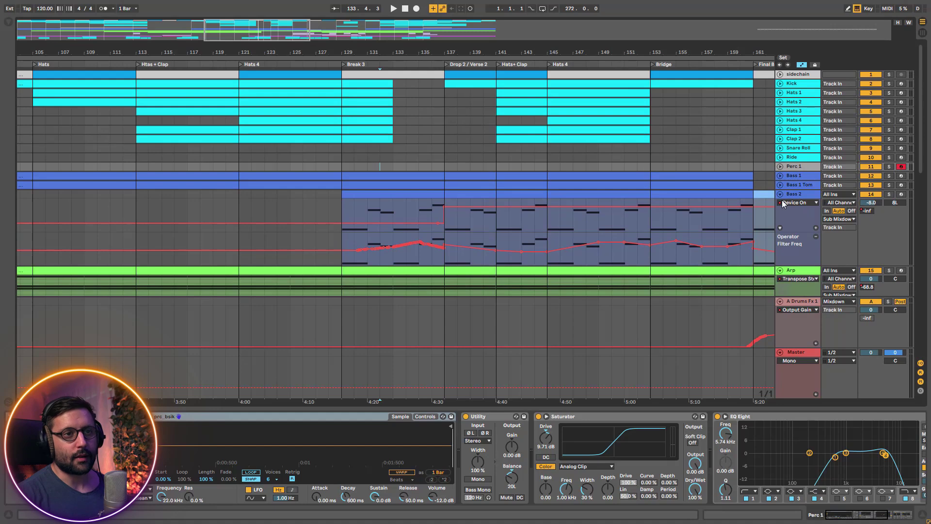
left_click(780, 194)
left_click(780, 203)
key("space")
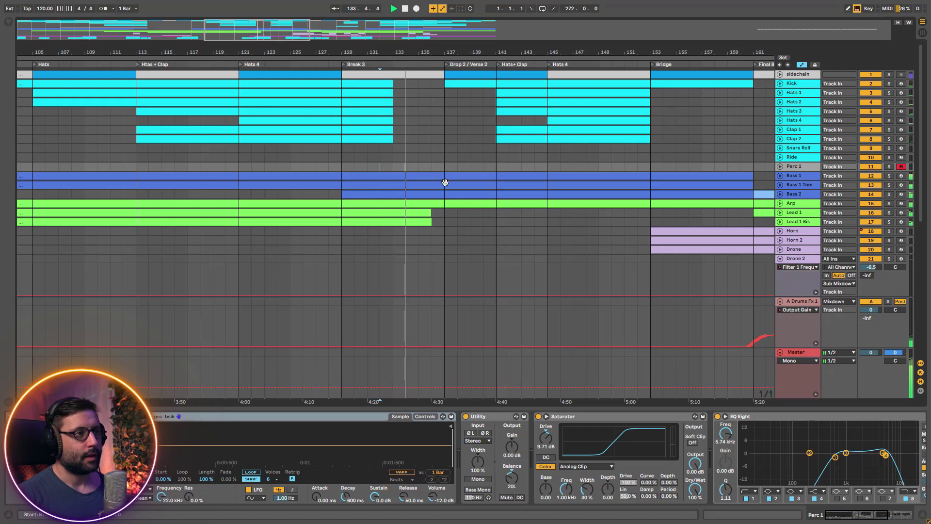
left_click(781, 194)
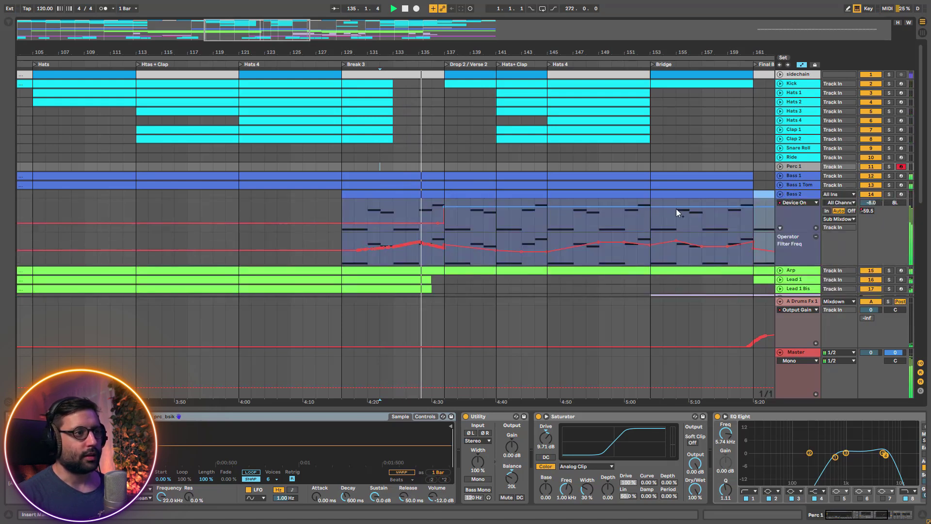
left_click(379, 242)
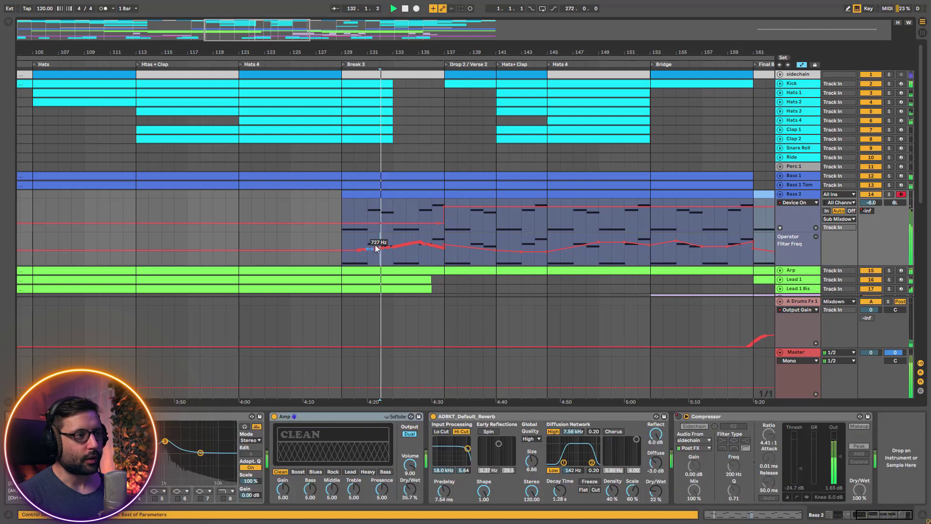
Unfold the Lead 1 track and review its send, Wavetable and filter automation at the end of Break 3
scroll(388, 256, "down", 5)
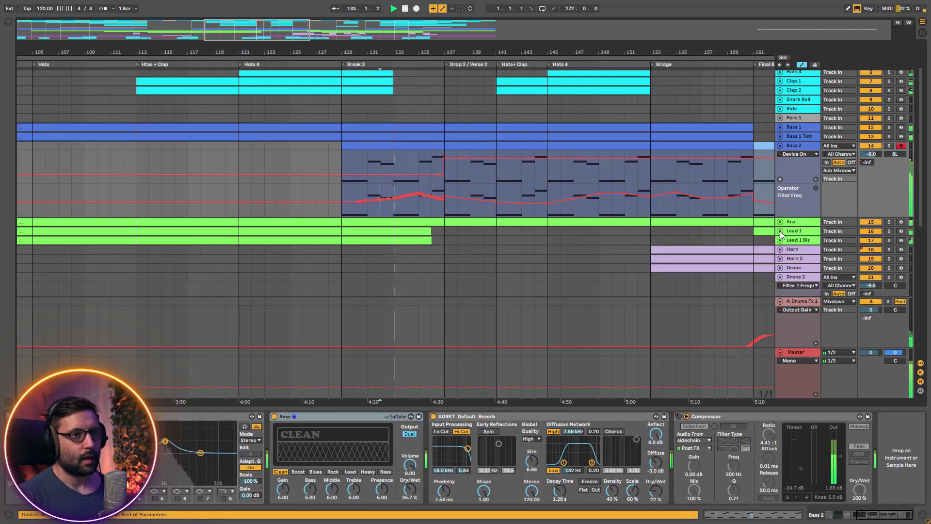
left_click(780, 232)
scroll(771, 247, "down", 4)
scroll(770, 240, "down", 3)
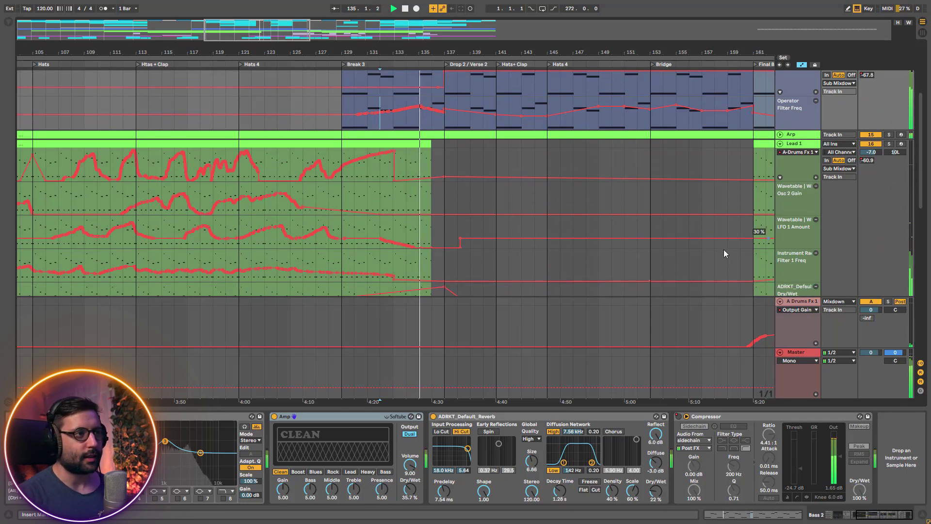
Fold Bass 2, display the Arp track's automation during Drop 2, and stop playback
scroll(740, 247, "up", 8)
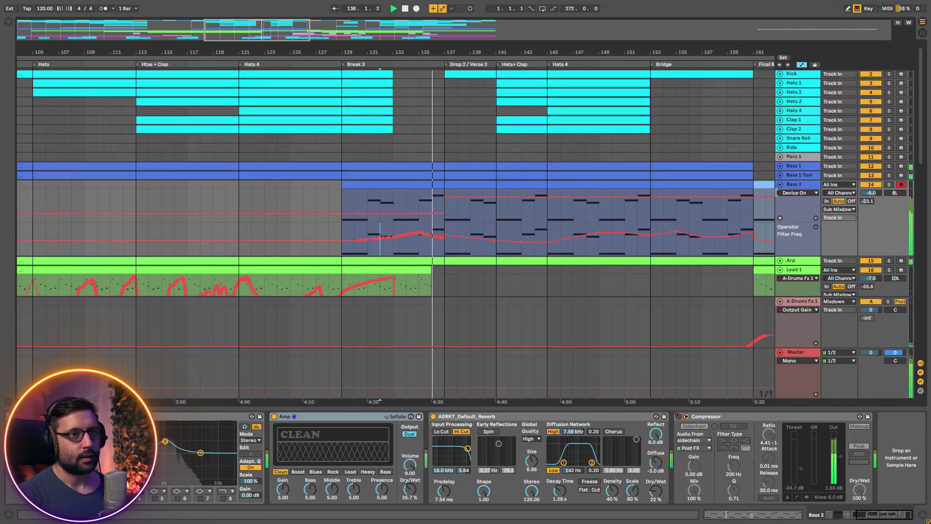
left_click(780, 184)
left_click(780, 193)
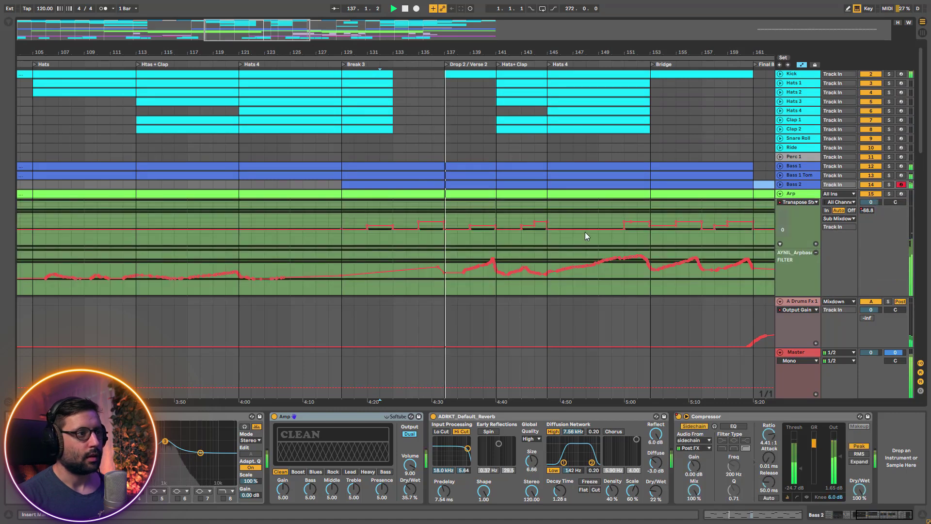
key("space")
Solo the Arp track and audition it from bars 129 and 135 while watching the Arpeggiator's Steps respond to automation
left_click(808, 195)
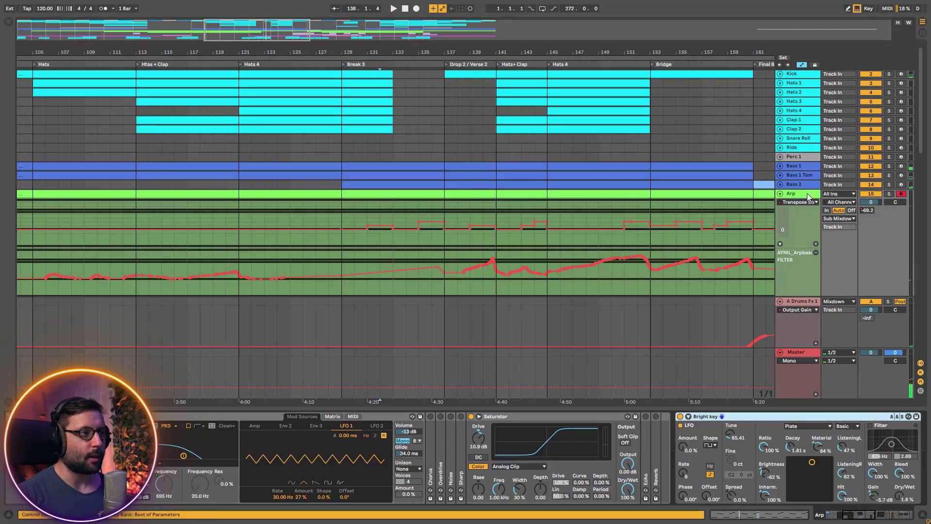
key("space")
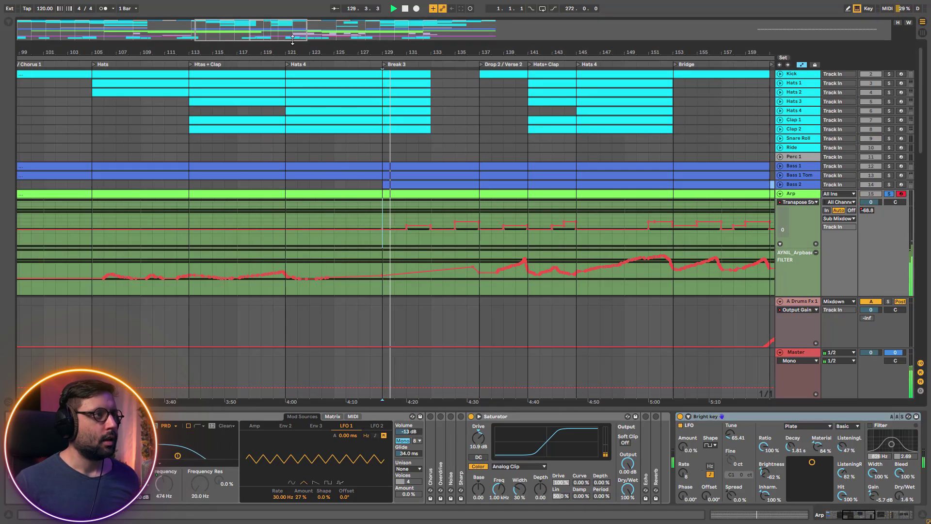
left_click_drag(293, 51, 279, 73)
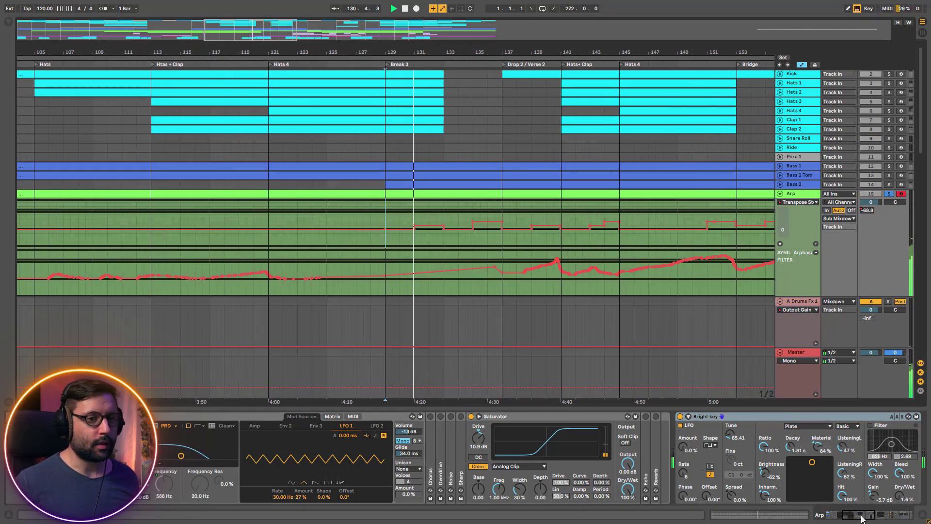
scroll(322, 468, "left", 8)
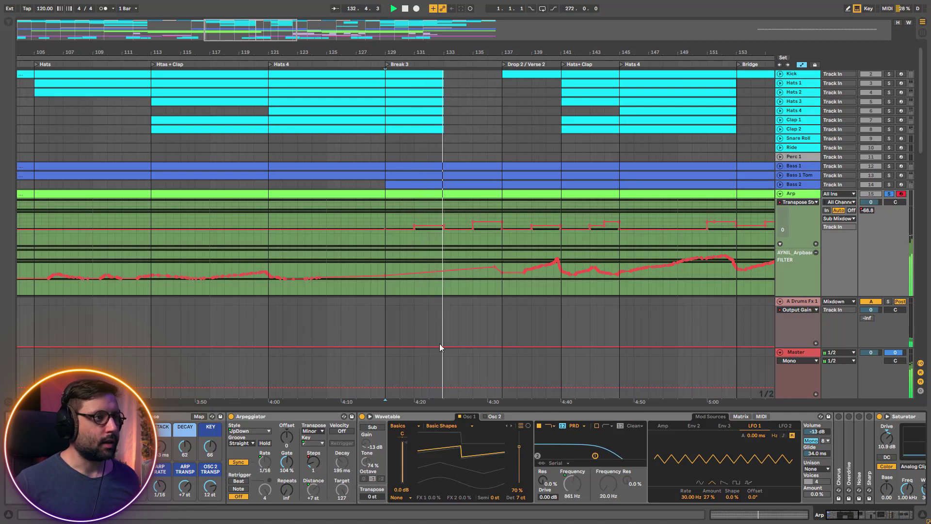
left_click(473, 212)
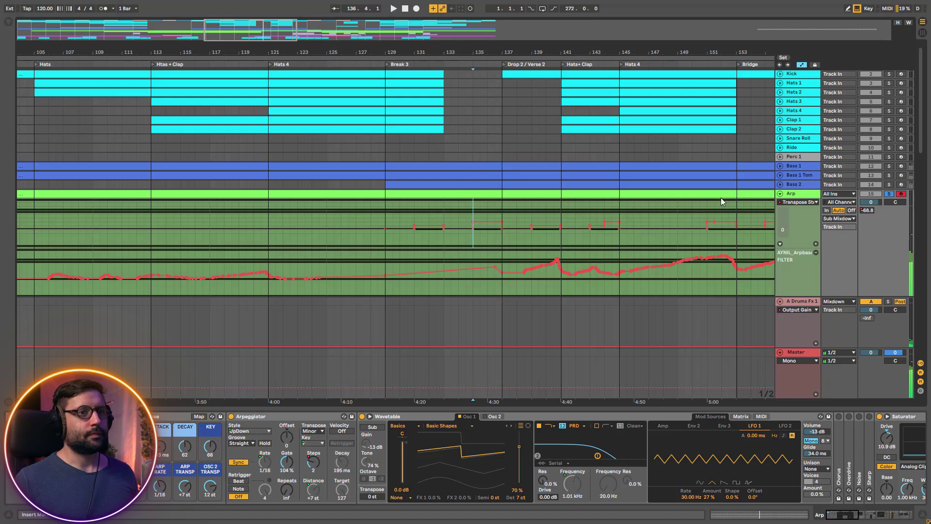
Unsolo Arp, play the full mix from bar 135, and examine the Arp's A-Drums Fx 1 send peaks in the Hats + Clap section
left_click(889, 194)
key("space")
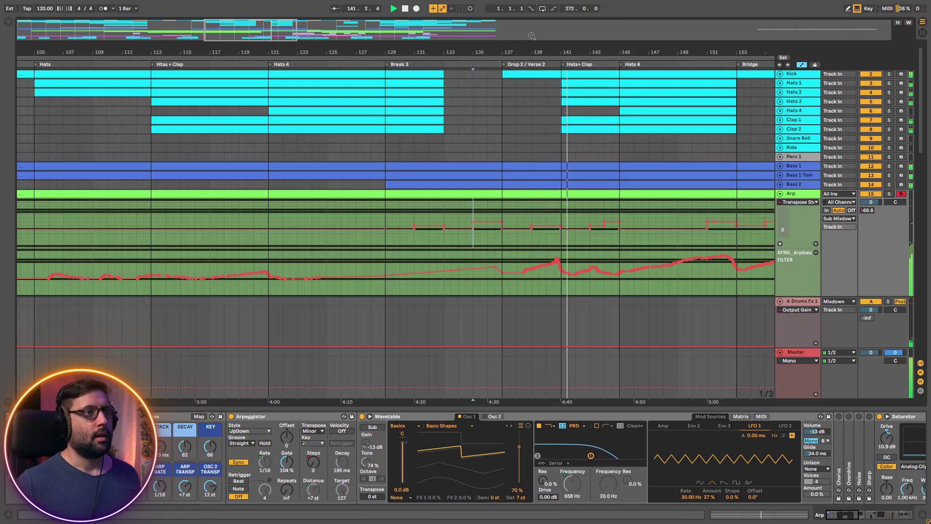
left_click_drag(335, 52, 255, 43)
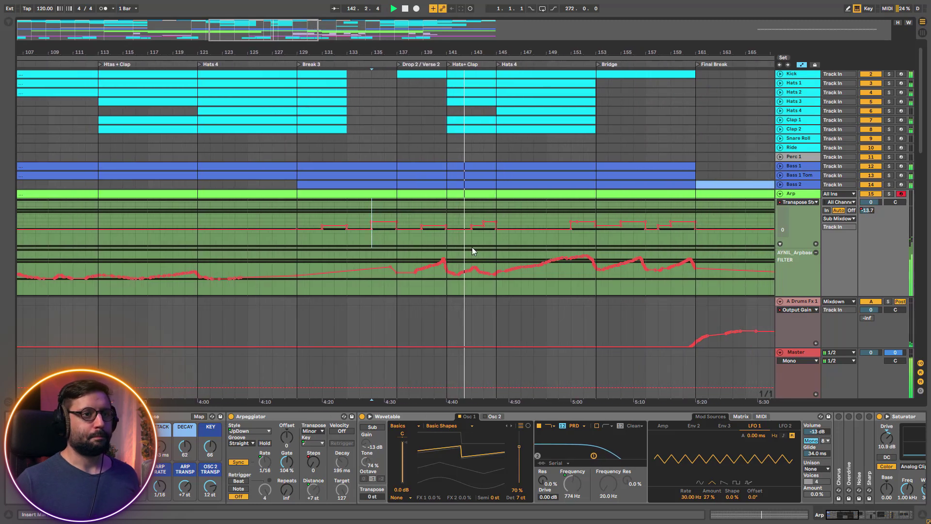
scroll(475, 258, "down", 3)
scroll(476, 259, "down", 2)
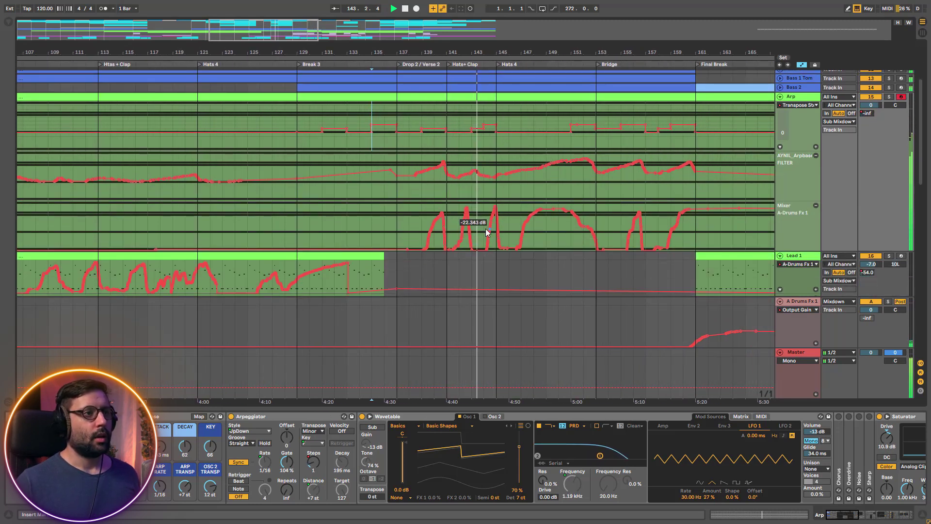
mouse_move(495, 219)
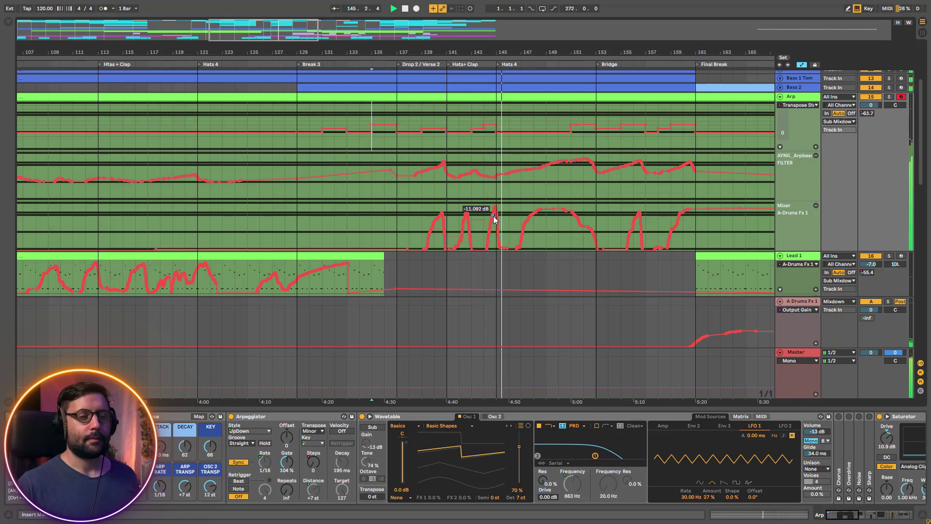
Review the drum clips and the Arp's FILTER automation across the Hats 4 section during playback
left_click_drag(291, 32, 291, 24)
scroll(553, 169, "right", 1)
scroll(537, 164, "up", 4)
scroll(536, 164, "up", 2)
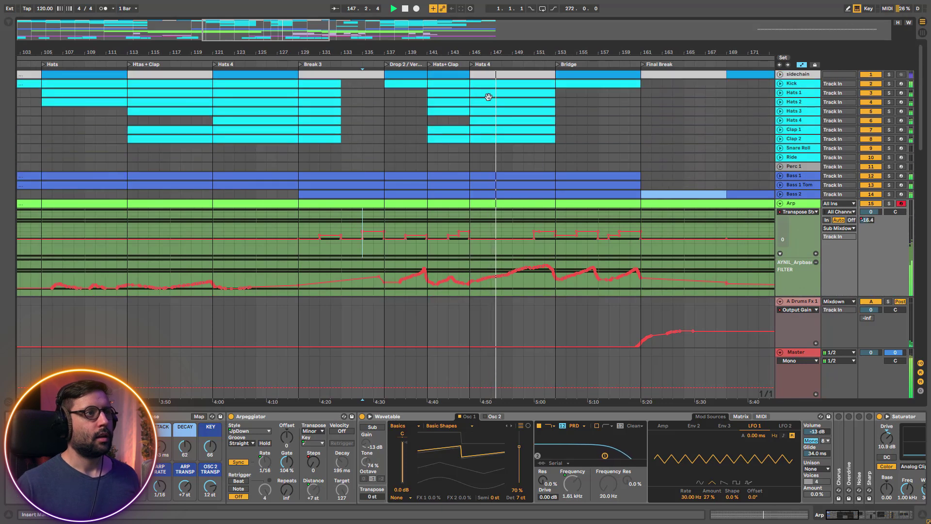
scroll(505, 173, "down", 2)
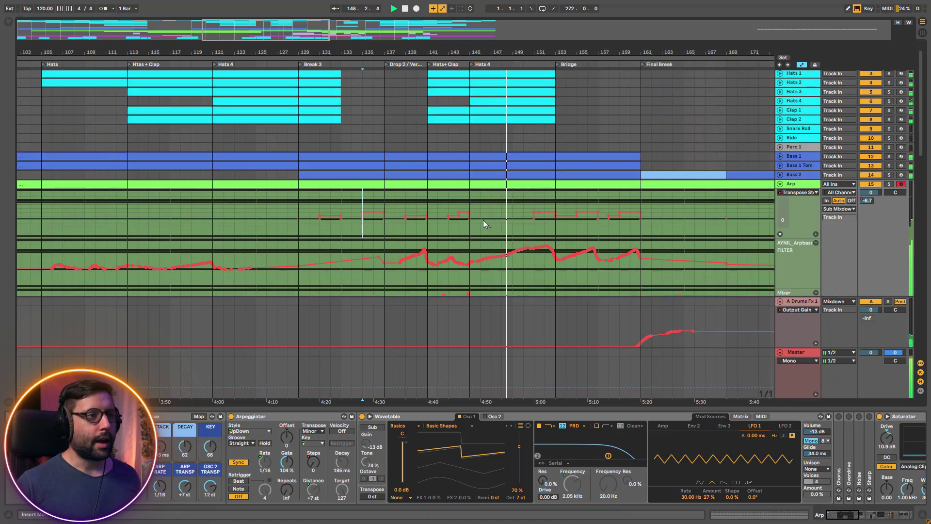
left_click_drag(267, 31, 267, 38)
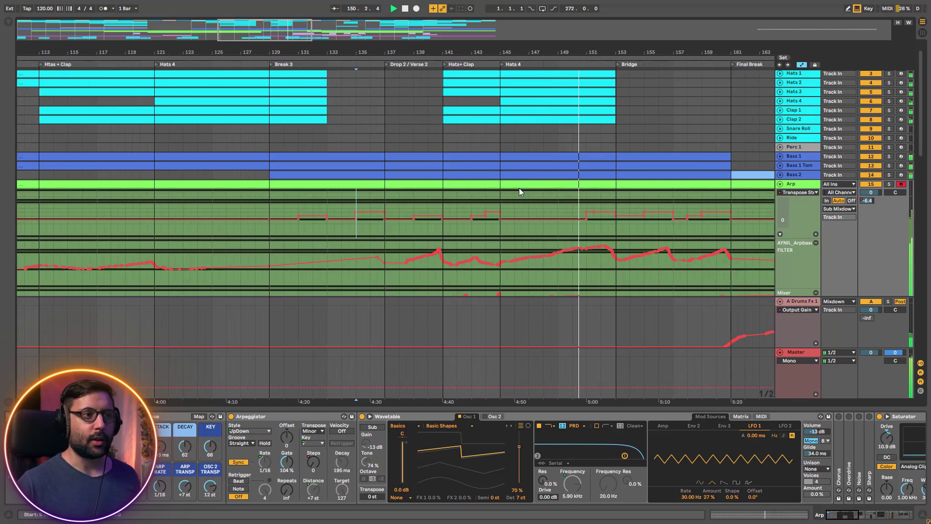
Place the insert marker at bar 151 on the Perc 1 track, stop playback, and view the transition into the Bridge
scroll(611, 141, "up", 2)
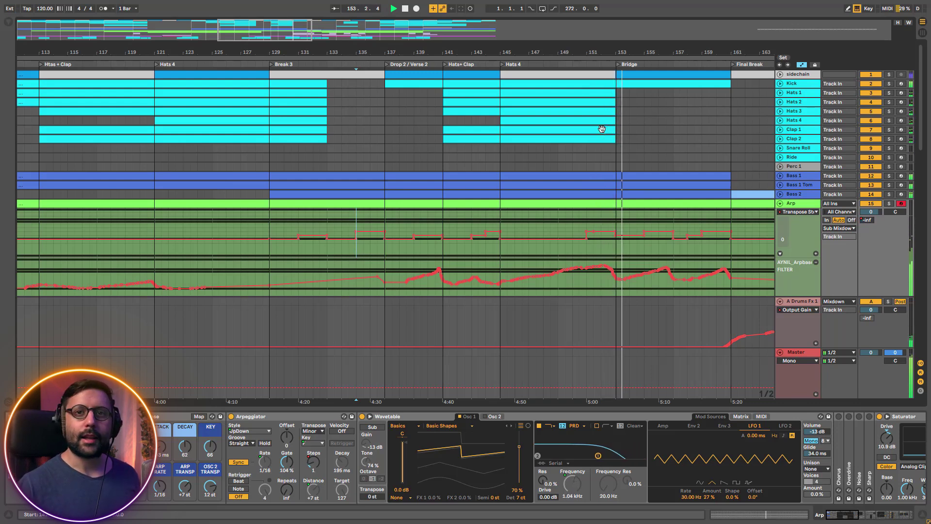
left_click(592, 166)
key("space")
left_click_drag(280, 29, 280, 46)
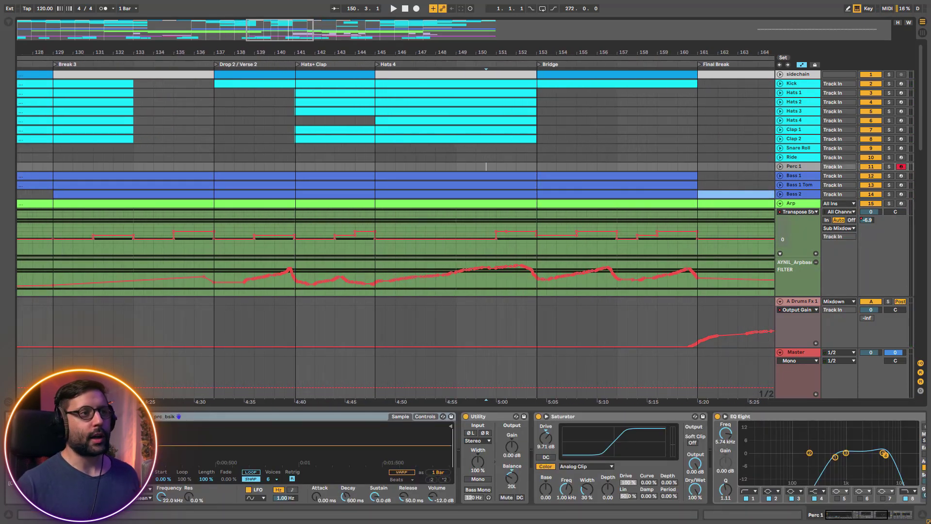
left_click_drag(272, 30, 273, 24)
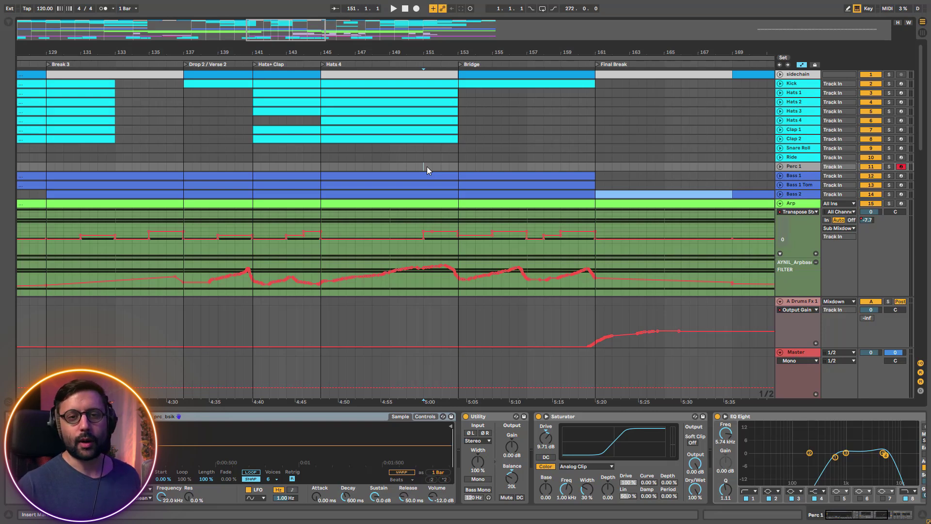
Play from bar 151 and review the Arp's A-Drums Fx 1 send and Lead 1 automation going into the Bridge
key("space")
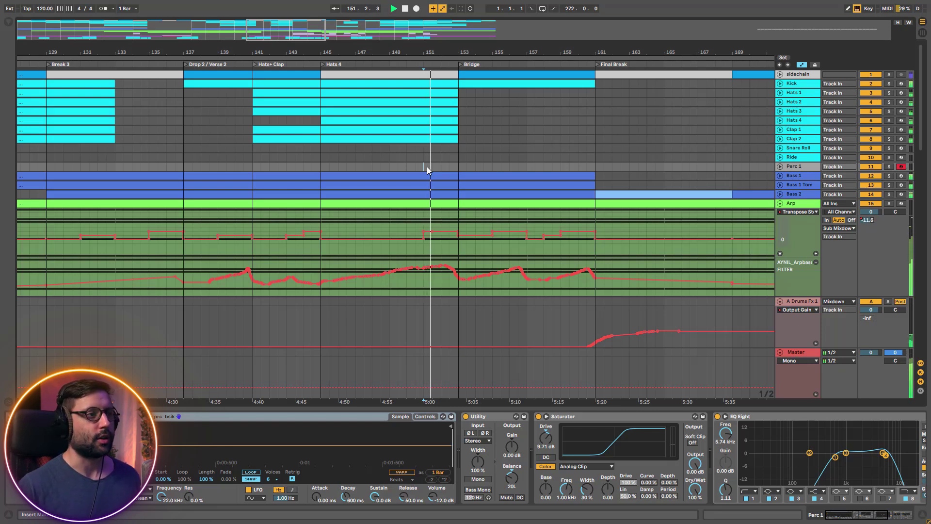
scroll(426, 166, "down", 2)
scroll(439, 179, "down", 5)
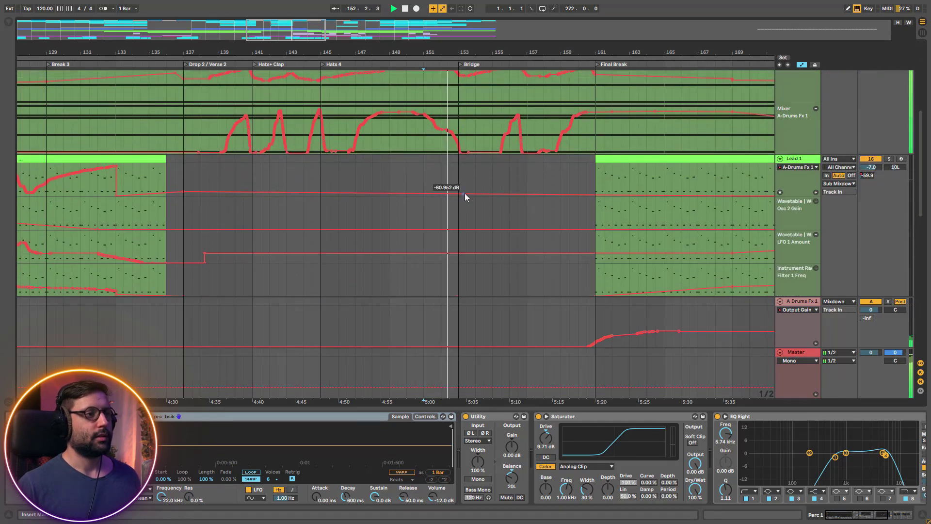
Fold all the arrangement tracks and unfold only Drone to show its notes in the Bridge
left_click(780, 207, "alt")
scroll(616, 157, "up", 1)
scroll(617, 157, "down", 2)
scroll(635, 167, "up", 2)
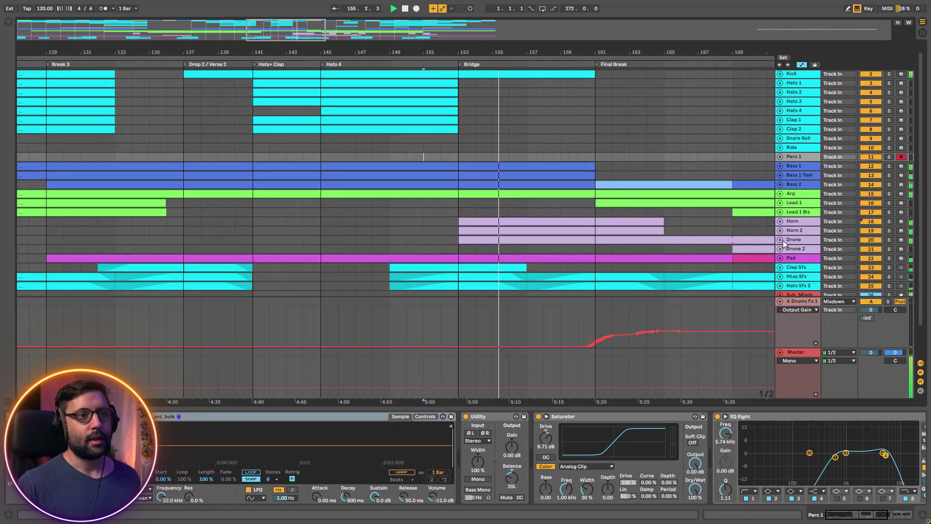
left_click(781, 240)
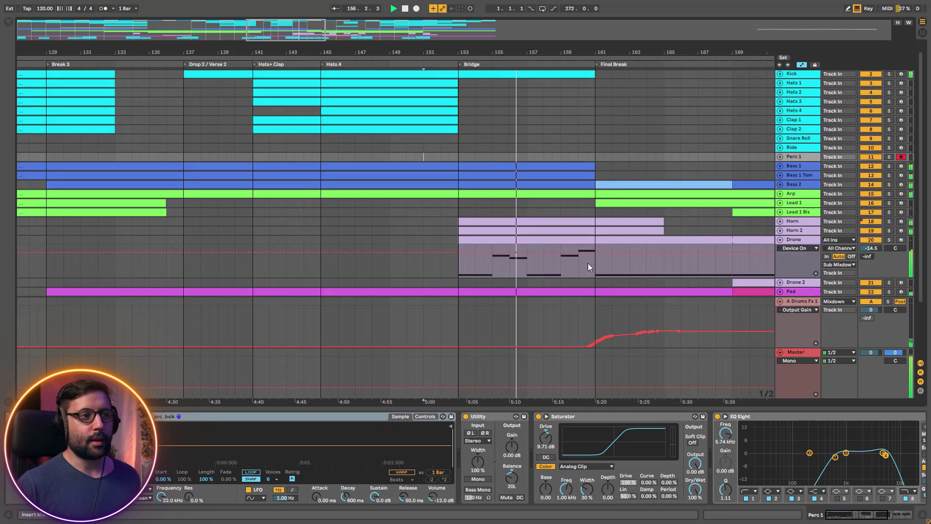
View the whole arrangement with Drone 2 and Bass 2 unfolded, checking Bass 1 briefly and leaving it folded
left_click_drag(289, 34, 221, 9)
scroll(494, 247, "down", 3)
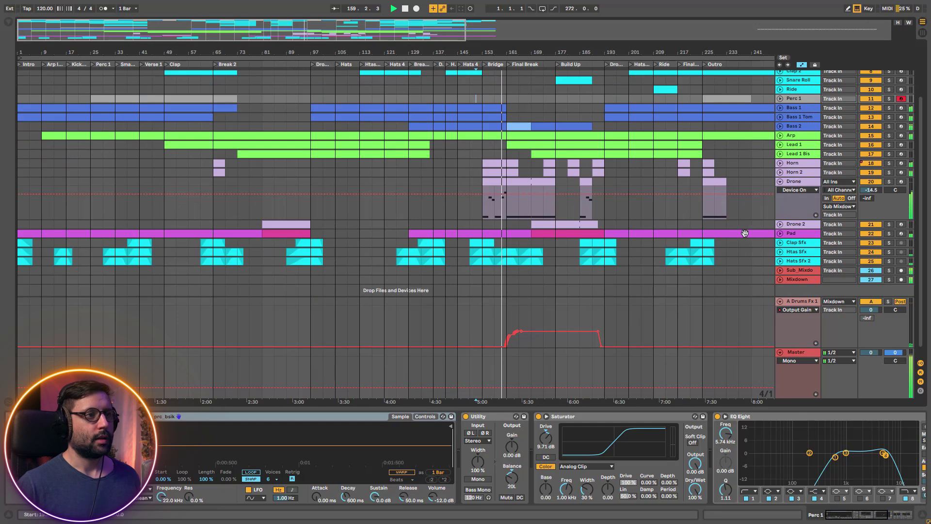
left_click(780, 224)
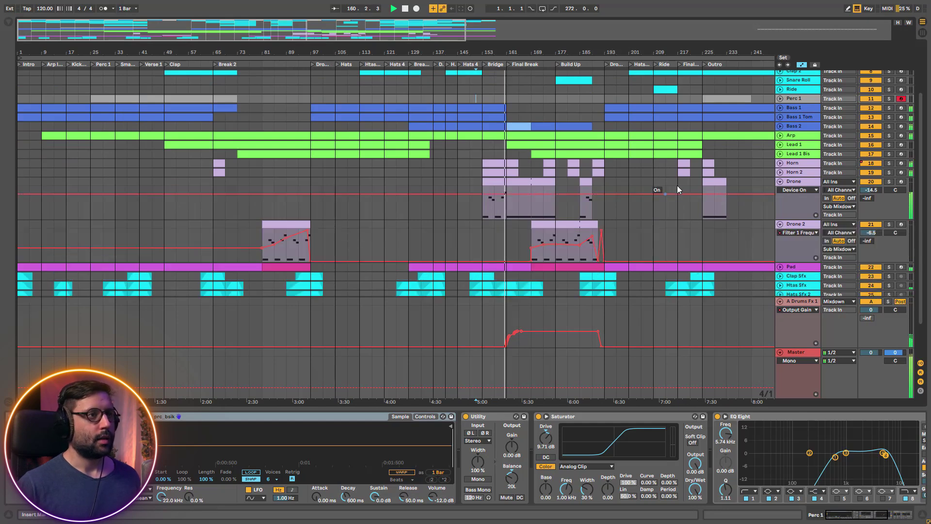
left_click(780, 108)
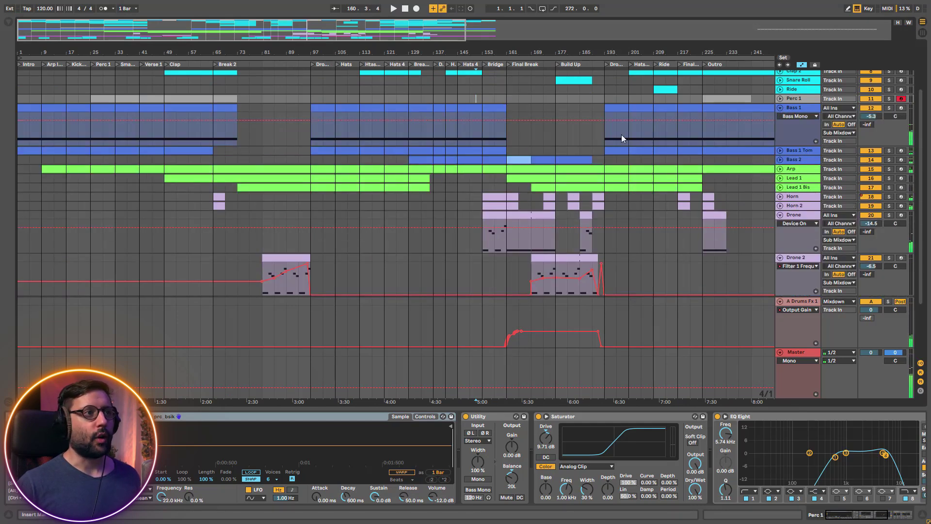
left_click(780, 112)
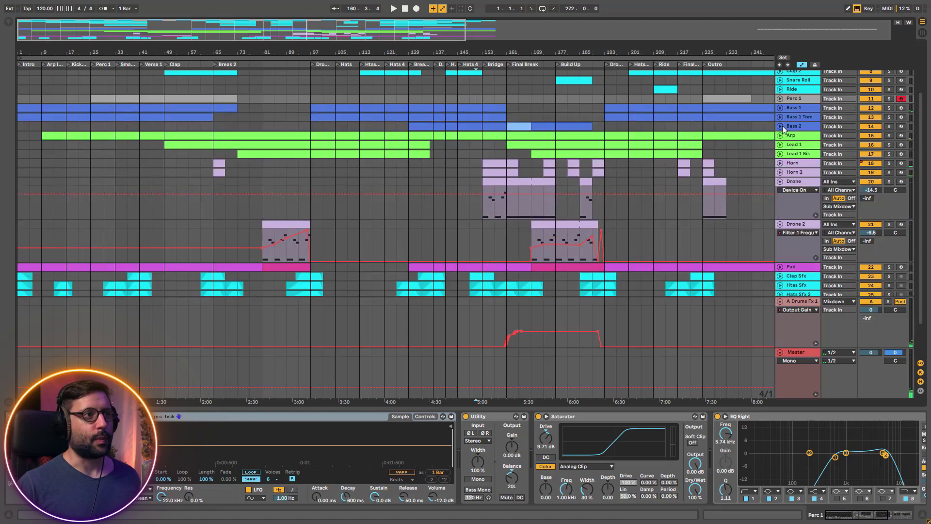
left_click(781, 126)
scroll(568, 138, "down", 3)
scroll(278, 211, "down", 3)
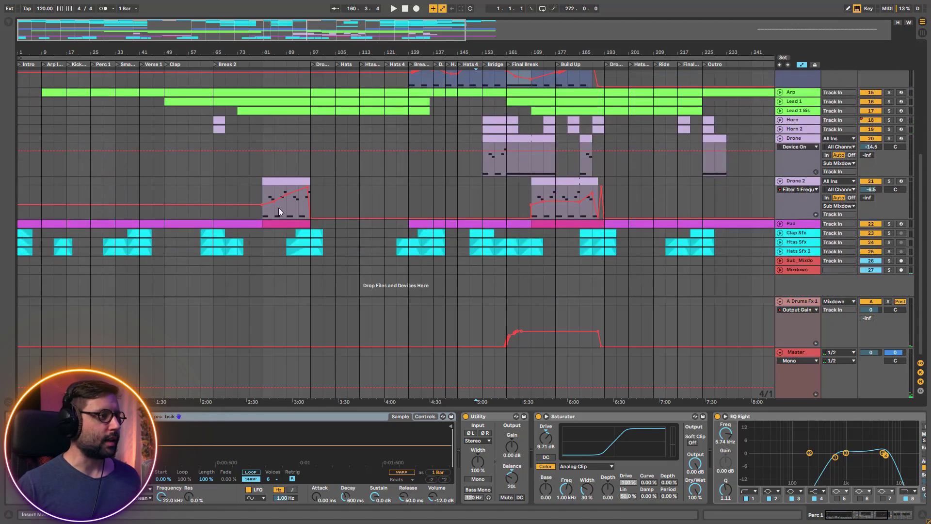
Solo Drone 2 and audition its clip at bar 81 in Break 2, ending with playback stopped and the solo off
left_click(283, 177)
left_click(890, 182)
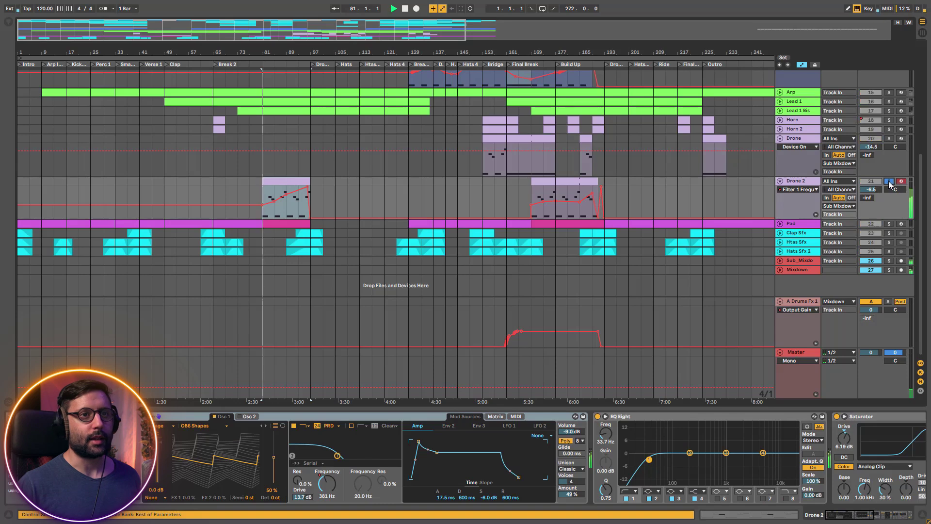
key("space")
left_click(889, 183)
Play from bar 153 and unfold Horn 2 and Horn to show their notes in the Bridge
left_click(484, 200)
key("space")
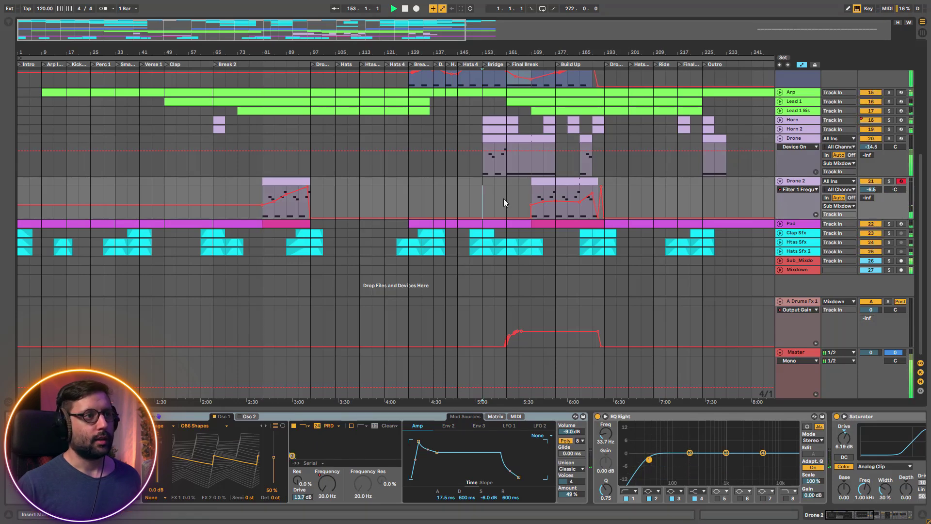
scroll(504, 200, "up", 2)
left_click_drag(392, 37, 504, 94)
left_click(780, 177)
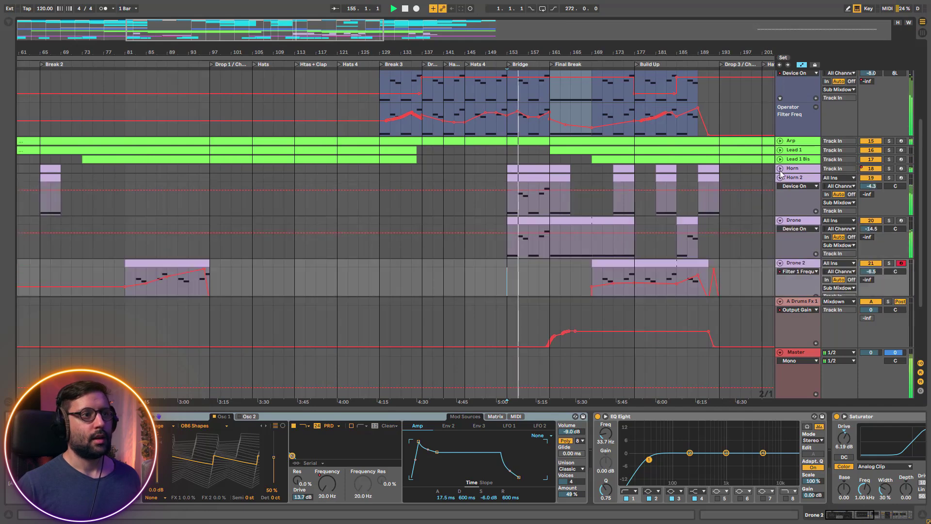
left_click(780, 168)
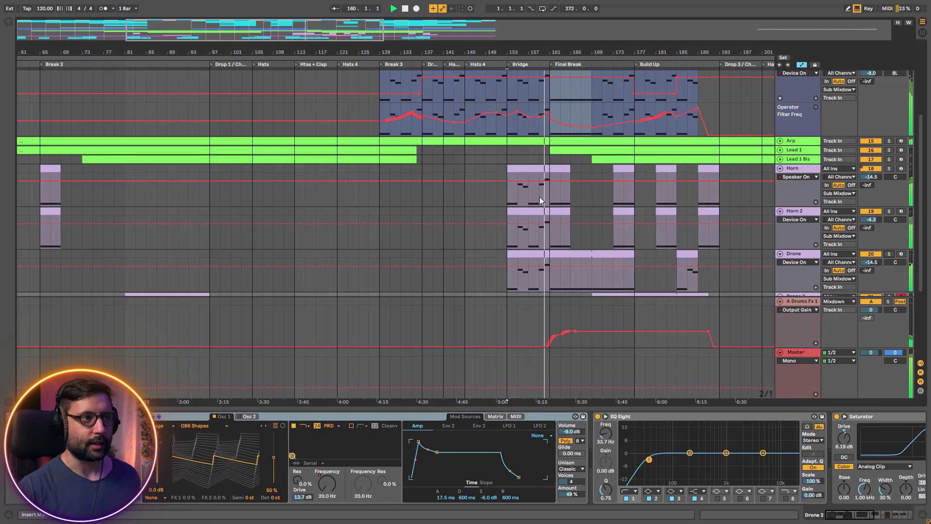
Review the bass, horn and drone parts entering the Final Break, and unfold the Sub Mixdown track's A-Drums Fx 1 automation
scroll(539, 196, "up", 5)
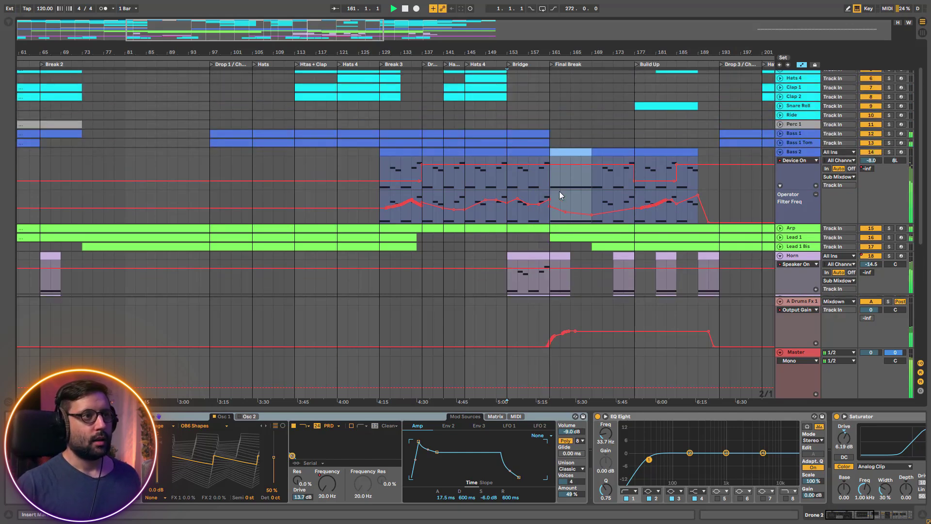
scroll(557, 174, "up", 2)
scroll(557, 174, "down", 2)
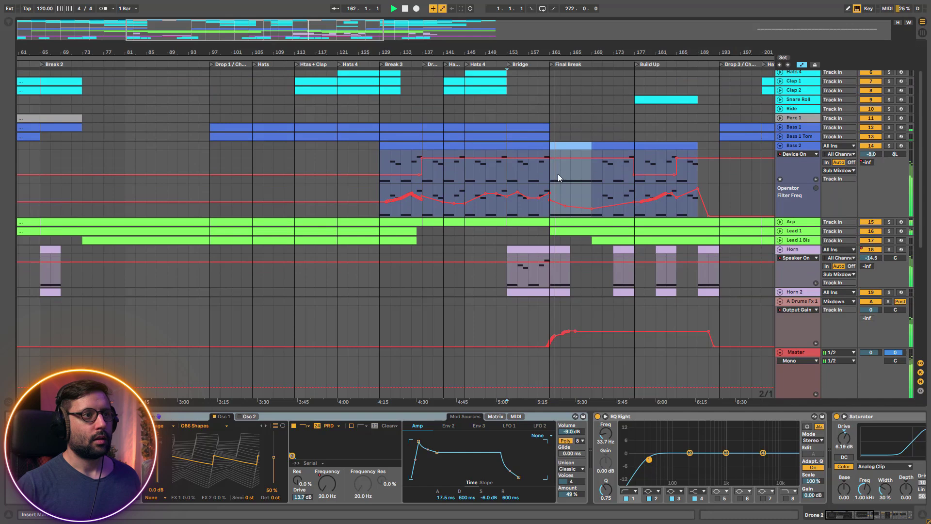
scroll(558, 174, "down", 8)
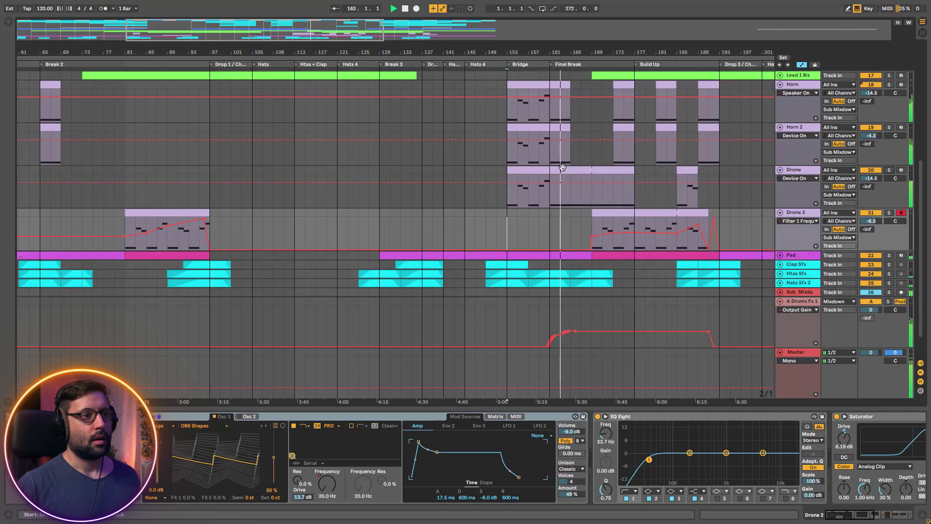
scroll(562, 167, "down", 2)
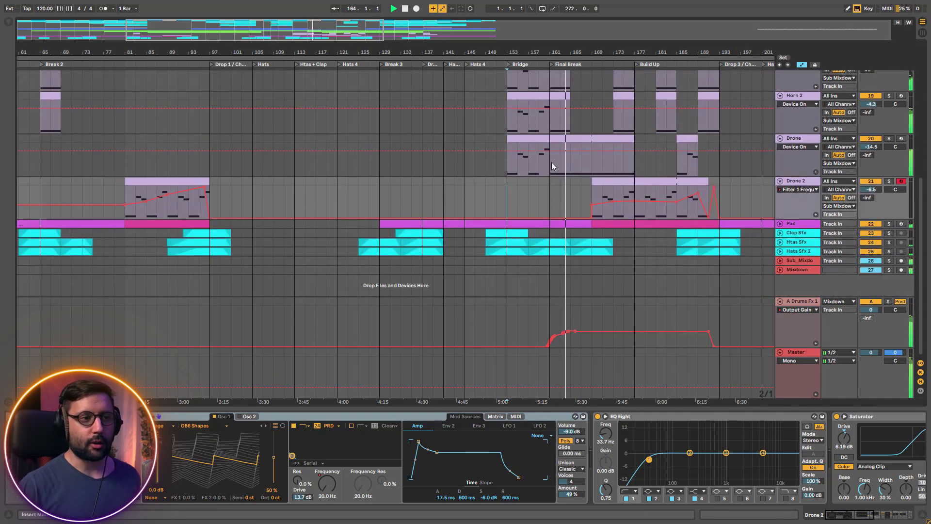
left_click(780, 260)
scroll(631, 257, "down", 2)
scroll(558, 232, "up", 2)
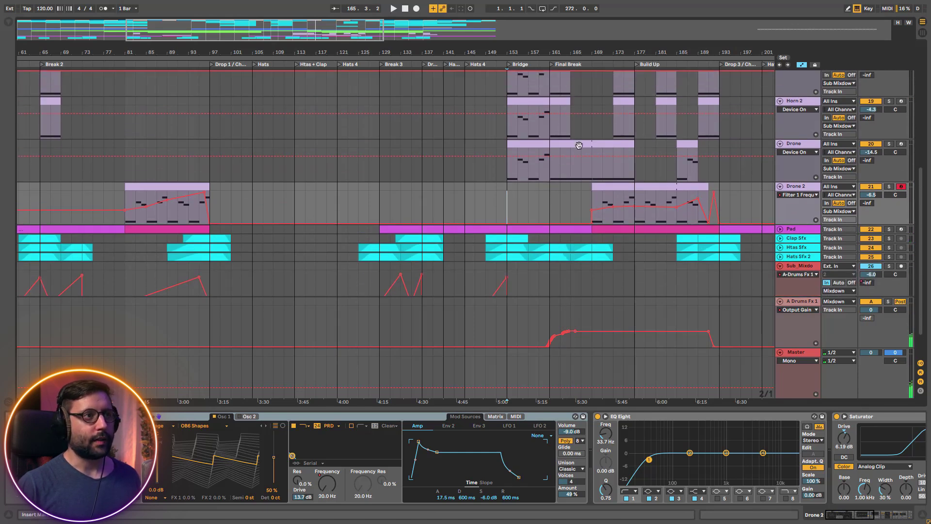
Unfold Arp and play from the Bridge into the Final Break to review its A-Drums Fx 1 and FILTER automation, then fold it
scroll(573, 142, "up", 5)
left_click(780, 195)
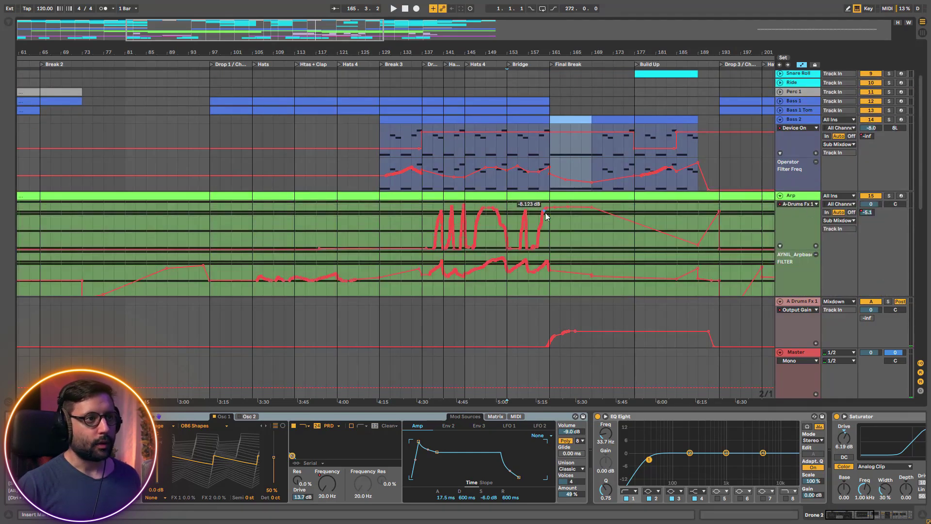
left_click(538, 214)
left_click_drag(537, 213, 535, 219)
left_click_drag(426, 33, 358, 152)
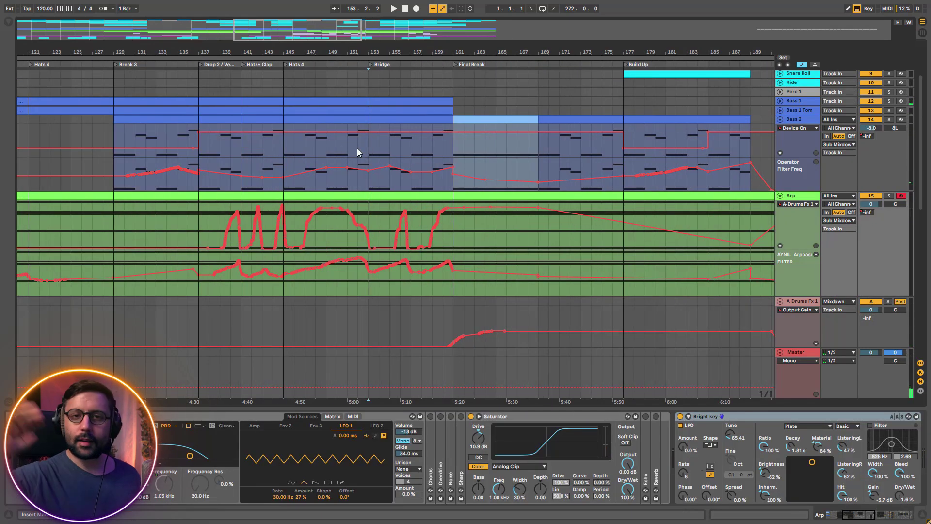
key("space")
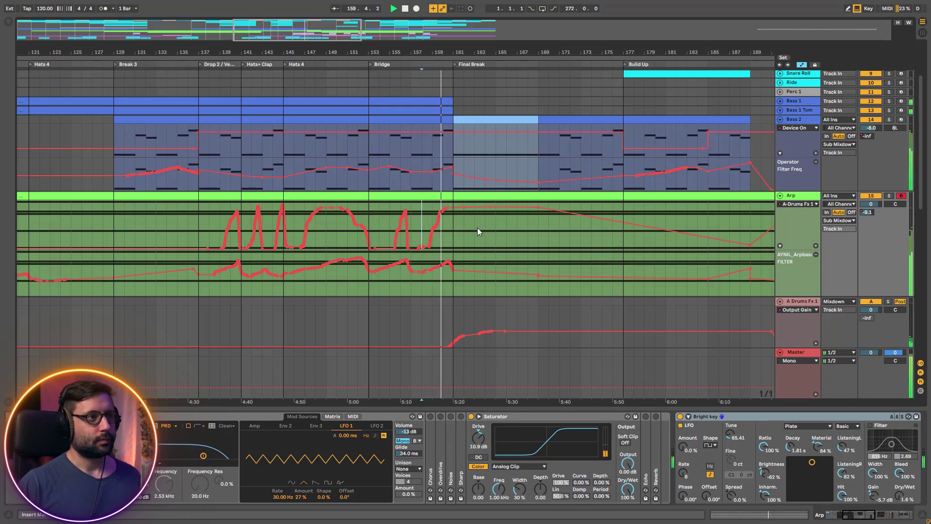
scroll(477, 226, "down", 5)
scroll(479, 231, "down", 2)
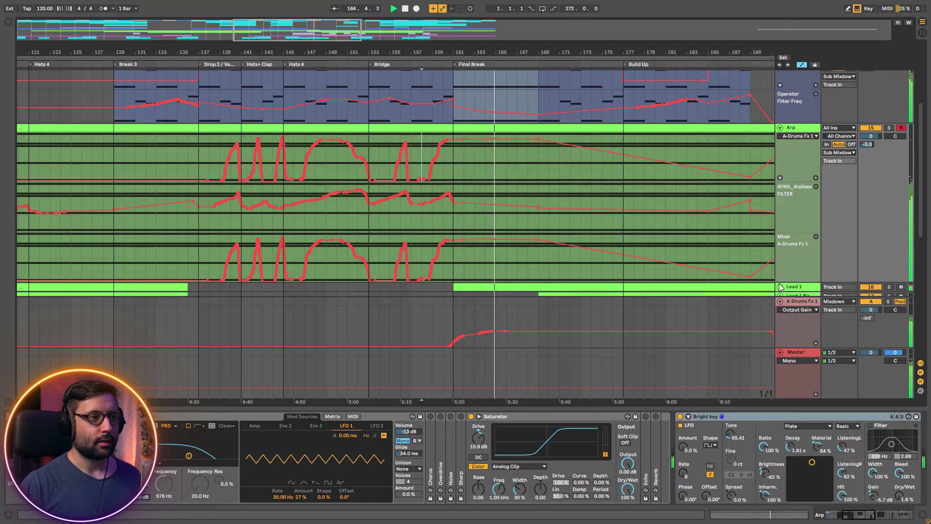
left_click(780, 128)
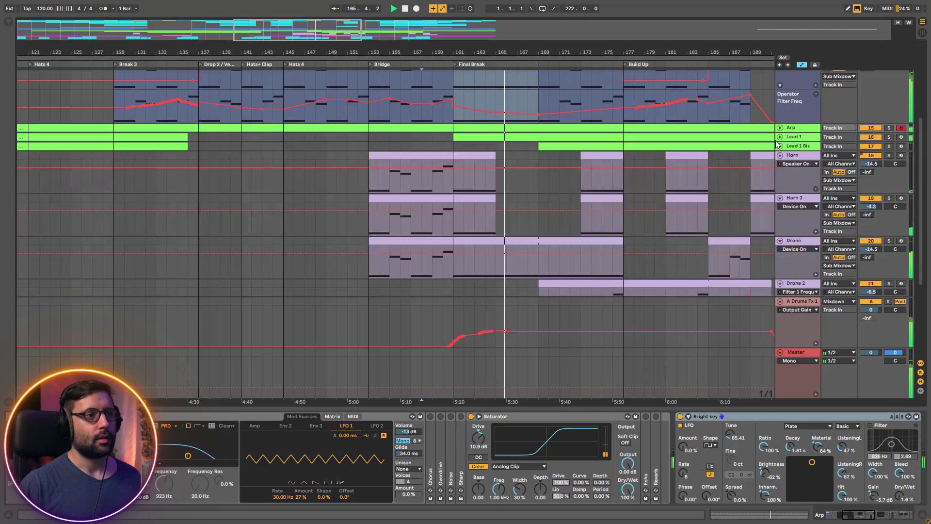
Unfold Mixdown, switch its main automation lane from RISER KNOB to 8 Frequency A, and stop at the Final Break curve
scroll(793, 302, "down", 5)
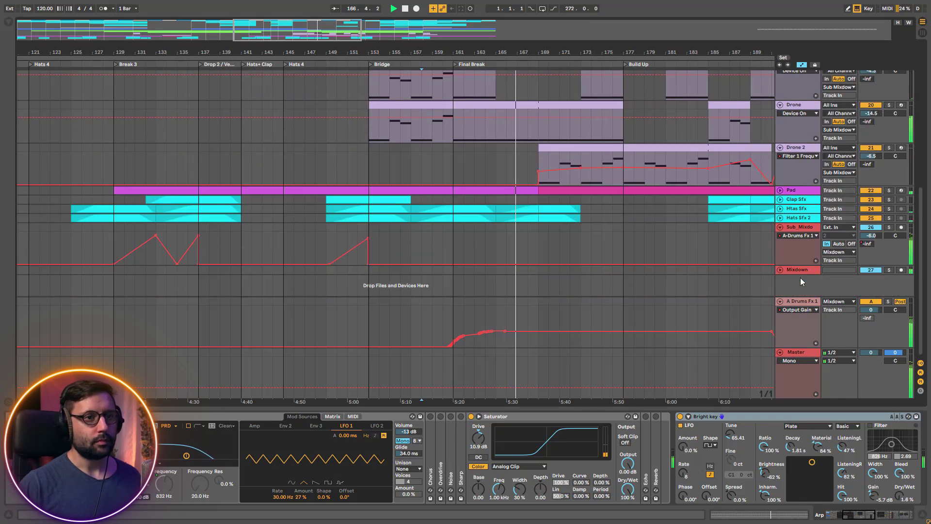
left_click(780, 269)
scroll(791, 262, "down", 3)
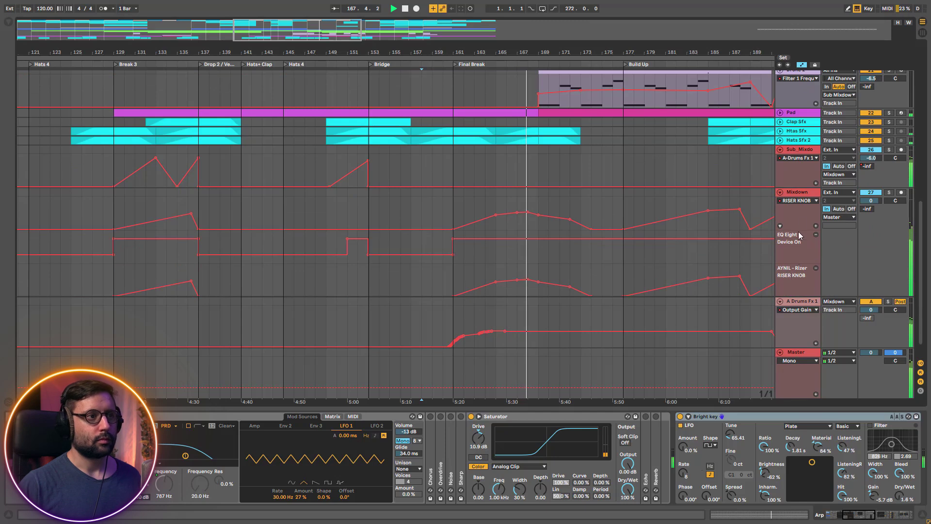
scroll(800, 212, "down", 1)
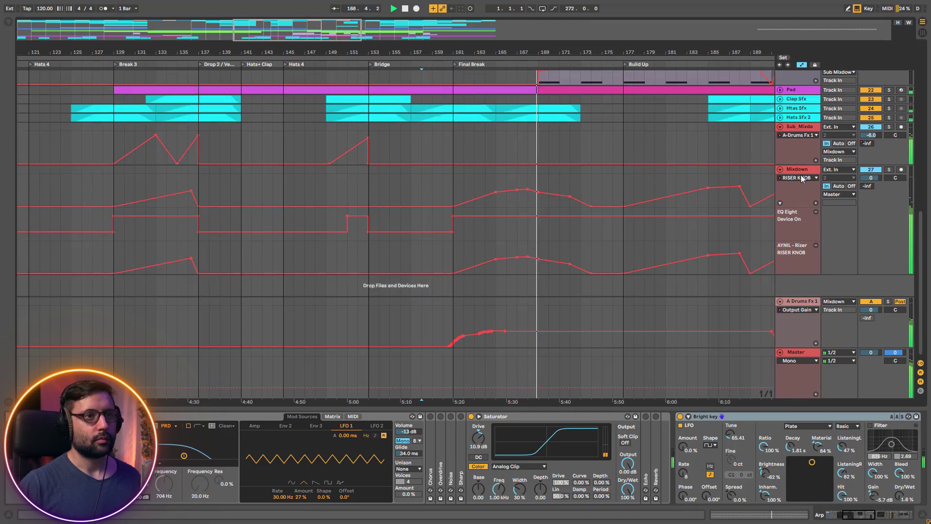
left_click(802, 178)
left_click(805, 200)
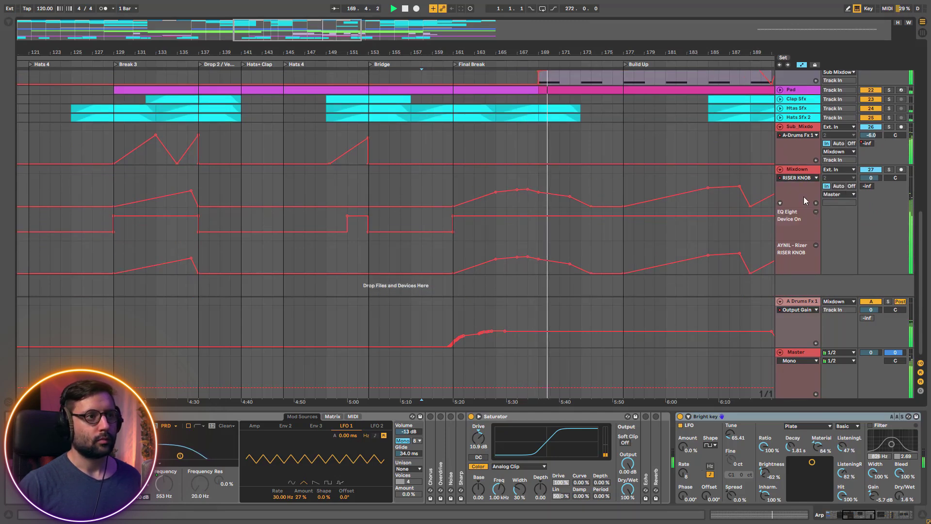
left_click(464, 193)
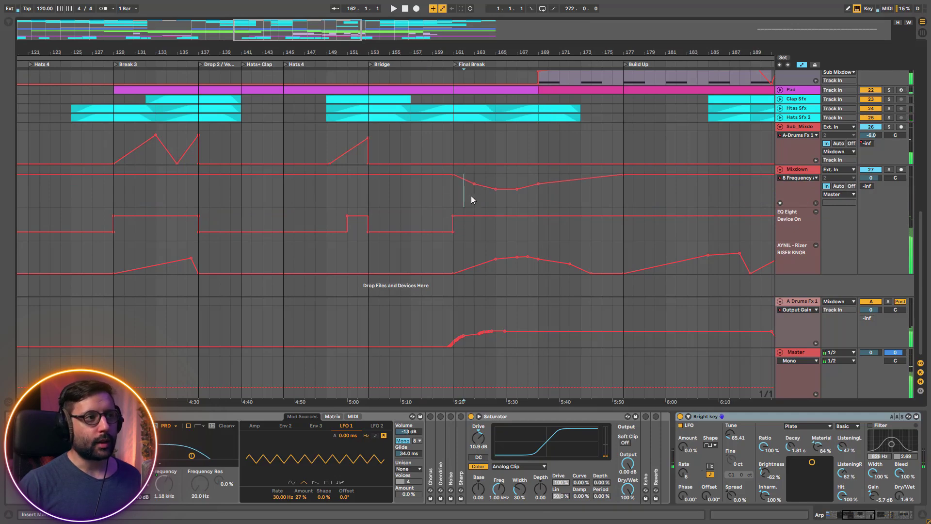
left_click(485, 203)
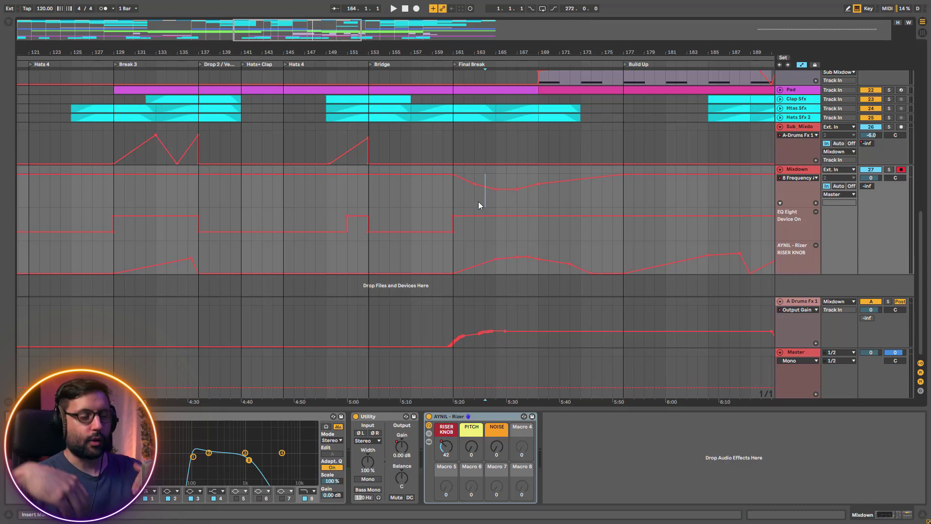
Play from bar 161 and follow the Mixdown filter automation and the active tracks through the Final Break
left_click(455, 202)
key("space")
scroll(399, 97, "up", 10)
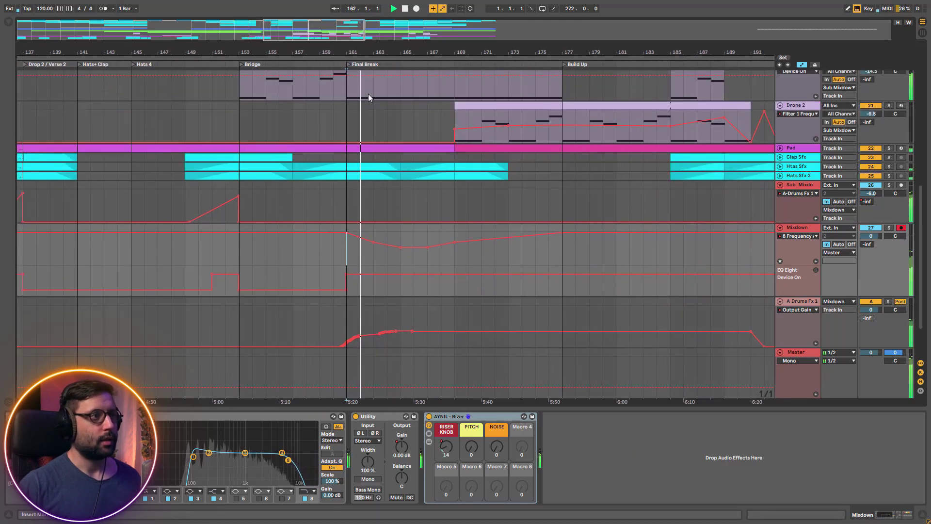
scroll(410, 93, "up", 5)
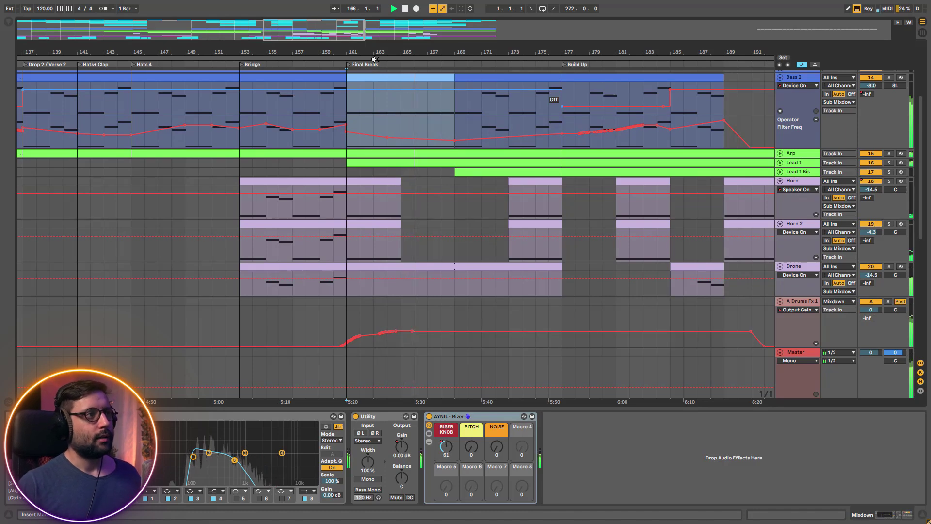
left_click_drag(390, 52, 423, 70)
left_click_drag(573, 70, 484, 69)
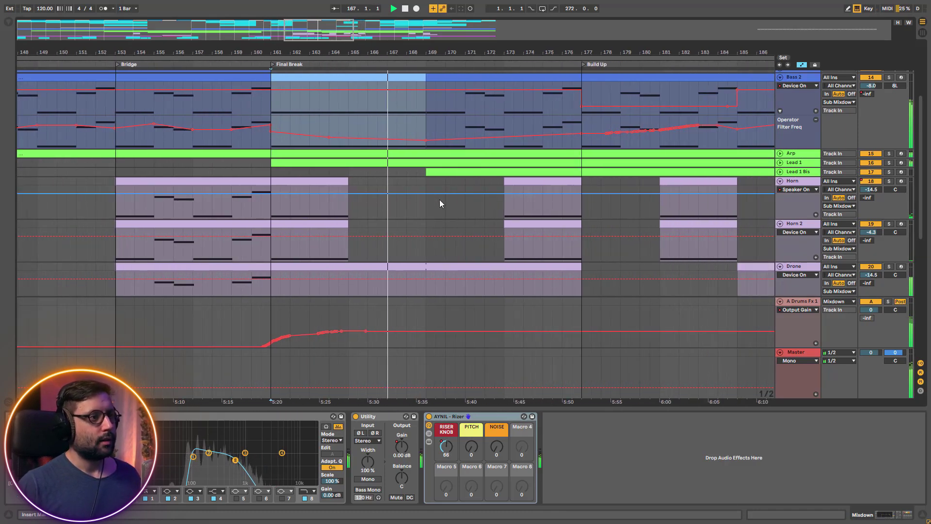
Unfold Lead 1 to review its synth and send automation toward the Build Up, and fold Lead 1 and Bass 2
scroll(441, 205, "down", 5)
scroll(681, 216, "up", 4)
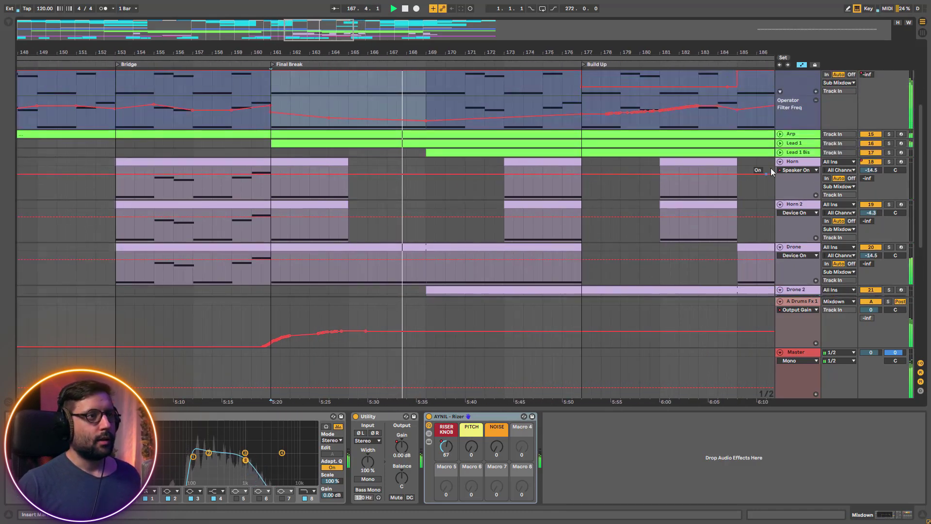
left_click(779, 143)
scroll(557, 198, "down", 2)
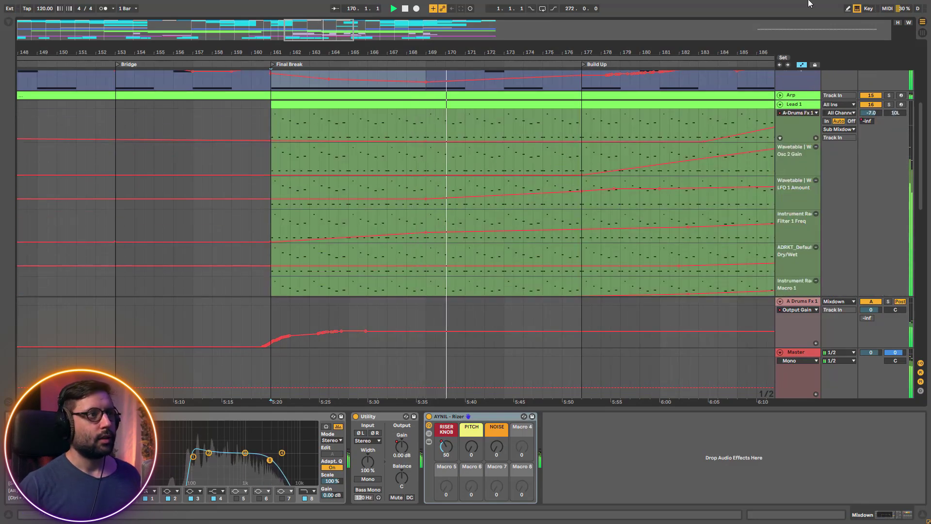
left_click(779, 104)
scroll(782, 146, "up", 4)
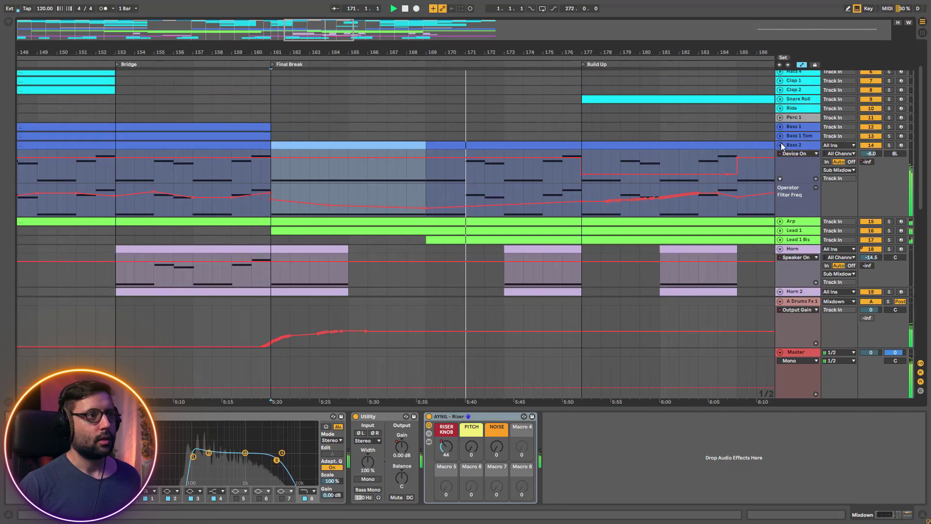
left_click(780, 145)
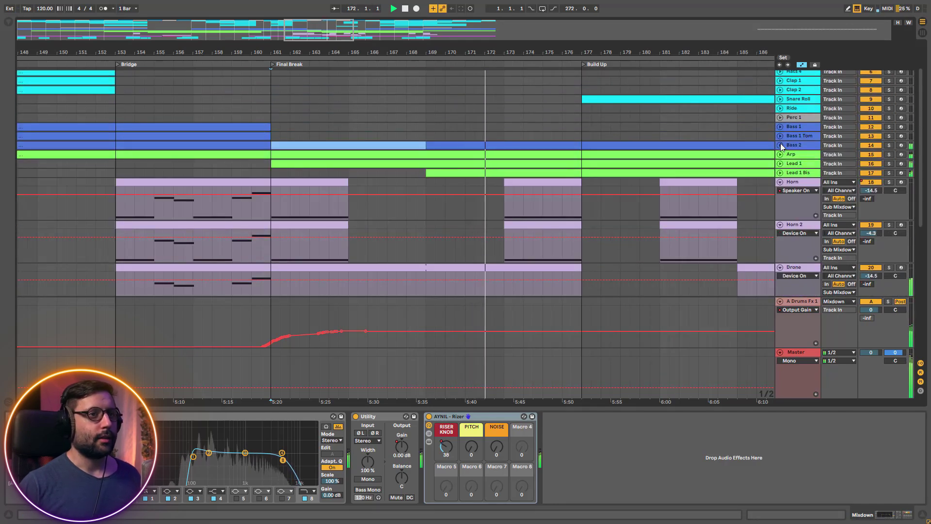
left_click(780, 146)
Solo Drone 2 and audition its clip in the Final Break
scroll(391, 86, "down", 5)
left_click_drag(403, 52, 415, 40)
scroll(417, 200, "down", 2)
scroll(544, 166, "down", 5)
scroll(531, 183, "down", 2)
left_click(887, 213)
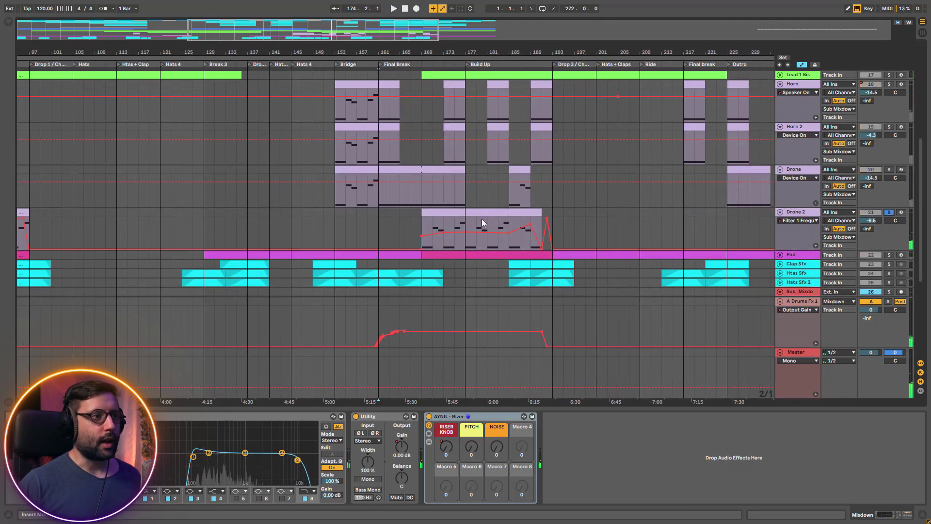
left_click(444, 217)
key("space")
Play the soloed Drone 2 clip from bar 81 in Break 2 for comparison, stop playback and turn off the solo
left_click_drag(379, 35, 266, 35)
left_click(282, 226)
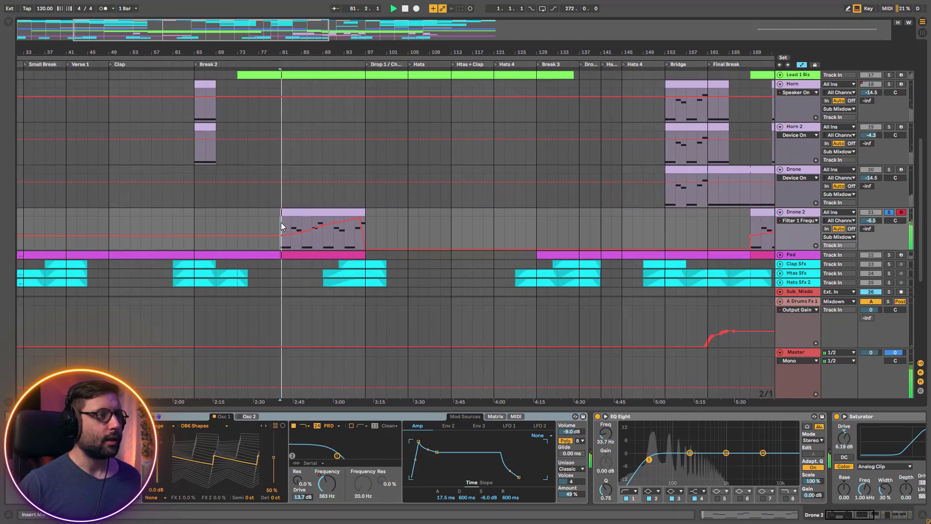
left_click(889, 213)
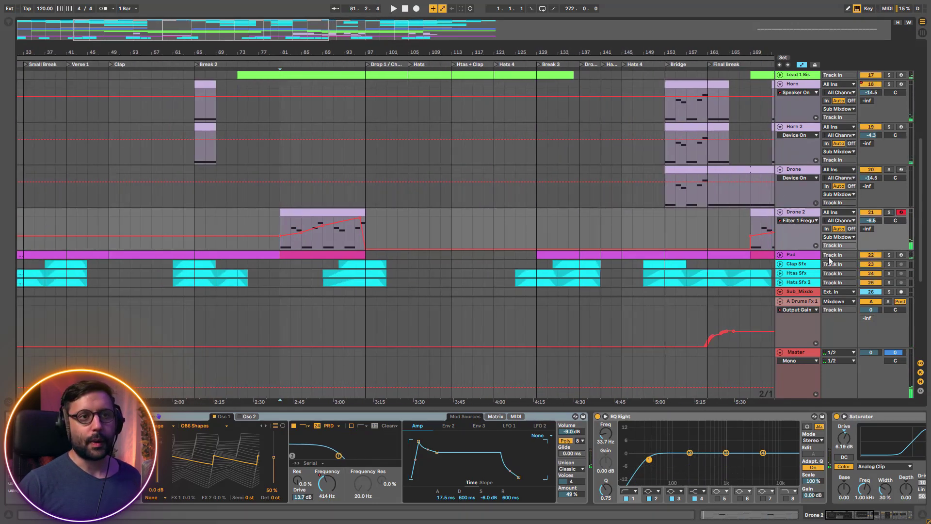
Solo and unfold the Pad track, play it from bar 169 in the Final Break, turn off the solo and stop playback
left_click(888, 256)
left_click(780, 254)
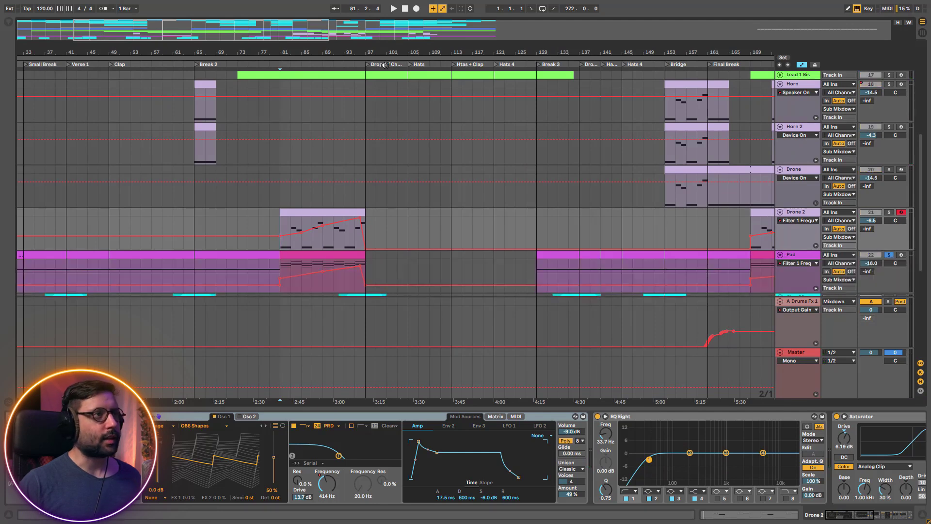
left_click_drag(298, 34, 371, 73)
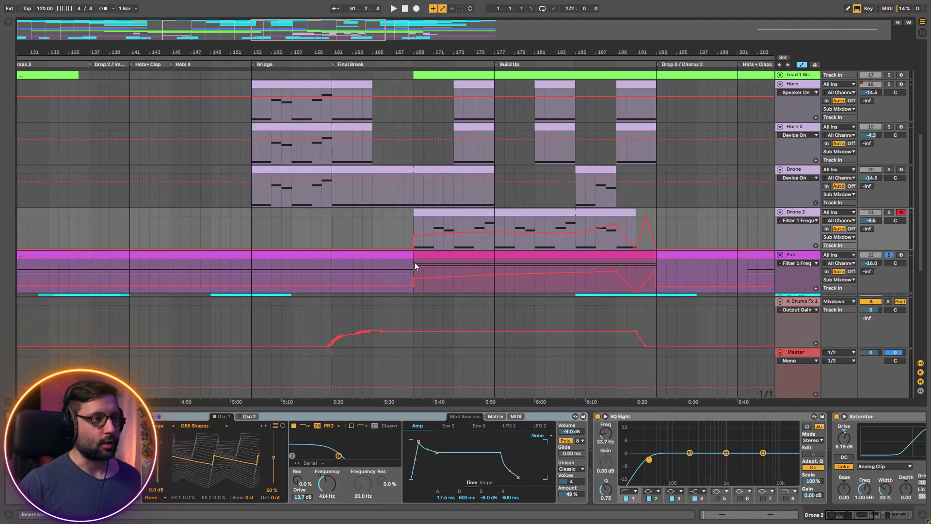
left_click(414, 264)
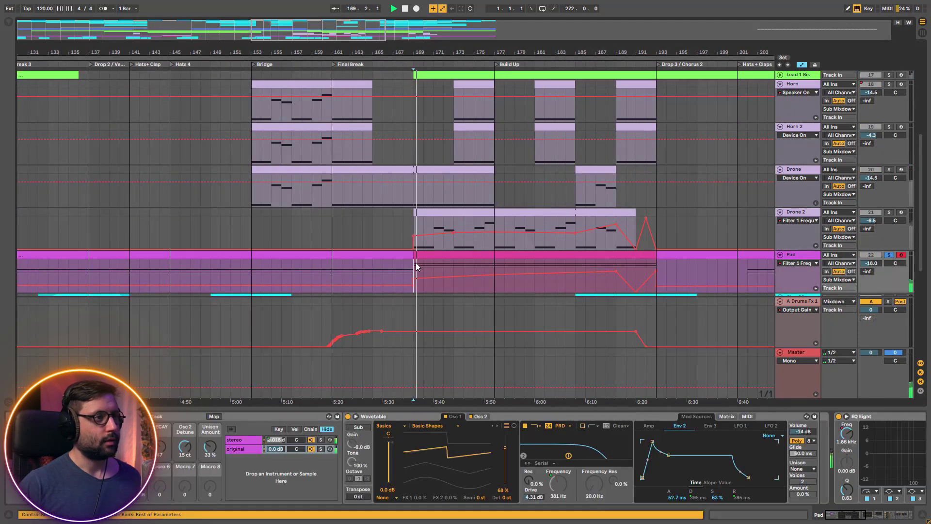
left_click(889, 256)
key("space")
Unfold Lead 1 while the full mix plays through the Final Break and examine its macro automation toward the Build Up
scroll(412, 165, "up", 3)
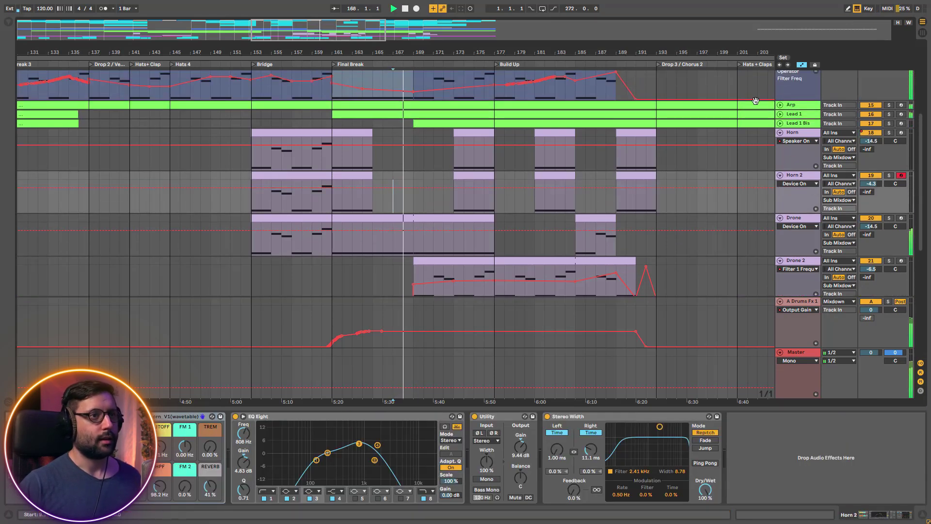
left_click(780, 115)
scroll(781, 120, "down", 8)
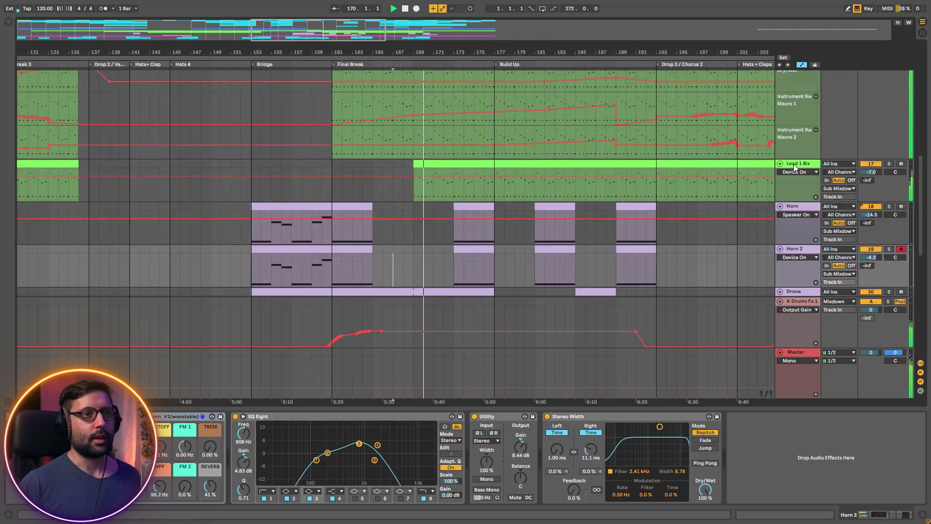
Review the active drum, bass and lead tracks during playback and solo Bass 2 ahead of the Build Up
scroll(793, 180, "up", 5)
scroll(791, 190, "up", 10)
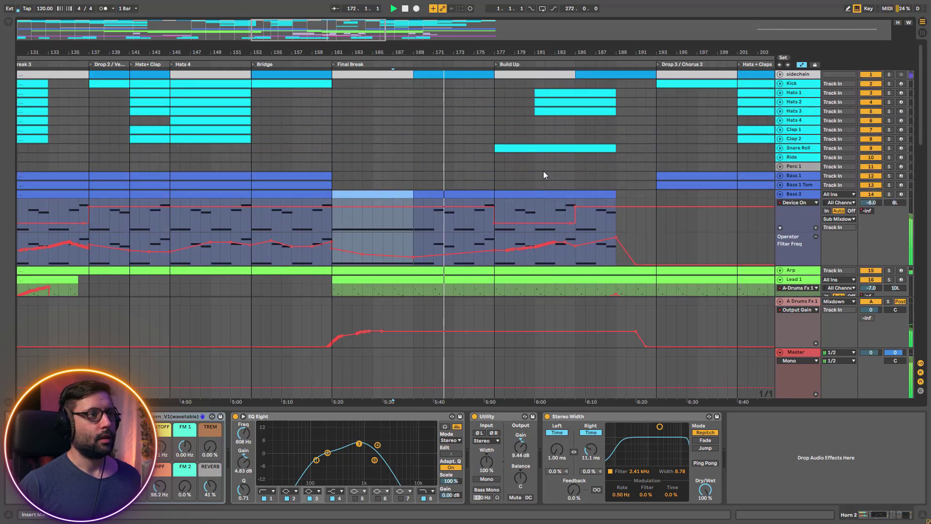
scroll(559, 179, "down", 5)
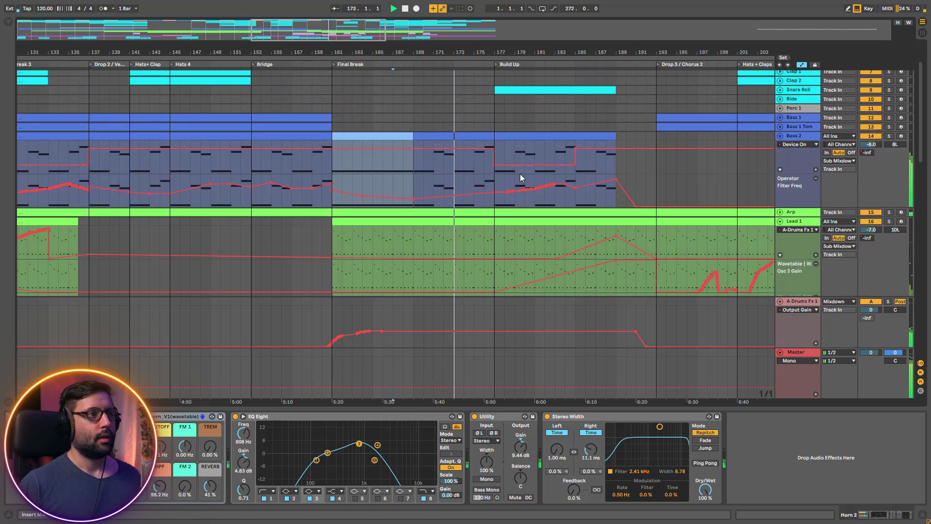
left_click(888, 137)
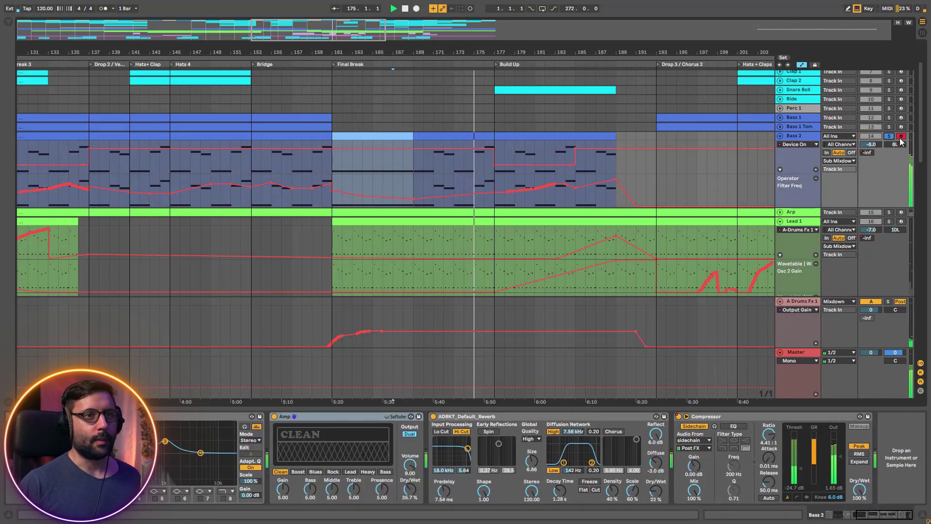
Examine the clips and automation of the bass, lead, horn, drone and pad tracks across the Final Break and Build Up during playback
scroll(590, 125, "down", 2)
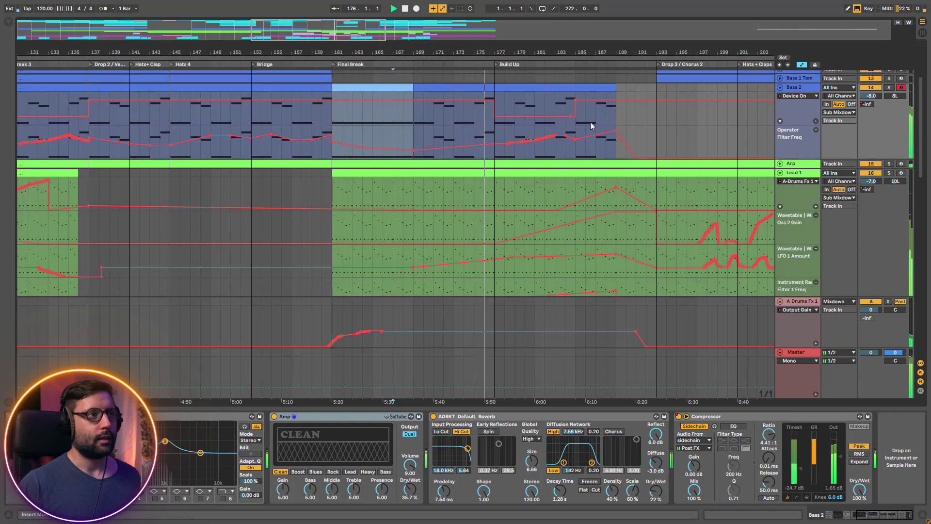
scroll(589, 121, "down", 10)
scroll(561, 218, "down", 5)
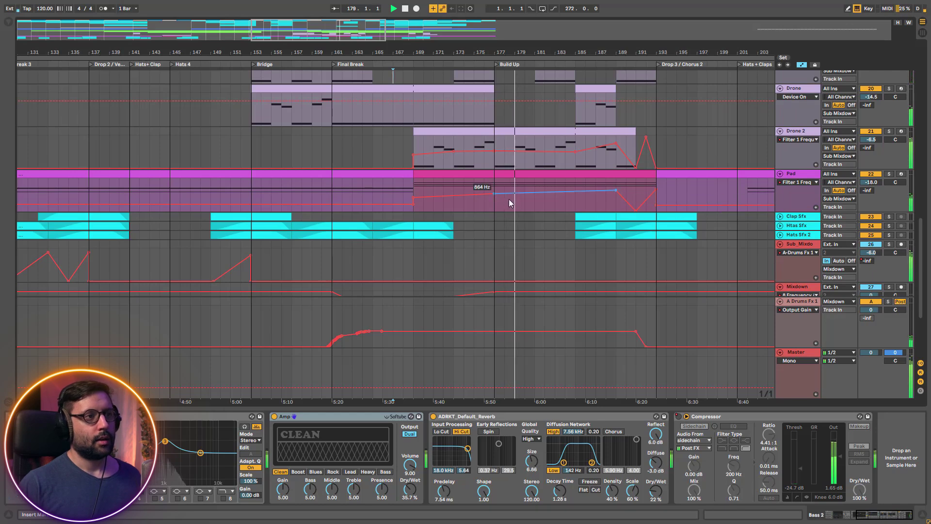
scroll(461, 215, "up", 2)
scroll(639, 200, "up", 6)
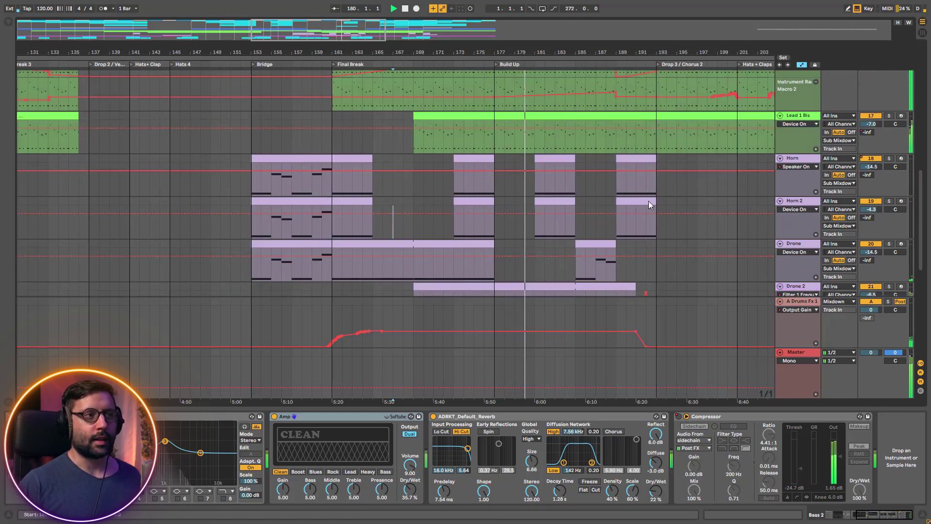
scroll(647, 203, "up", 5)
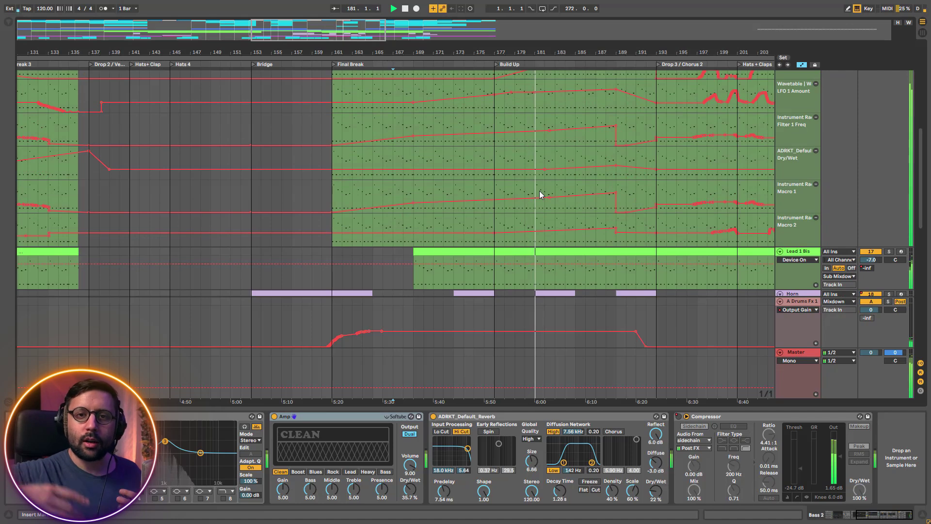
scroll(543, 184, "up", 5)
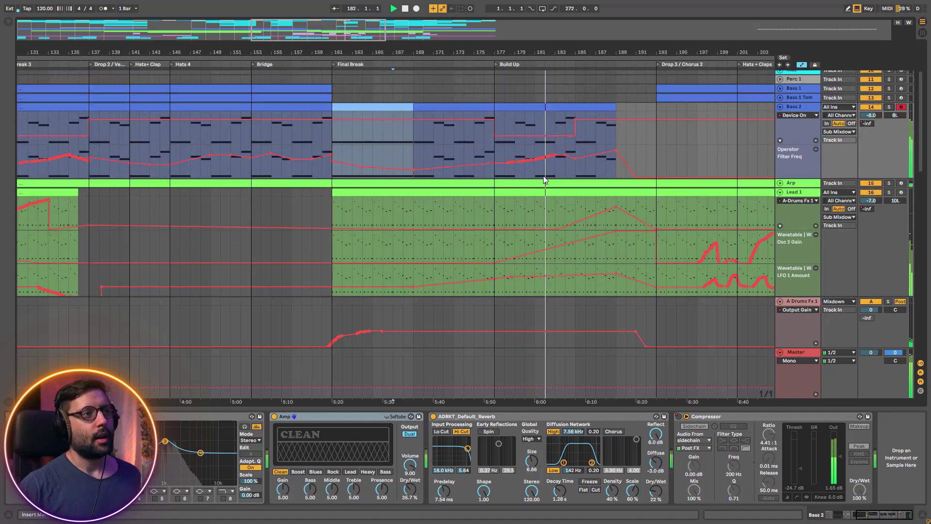
scroll(544, 176, "up", 4)
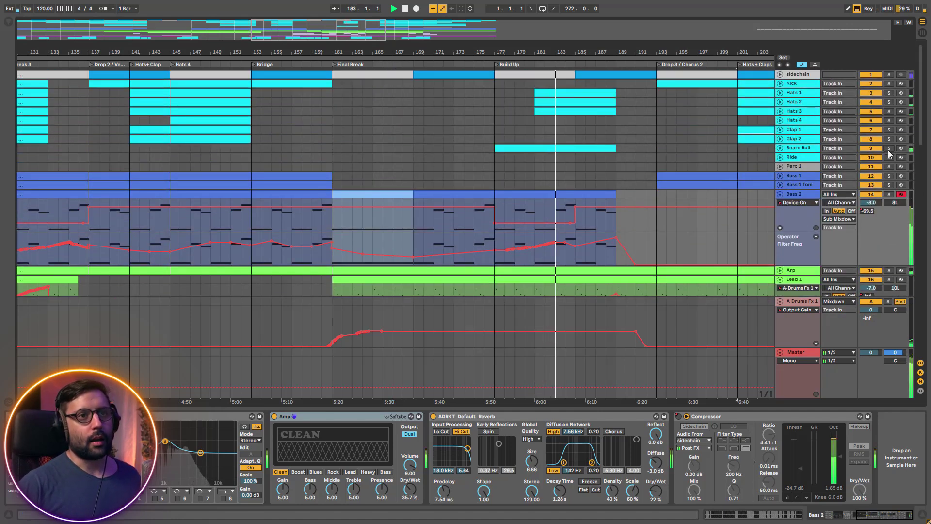
Unfold the Snare Roll track and audition the Hats 3 clip in the Build Up, briefly soloing it
left_click(780, 148)
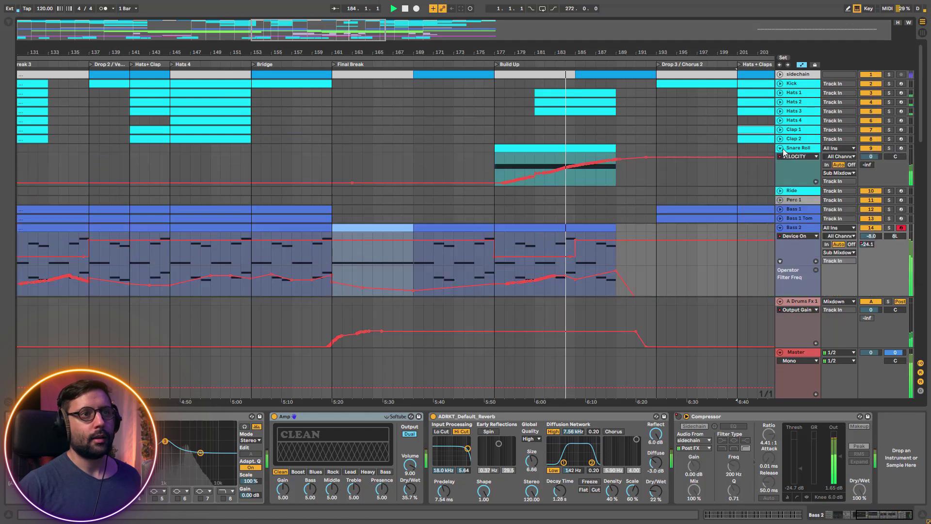
left_click(889, 111)
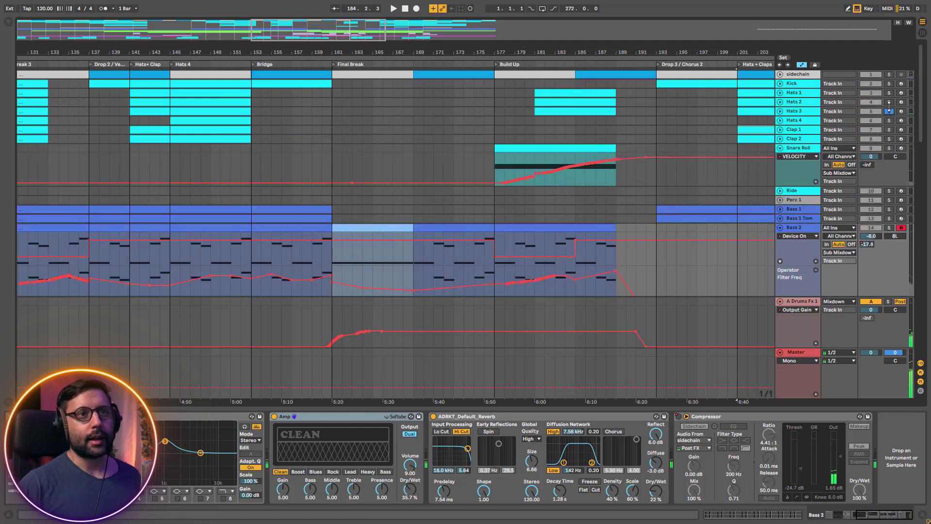
left_click(535, 109)
key("space")
left_click(890, 111)
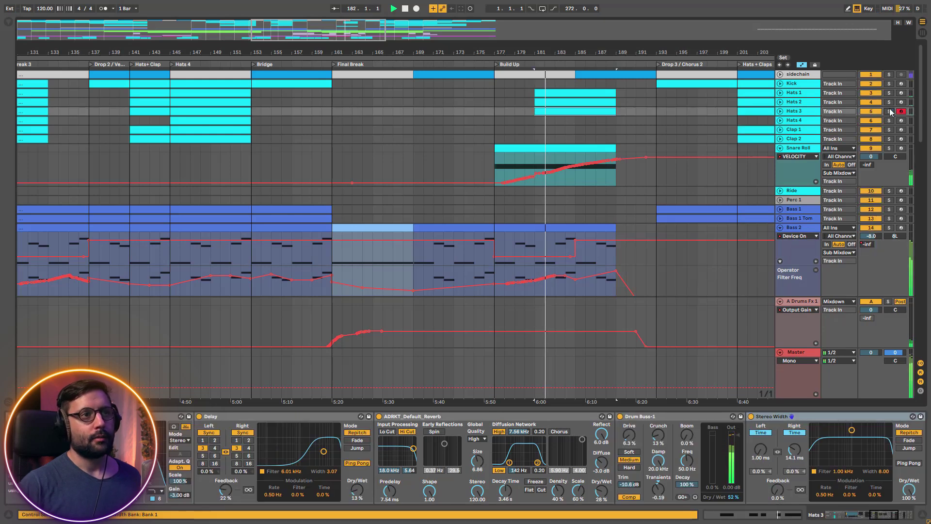
Show the Mixdown track's Rizer device and play its RISER KNOB automation from bar 188 at the end of the Build Up
scroll(706, 144, "down", 3)
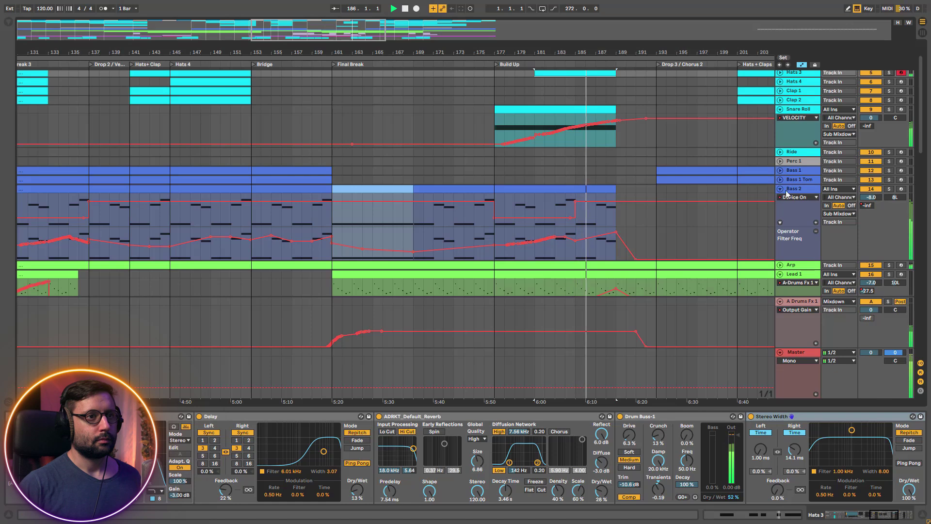
scroll(719, 179, "down", 10)
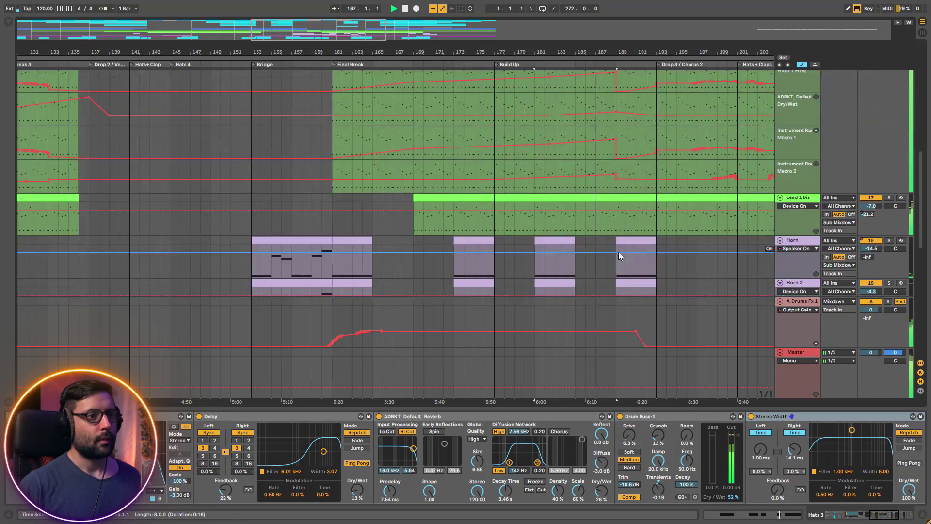
scroll(788, 329, "down", 10)
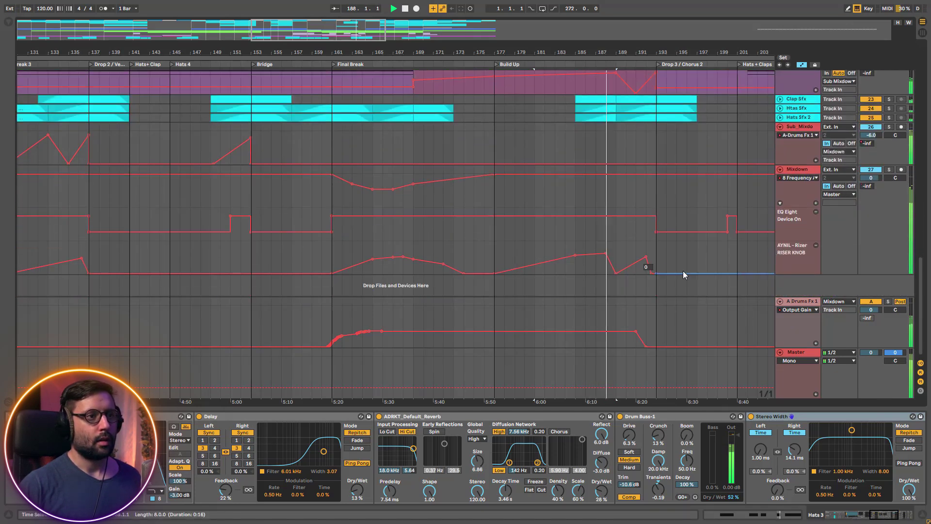
left_click_drag(329, 52, 25, 85)
key("space")
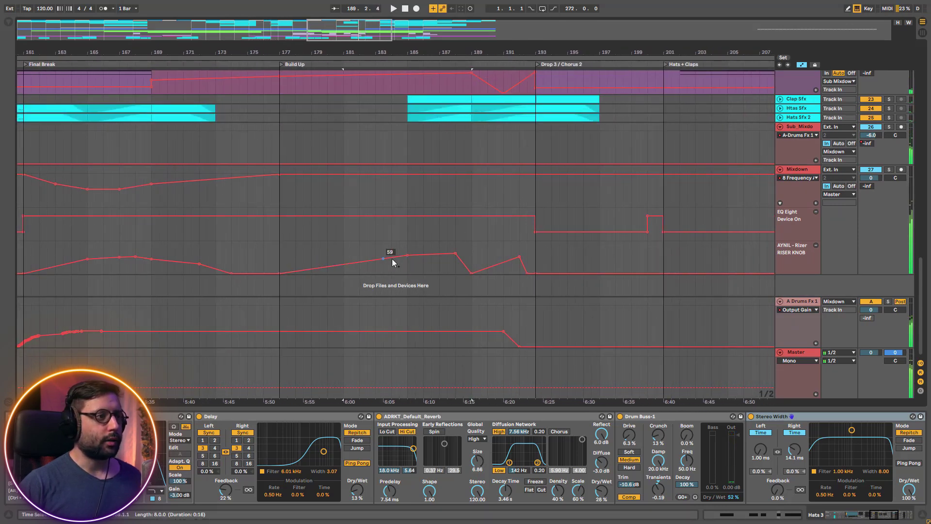
left_click(802, 175)
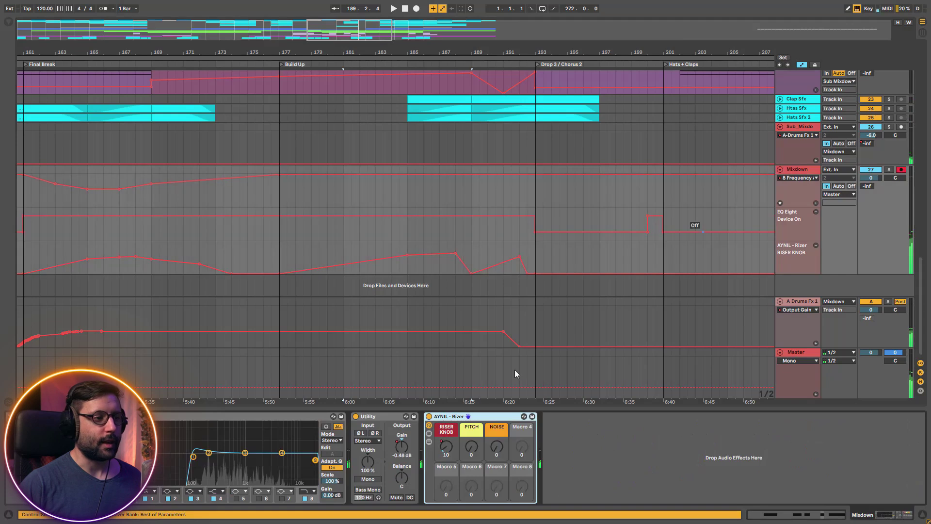
left_click(463, 257)
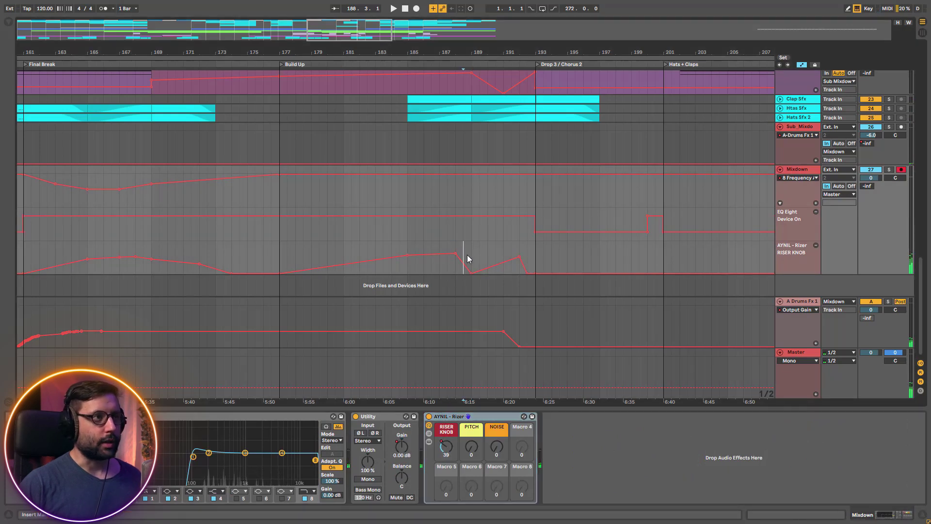
key("space")
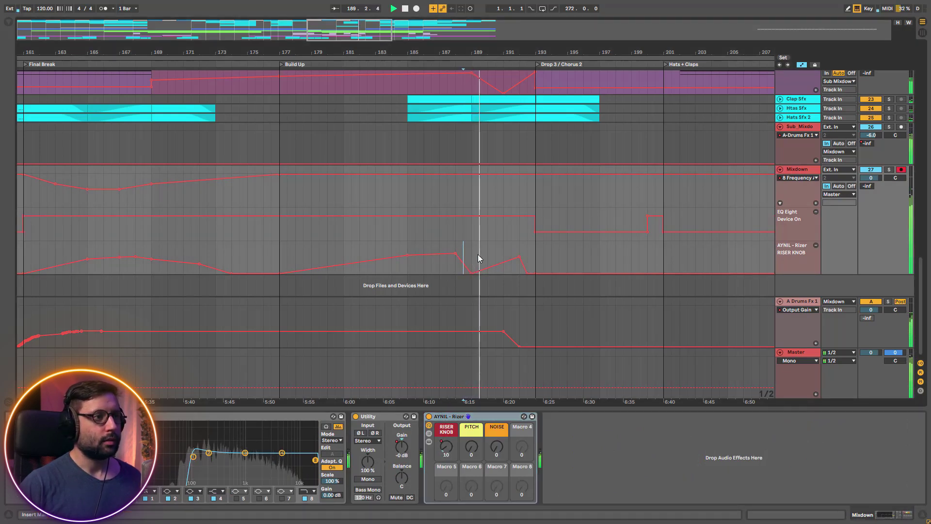
Play the Sub_Mixdown track's A-Drums Fx automation from bar 65 at the start of Break 2
left_click_drag(373, 22, 166, 35)
key("space")
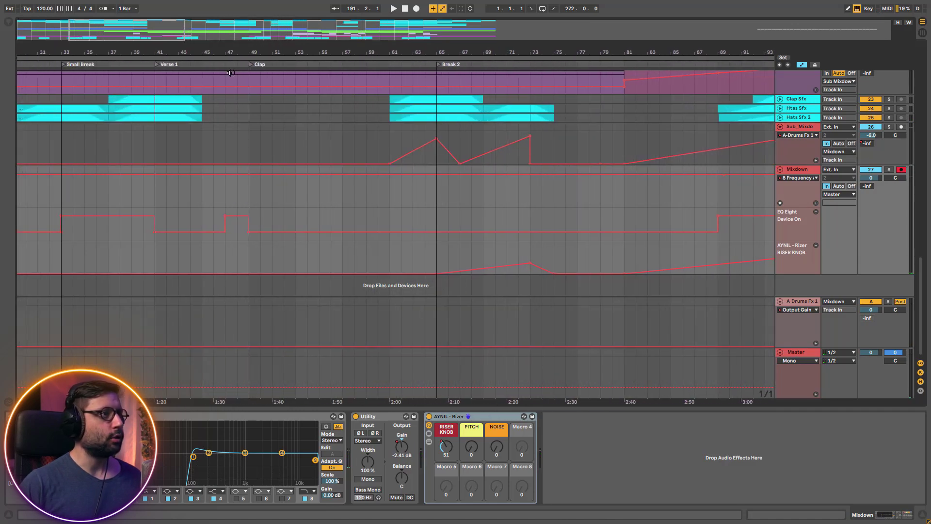
scroll(461, 196, "up", 4)
scroll(388, 197, "down", 2)
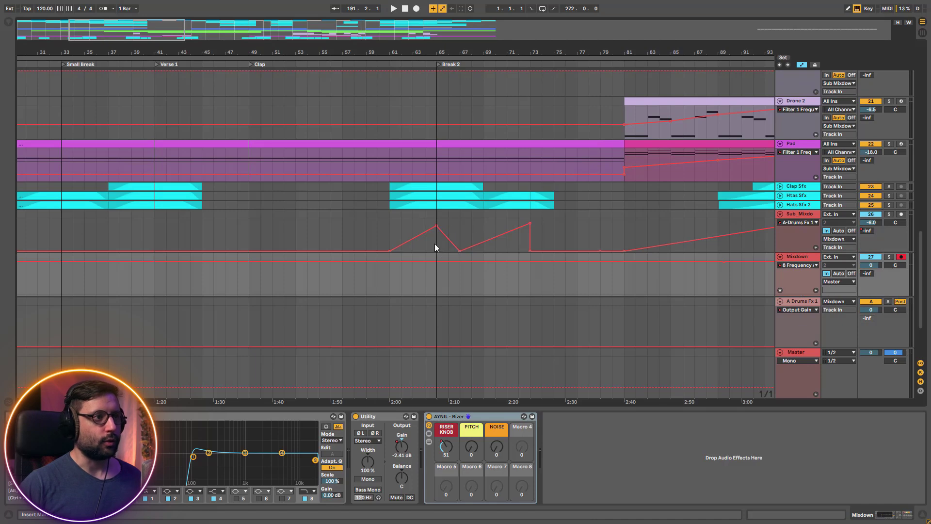
left_click(435, 246)
key("space")
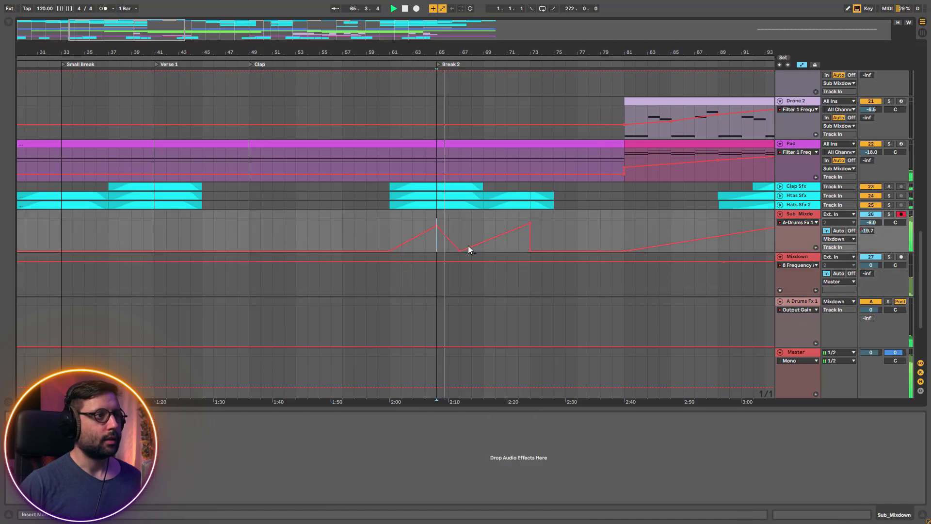
Look over all tracks in Break 2 and continue playback from bar 72 on the Sub_Mixdown automation ramp
scroll(465, 224, "up", 15)
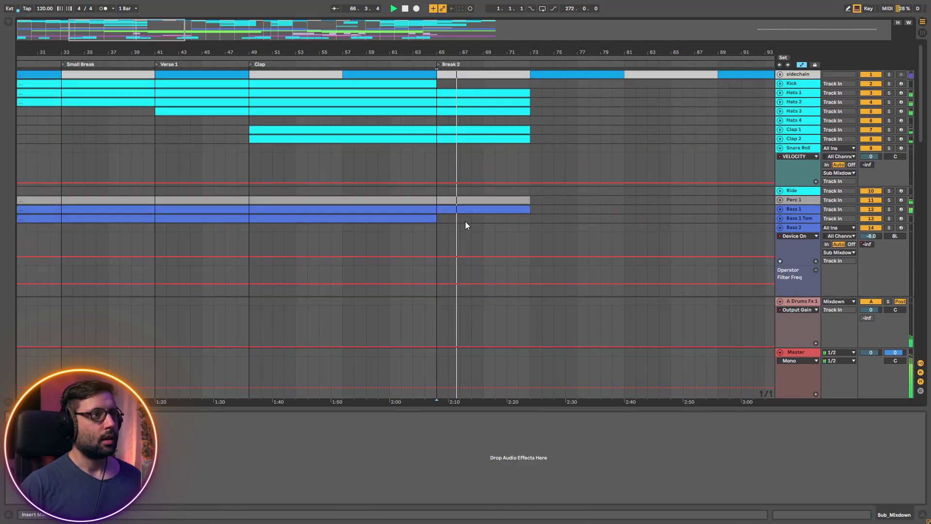
scroll(489, 180, "down", 5)
scroll(501, 257, "down", 12)
scroll(502, 213, "down", 15)
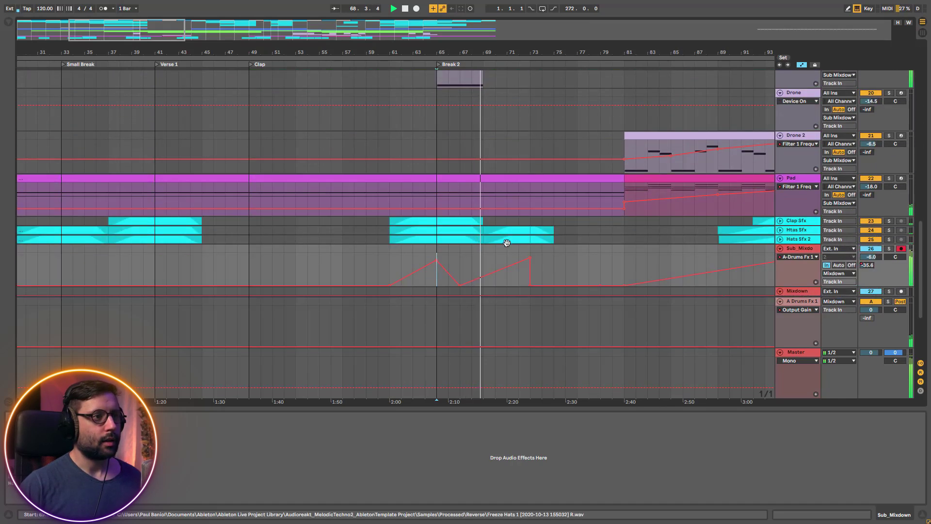
left_click(513, 282)
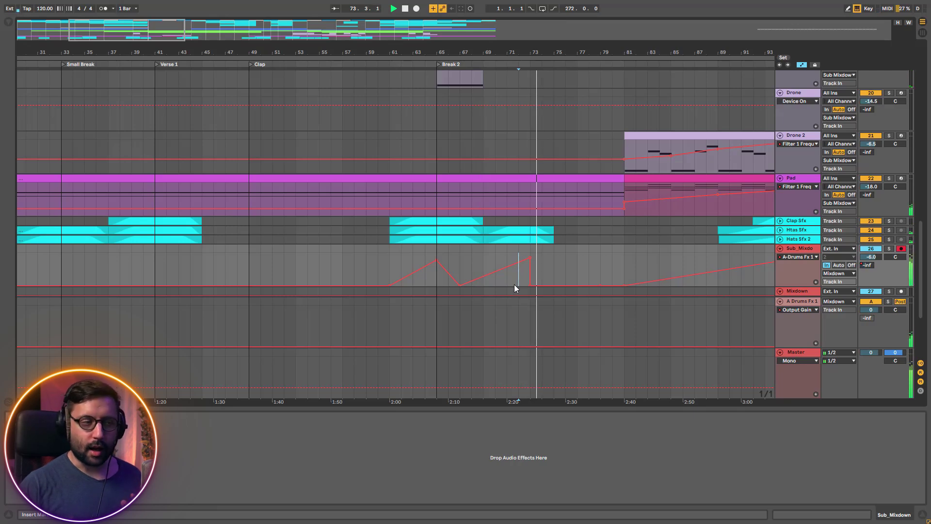
Return to the drum and bass tracks in the Build Up and play from bar 186
left_click_drag(127, 30, 320, 23)
scroll(441, 265, "up", 8)
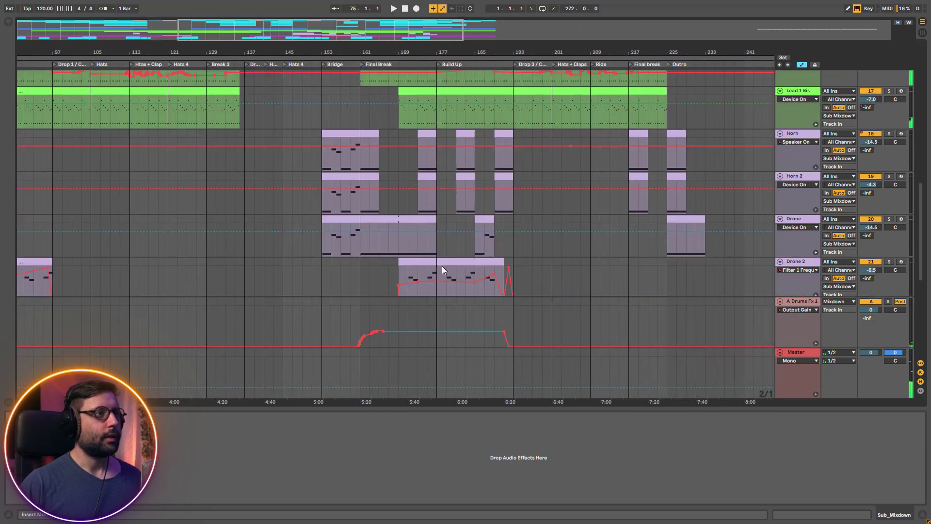
left_click_drag(320, 29, 353, 141)
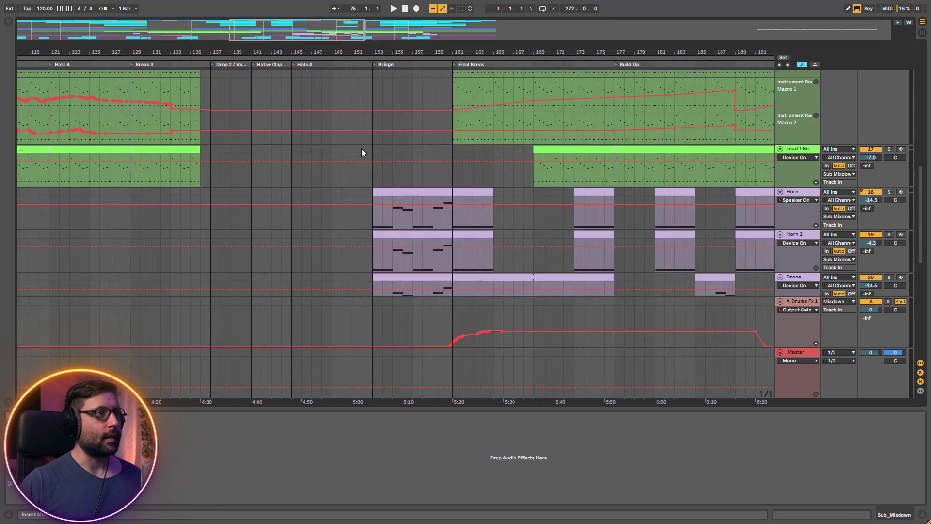
scroll(353, 141, "up", 8)
left_click_drag(294, 39, 436, 24)
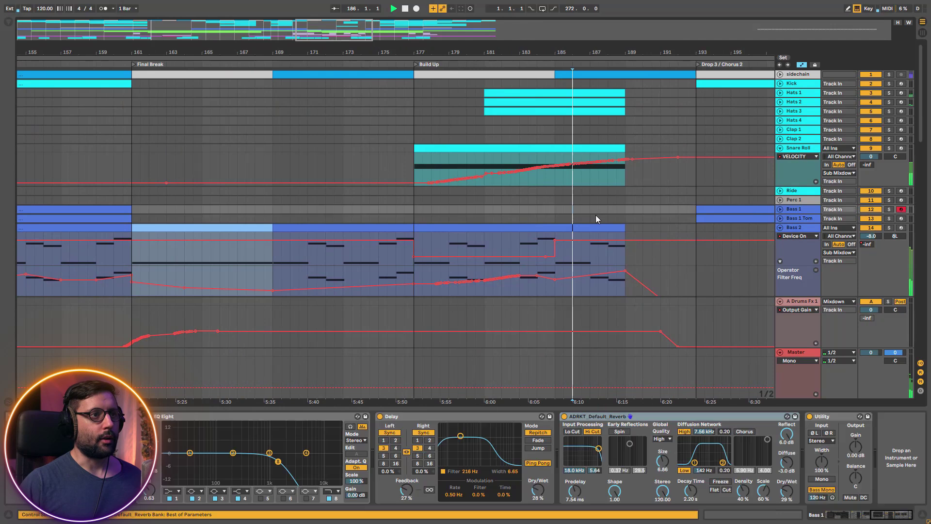
Examine the Lead 1 automation from the Build Up into Drop 3 / Chorus 2 during playback
scroll(595, 214, "down", 10)
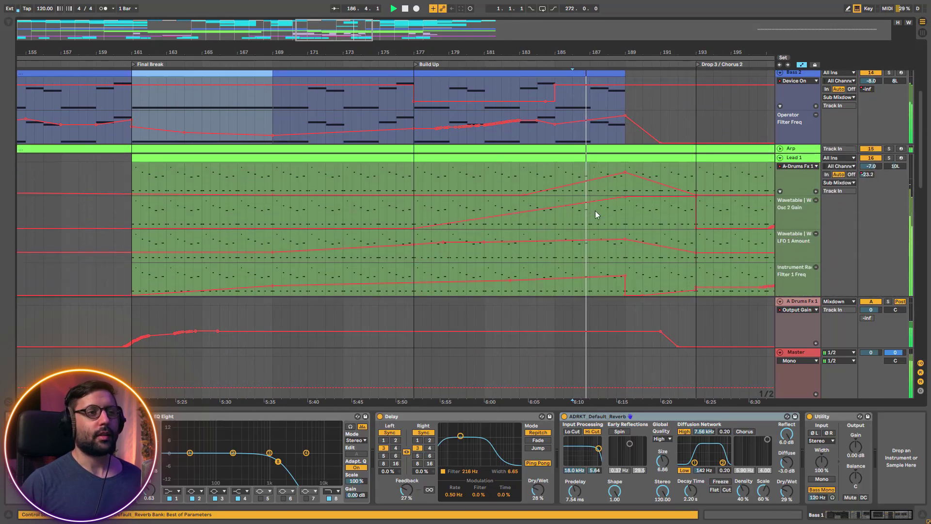
scroll(594, 211, "down", 5)
scroll(582, 155, "up", 2)
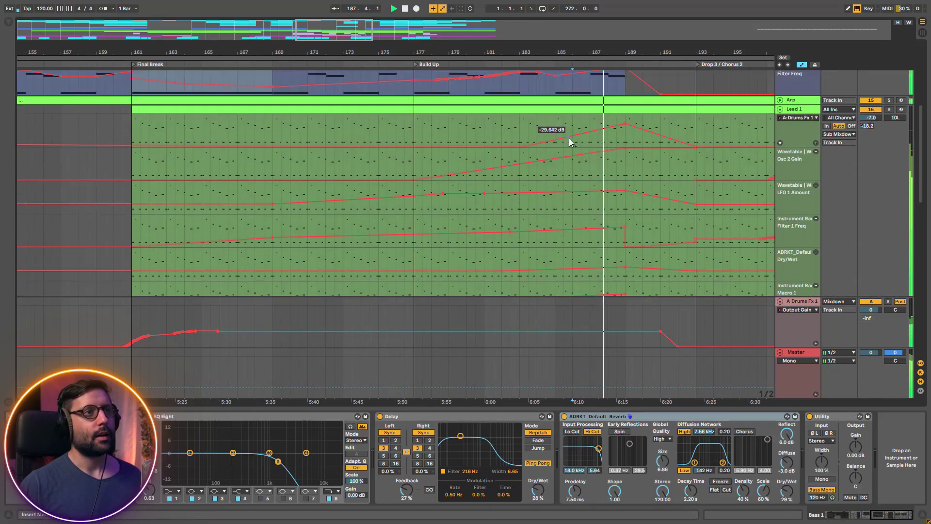
scroll(556, 151, "right", 5)
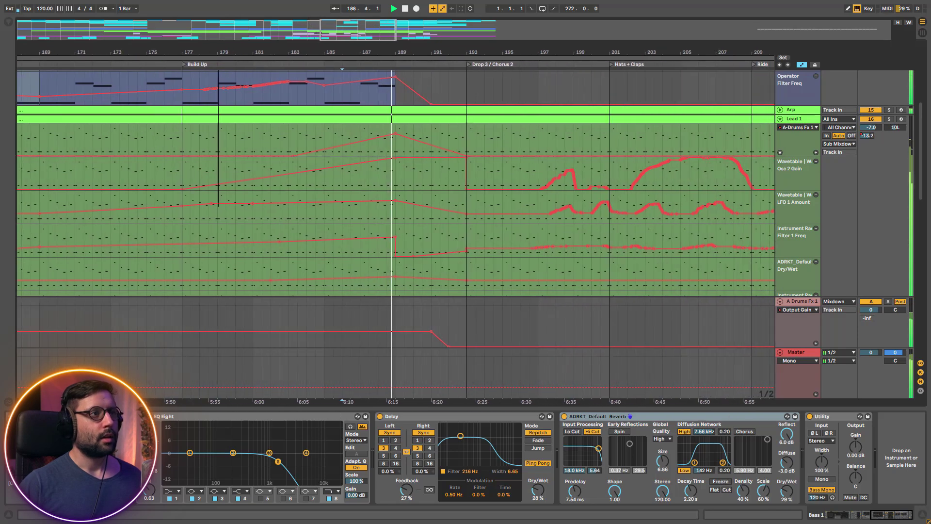
left_click_drag(354, 32, 353, 30)
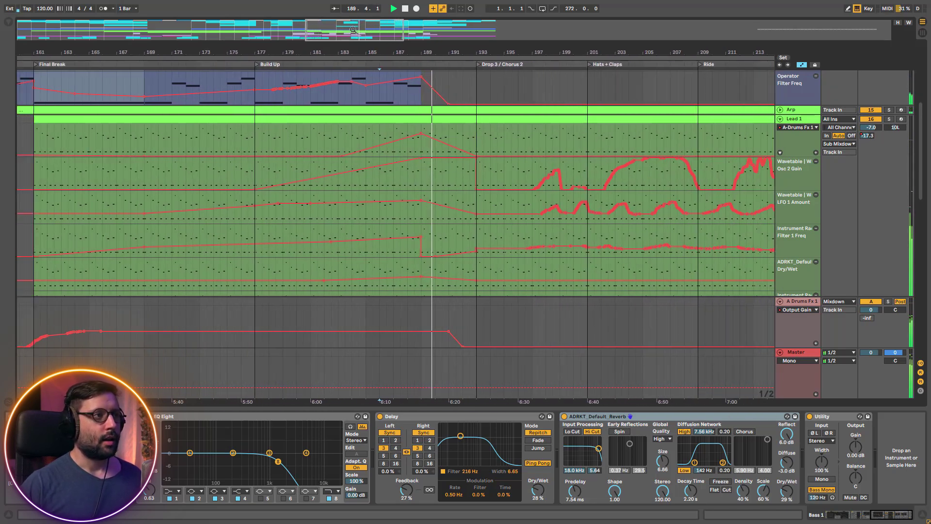
Review the Bass 2 Filter Freq automation around the end of the Build Up
left_click(426, 103)
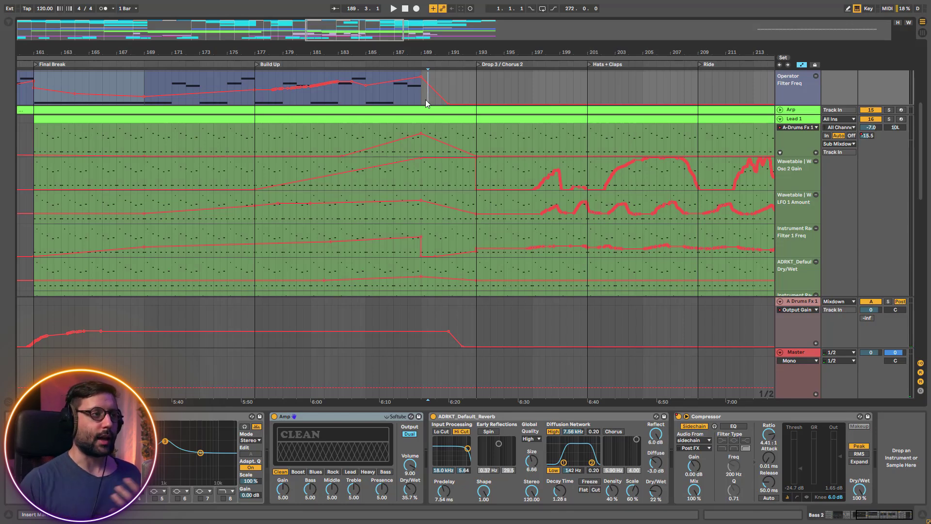
scroll(486, 139, "up", 3)
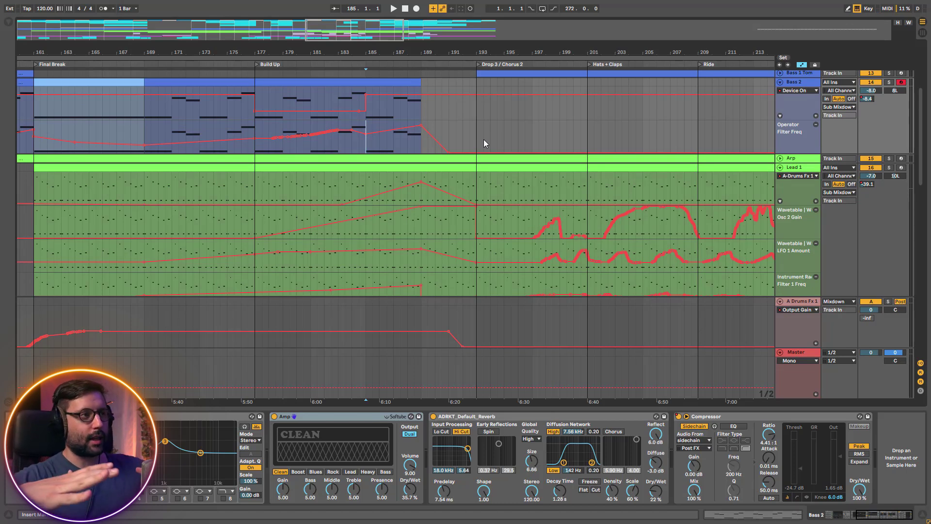
scroll(443, 225, "down", 2)
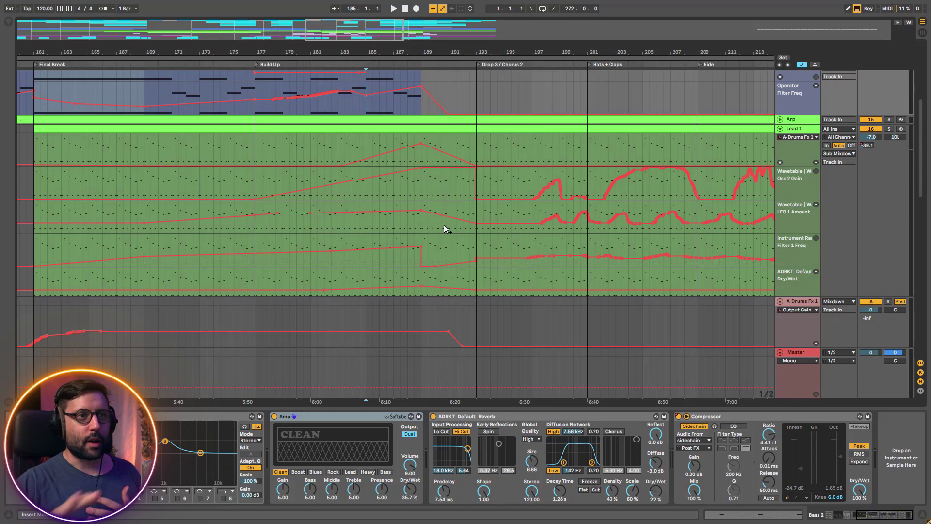
Play the Lead 1 track in solo from bar 189, where its Filter 1 Freq automation drops
left_click(424, 252)
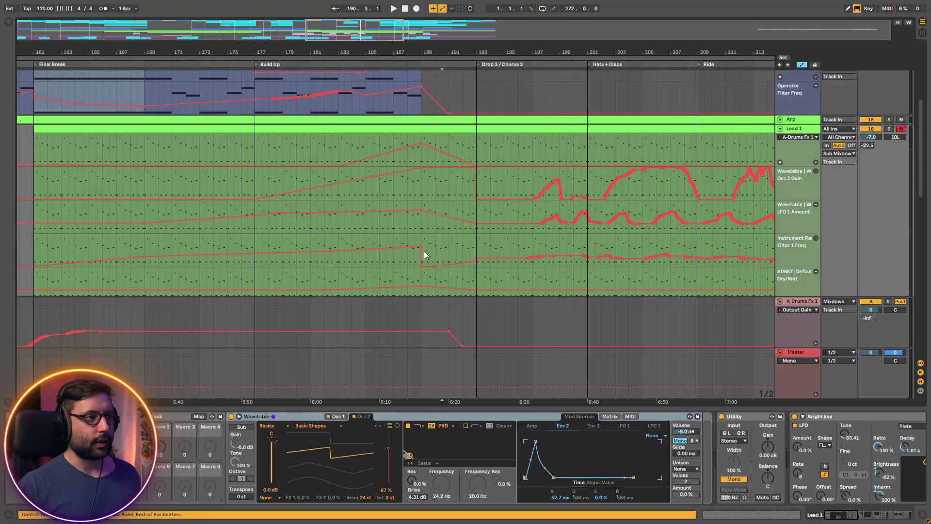
key("space")
left_click(889, 129)
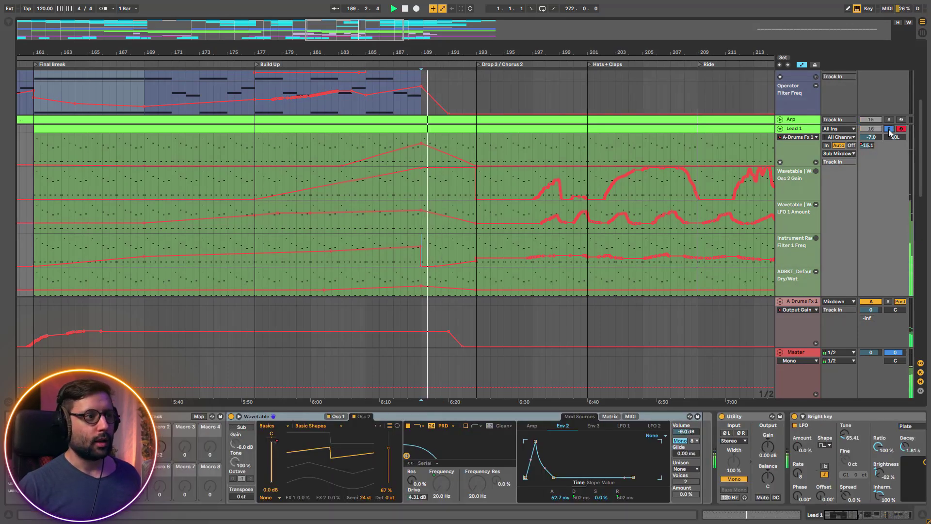
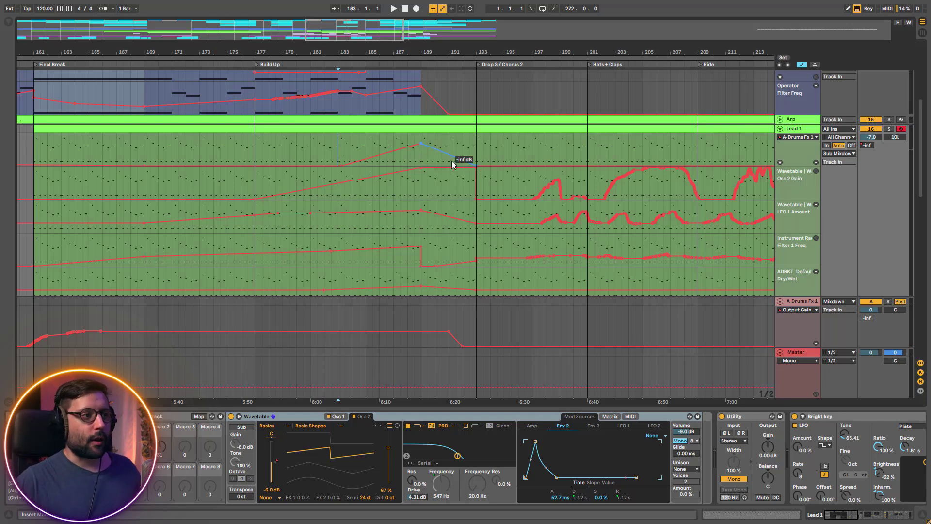
Play the Lead 1 automation from bar 186 through the end of the Build Up into Drop 3 / Chorus 2
left_click(381, 191)
key("space")
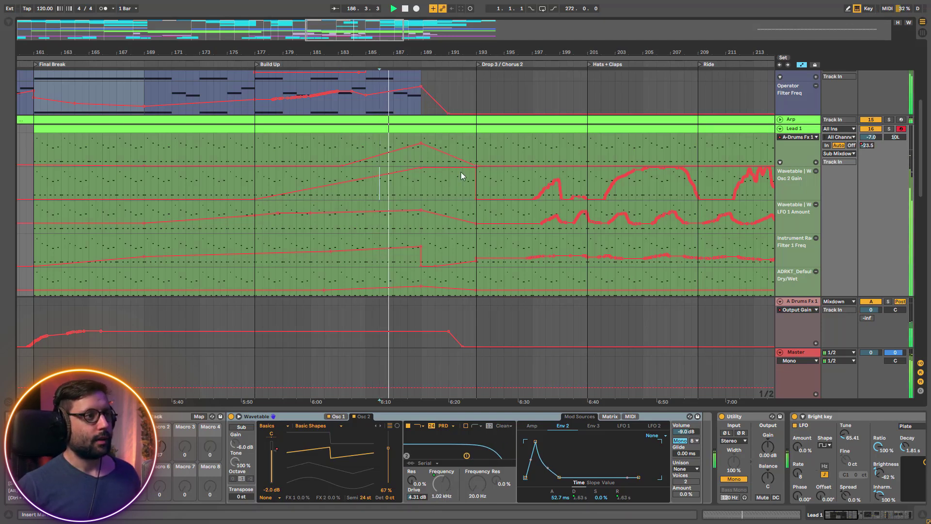
left_click_drag(339, 37, 346, 43)
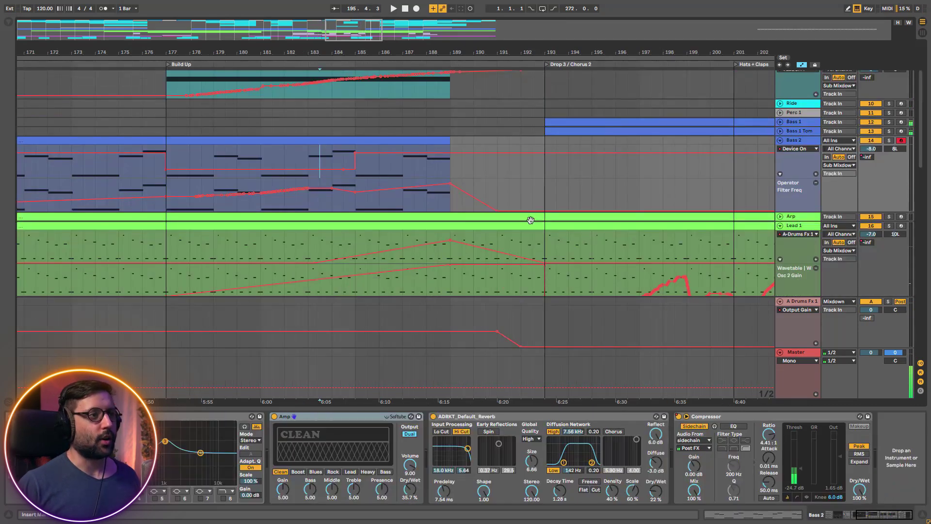
Play the Mixdown track's Riser Knob automation from bar 189 and again from bar 187
scroll(532, 228, "down", 10)
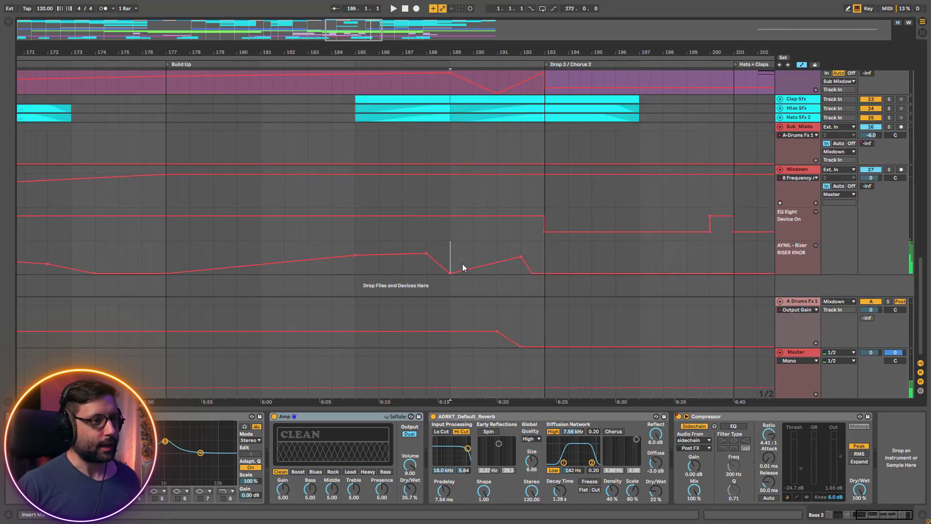
left_click(450, 264)
key("space")
key("space")
left_click(405, 266)
key("space")
Collapse all tracks and return to the overview of the Build Up arrangement
scroll(463, 262, "up", 2)
scroll(464, 262, "up", 6)
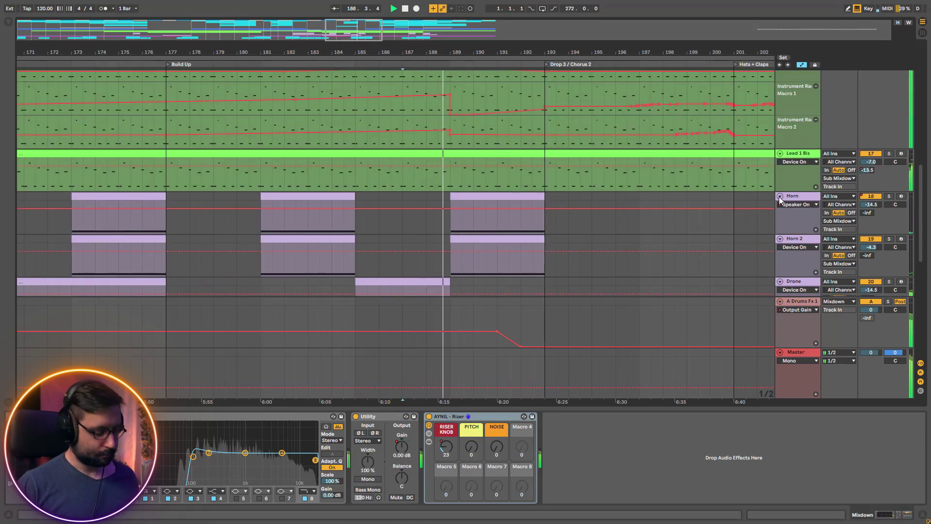
left_click(781, 197, "alt")
scroll(474, 137, "up", 2)
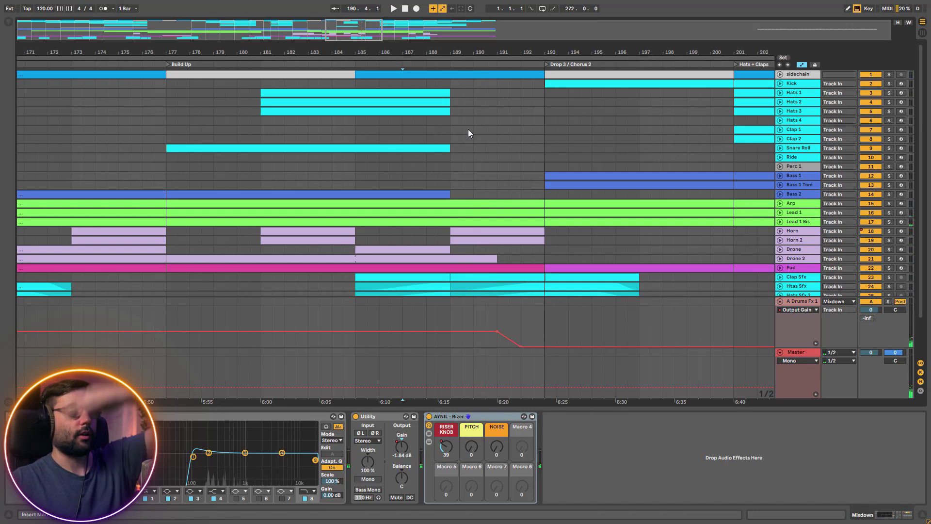
Play the transition into Drop 3 / Chorus 2 from bar 189 and again from bar 188
left_click(464, 191)
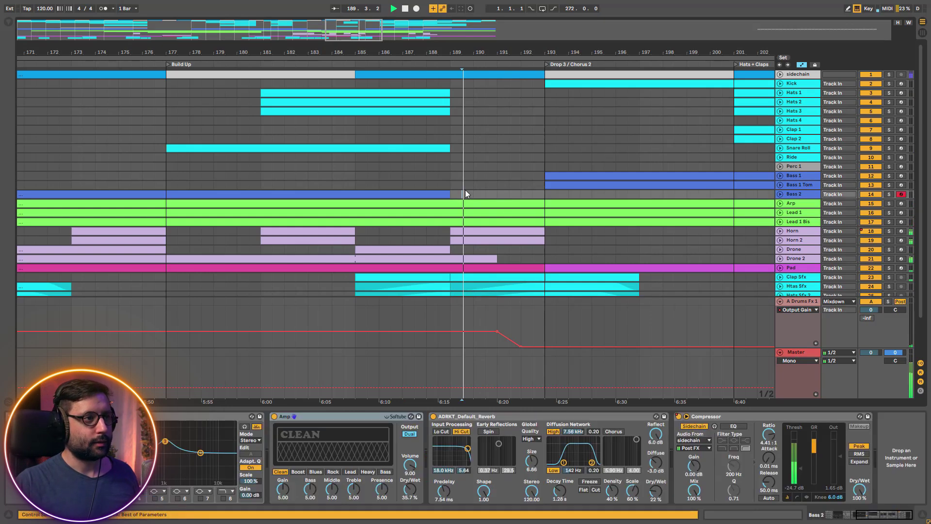
left_click(435, 182)
key("space")
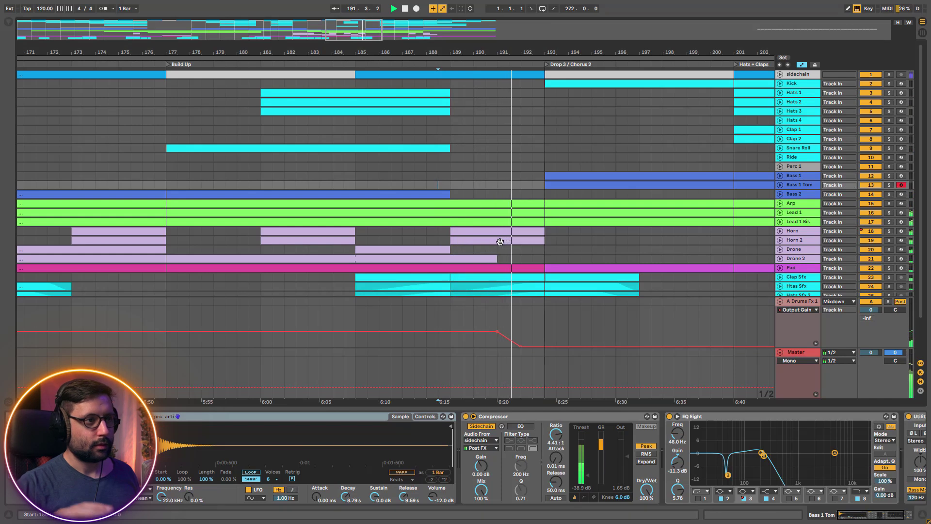
Expand the Arp track's automation lanes and play them from bar 189, then from bar 185
left_click(779, 204)
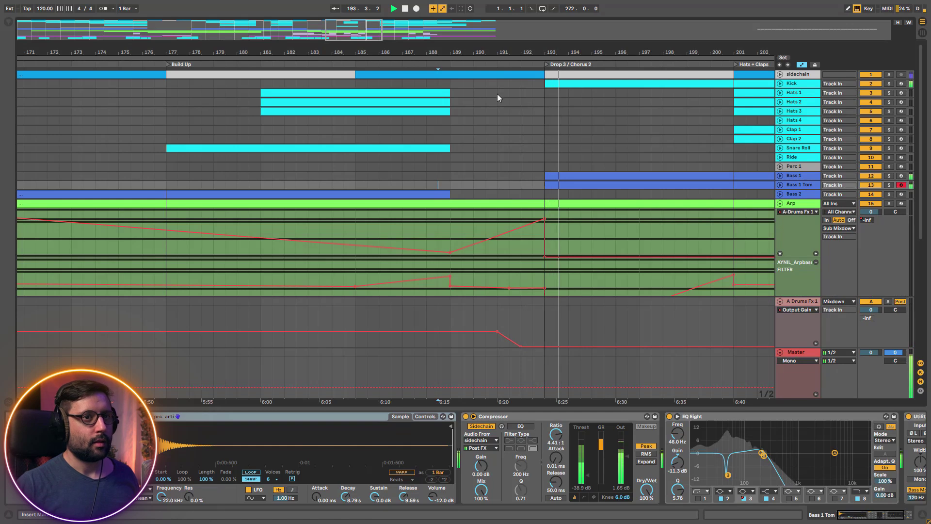
left_click(451, 231)
mouse_move(372, 52)
left_mouse_down()
mouse_move(318, 64)
mouse_move(369, 66)
left_mouse_up()
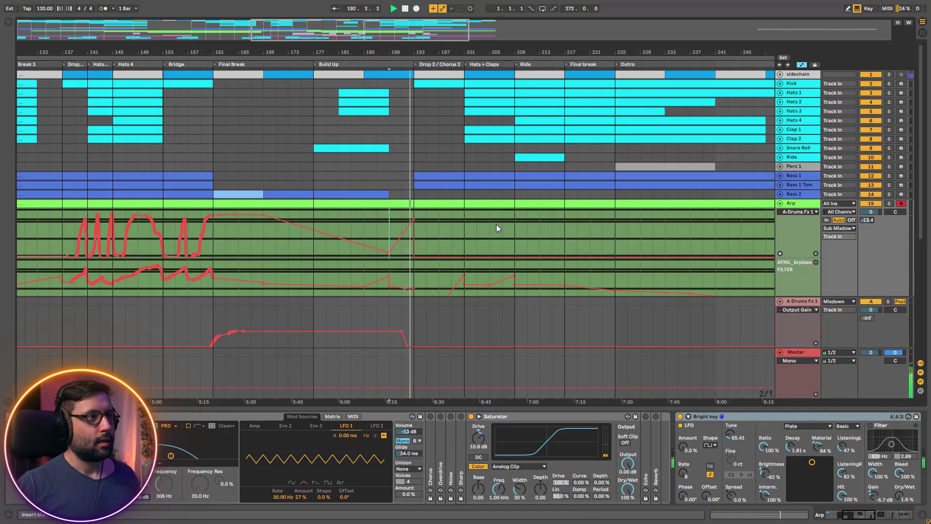
left_click(363, 226)
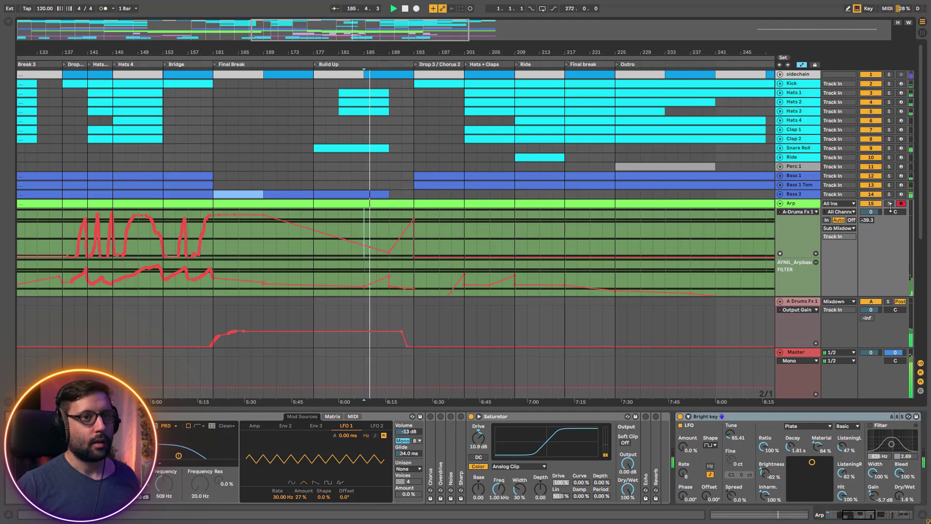
left_click_drag(383, 42, 370, 45)
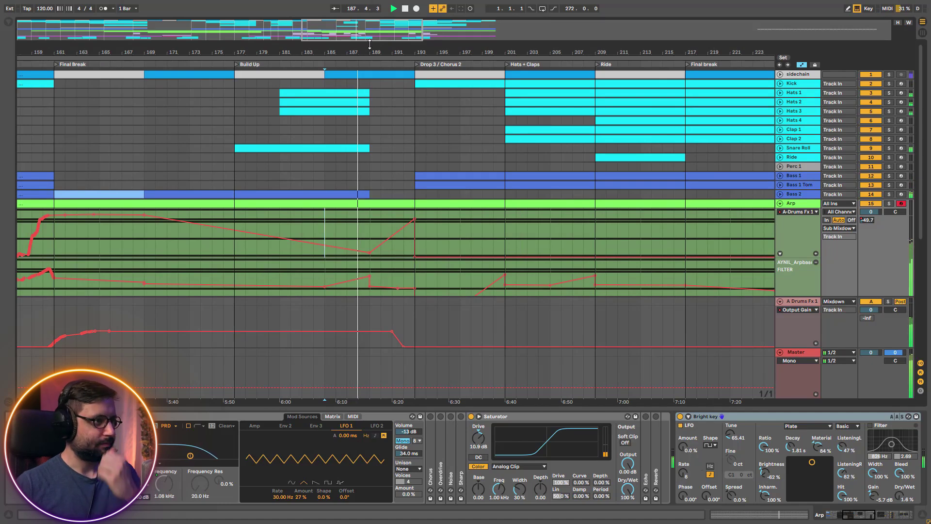
Examine the Arp track's Filter and A-Drums Fx 1 automation leading into Drop 3 / Chorus 2 during playback
scroll(366, 223, "down", 10)
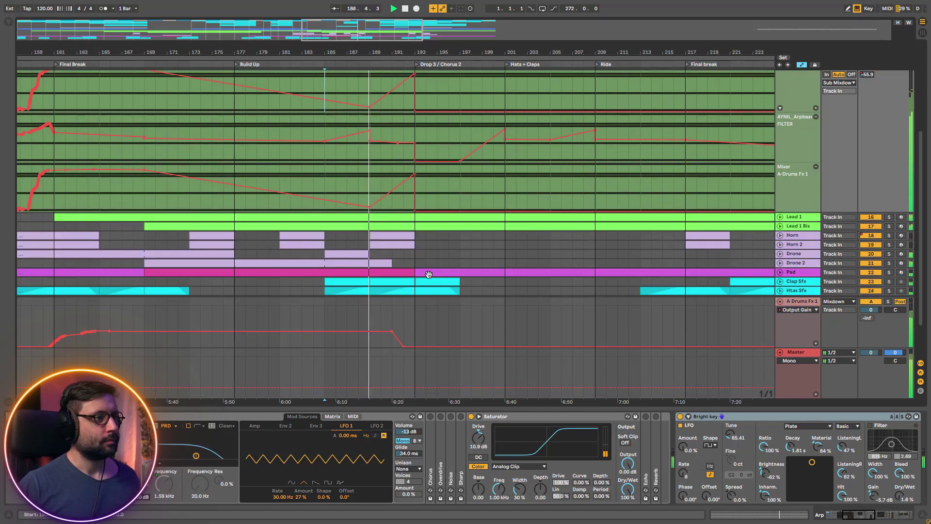
scroll(391, 251, "down", 2)
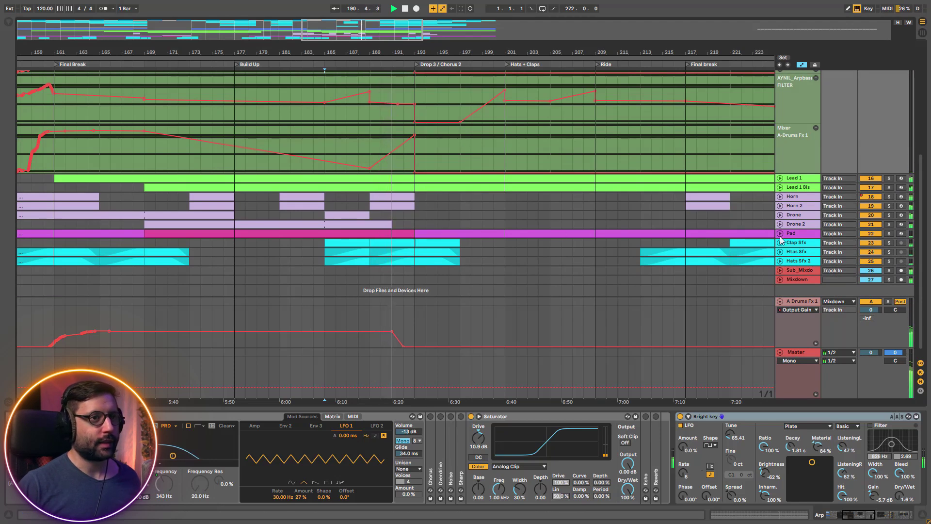
scroll(374, 202, "up", 5)
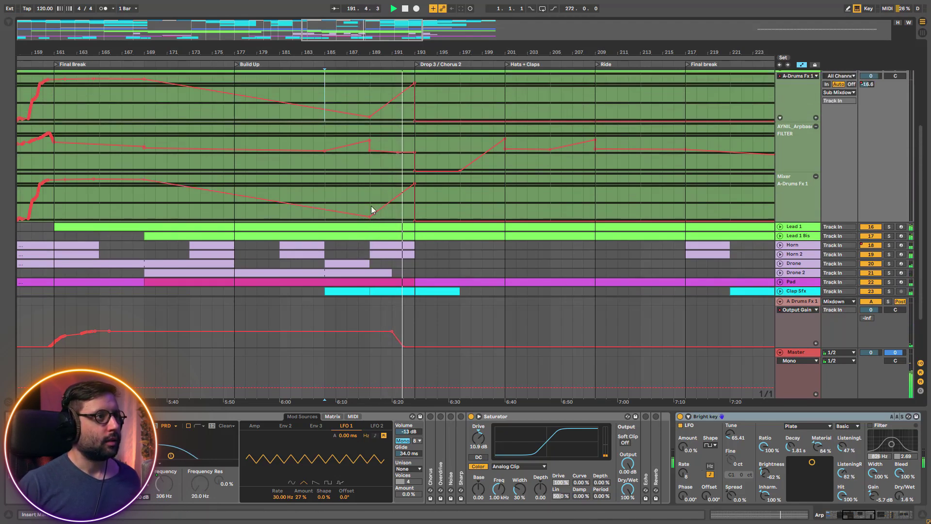
scroll(432, 234, "up", 3)
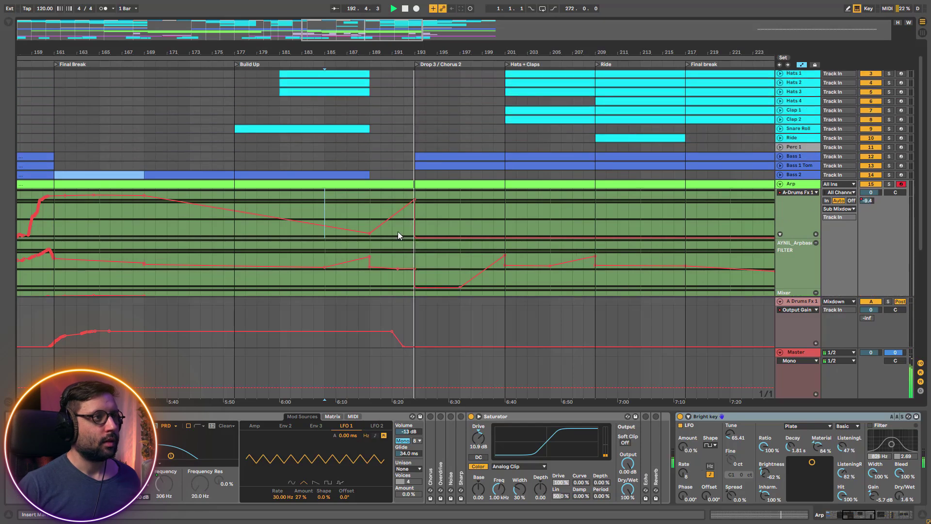
scroll(404, 228, "up", 2)
scroll(590, 167, "down", 2)
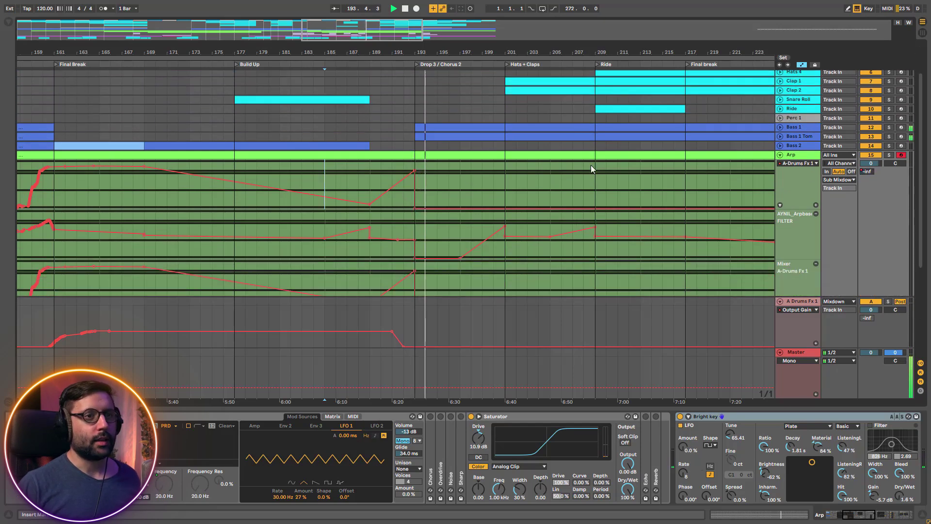
Collapse the Arp track and view the arrangement of all tracks from the Bridge to the Outro
left_click_drag(533, 53, 488, 25)
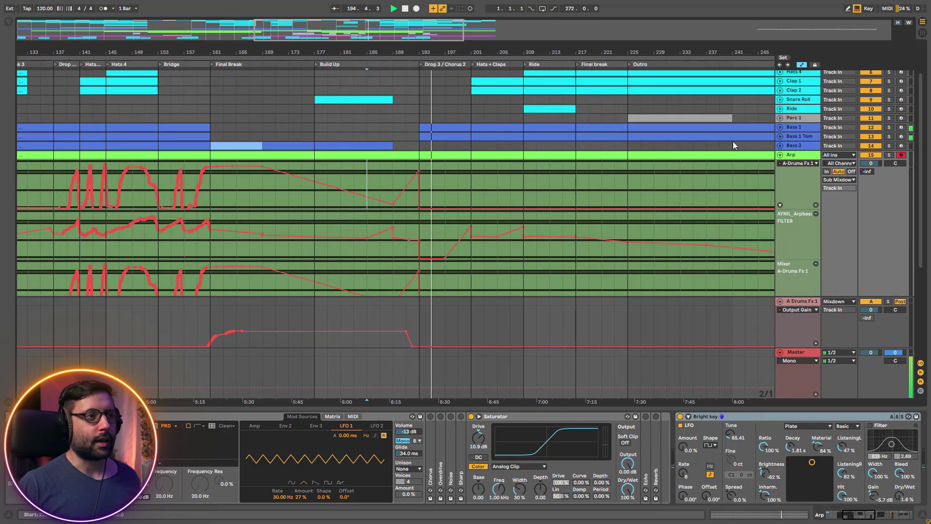
left_click(782, 157)
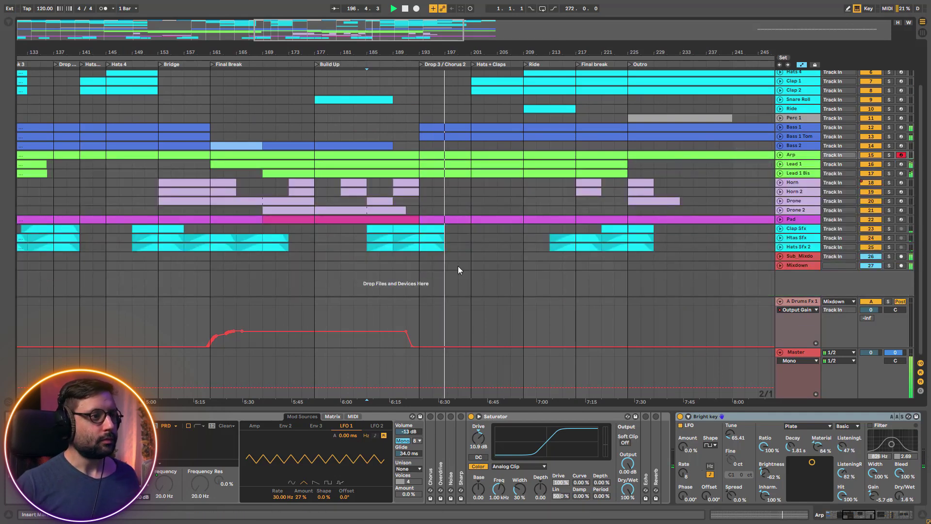
left_click_drag(378, 36, 379, 48)
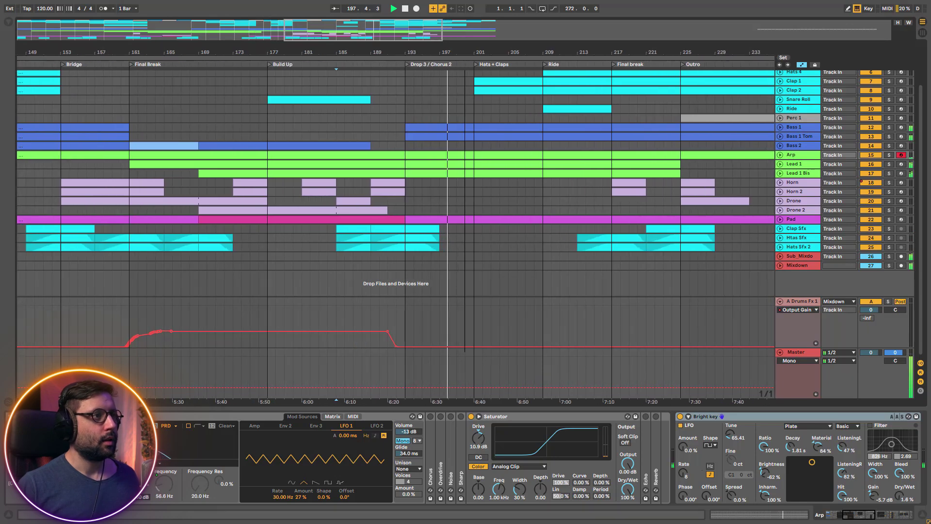
scroll(406, 183, "up", 3)
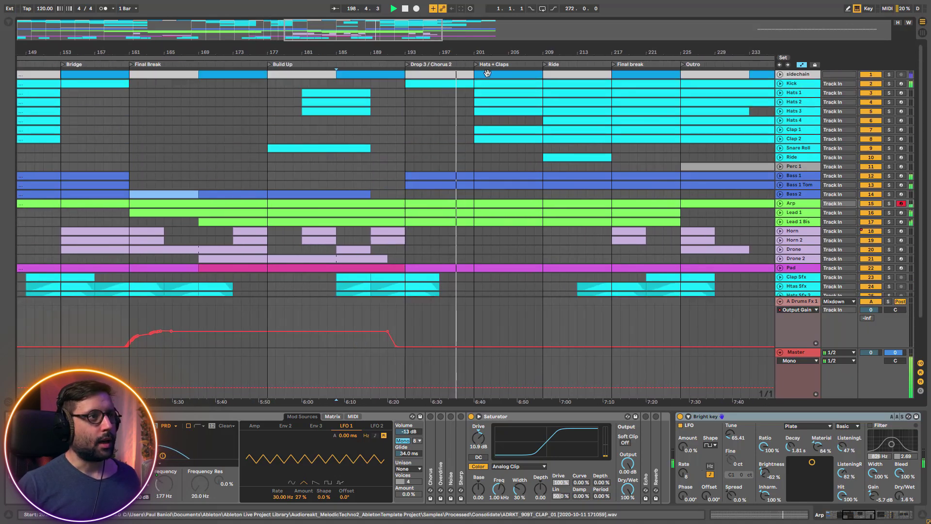
Expand the Arp track, play from bar 201 at Hats + Claps, and examine its Filter automation
left_click(474, 121)
left_click(779, 207)
key("space")
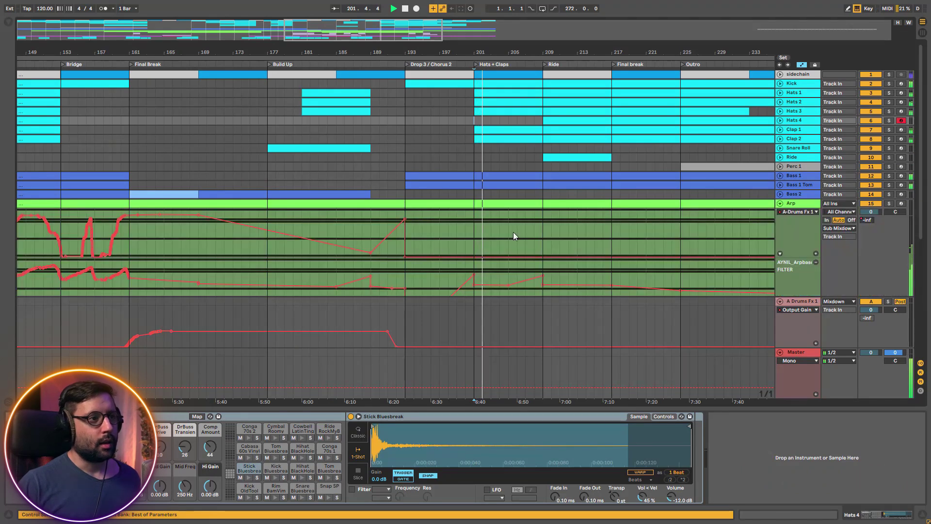
scroll(491, 236, "down", 3)
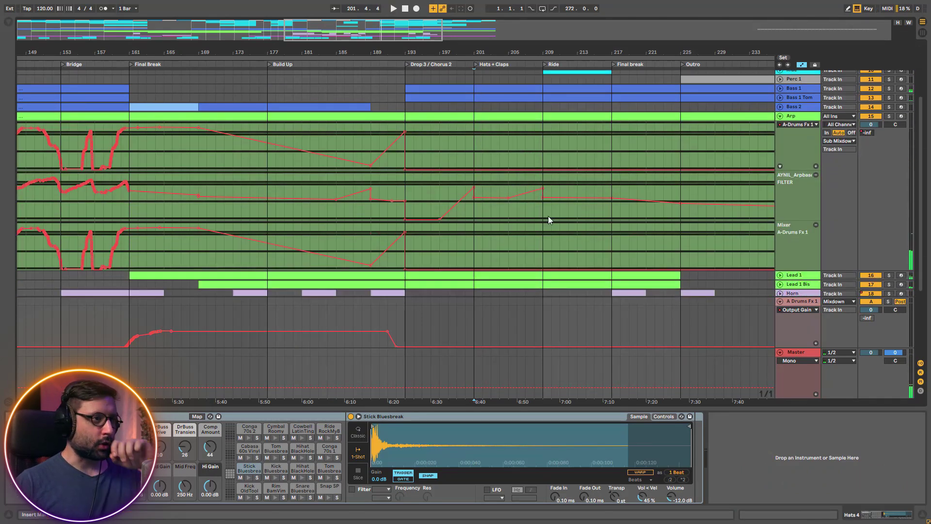
scroll(533, 215, "down", 2)
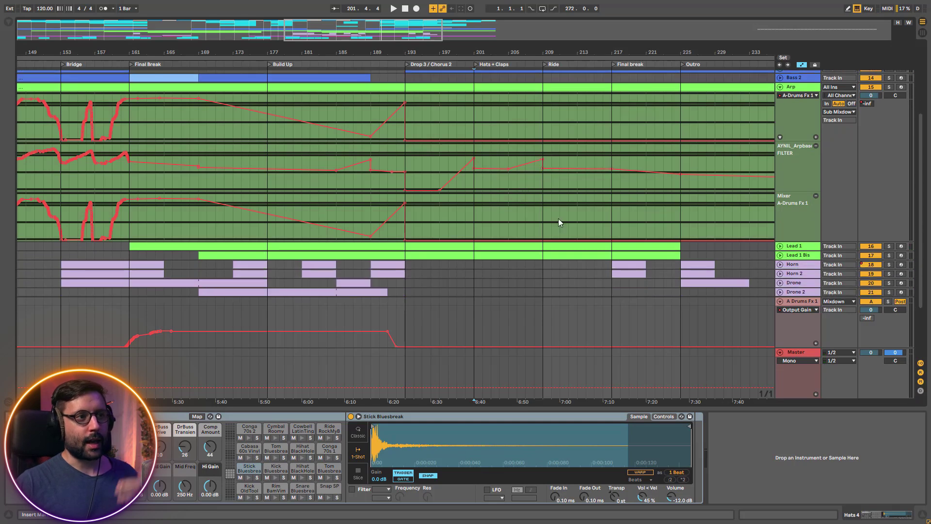
Expand the Lead 1 track's automation lanes and play the Hats + Claps section from bar 201
left_click(779, 246)
scroll(518, 212, "down", 8)
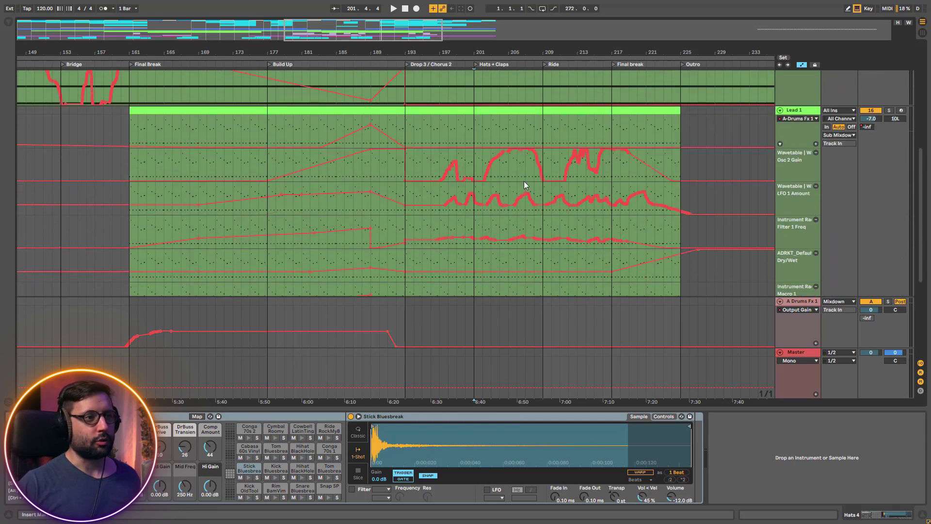
left_click(475, 169)
key("space")
scroll(480, 160, "up", 10)
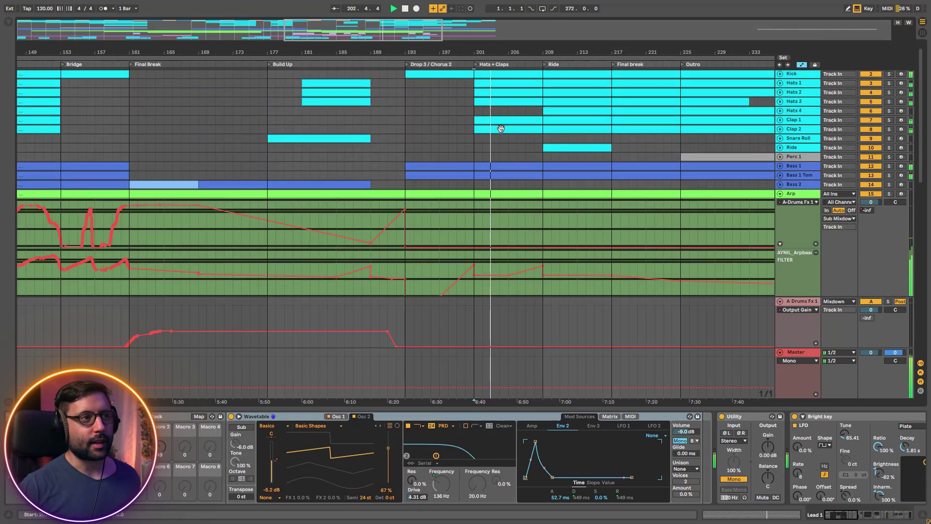
Collapse the Arp track and examine the Lead 1 Osc 2 Gain and LFO 1 Amount automation during playback
left_click(780, 193)
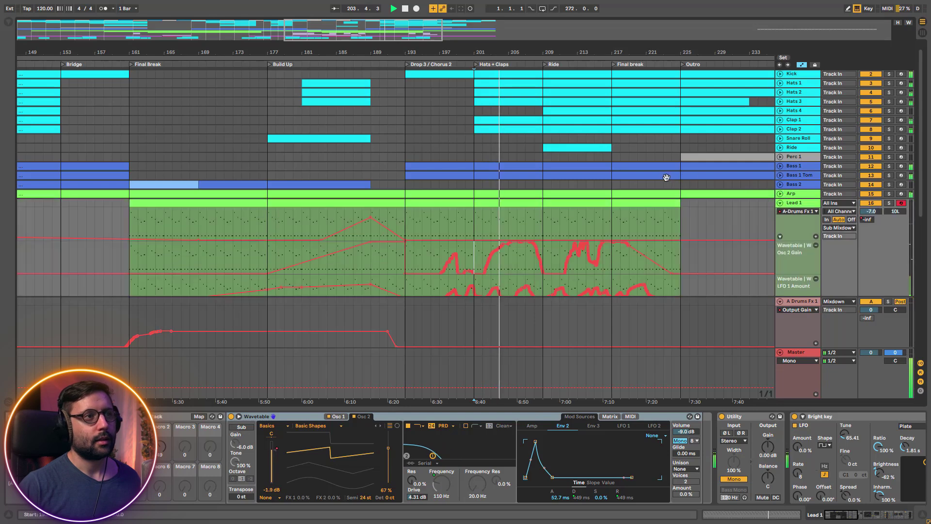
scroll(526, 158, "down", 8)
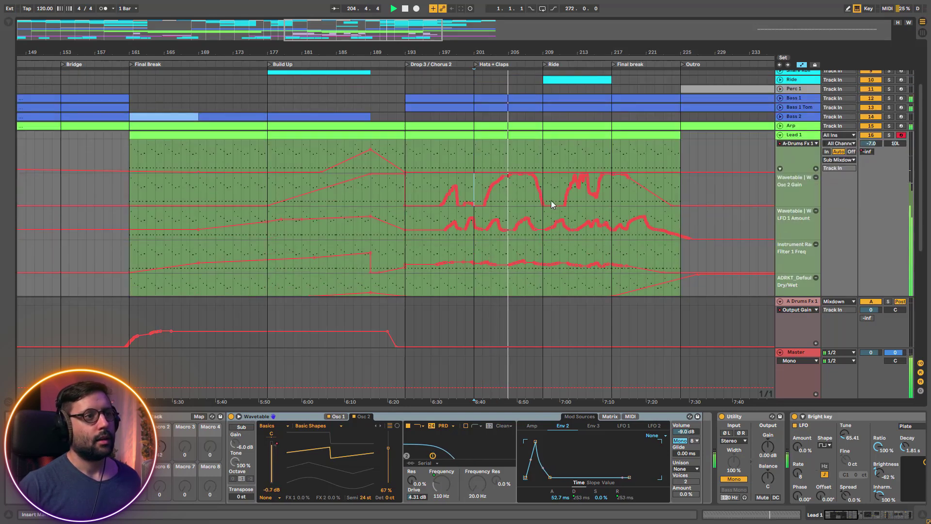
scroll(550, 208, "down", 2)
scroll(557, 228, "up", 6)
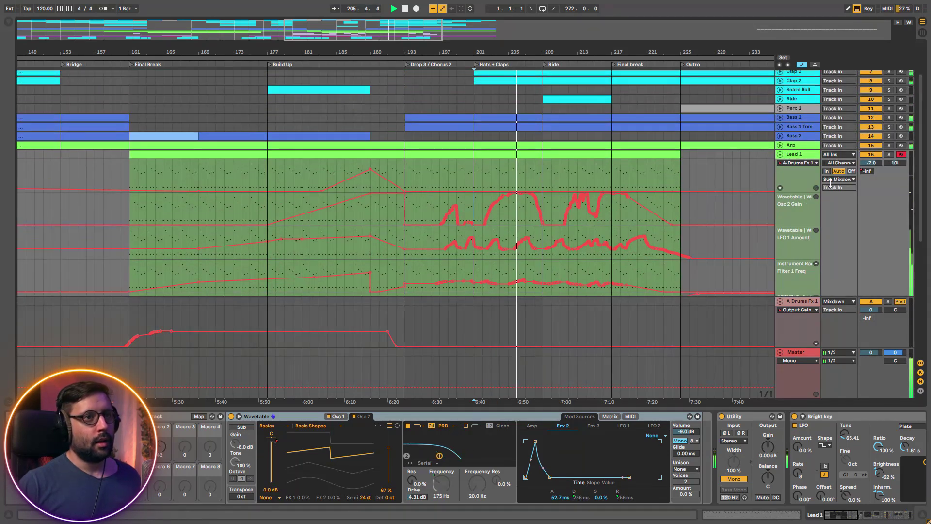
Expand the Arp track and display its AYNIL_Arpbase Arpeggiator Transpose Steps automation
left_click(780, 146)
scroll(548, 223, "down", 5)
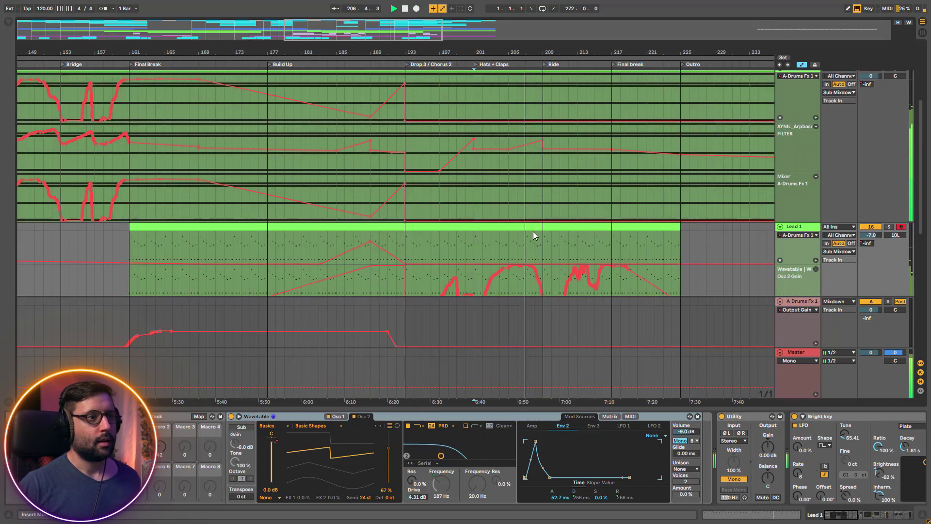
scroll(557, 219, "up", 2)
scroll(577, 201, "up", 4)
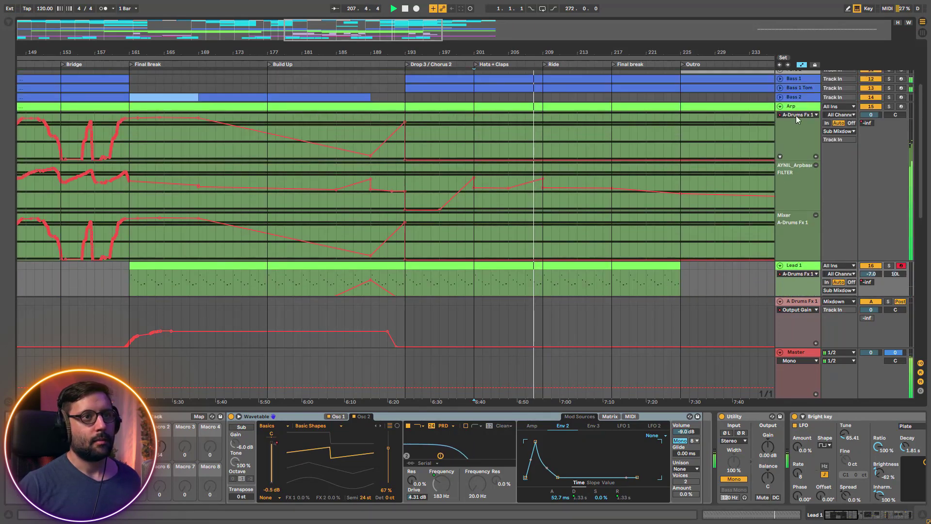
left_click(797, 122)
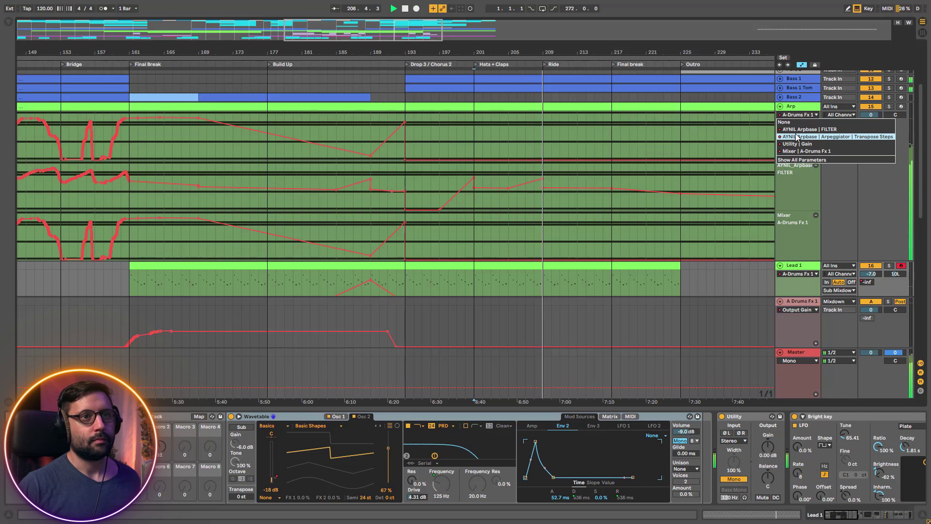
left_click(795, 134)
Stop playback and compare the Arp's Transpose Steps automation across the arrangement from Drop 1 to the Outro
left_click_drag(448, 41, 393, 11)
key("space")
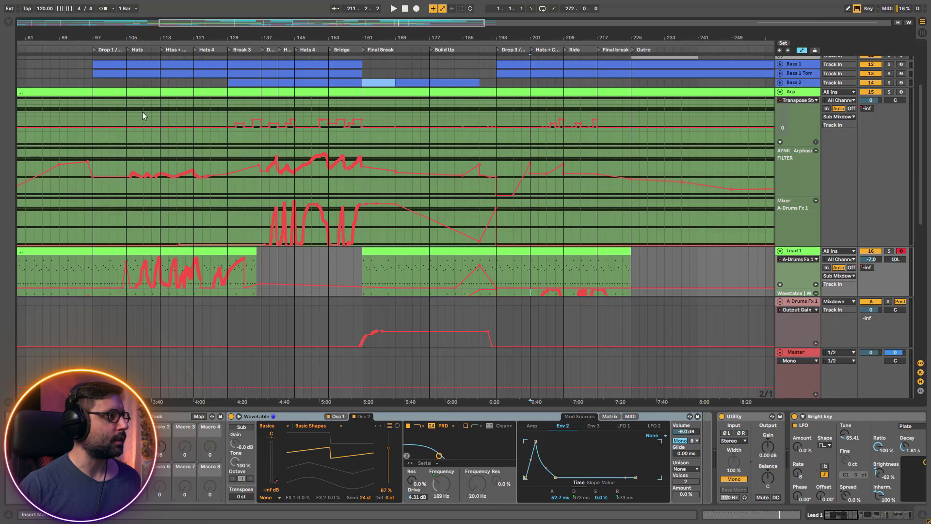
left_click_drag(402, 32, 437, 54)
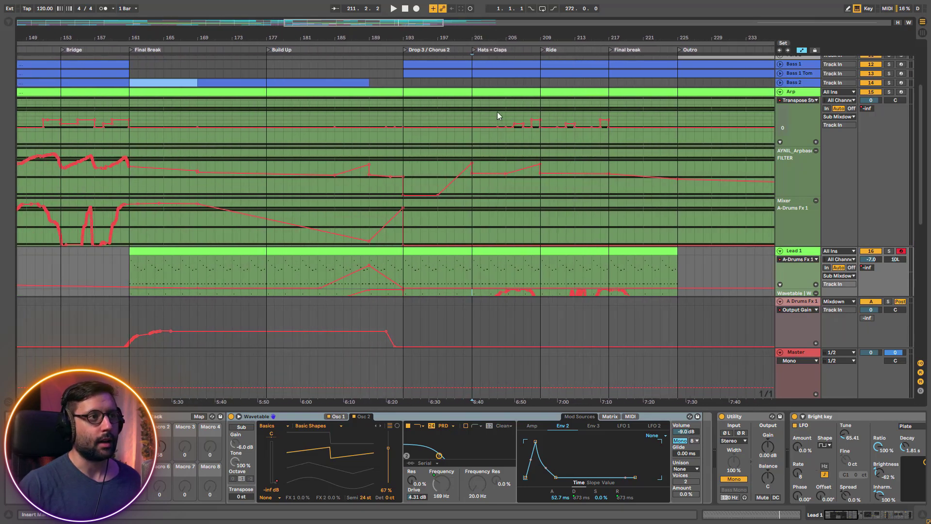
Play the Hats + Claps section from around bar 204 and bring the drum tracks into view above the Arp automation
left_click_drag(496, 111, 504, 30)
key("space")
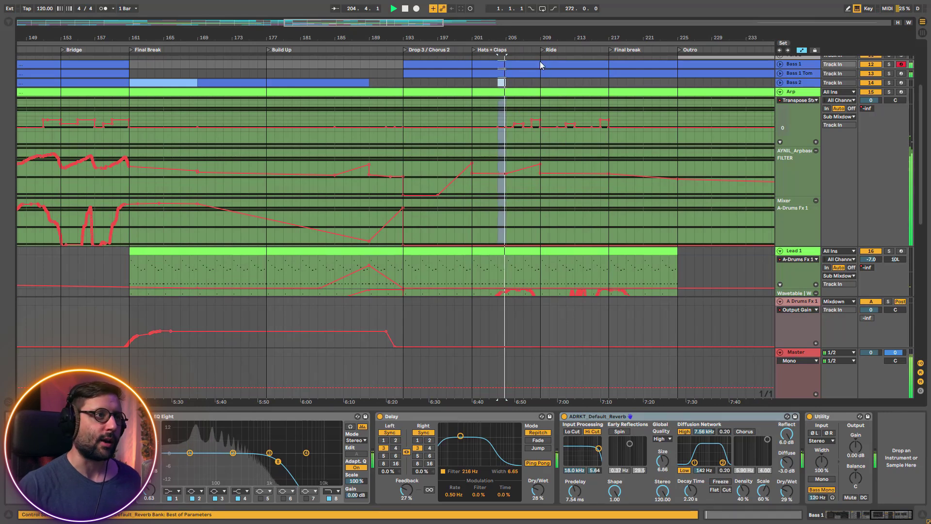
scroll(554, 130, "up", 4)
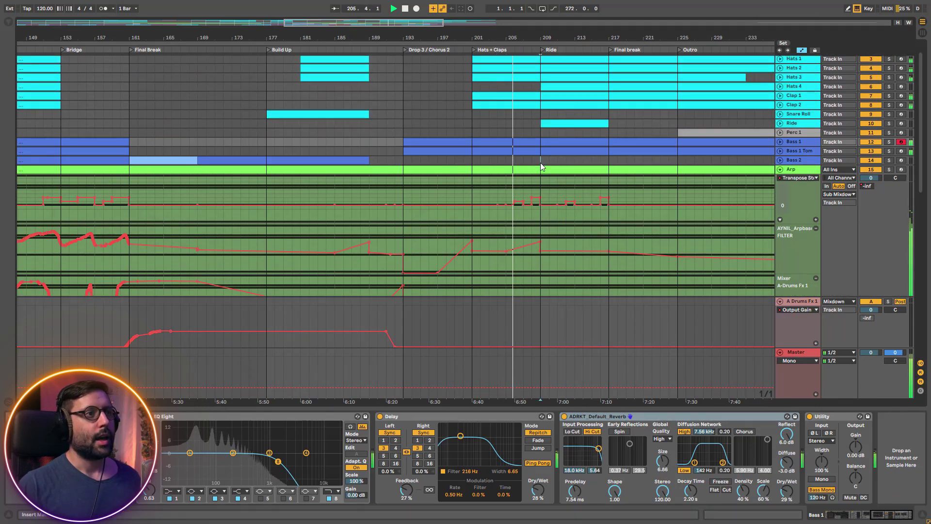
Play the Ride section from bar 209, skip ahead to bar 215, and follow playback into the Final break
left_click(540, 162)
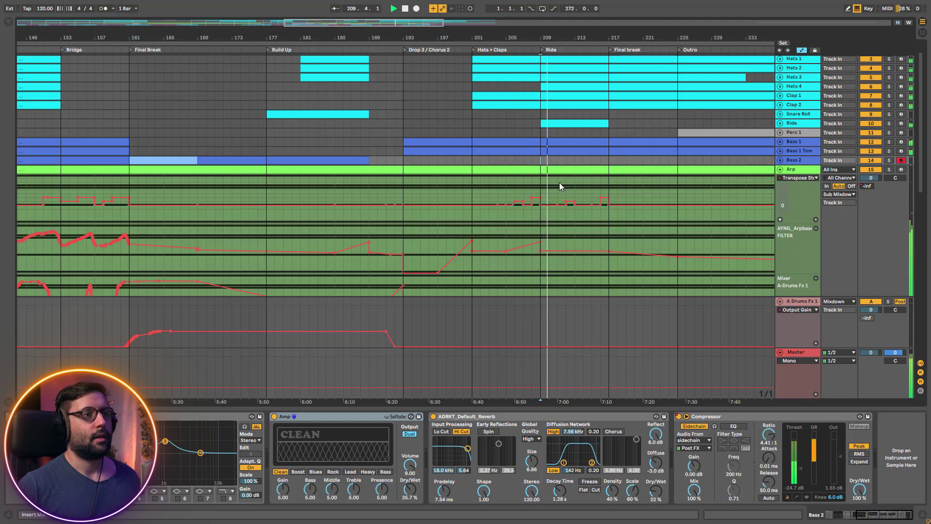
left_click(593, 160)
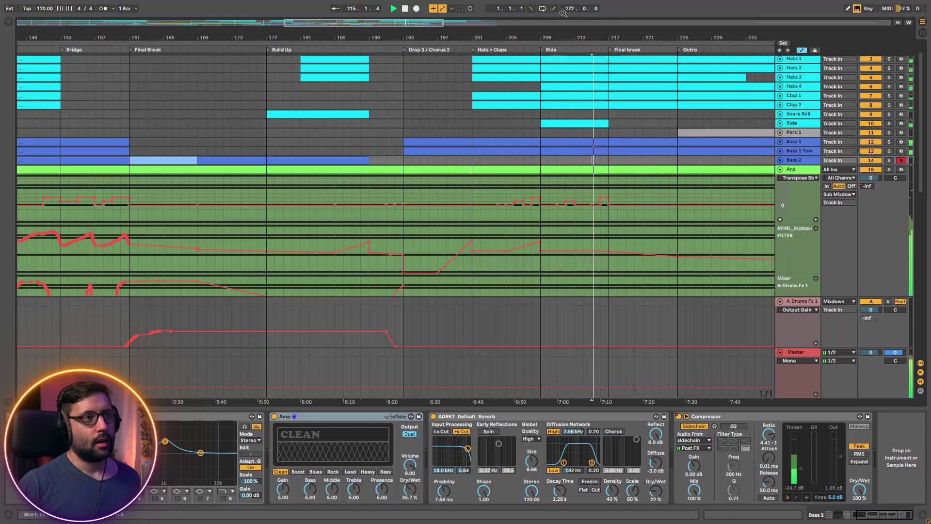
left_click_drag(567, 36, 540, 41)
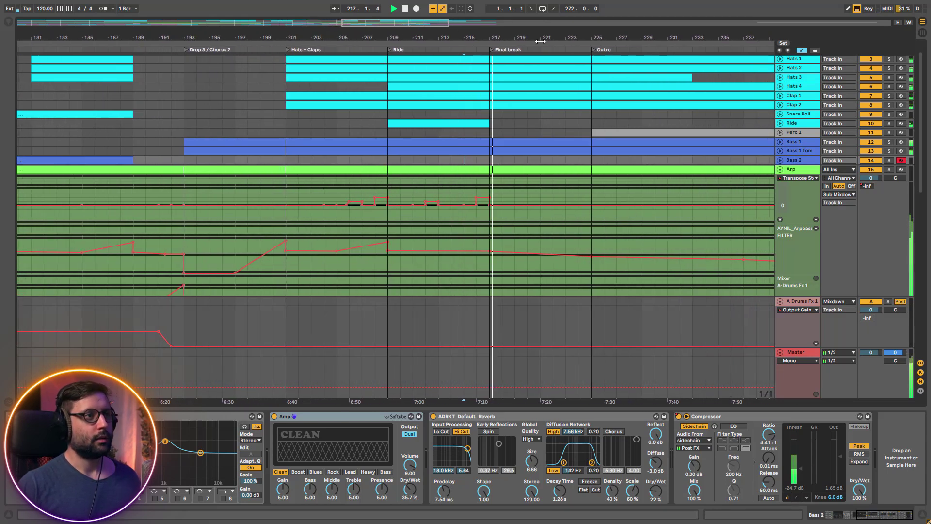
left_click_drag(540, 42, 582, 53)
left_click_drag(496, 33, 390, 33)
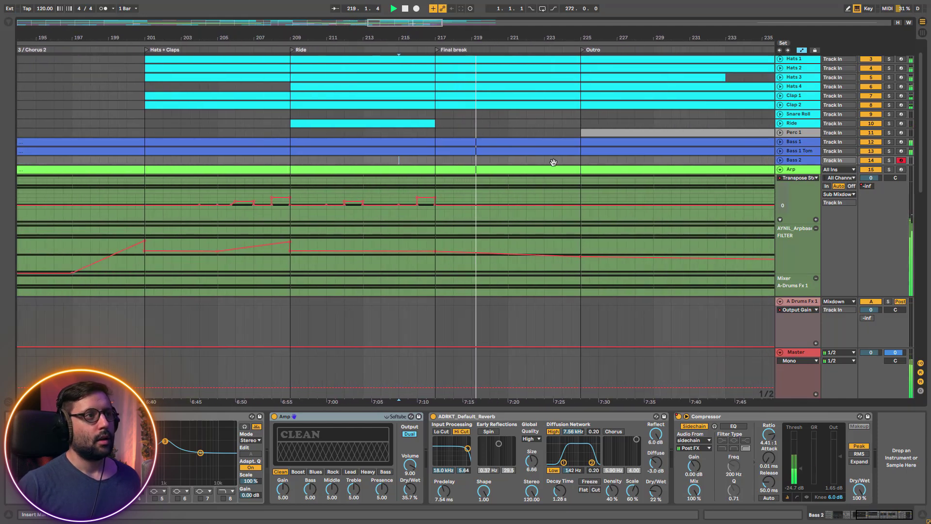
Examine the Lead 1 automation lanes through the Final break during playback, then stop playback
scroll(572, 203, "down", 5)
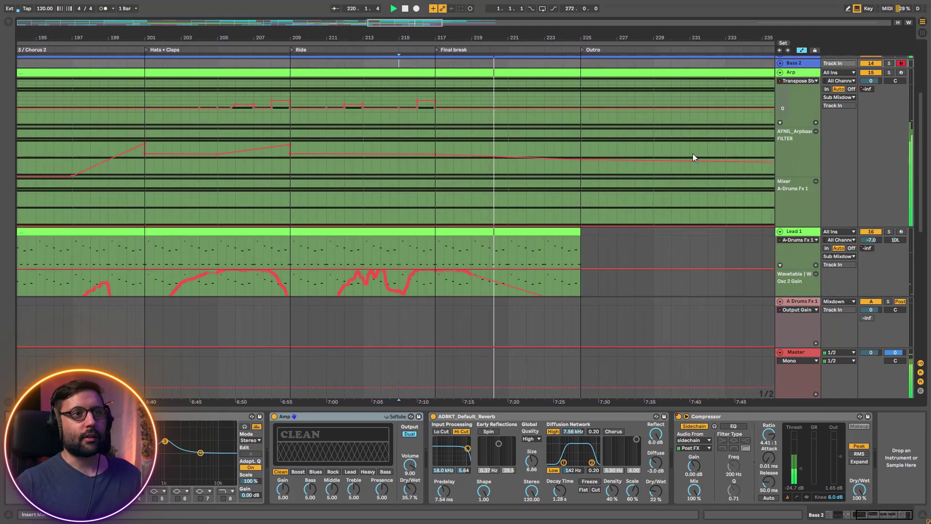
scroll(414, 238, "down", 3)
scroll(414, 239, "down", 3)
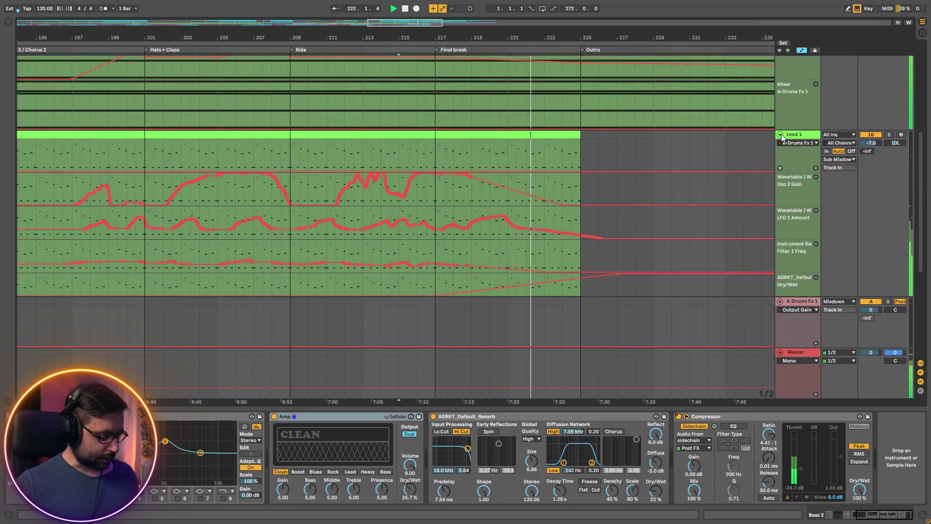
key("space")
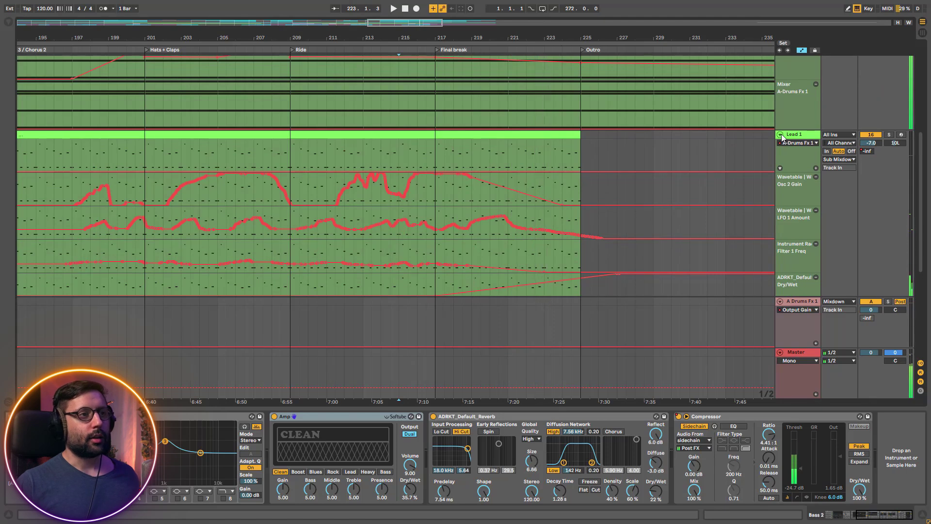
Compare the drum clips, Arp FILTER automation and Lead 1 automation lanes across the Final break and the start of the Outro
scroll(586, 227, "down", 4)
scroll(585, 231, "up", 12)
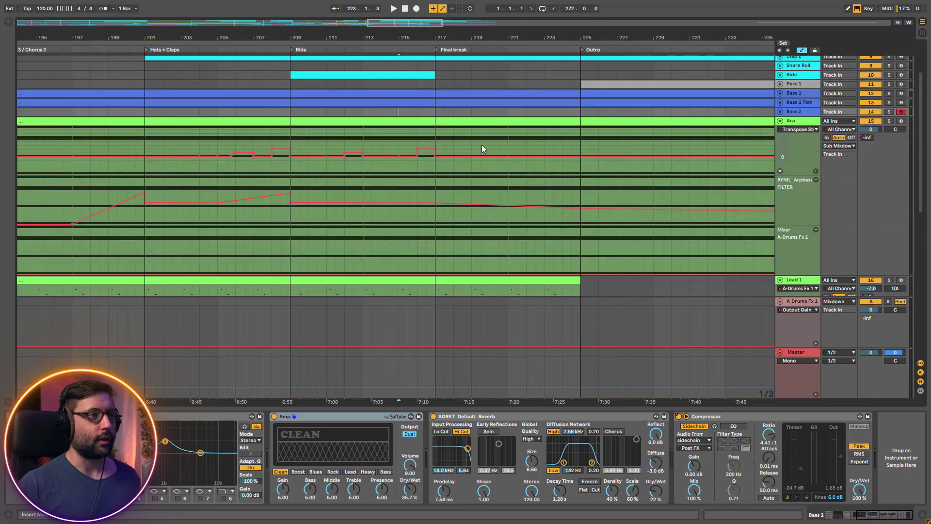
scroll(453, 149, "up", 4)
scroll(453, 150, "down", 2)
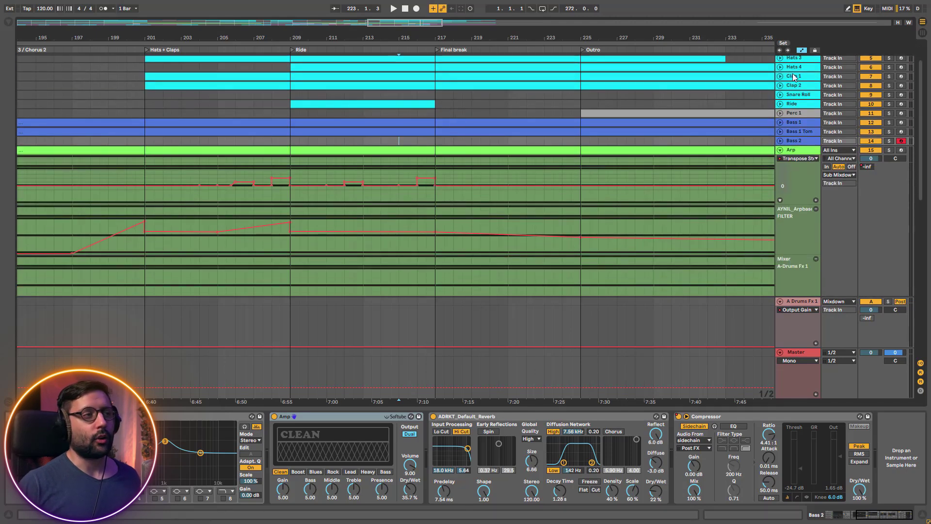
scroll(522, 151, "down", 12)
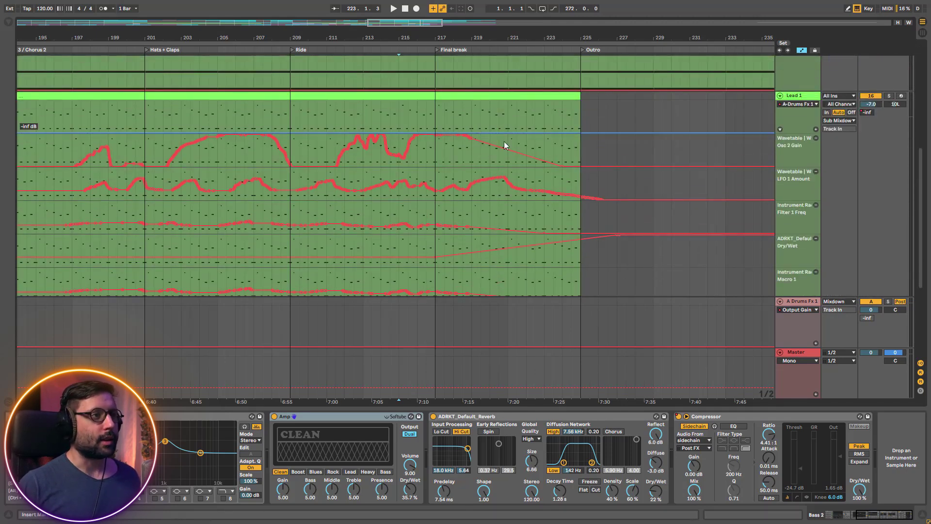
scroll(511, 201, "down", 8)
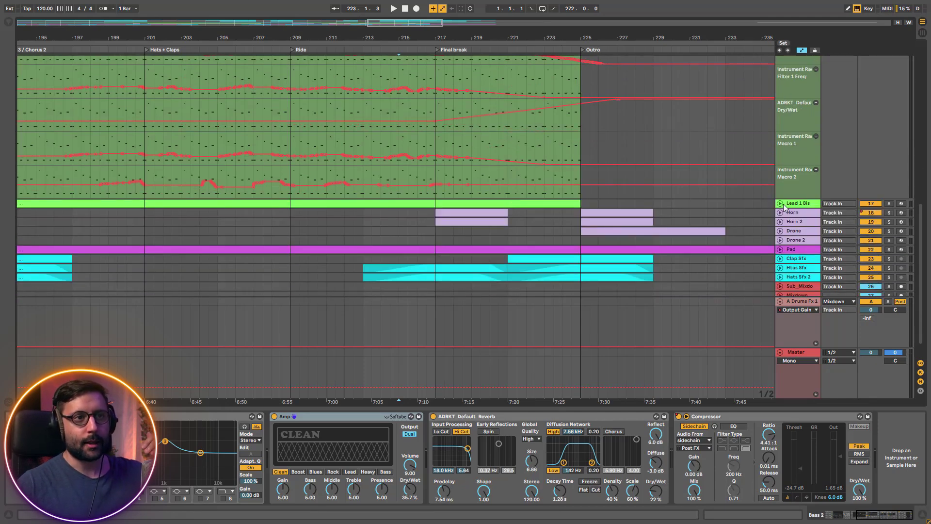
scroll(785, 206, "up", 15)
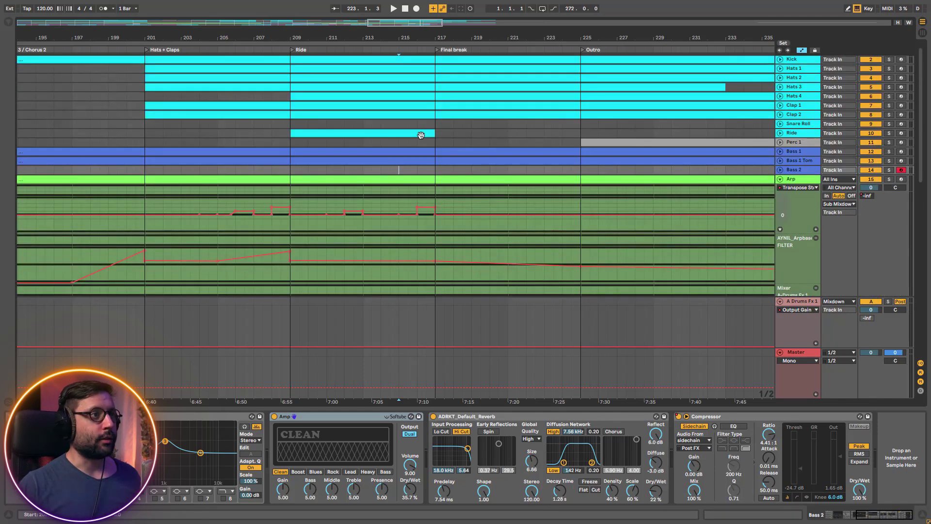
Play the Outro from bar 225 and examine the Arp's FILTER automation and the Lead 1 lanes through to the track's end
left_click(577, 143)
left_click(589, 133)
key("space")
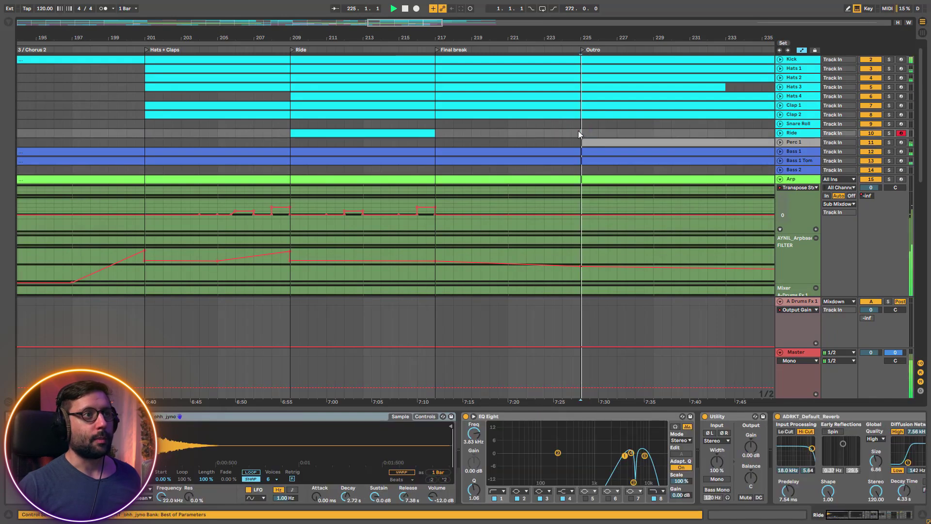
left_click_drag(328, 23, 498, 22)
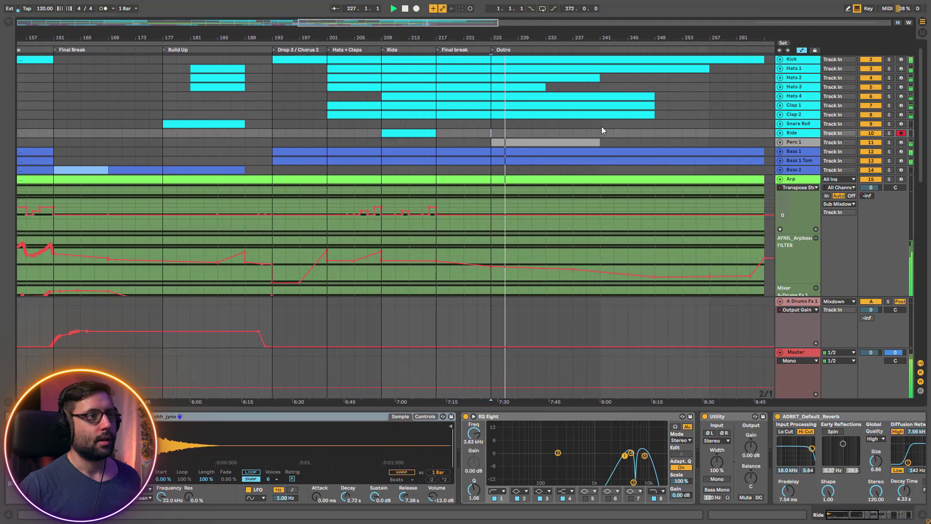
scroll(557, 206, "down", 3)
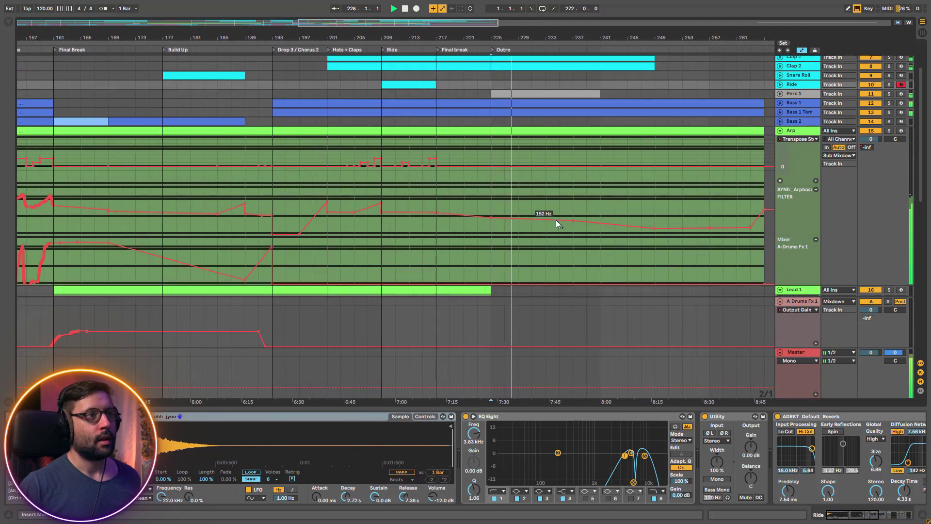
scroll(592, 183, "up", 3)
scroll(592, 182, "down", 7)
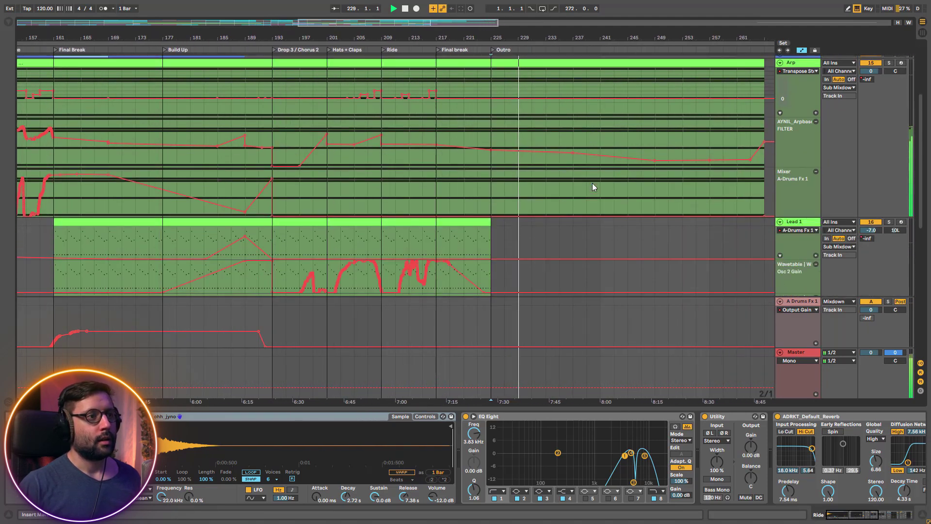
scroll(589, 68, "up", 2)
Collapse the Arp and Lead 1 tracks and bring all drum tracks back into view
left_click(780, 119)
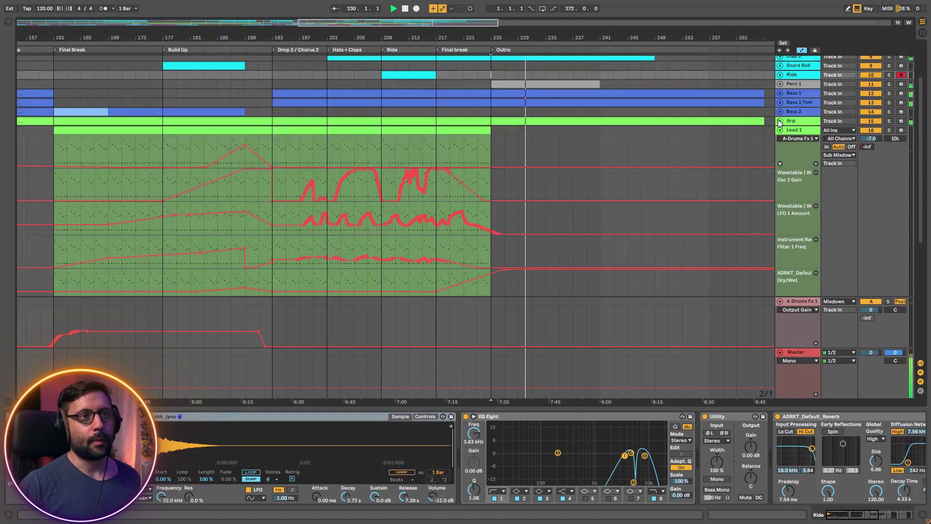
left_click(779, 131)
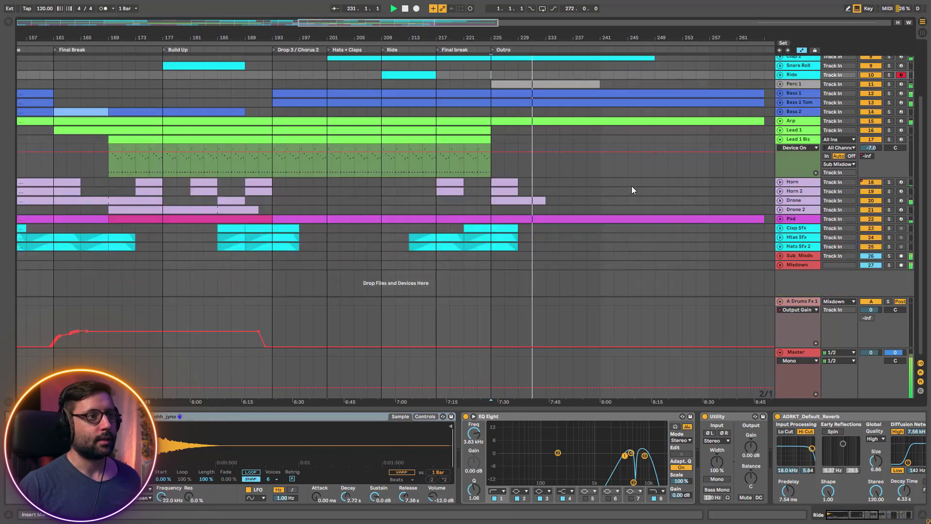
scroll(630, 189, "up", 5)
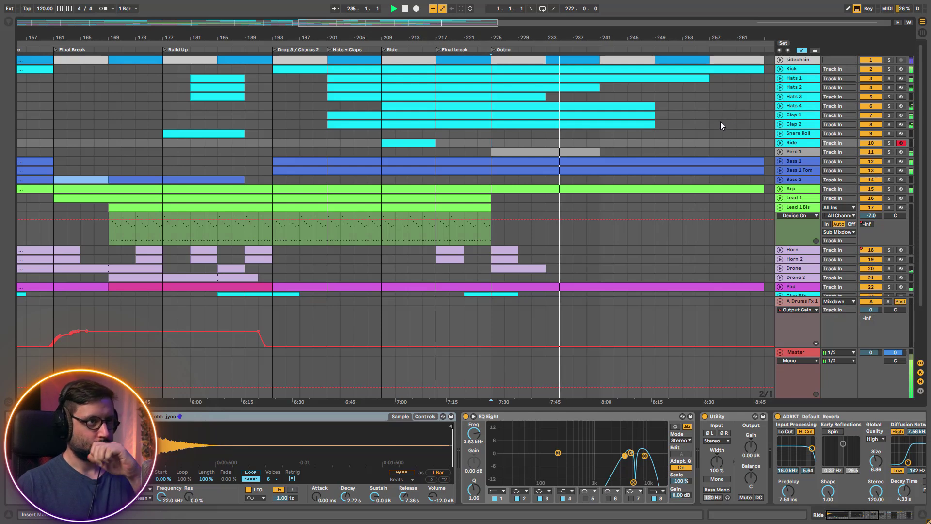
Audition the Outro's drum drop-outs by playing from bar 239, bar 241 and bar 249
left_click(581, 141)
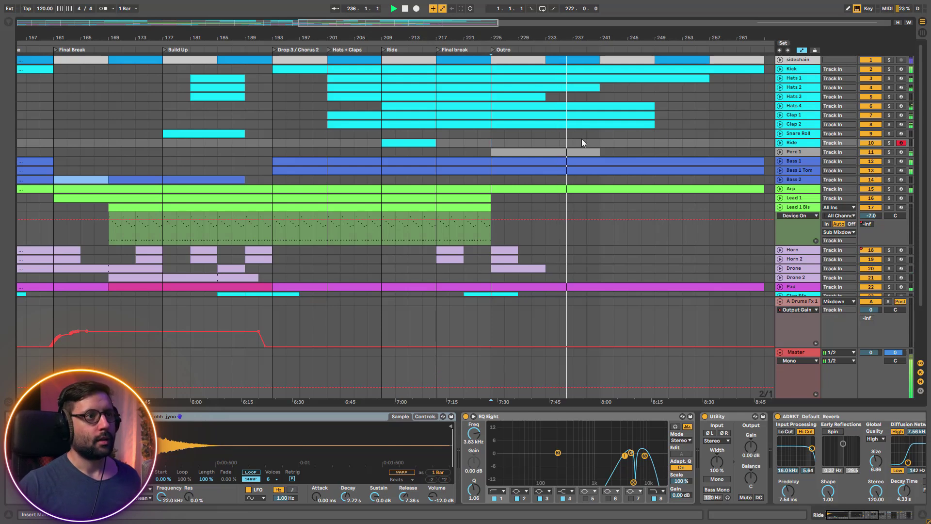
key("space")
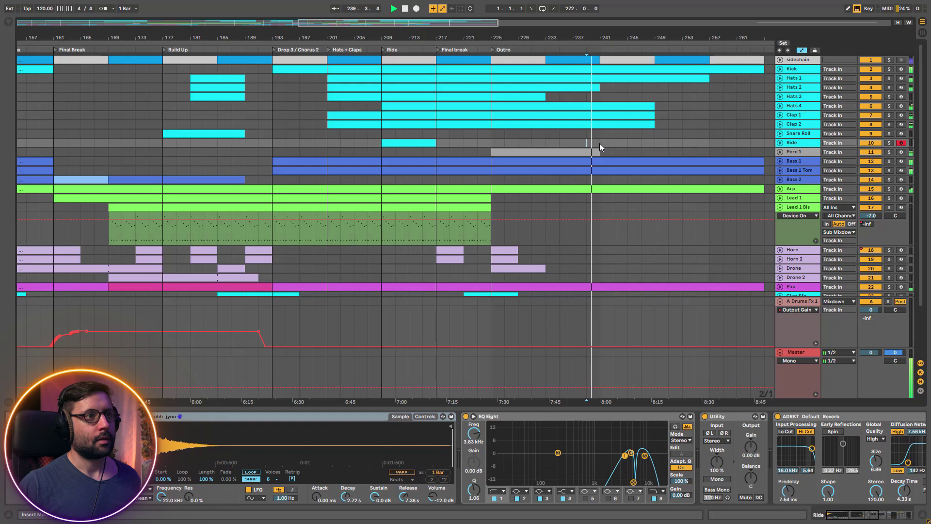
left_click(600, 143)
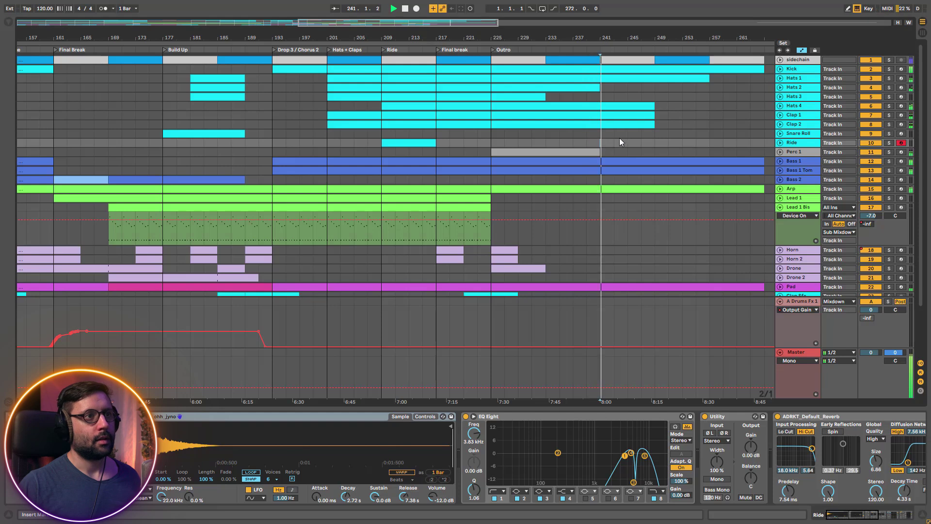
left_click(652, 138)
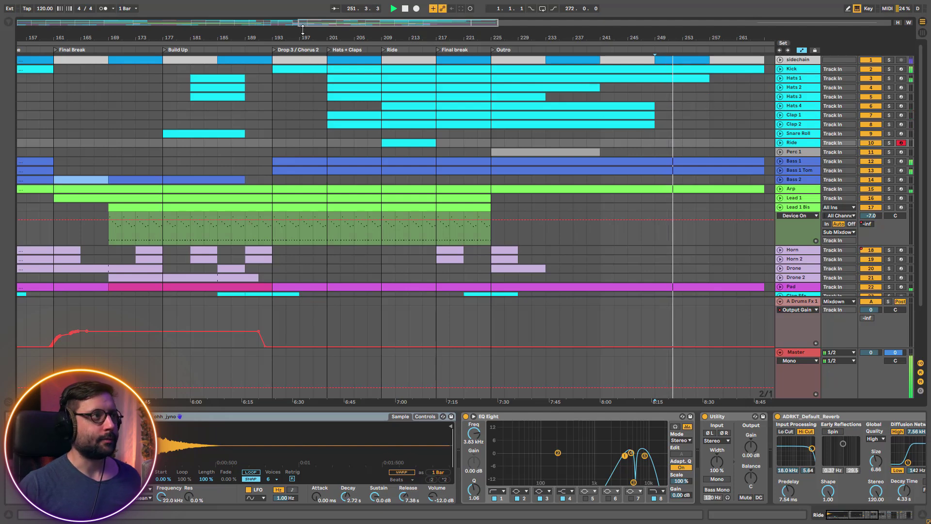
Collapse the Lead 1 Bis and A Drums Fx 1 tracks, stop playback, and fit the whole arrangement in view
left_click_drag(339, 24, 316, 6)
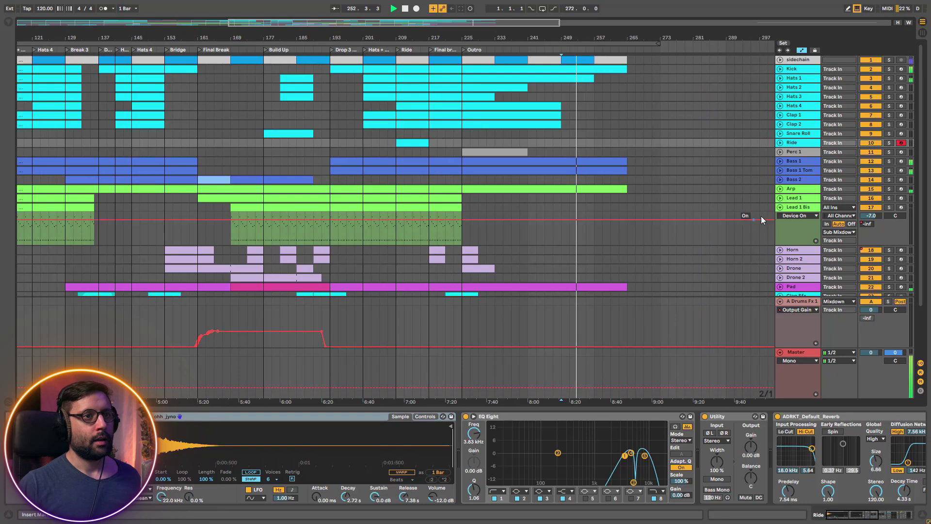
left_click(780, 208)
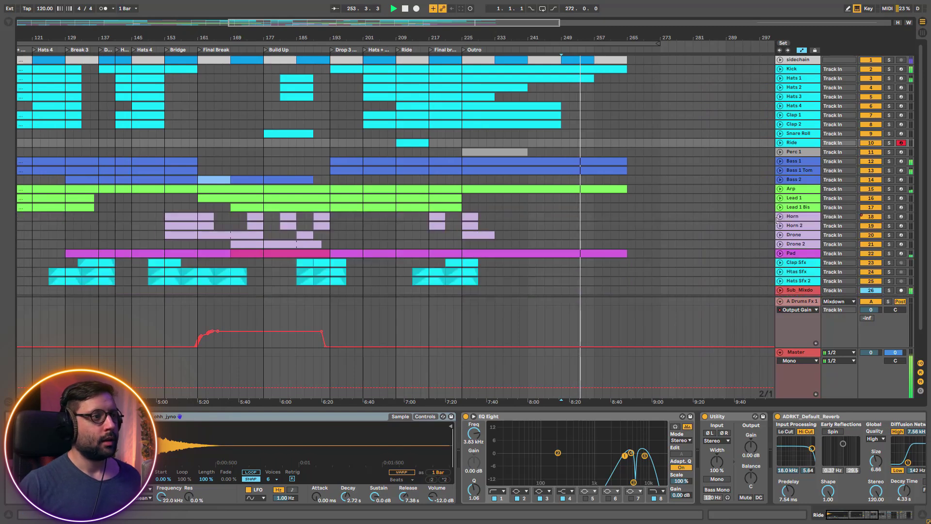
left_click(780, 301)
left_click_drag(468, 23, 404, 9)
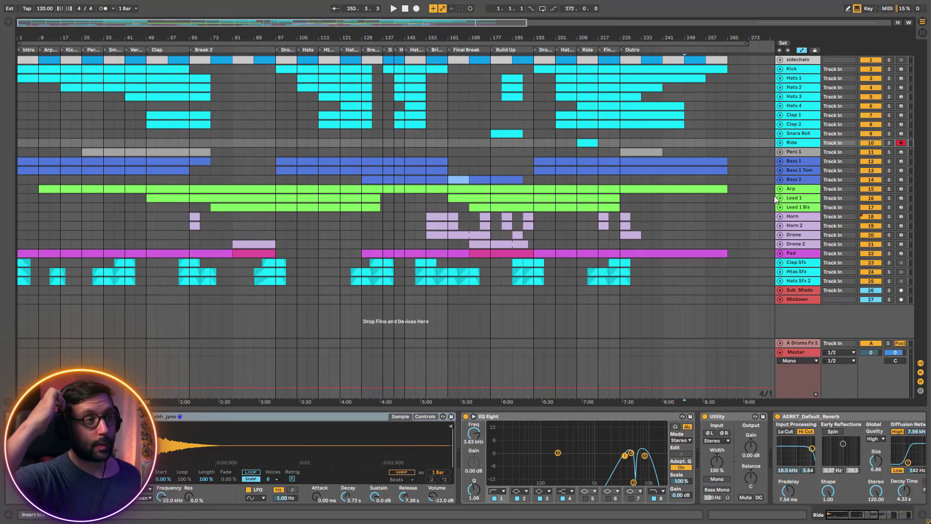
Expand the Hats 2 track and display its Utility Gain automation
left_click(780, 89)
left_click(797, 96)
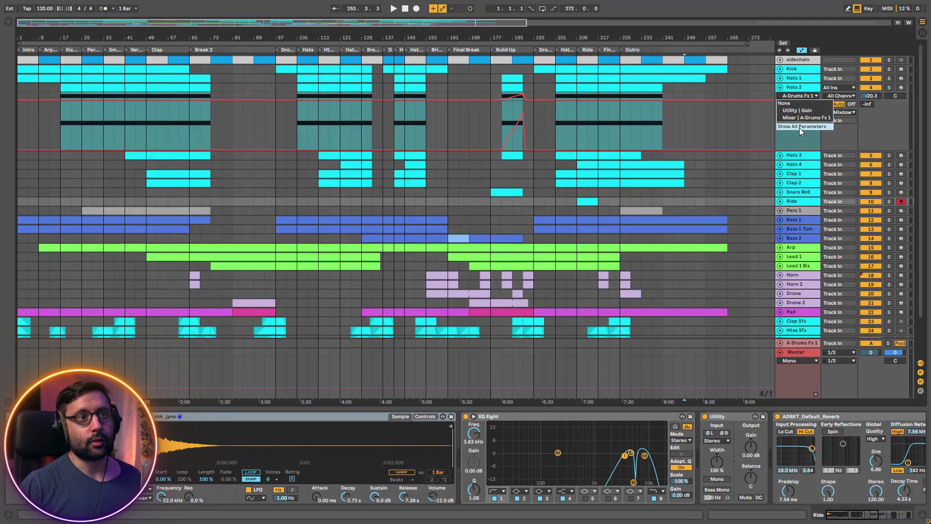
left_click(798, 126)
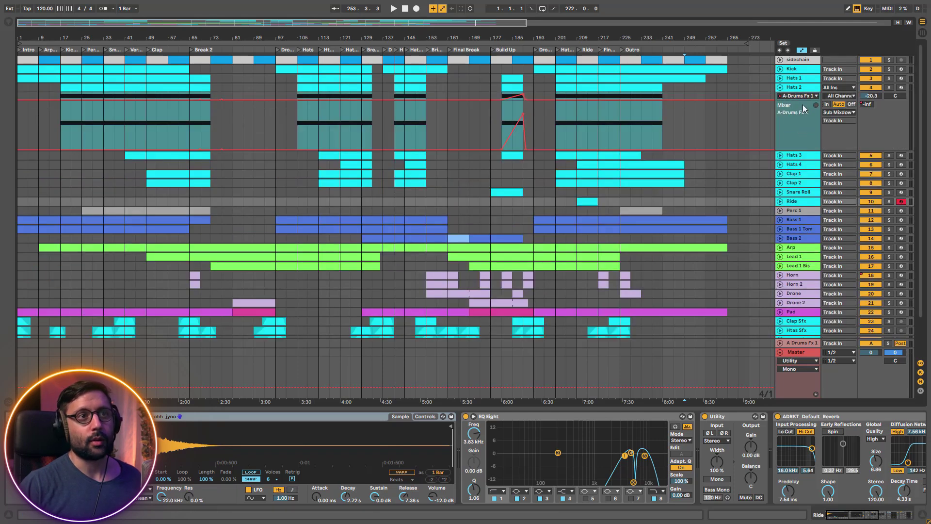
left_click(797, 131)
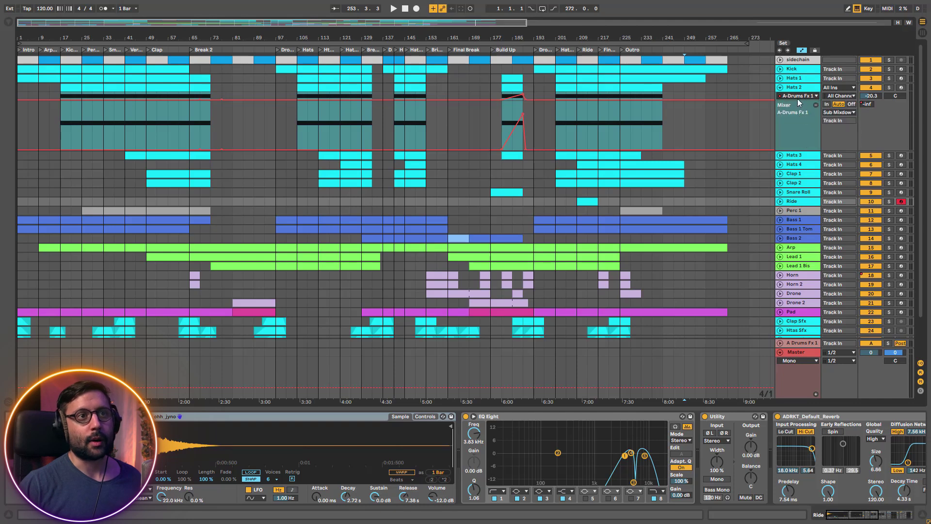
left_click(793, 99)
left_click(797, 111)
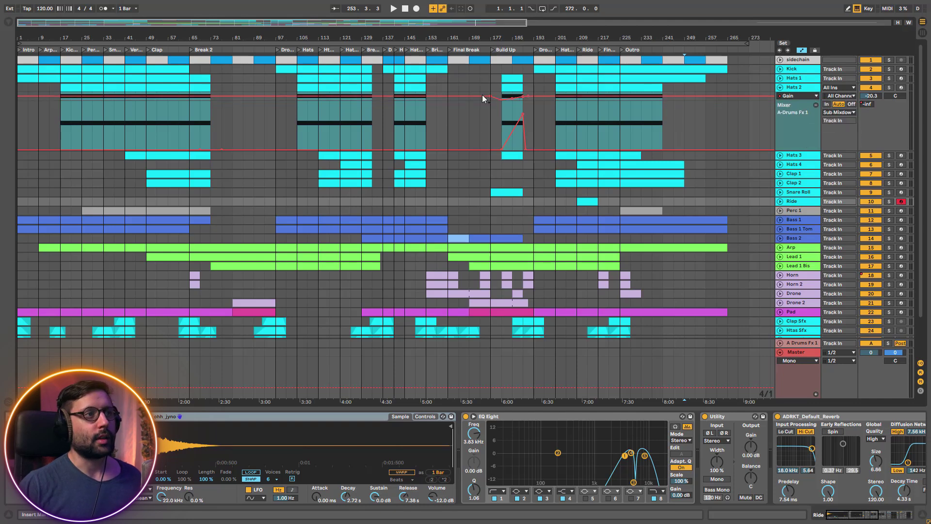
Compare the Build Up automation on Hats 2 and Hats 3, then collapse both tracks
left_click(780, 88)
left_click(780, 97)
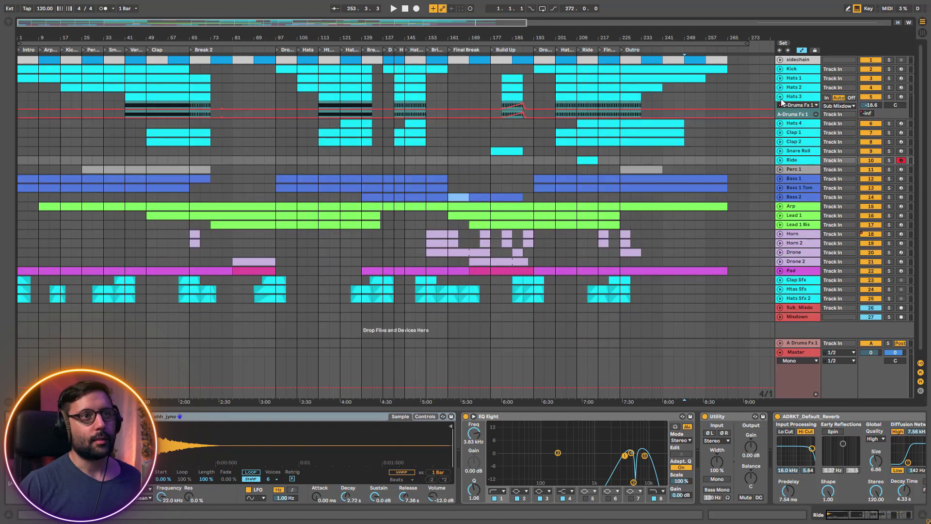
left_click(779, 88)
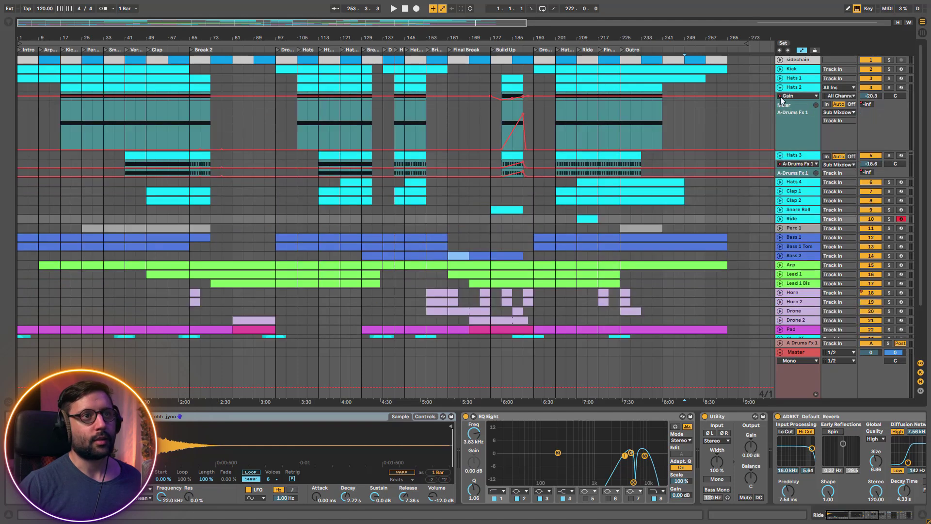
left_click(780, 87)
left_click(780, 97)
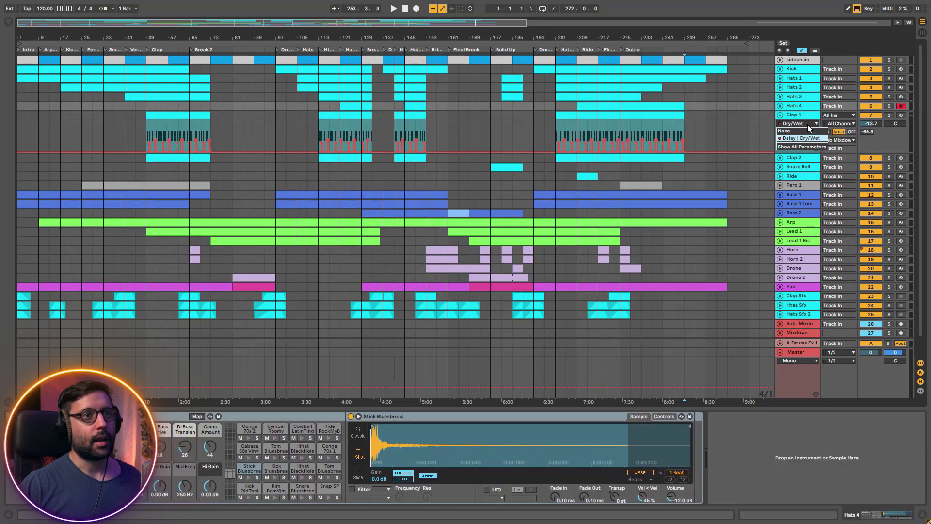
Inspect the Clap 1 Delay Dry/Wet automation and select the track at bar 113
left_click(807, 124)
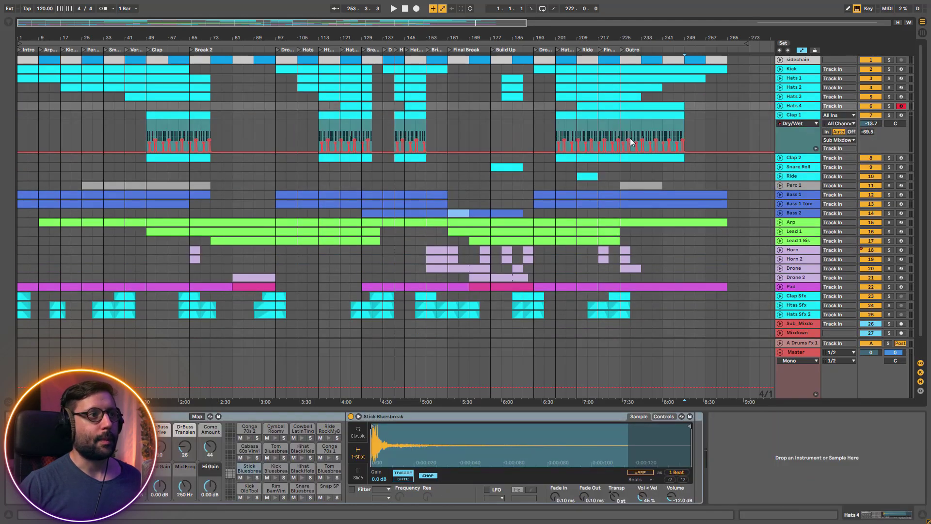
left_click(336, 134)
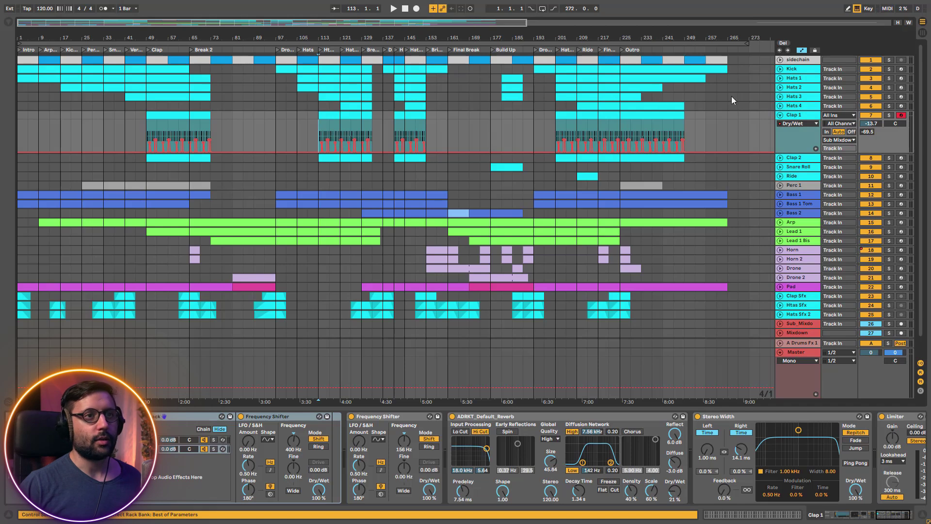
Collapse Clap 1, expand Snare Roll, and play its Velocity automation up close from the start of the Build Up
left_click(780, 116)
left_click(782, 134)
left_click(780, 134)
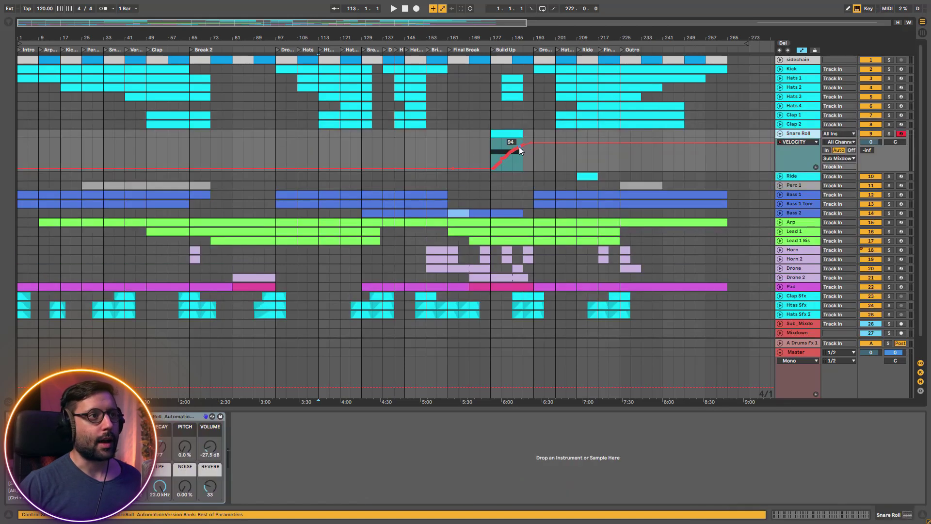
left_click(496, 130)
left_click_drag(417, 23, 416, 73)
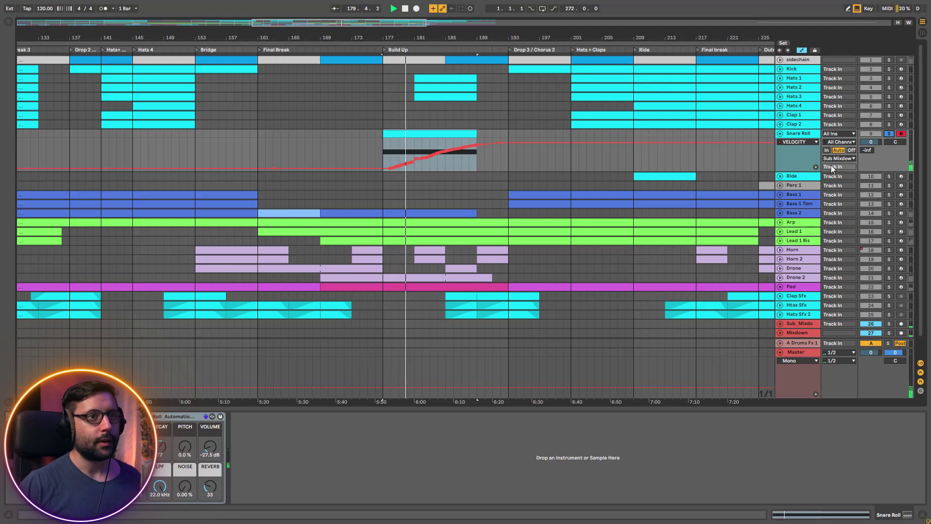
Add a second automation lane to Snare Roll and display its DECAY and HPF automation
left_click(815, 167)
left_click(809, 143)
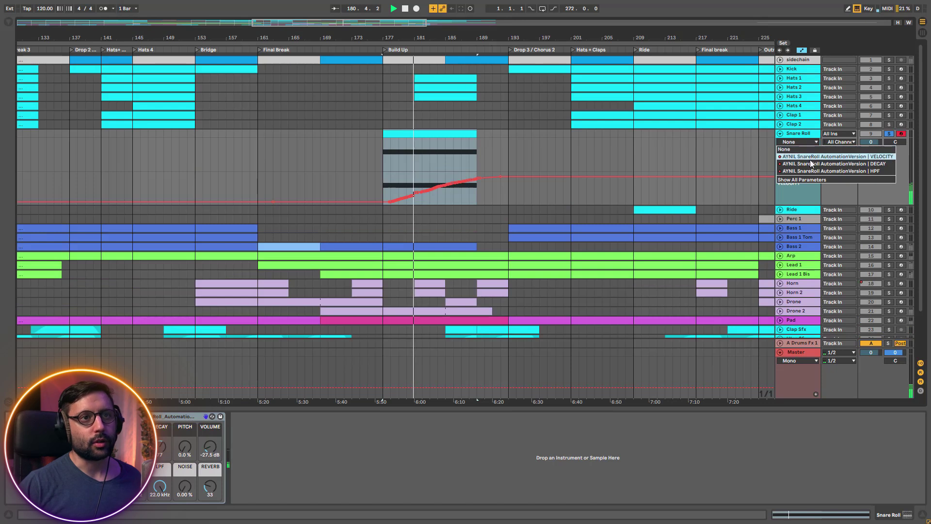
left_click(810, 162)
left_click(809, 144)
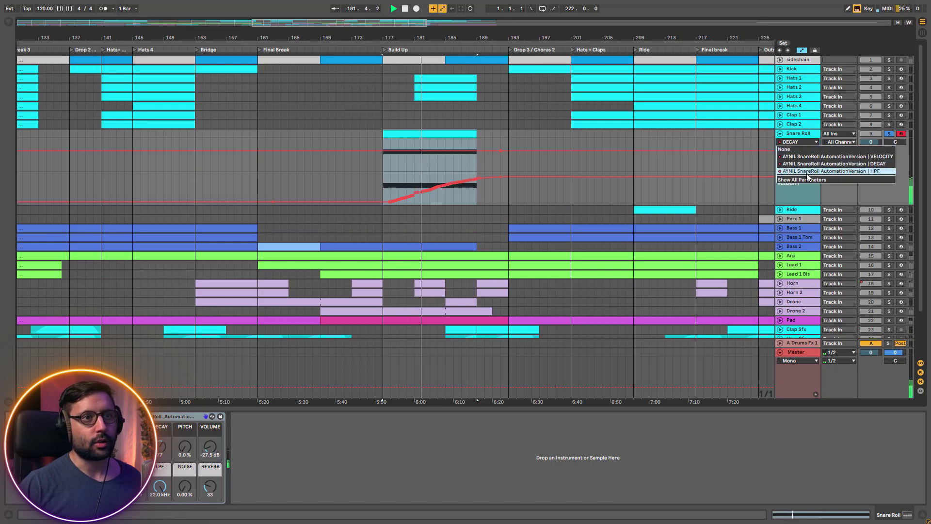
left_click(810, 176)
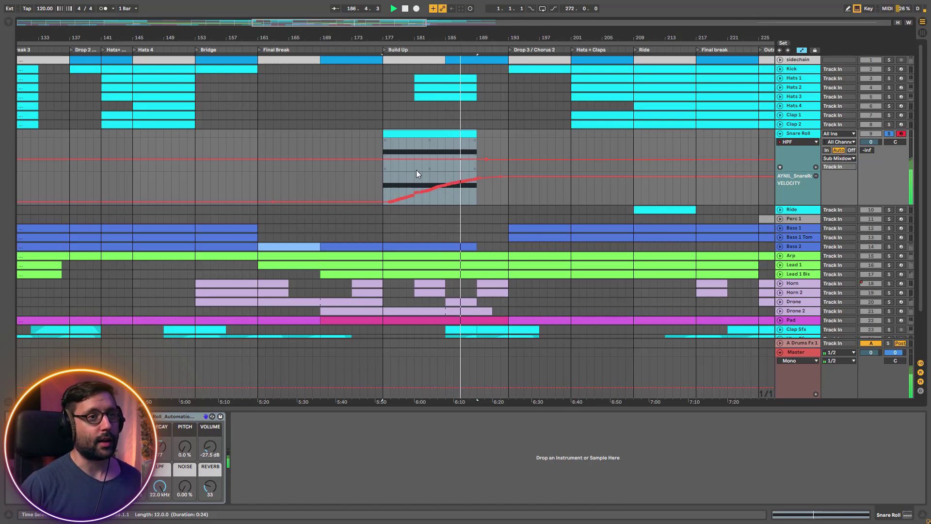
Display the Operator Filter Frequency automation on Bass 2 and play the track soloed from bar 145
left_click(798, 221)
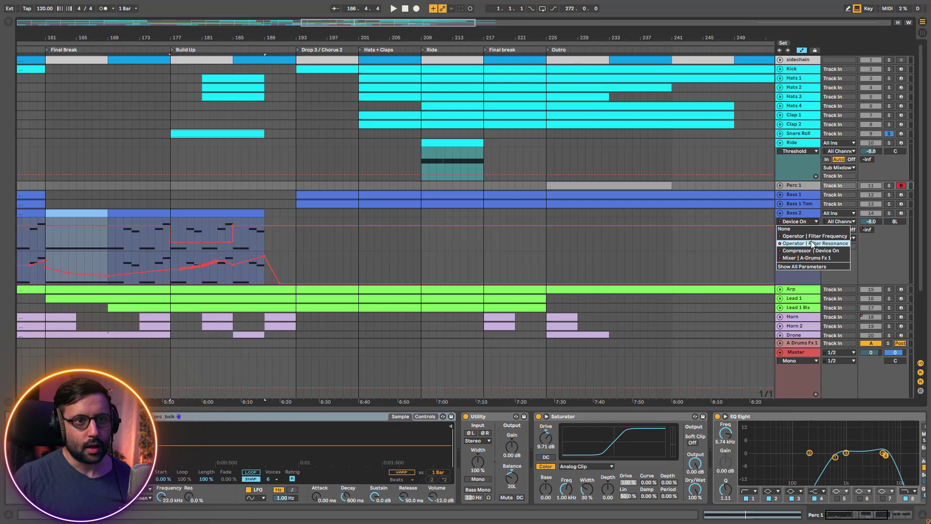
left_click(815, 236)
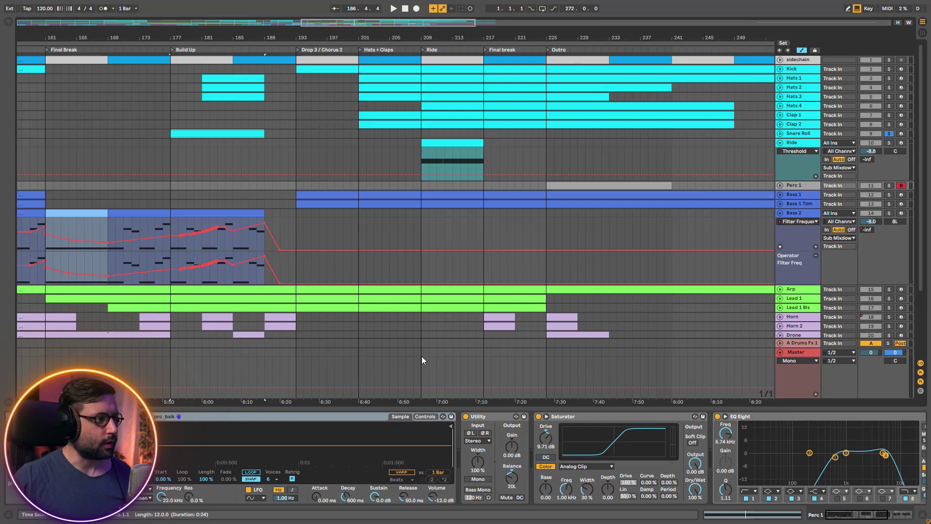
left_click_drag(368, 24, 273, 23)
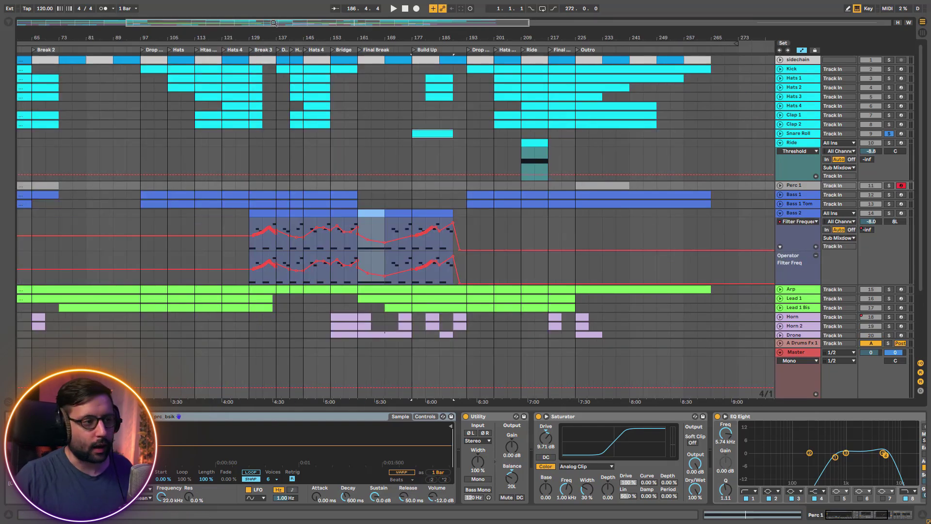
left_click(889, 214)
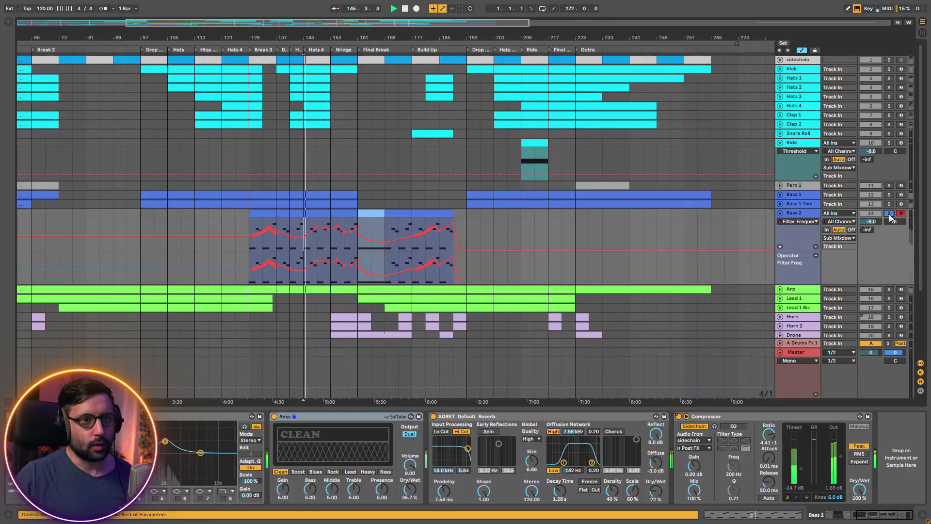
key("space")
key("space")
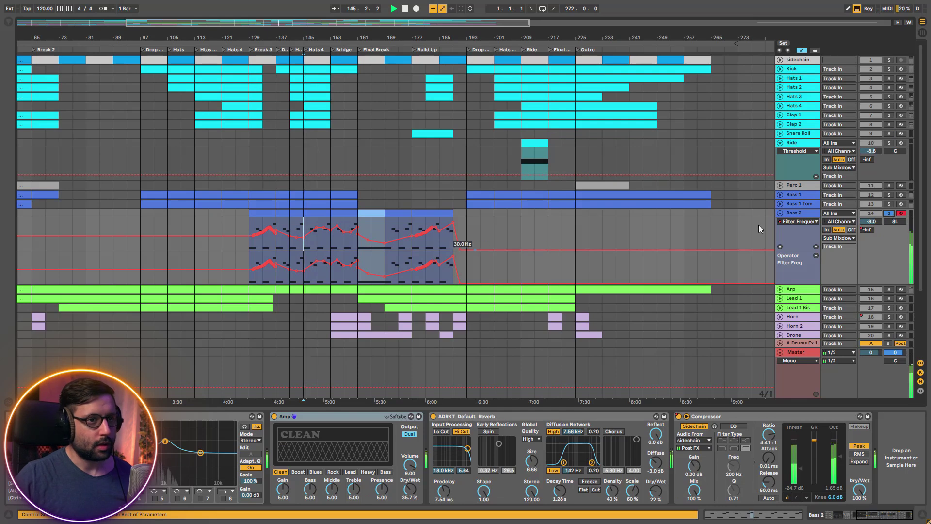
Add another automation lane to Bass 2 and inspect its Filter Resonance and A-Drums Fx 1 send automation
left_click(816, 246)
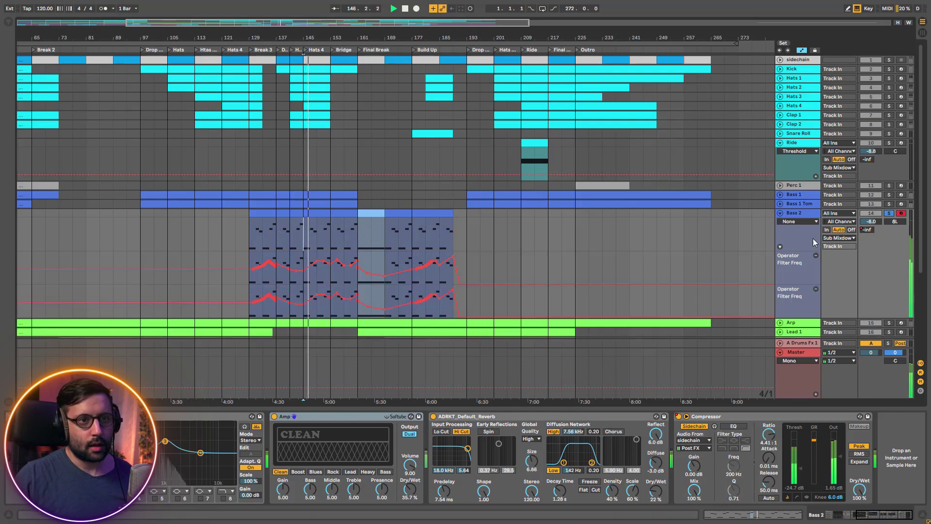
left_click(808, 222)
left_click(815, 243)
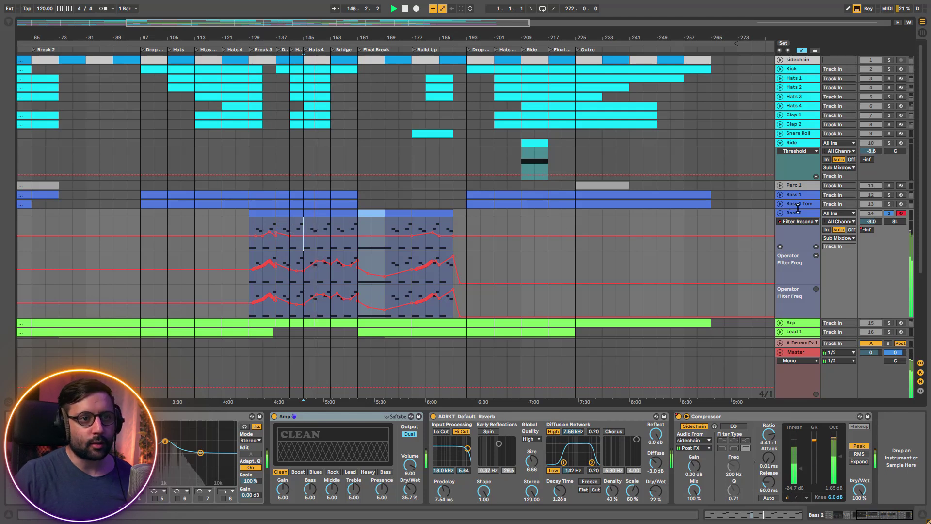
left_click(801, 221)
left_click(810, 256)
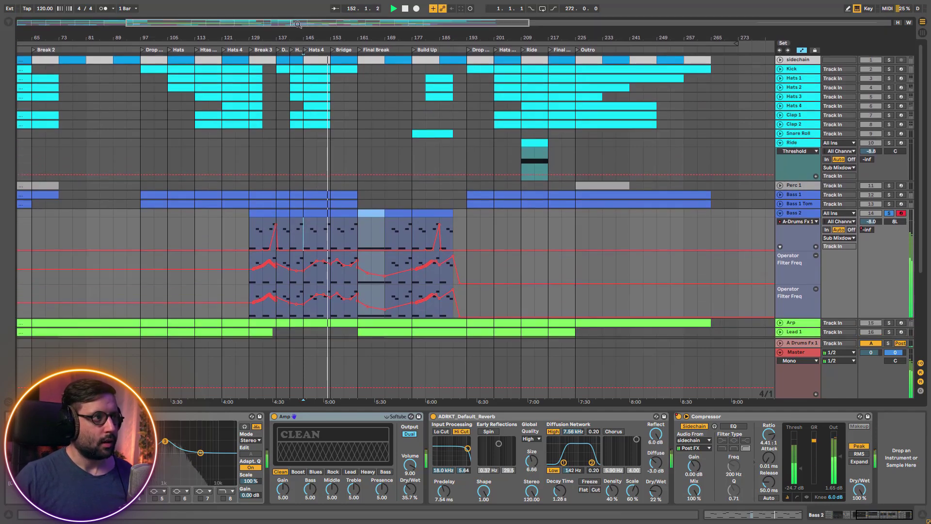
left_click_drag(297, 24, 283, 26)
key("space")
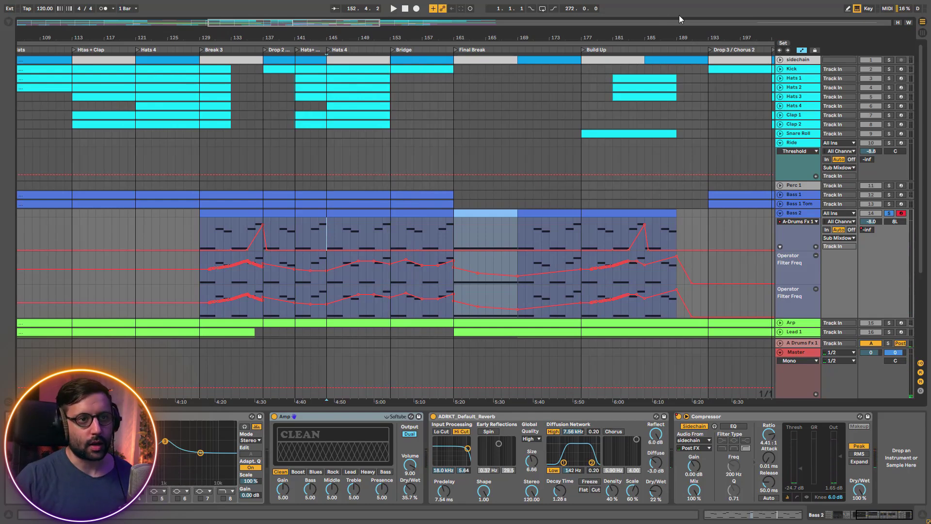
Collapse Bass 2 and examine the automation lanes of the Arp and Lead 1 tracks
left_click(780, 212)
left_click(779, 222)
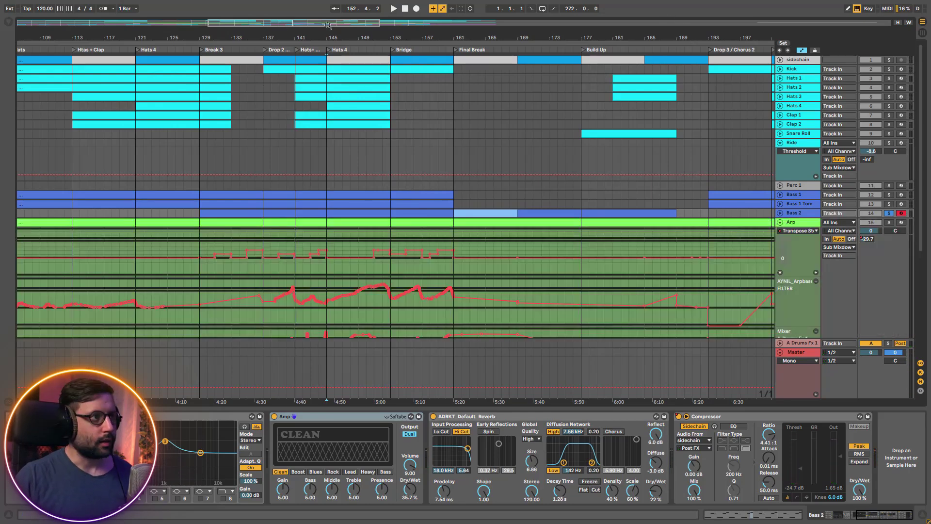
scroll(555, 223, "down", 3)
scroll(484, 219, "down", 2)
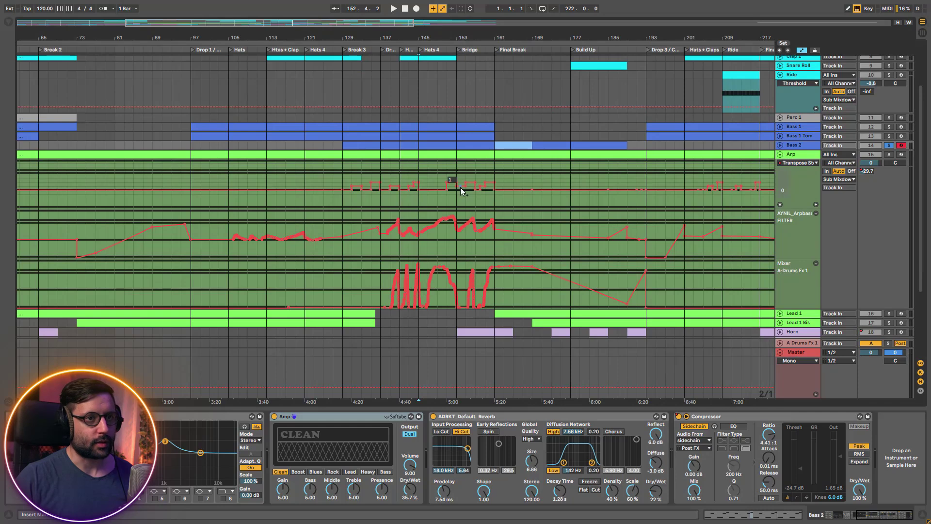
scroll(720, 277, "down", 1)
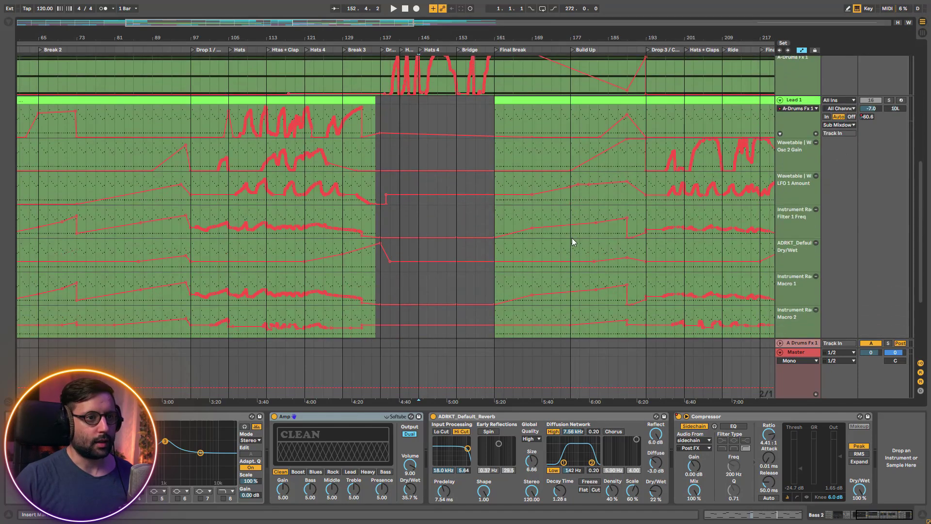
scroll(478, 258, "down", 3)
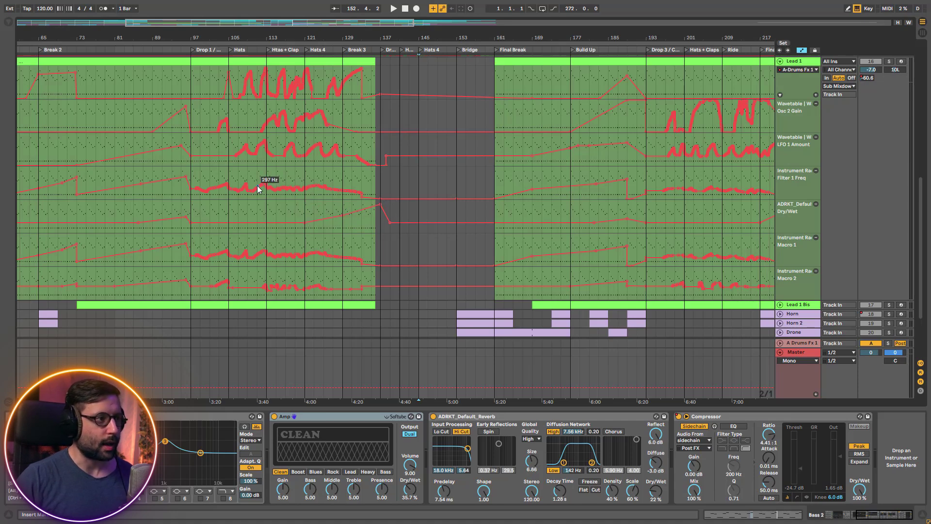
Review the Lead 1 automation, fit the whole arrangement in view, and collapse the Lead 1 and Arp tracks
scroll(323, 155, "up", 2)
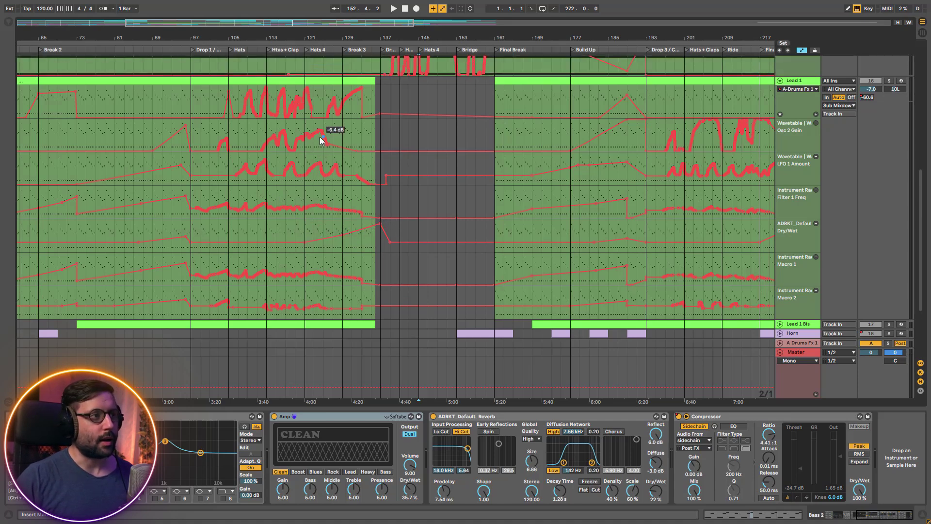
scroll(341, 148, "up", 4)
left_click_drag(363, 25, 362, 4)
left_click(779, 119)
scroll(778, 77, "up", 14)
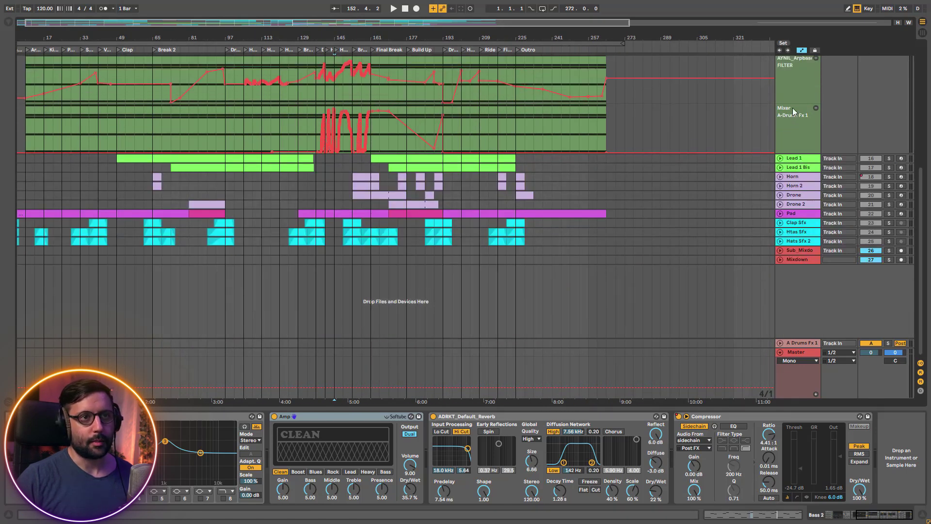
left_click(779, 96)
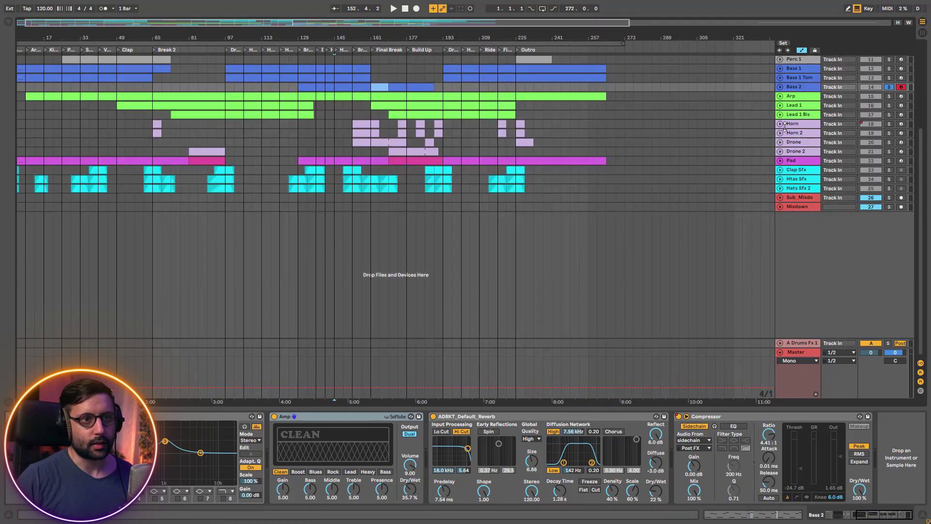
Display the Horn track's Filter 1 Freq automation and play the track soloed from the Bridge at bar 153
left_click(797, 127)
left_click(779, 123)
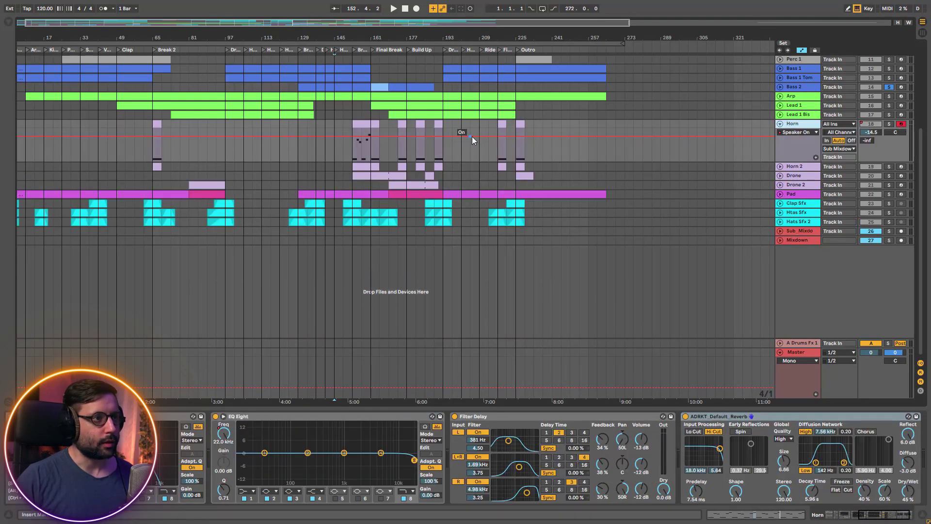
left_click_drag(356, 38, 235, 127)
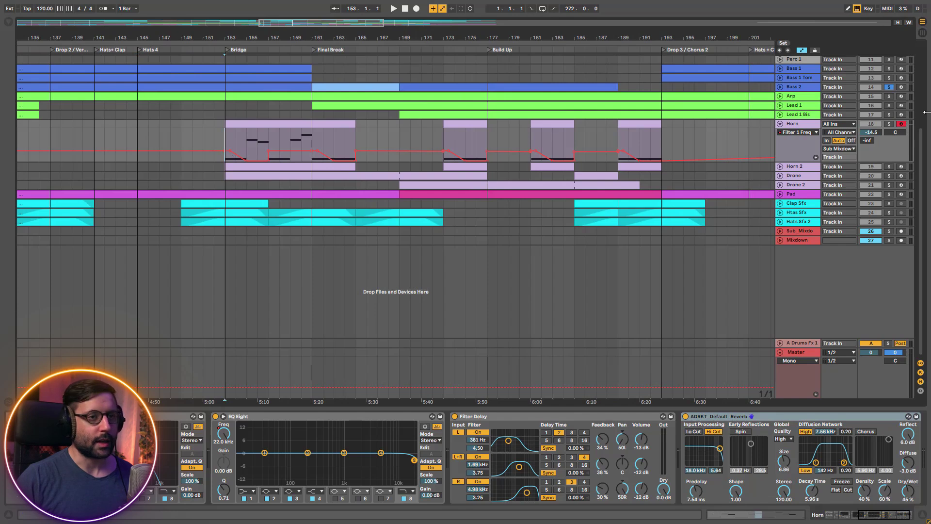
left_click(889, 124)
key("space")
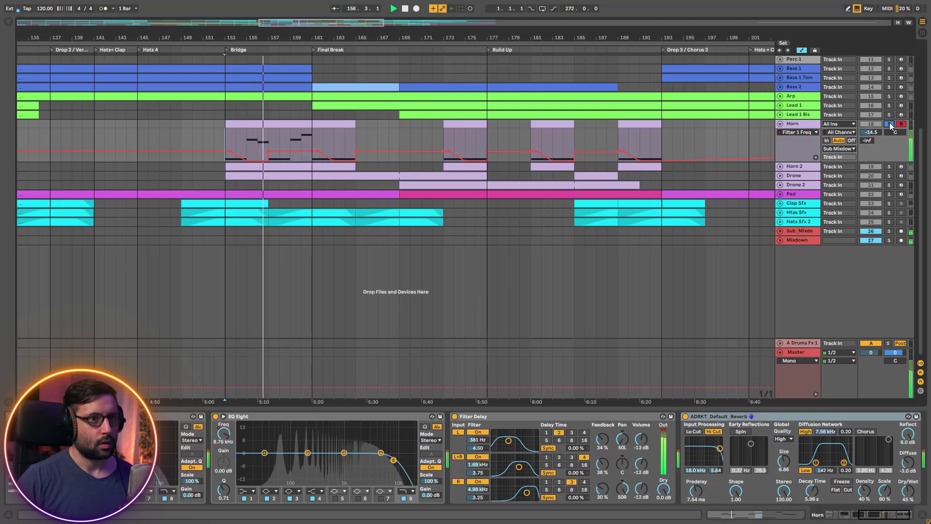
Switch the Horn lane to EQ Eight's 8 Frequency A automation and replay the Bridge
left_click(808, 133)
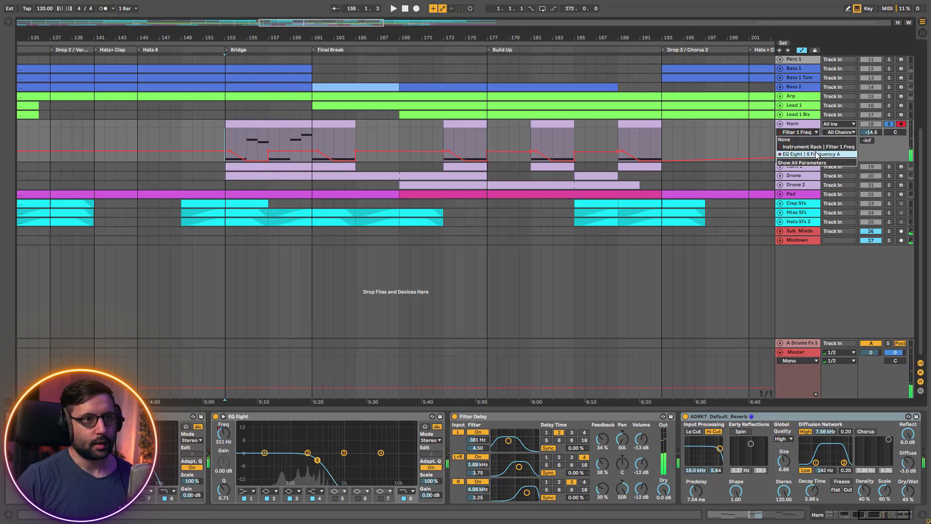
left_click(814, 154)
key("space")
key("space")
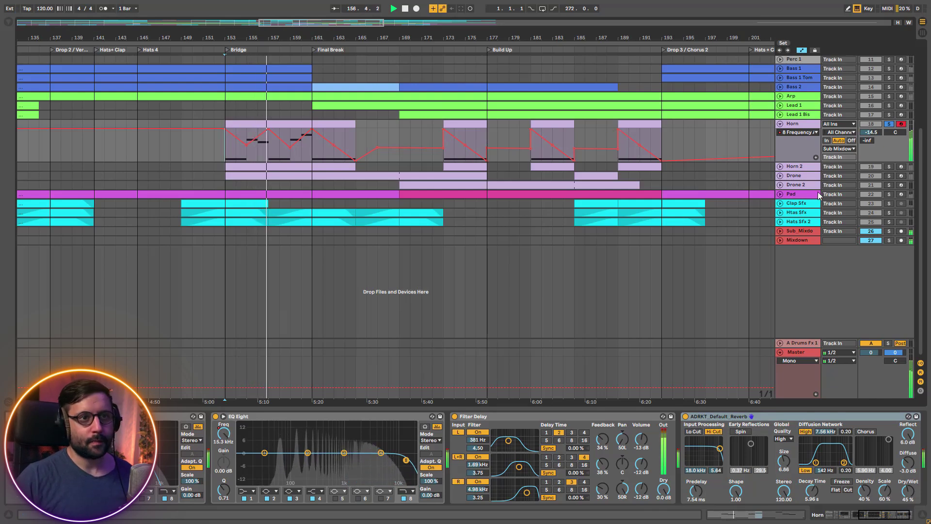
Check the Horn 2 track for automation and collapse it again
left_click(779, 167)
left_click(794, 167)
left_click(795, 175)
left_click(795, 175)
left_click(779, 167)
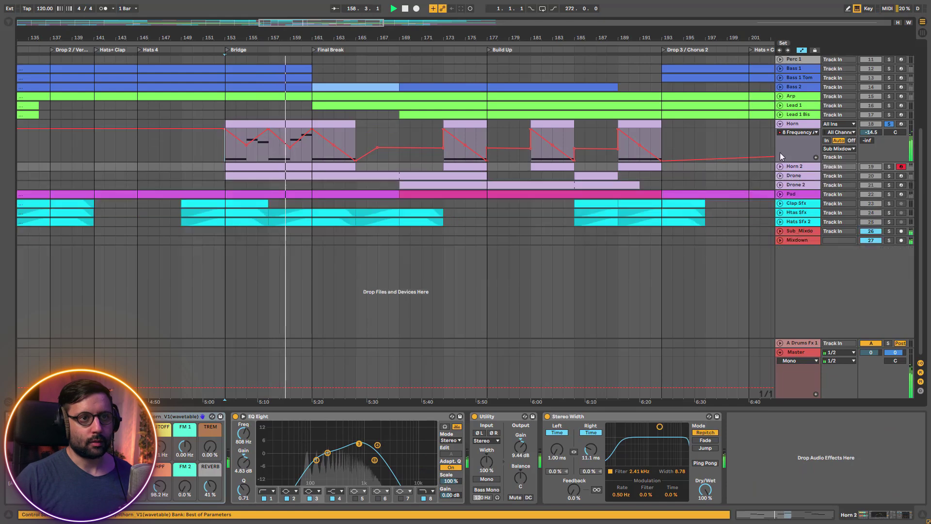
Collapse Horn and inspect the Filter 1 Freq automation on Drone across the arrangement
left_click(779, 124)
left_click_drag(311, 38, 335, 63)
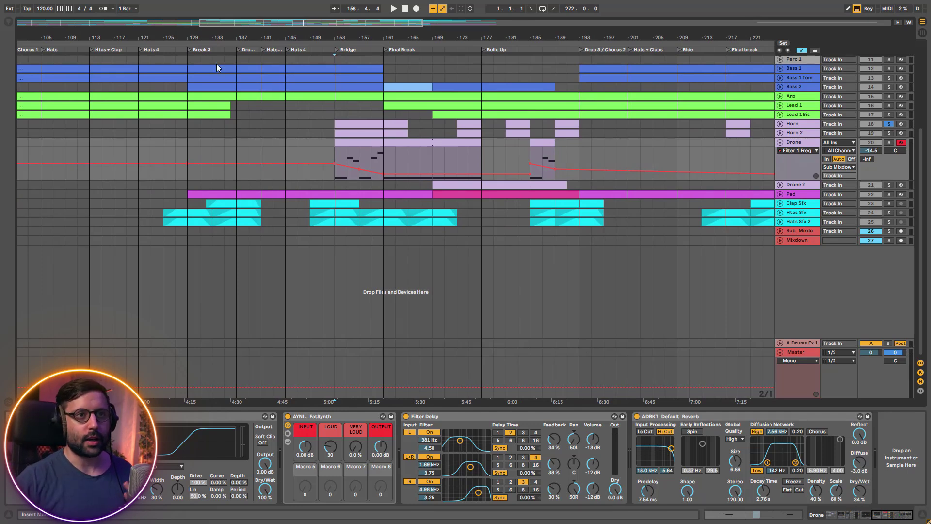
left_click_drag(380, 22, 380, 1)
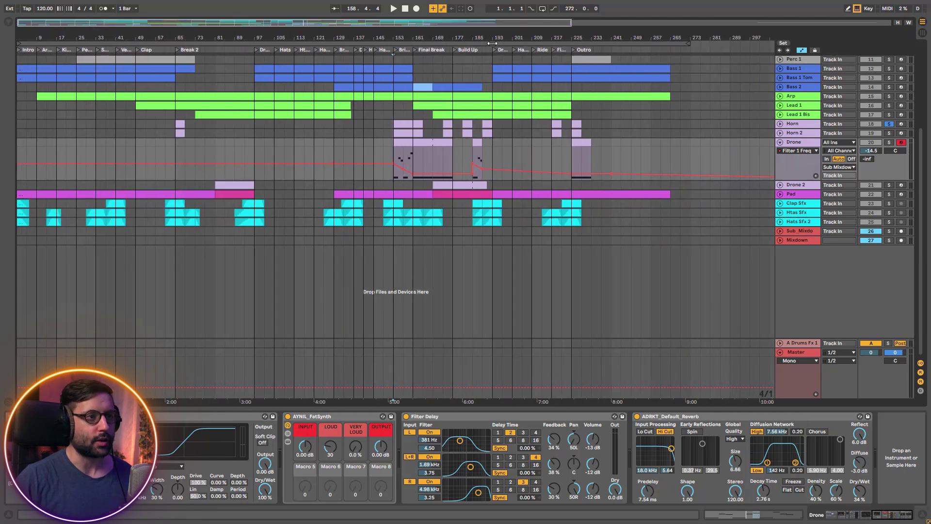
Check Drone 2, collapse both Drone tracks, and turn off the solo on Horn
left_click(780, 185)
left_click(780, 142)
left_click(780, 152)
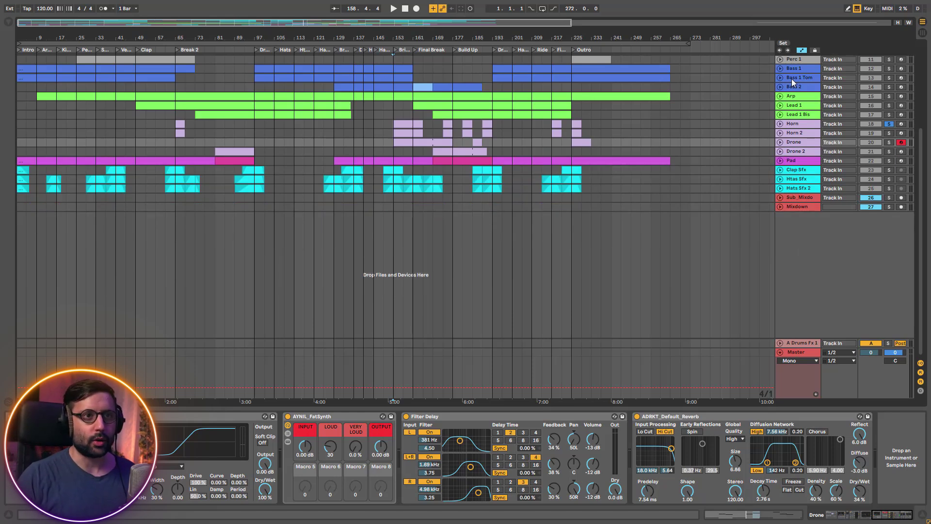
scroll(798, 115, "up", 3)
left_click(888, 211)
left_click(780, 104)
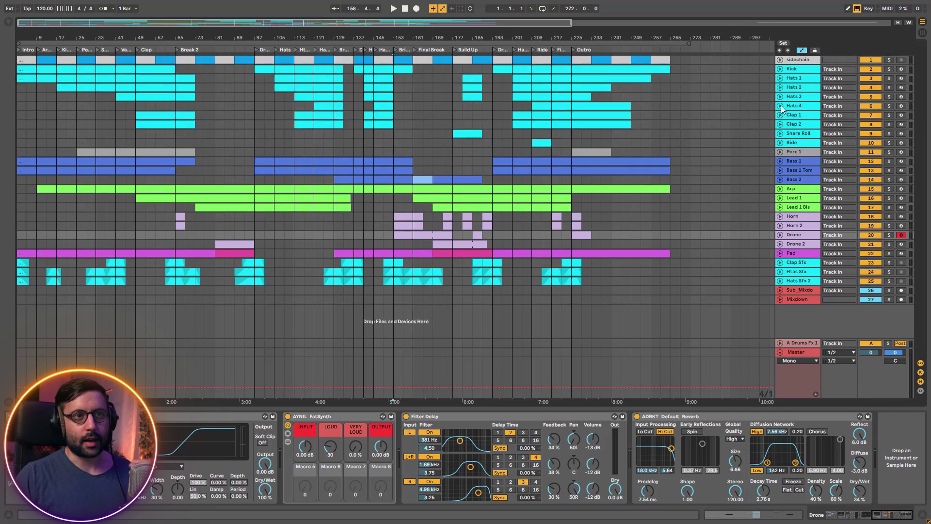
Select Hats 1 and inspect the EQ Eight, ADRKT_Default_Reverb and Drum Buss devices in its chain
left_click(794, 79)
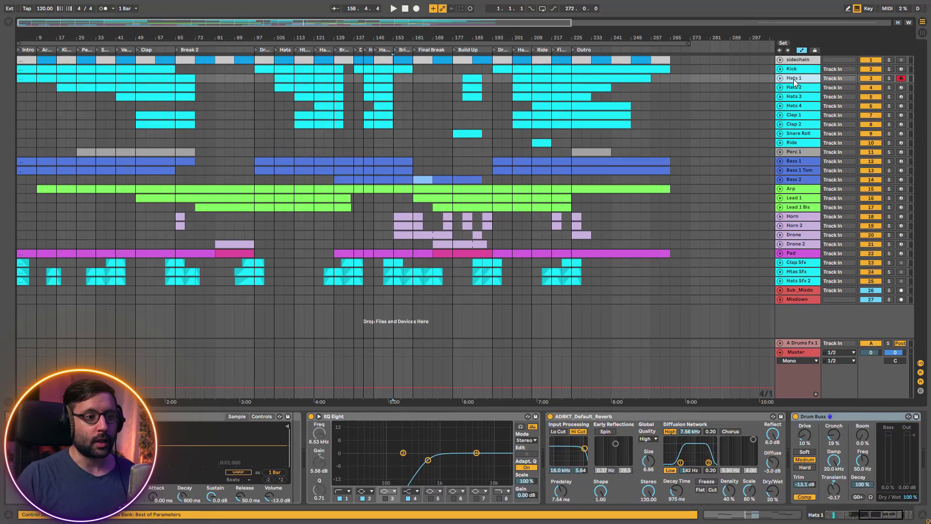
left_click(872, 517)
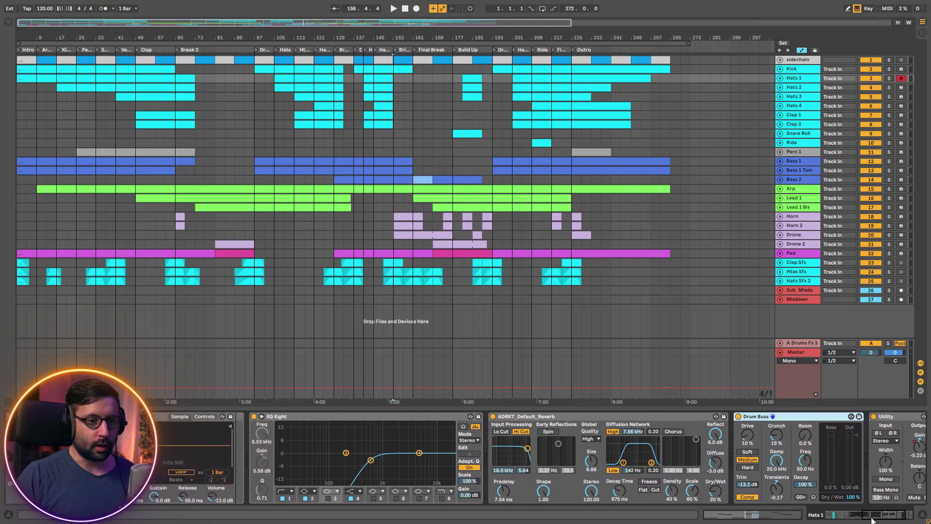
left_click(408, 419)
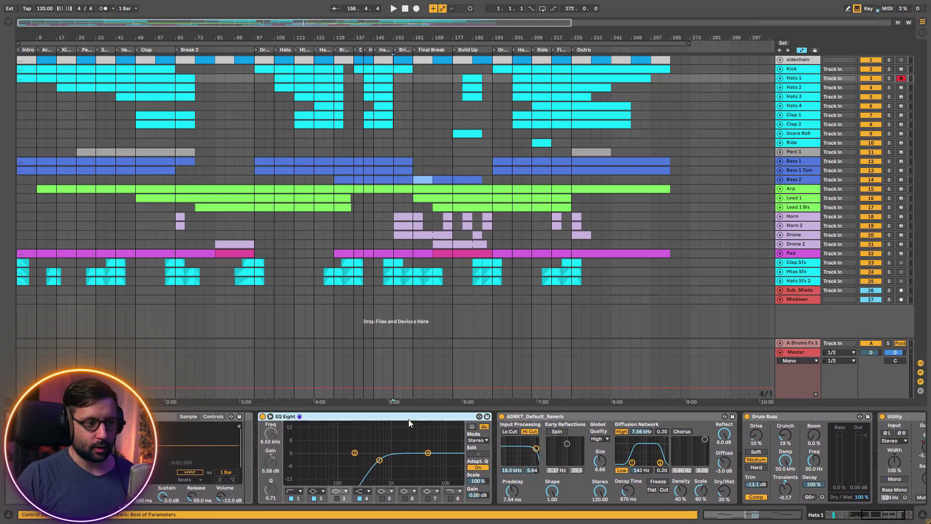
left_click(569, 415)
left_click(771, 417)
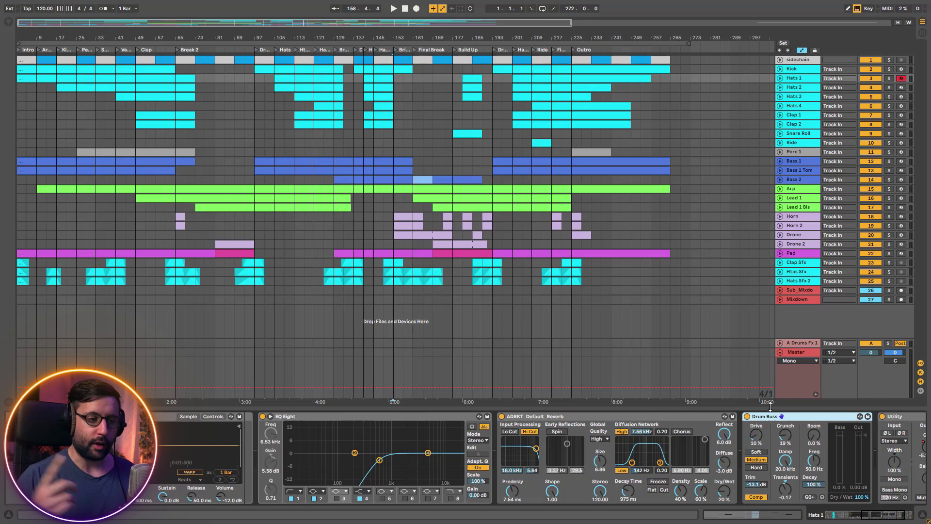
Compare the ADRKT_Default_Reverb and neighbouring effects in the chains of Hats 1, Arp, Lead 1 and Pad
left_click(550, 422)
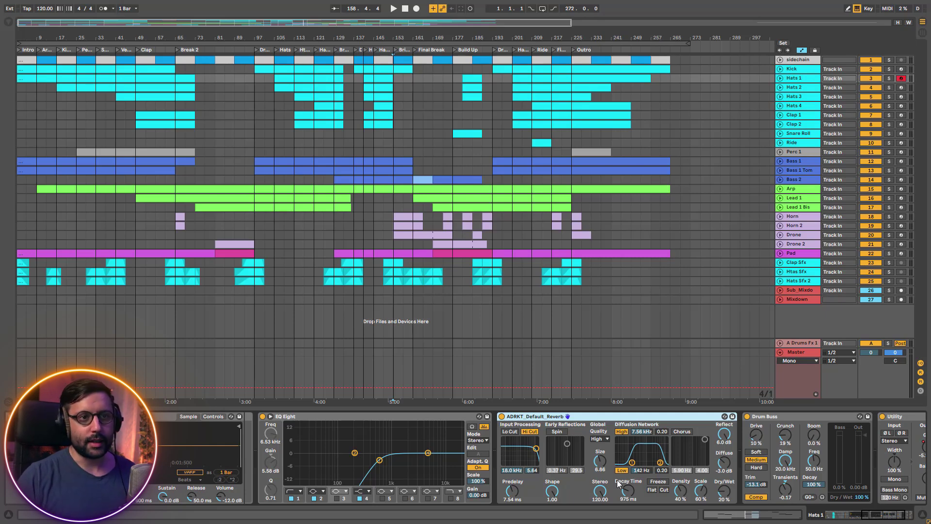
left_click(797, 189)
left_click_drag(861, 516, 886, 517)
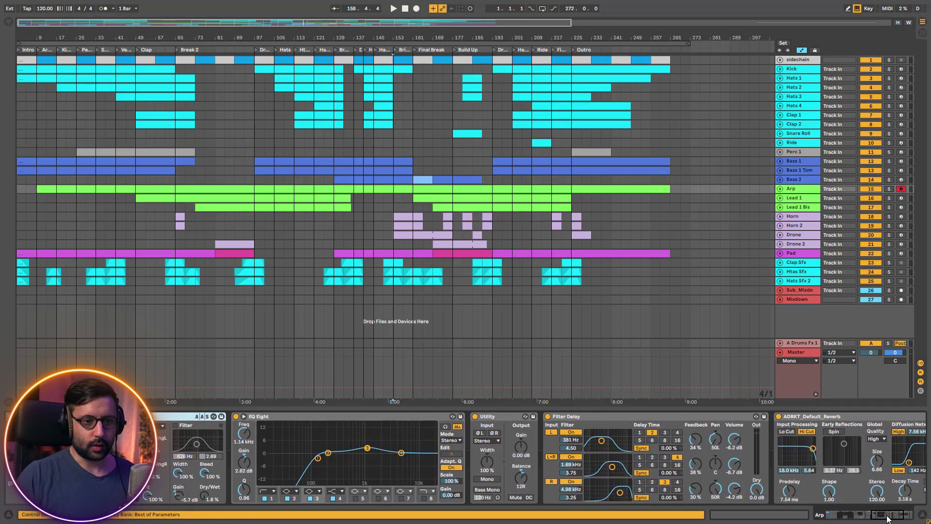
left_click(794, 198)
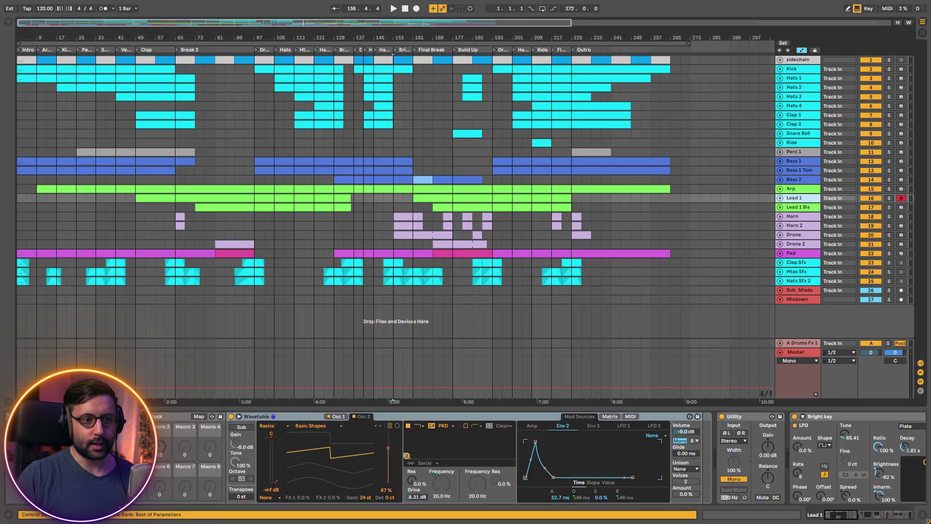
left_click_drag(835, 514, 883, 513)
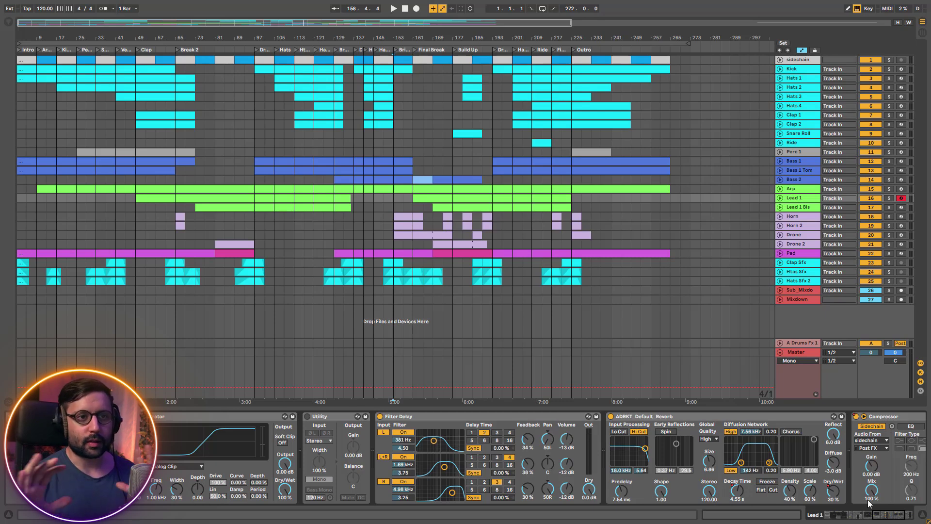
left_click(798, 254)
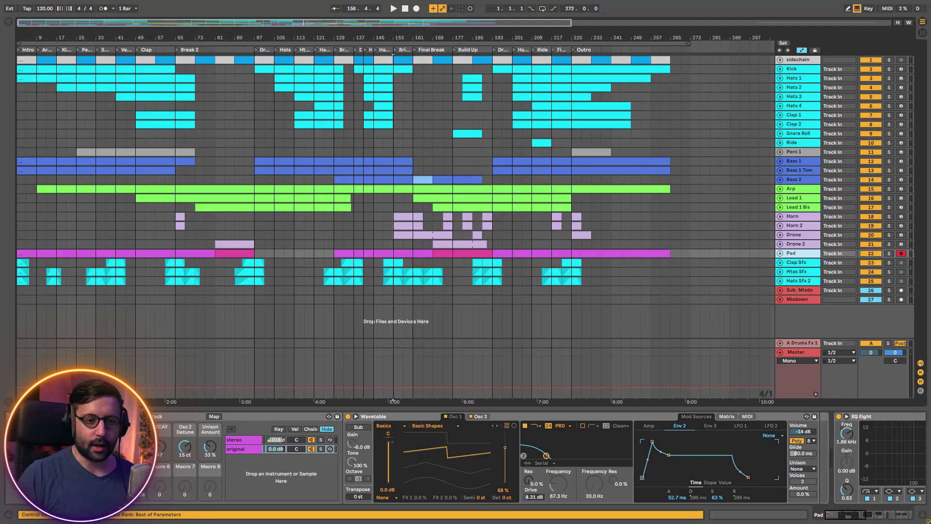
left_click_drag(857, 512, 913, 514)
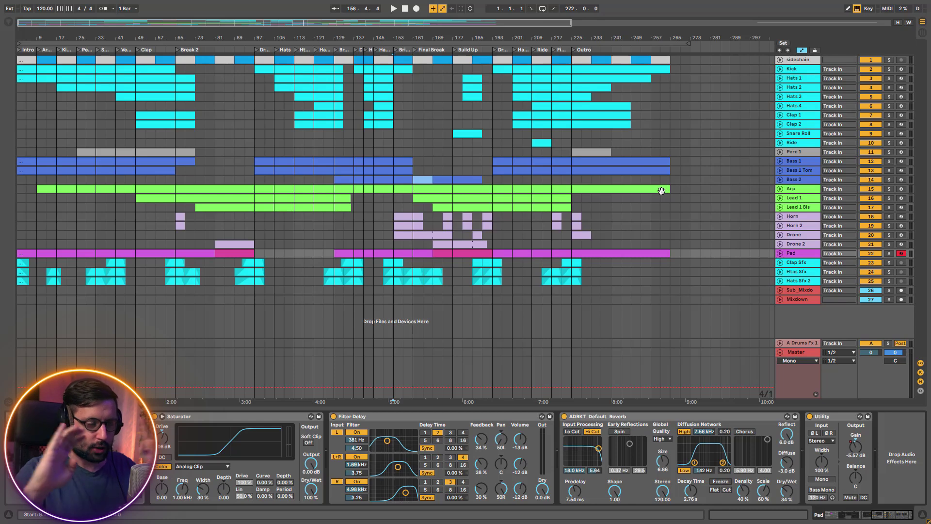
Solo Hats 2, play it from the Hats section at bar 105, and compare the sound with EQ Eight band 3 off and on
left_click_drag(391, 22, 335, 24)
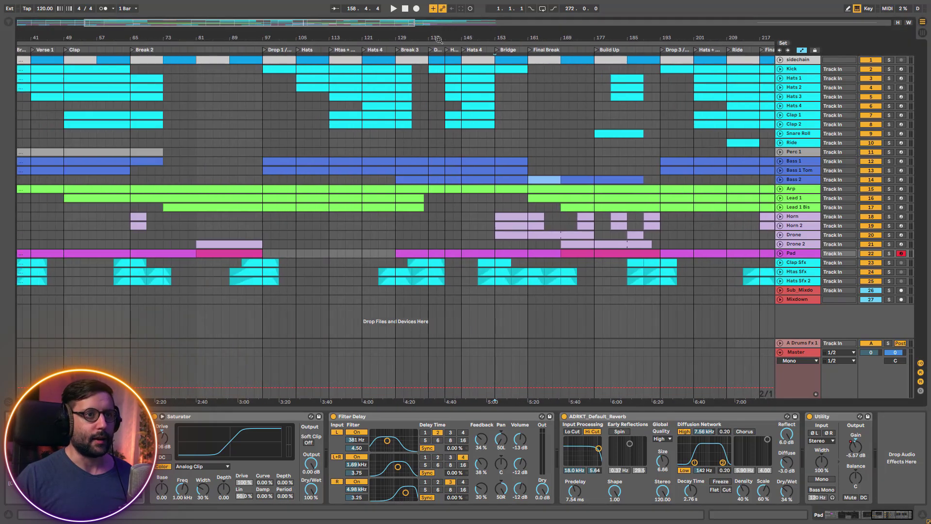
left_click(818, 70)
left_click(805, 89)
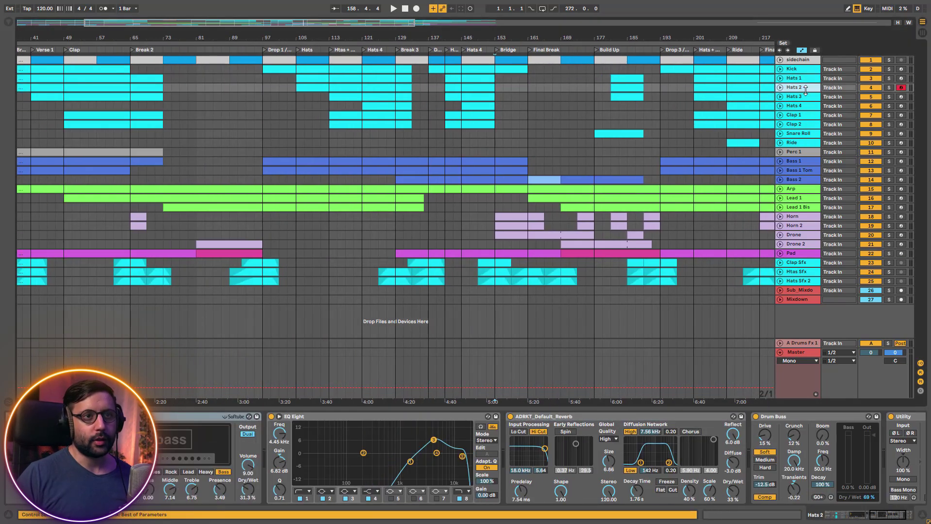
left_click(431, 441)
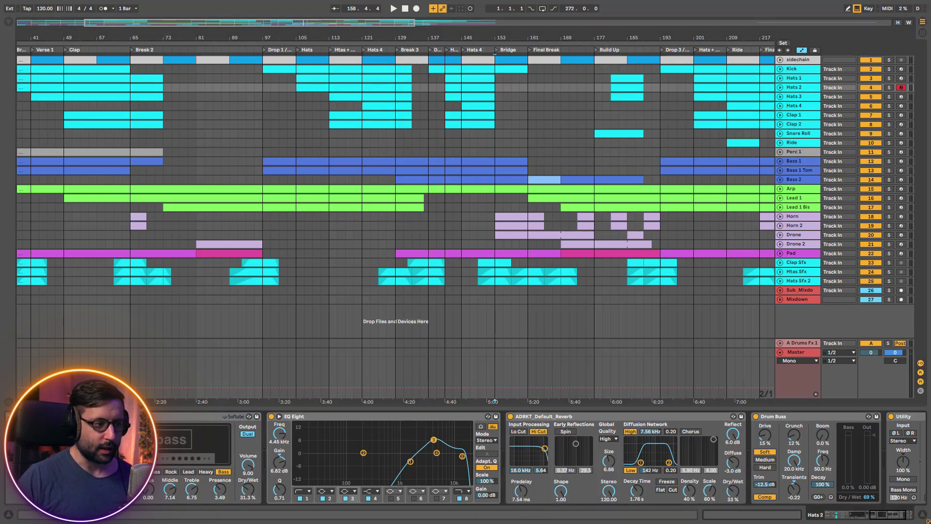
left_click(889, 87)
left_click(338, 86)
key("space")
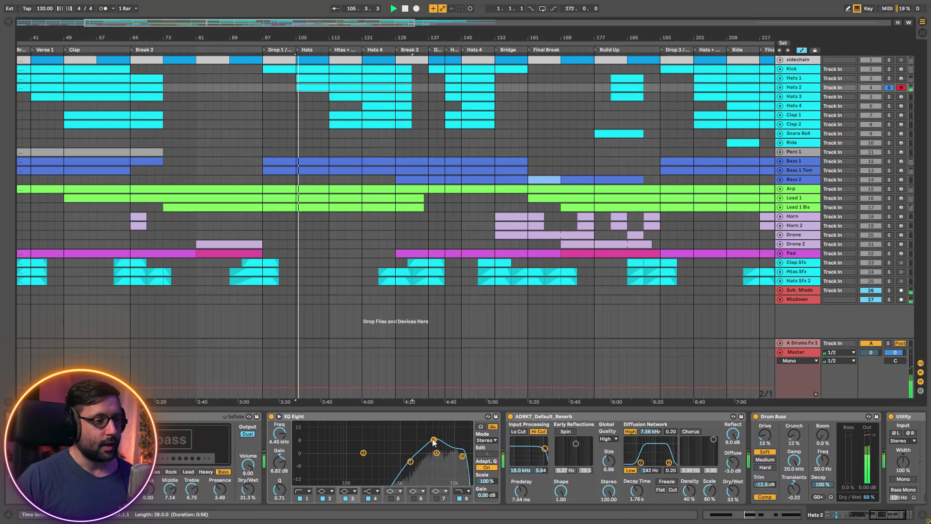
left_click(345, 499)
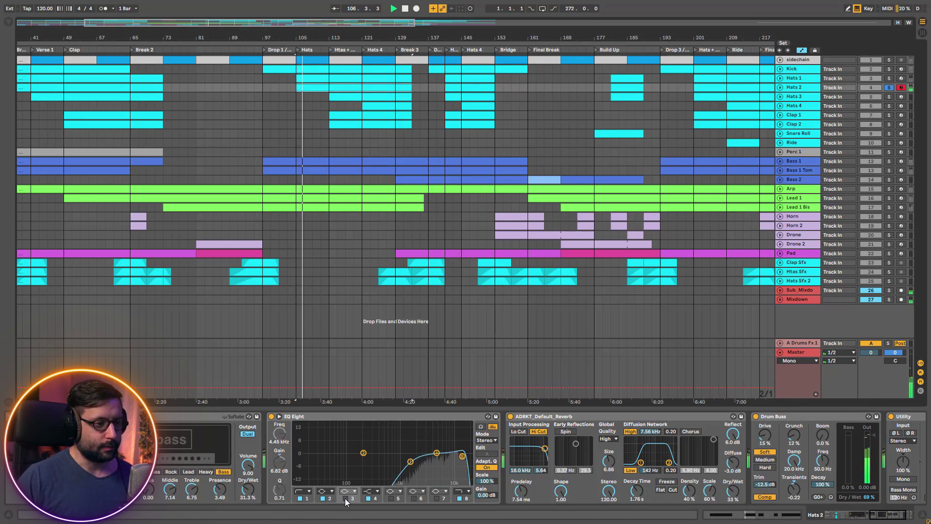
left_click(345, 499)
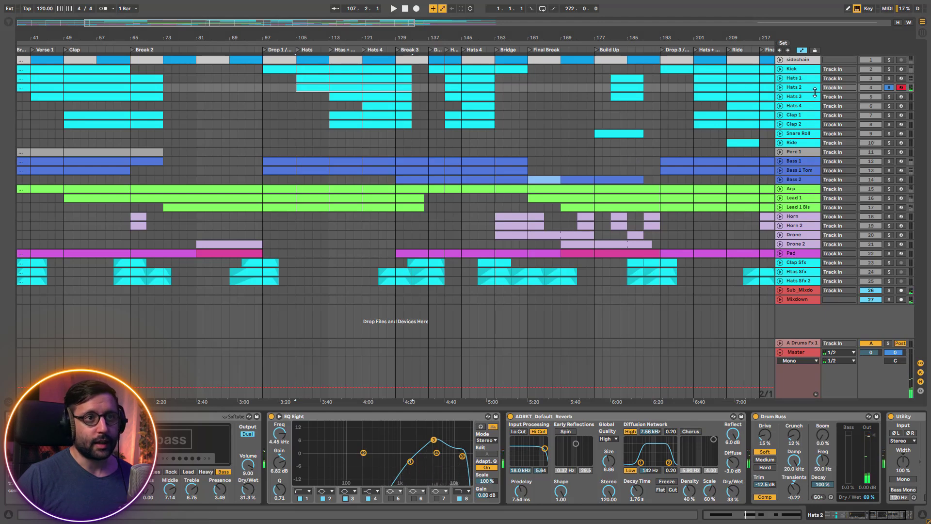
Inspect the Overdrive and Amp devices at the start of the Hats 2 effect chain
left_click(869, 515)
left_click(408, 417)
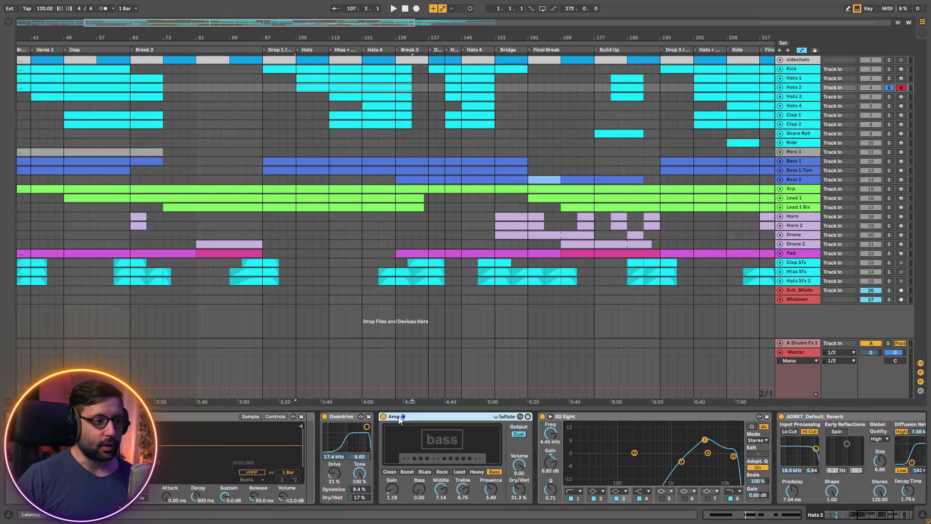
left_click(350, 415)
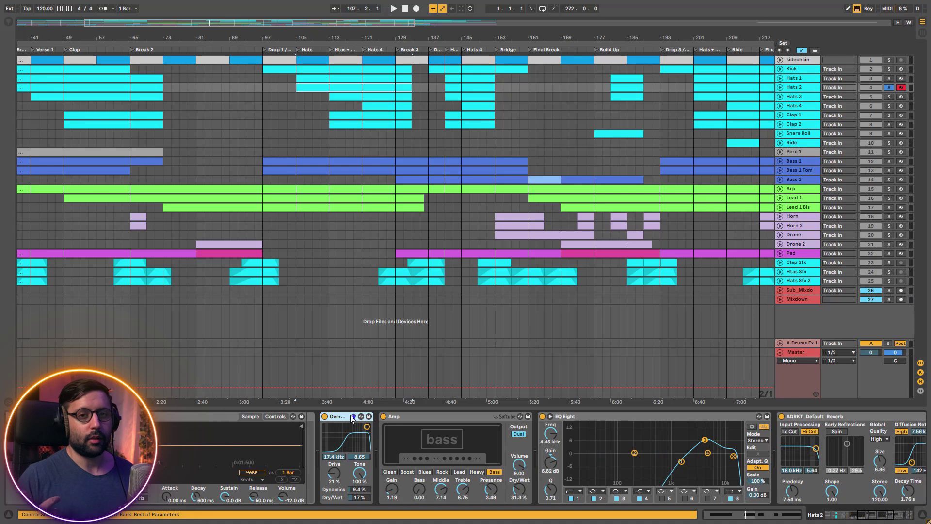
left_click(409, 416)
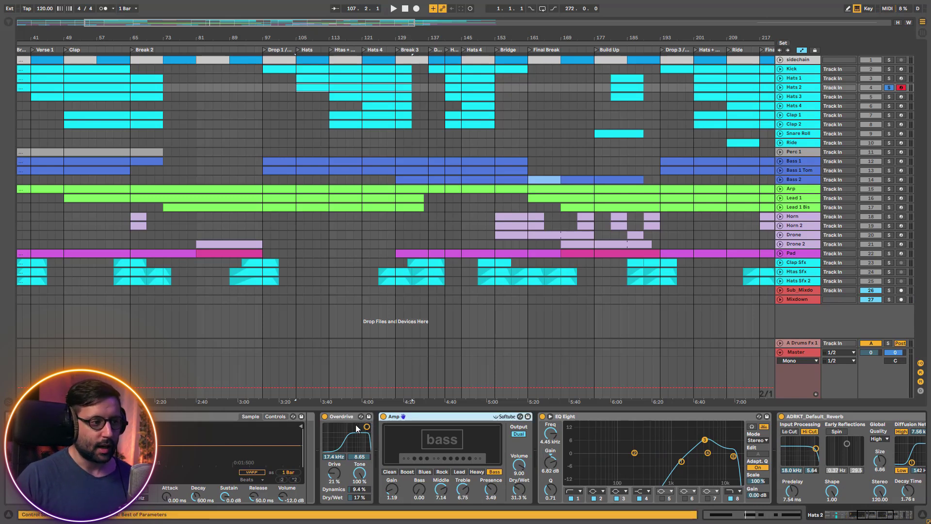
Examine the Hats 3 effect chain from Saturator and EQ Eight through Delay and reverb to Drum Buss and Stereo Width
left_click(797, 97)
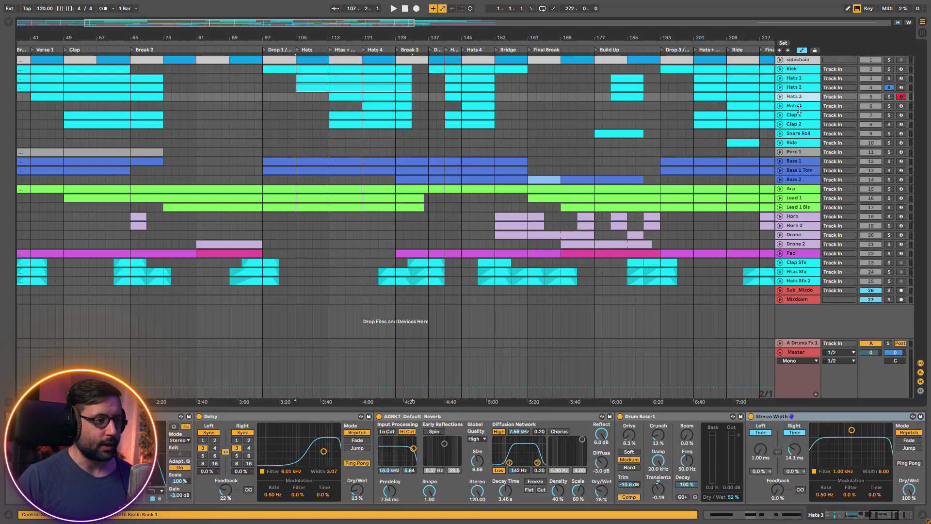
left_click(870, 517)
left_click_drag(870, 514, 858, 512)
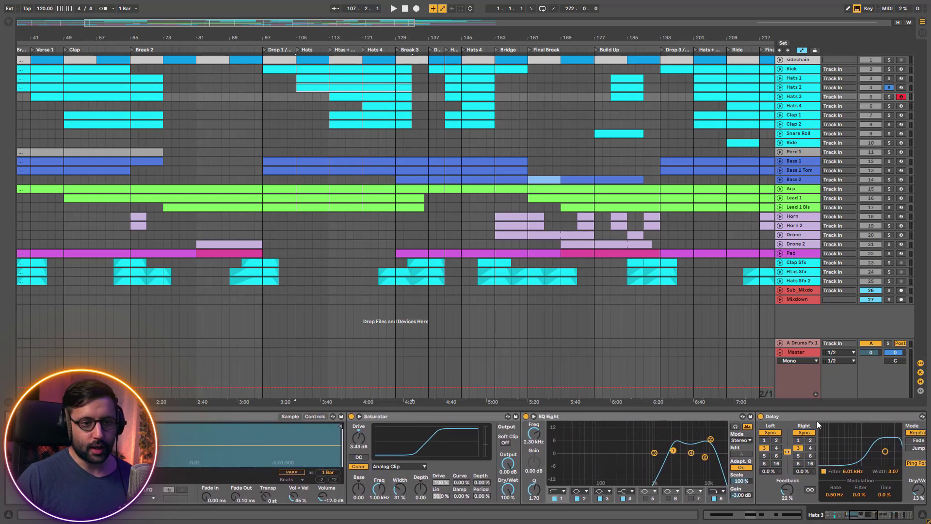
left_click(861, 516)
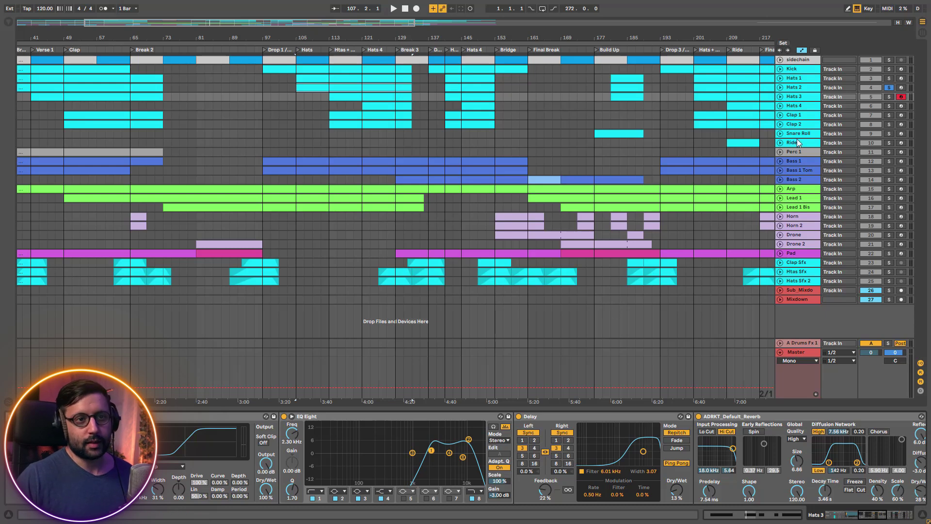
left_click(876, 517)
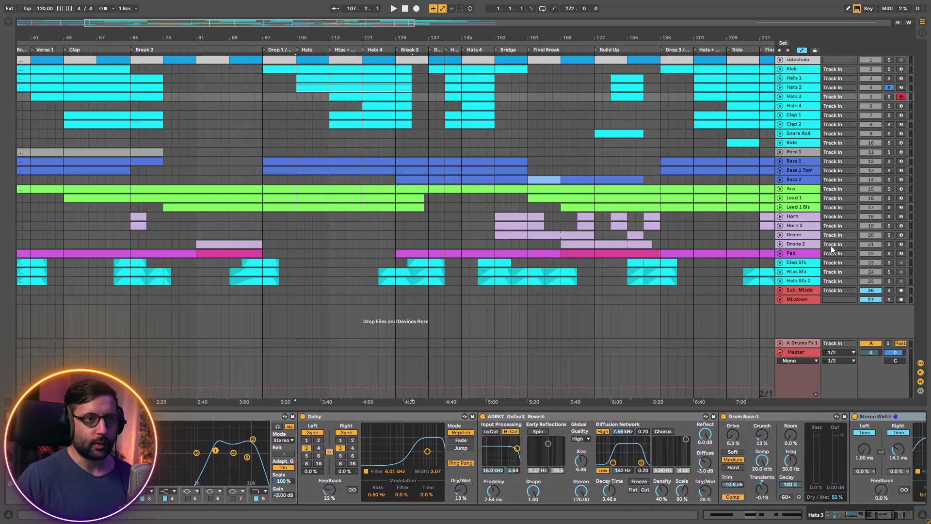
Solo Lead 1 and play it repeatedly from bar 105 to compare the sound with Filter Delay on and off
left_click(808, 197)
key("space")
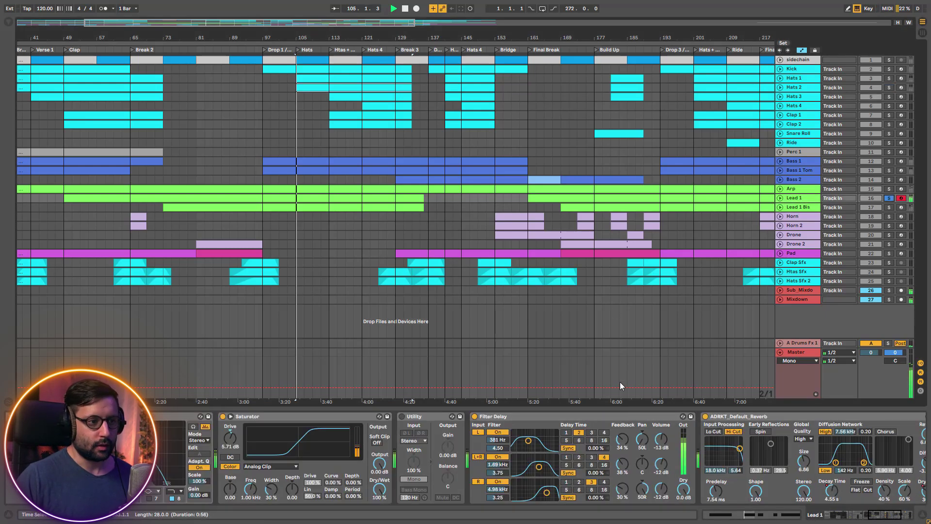
key("space")
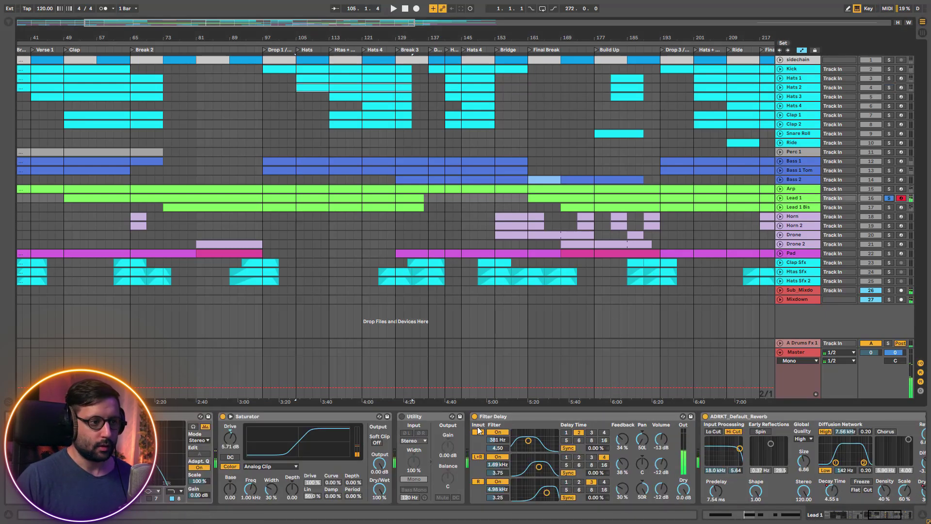
left_click(475, 416)
key("space")
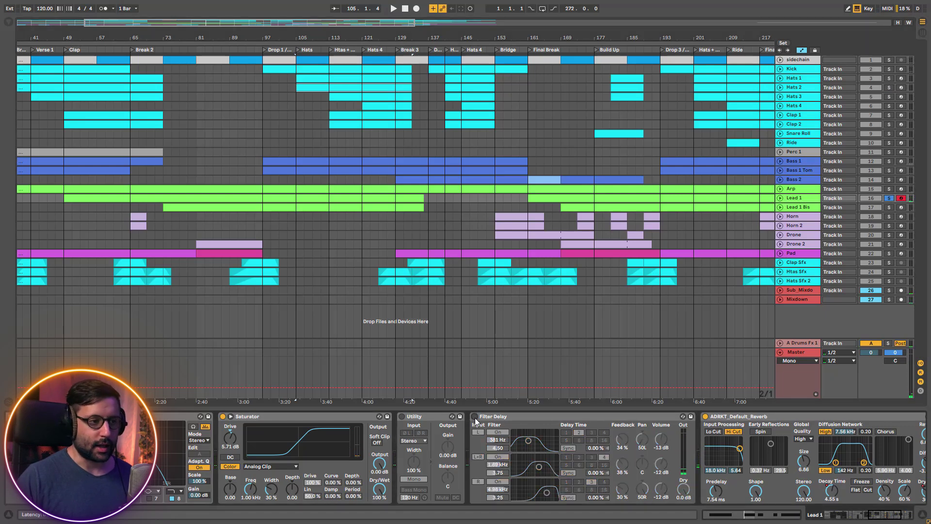
left_click(475, 417)
key("space")
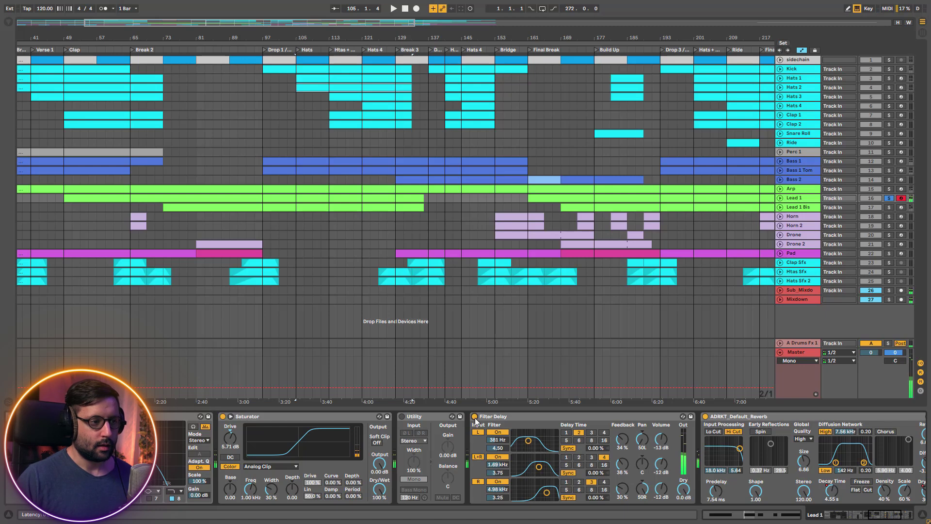
left_click(475, 417)
key("space")
left_click(475, 416)
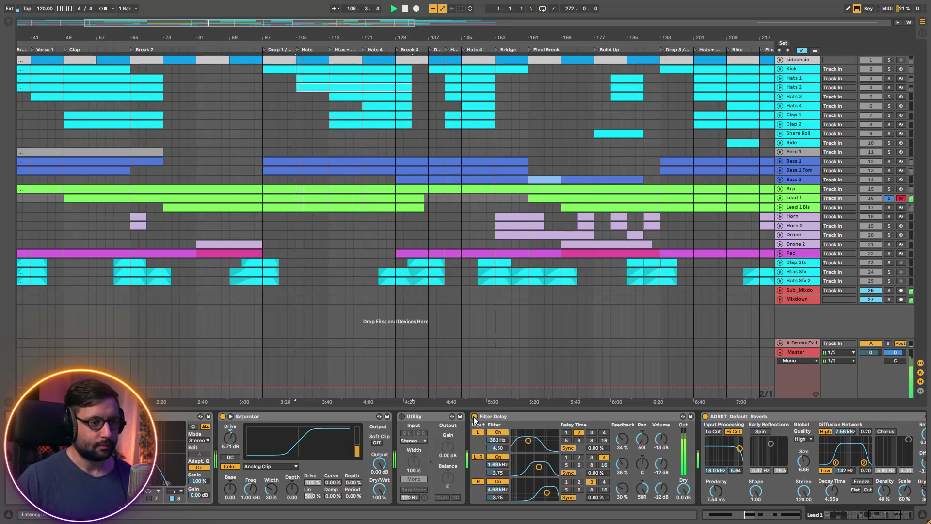
key("space")
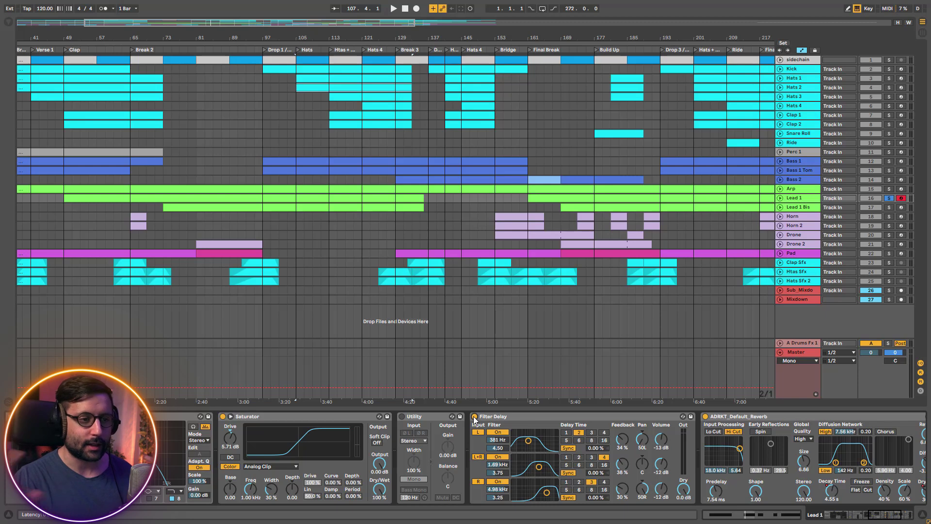
With the full mix playing unsoloed, try raising the low cut in Lead 1's EQ Eight to about 303 Hz, then undo it
scroll(474, 420, "up", 5)
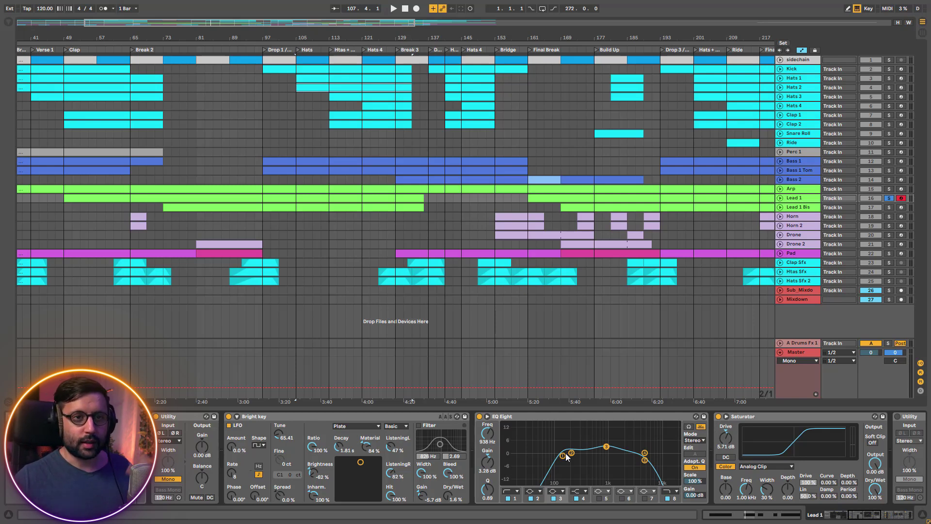
key("space")
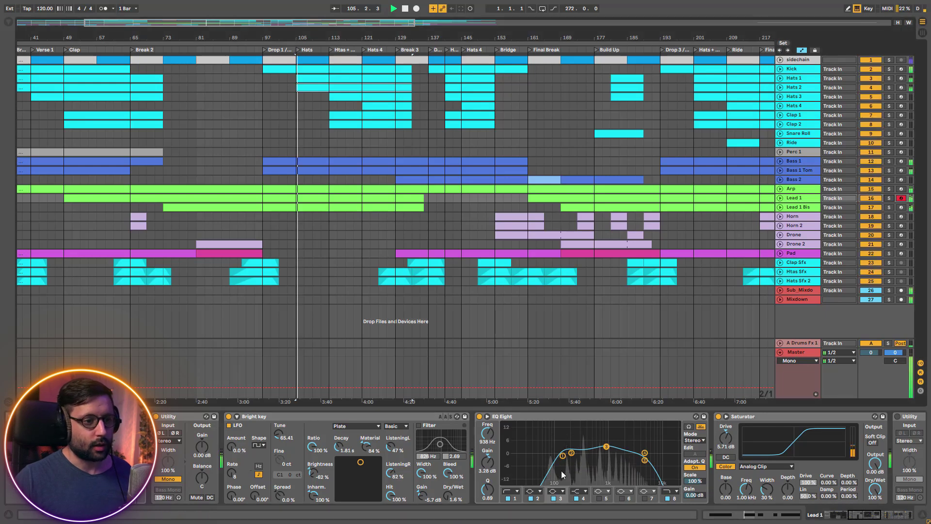
left_click_drag(562, 456, 580, 455)
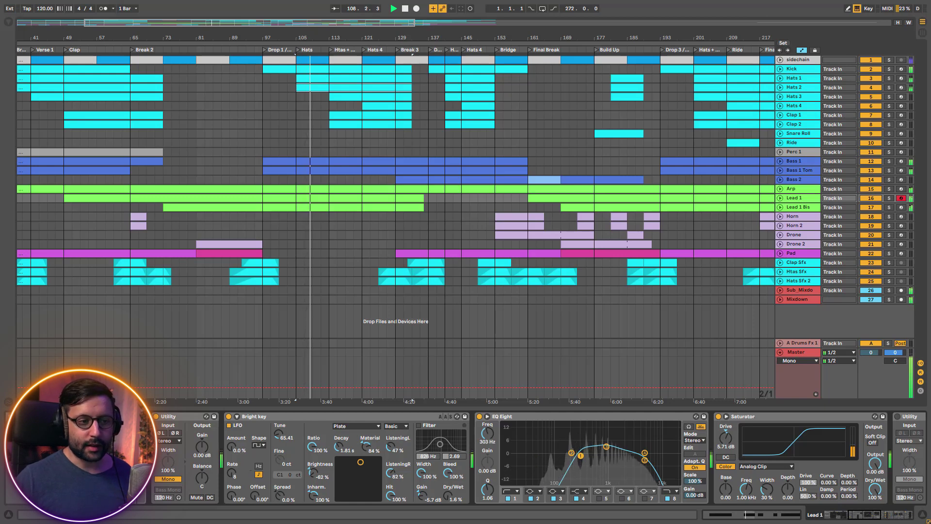
key("ctrl+z")
key("space")
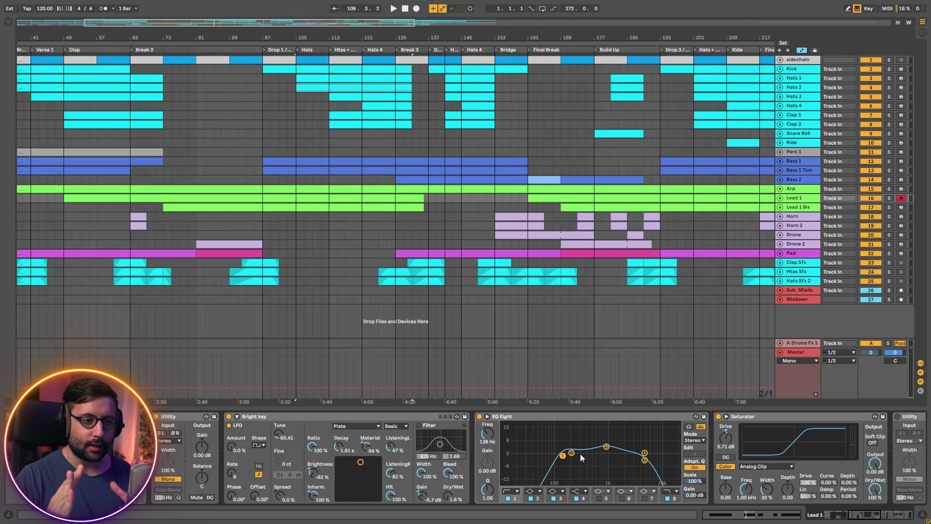
Inspect EQ Eight band 8 and the Saturator in the Lead 1 effect chain
left_click(676, 502)
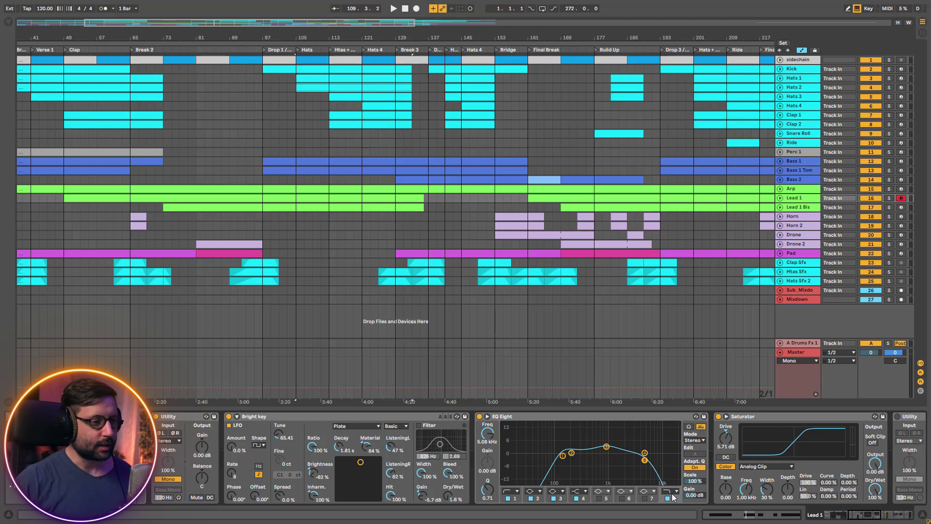
left_click_drag(859, 516, 869, 516)
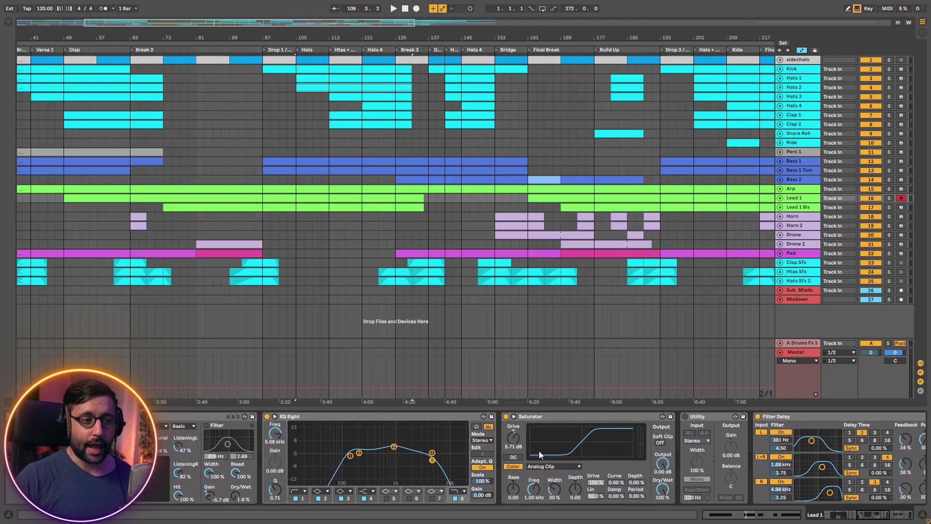
left_click(553, 417)
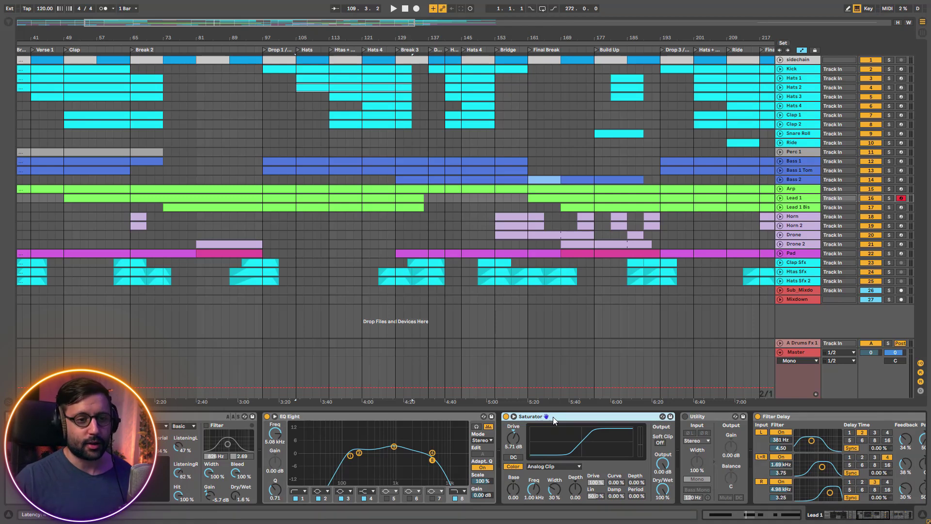
Examine the effect chains of Horn, Drone and Horn 2, including their delay, reverb and Stereo Width devices
key("Down")
key("Down")
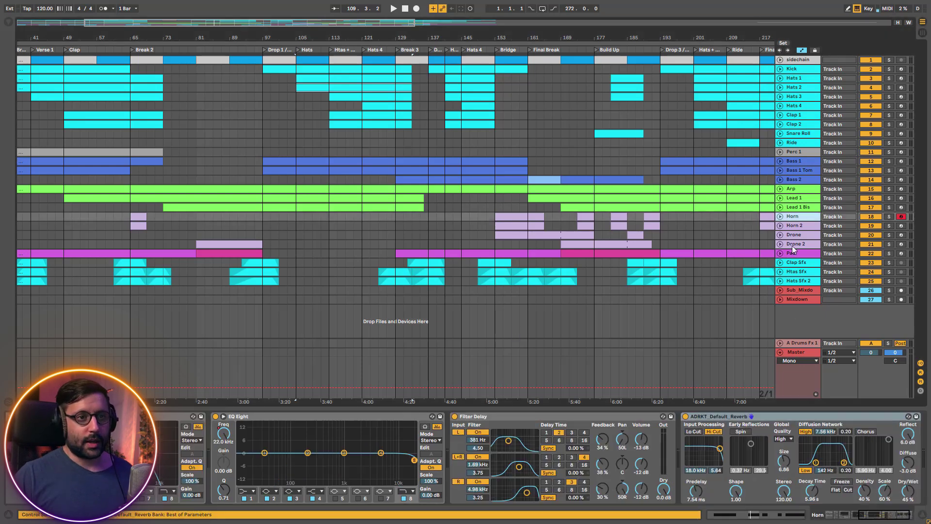
key("Down")
key("Down")
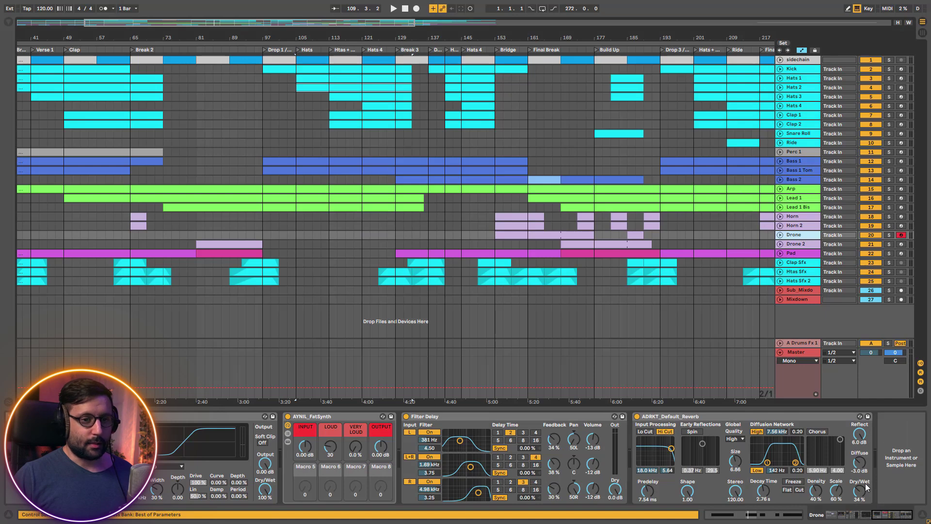
left_click(808, 227)
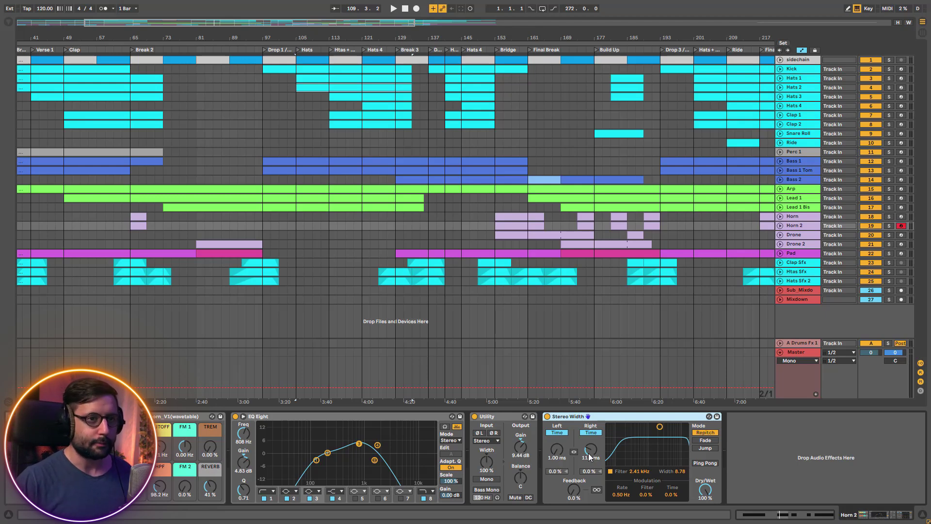
Unfold the Arp track and play it soloed from bar 105
left_click(789, 189)
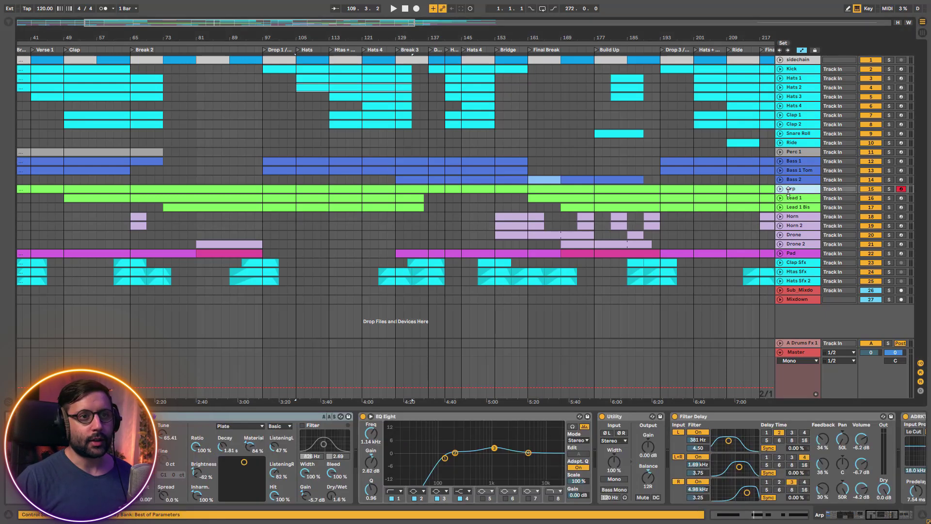
left_click(779, 189)
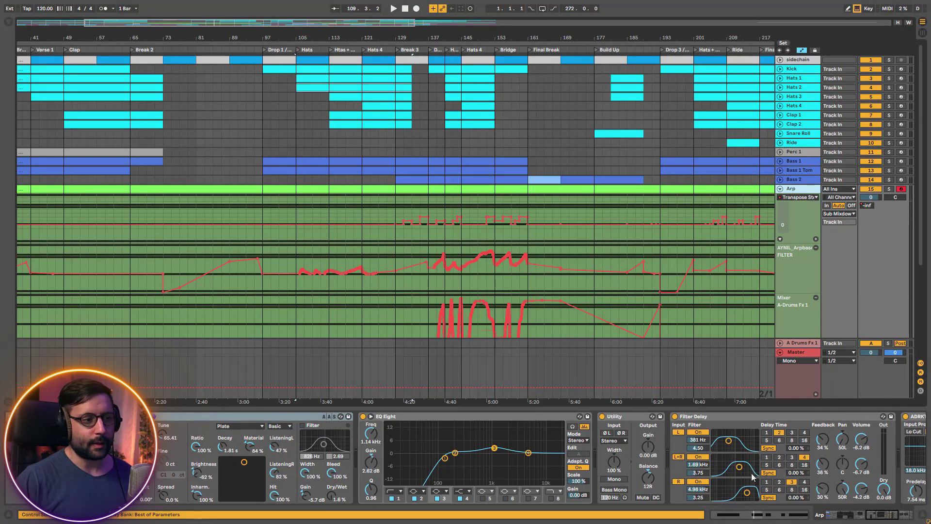
key("space")
left_click(888, 189)
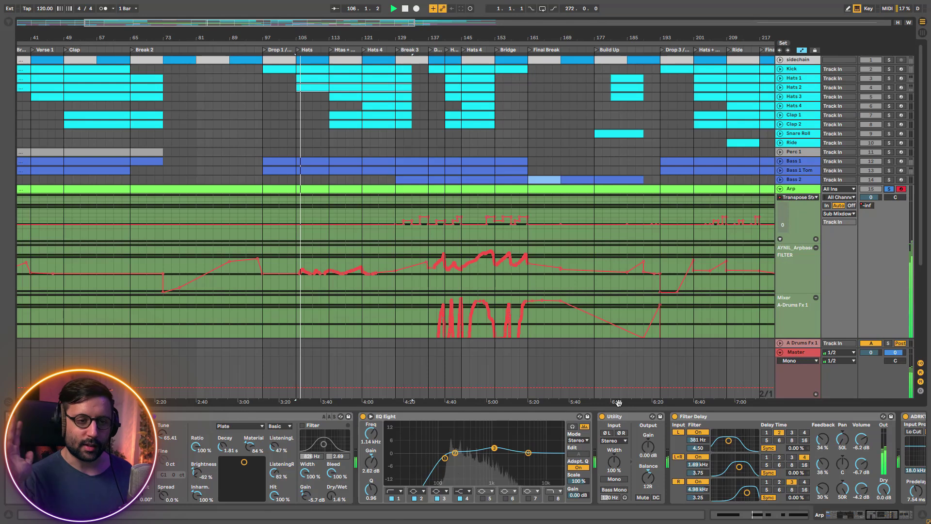
Unfold Lead 1 and play it soloed, then compare it with Lead 1 and Arp soloed together from bar 105
scroll(817, 279, "down", 3)
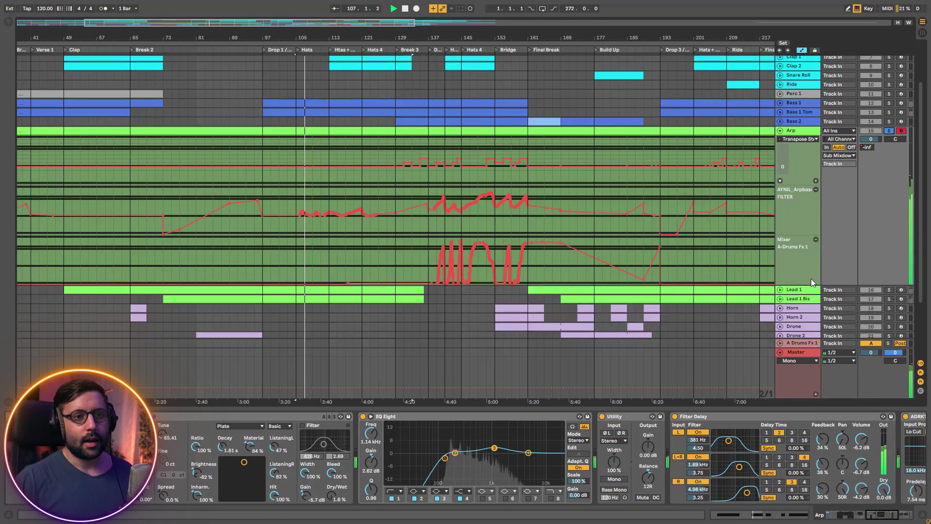
left_click(779, 289)
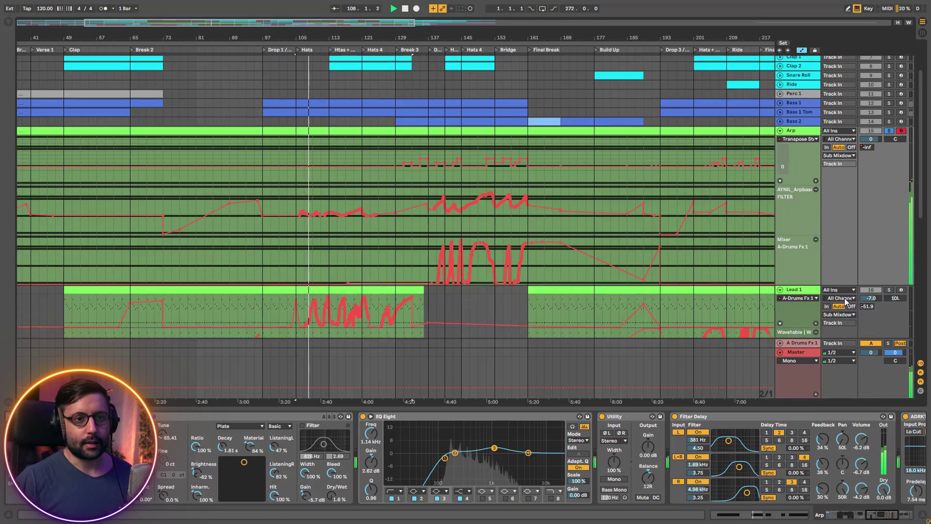
left_click(888, 289)
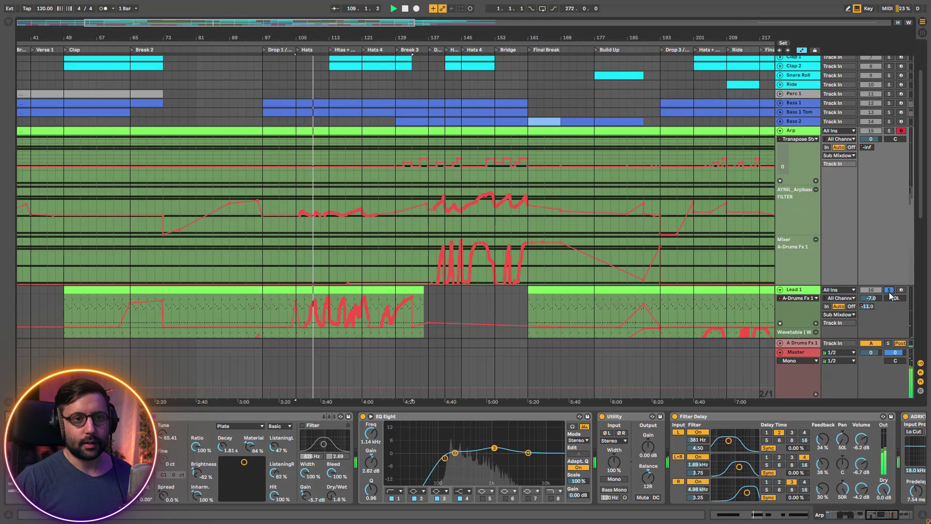
left_click(890, 131, "ctrl")
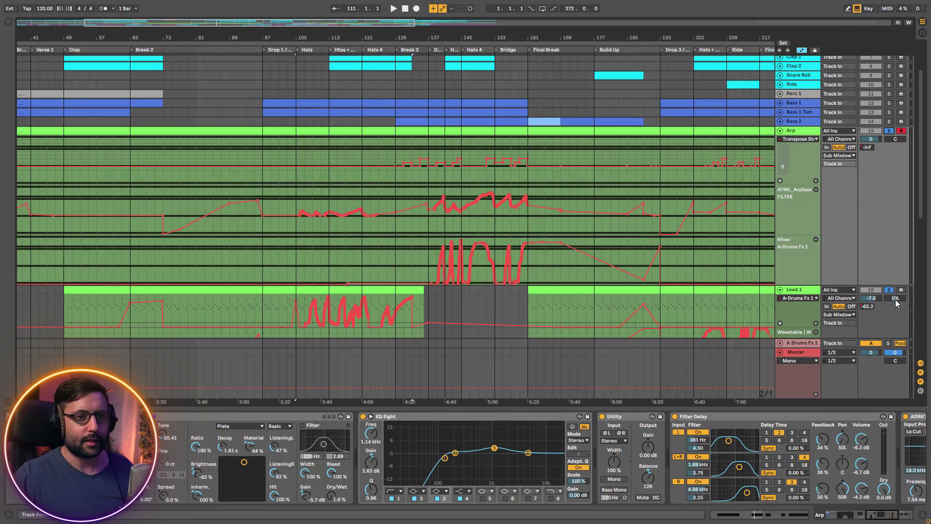
key("space")
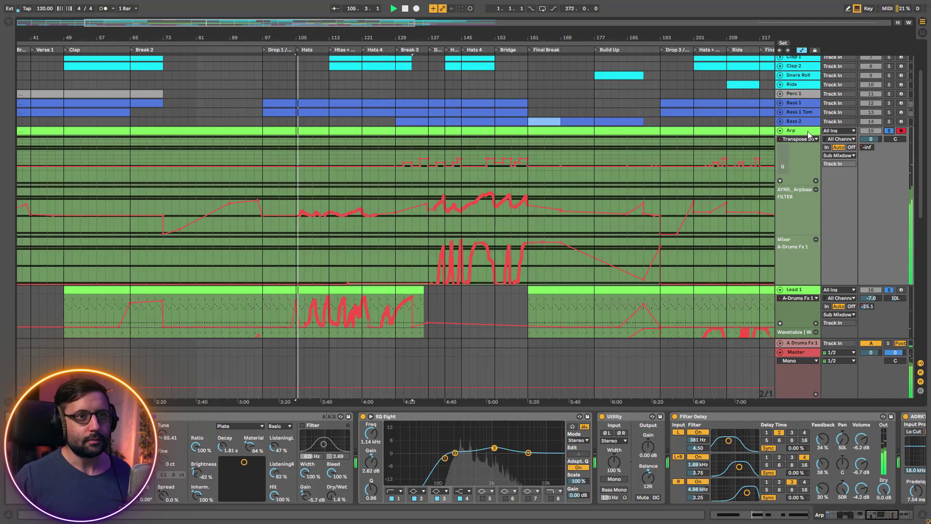
Add Perc 1 to the solos, play its clip, and examine its Utility balance, Saturator, EQ Eight and reverb settings
left_click(888, 94)
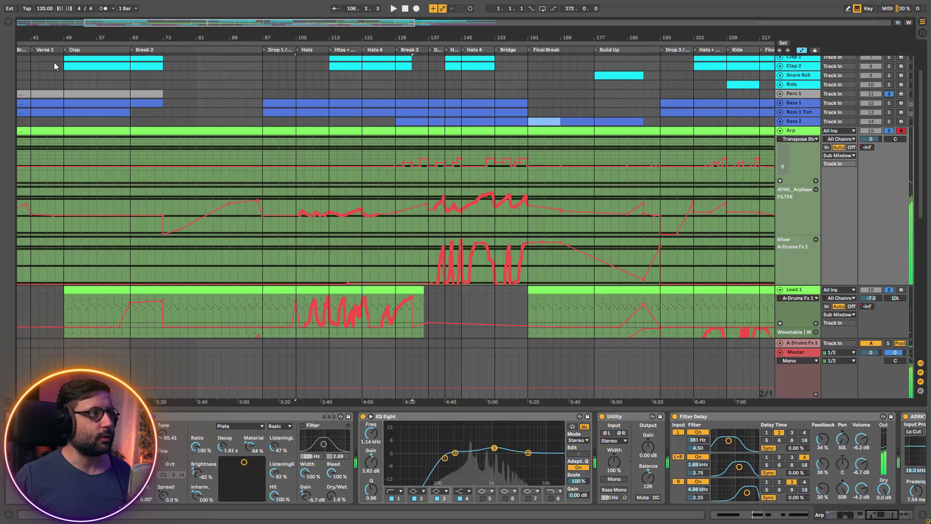
left_click(64, 94)
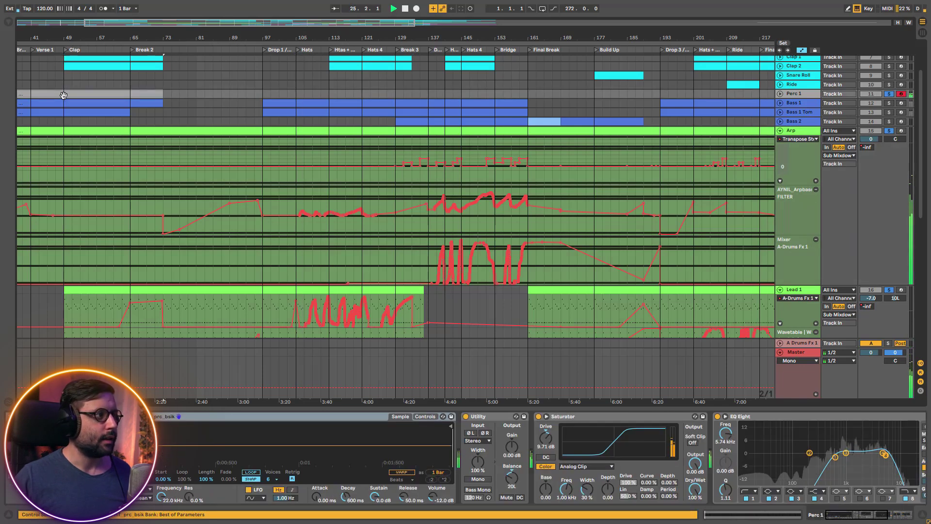
left_click(779, 94)
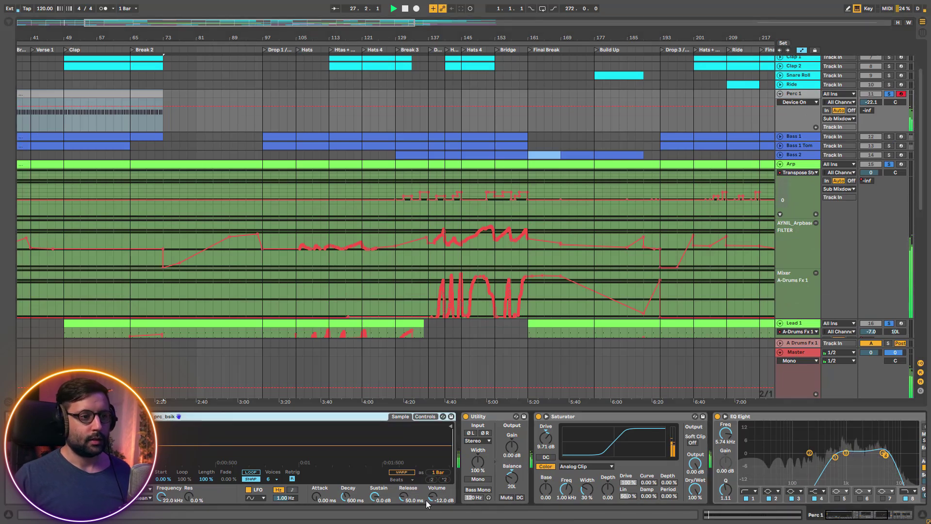
left_click(509, 480)
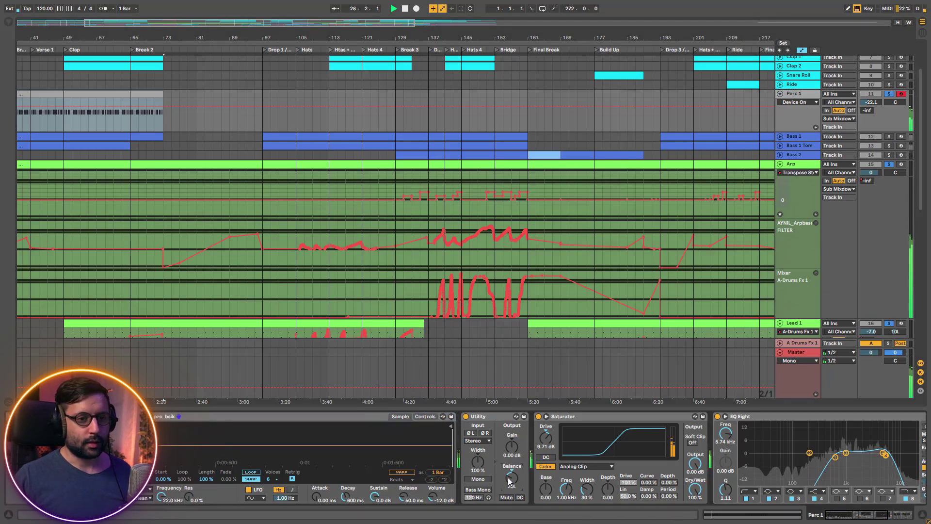
key("space")
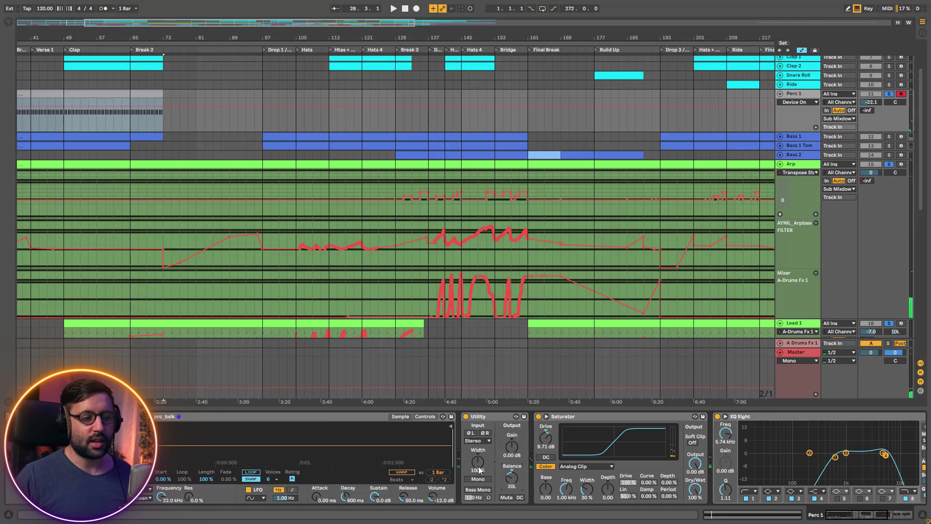
left_click_drag(839, 515, 871, 515)
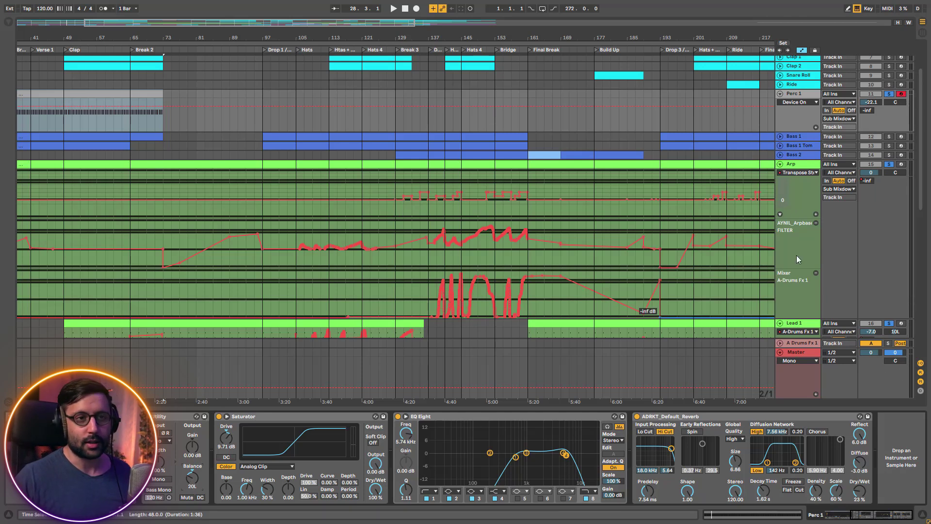
Collapse all unfolded tracks in the arrangement and clear the solos on Perc 1, Arp and Lead 1
left_click(779, 165)
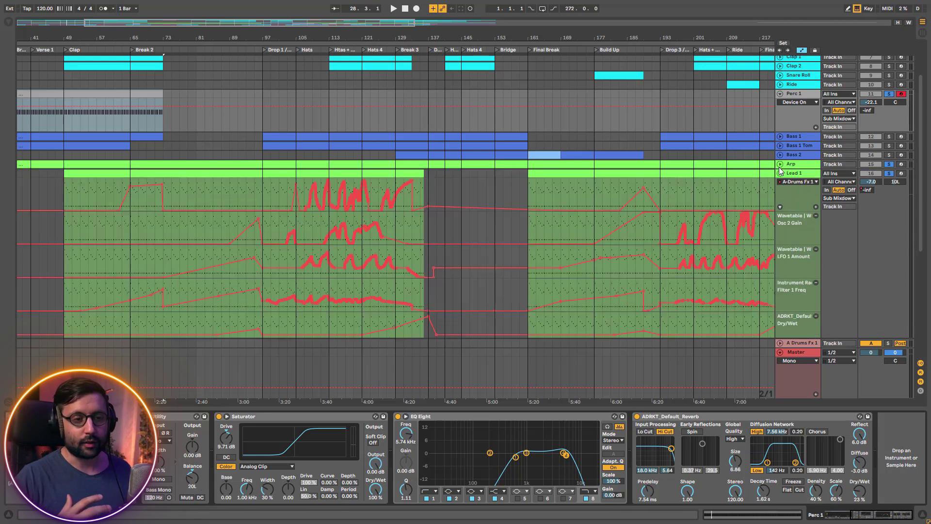
left_click(779, 173)
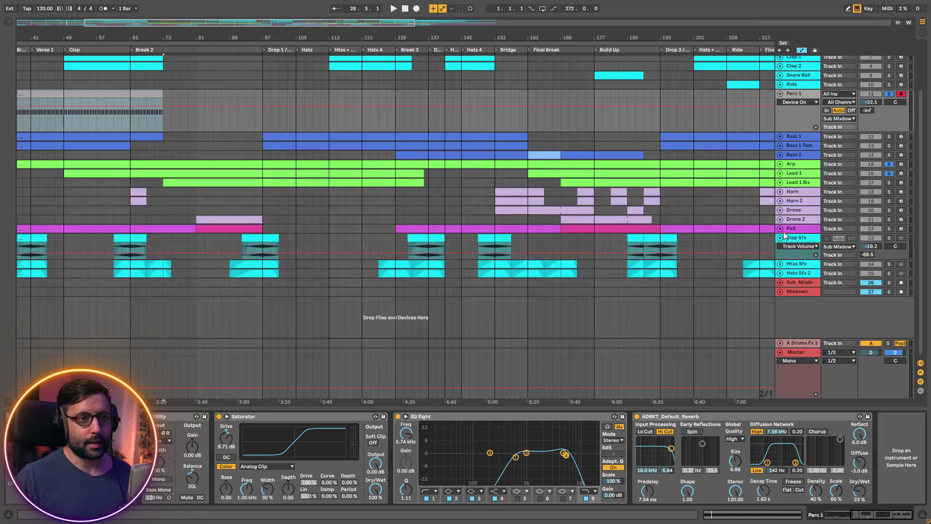
left_click(780, 228)
left_click(787, 214)
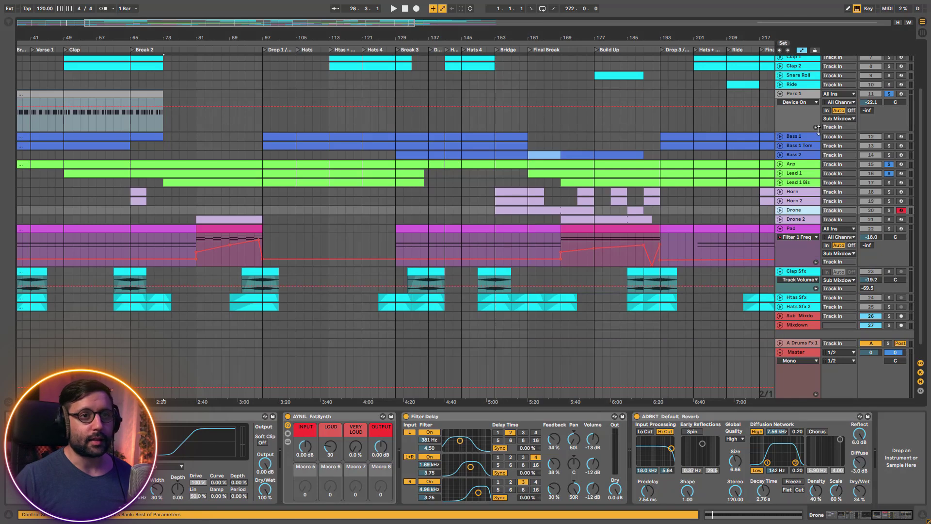
key("Tab")
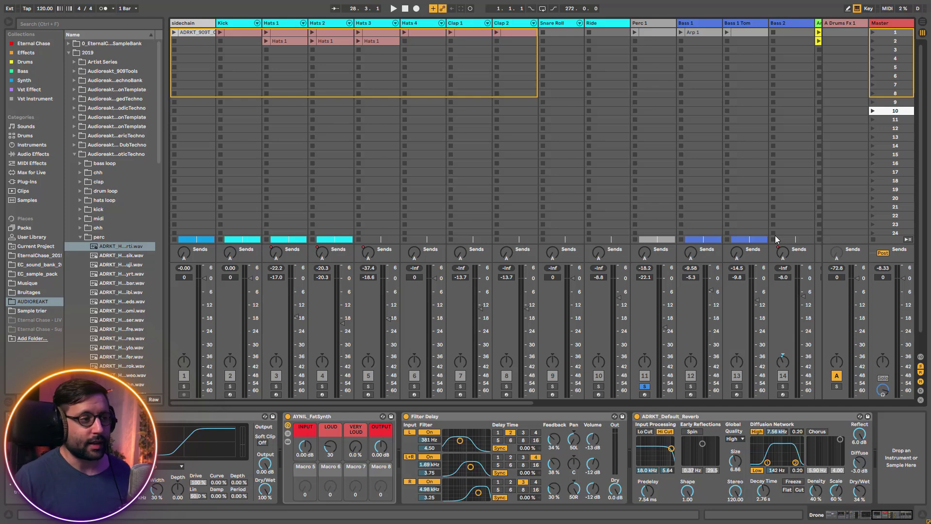
key("Tab")
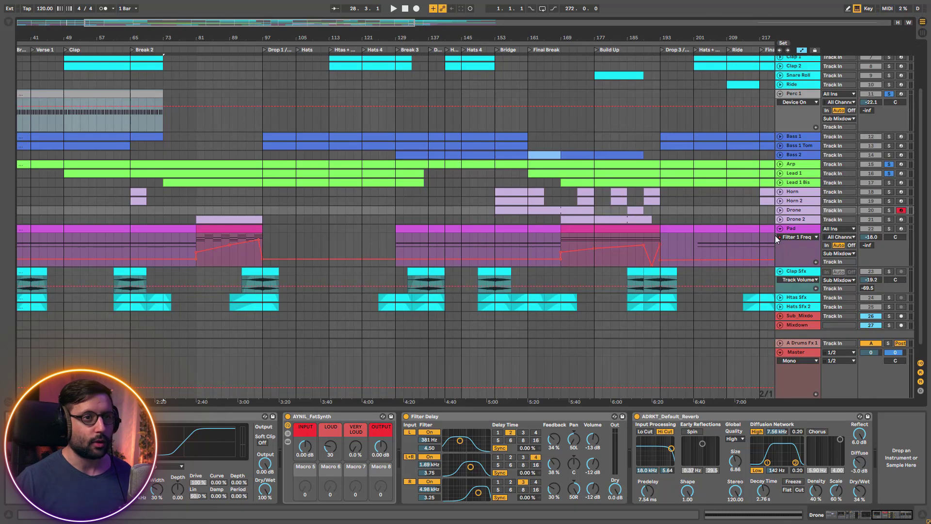
left_click(778, 95, "alt")
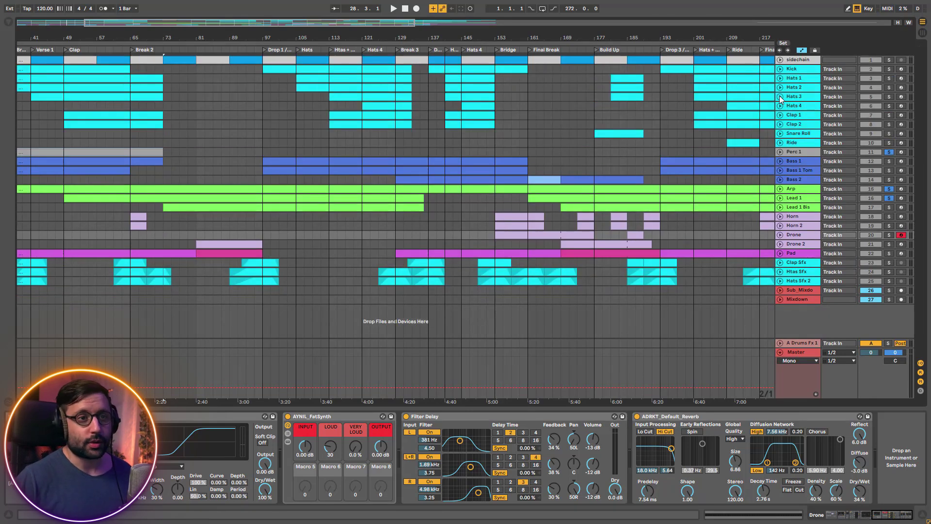
left_click_drag(134, 22, 167, 63)
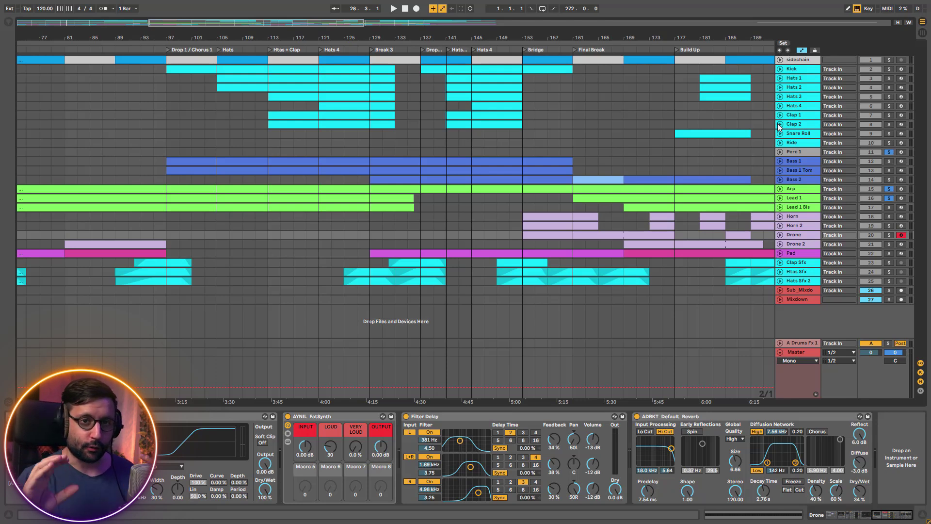
left_click(888, 152)
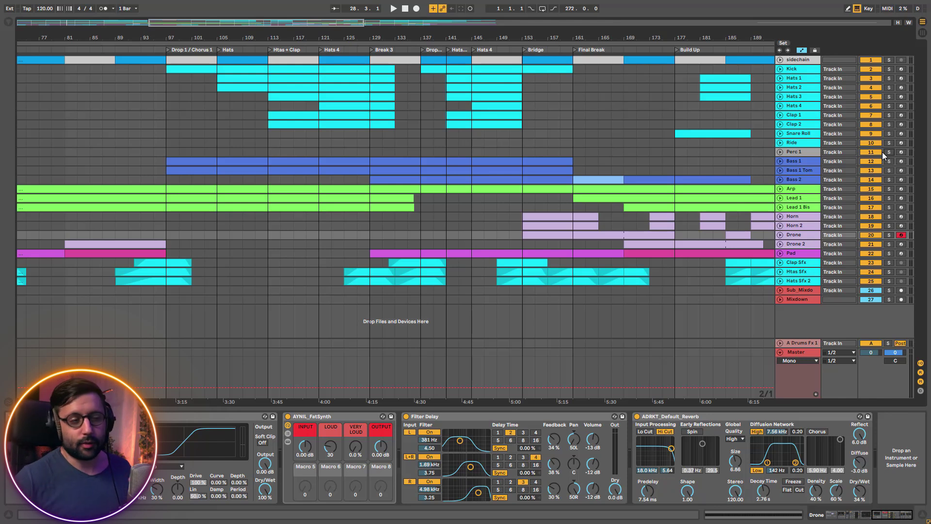
Show the devices of the Master track's mastering chain rack and bypass EQ Eight, Glue Compressor and Saturator, keeping Utility on
left_click_drag(447, 38, 446, 33)
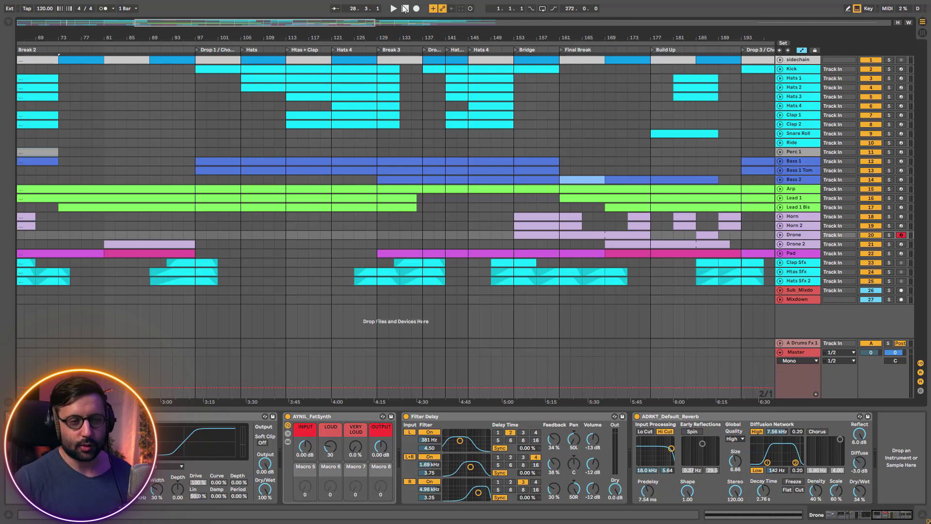
left_click_drag(427, 38, 321, 29)
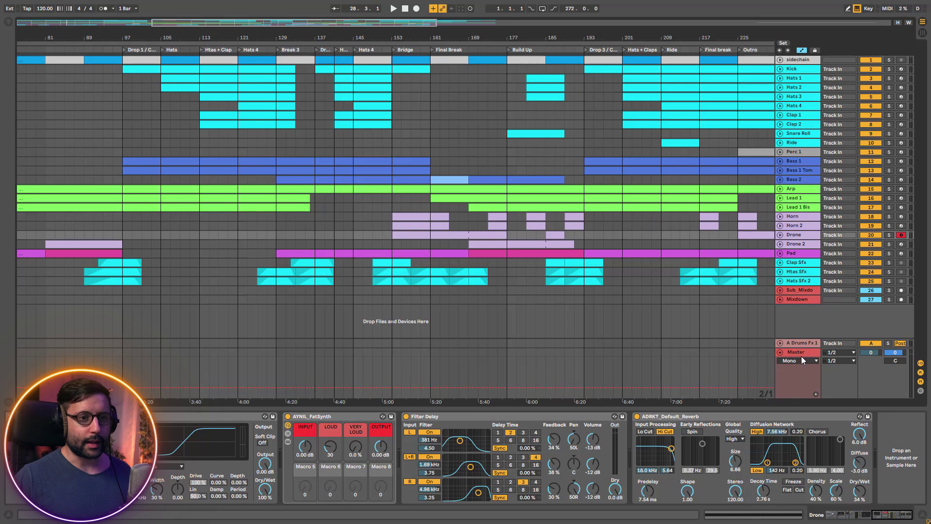
left_click(801, 353)
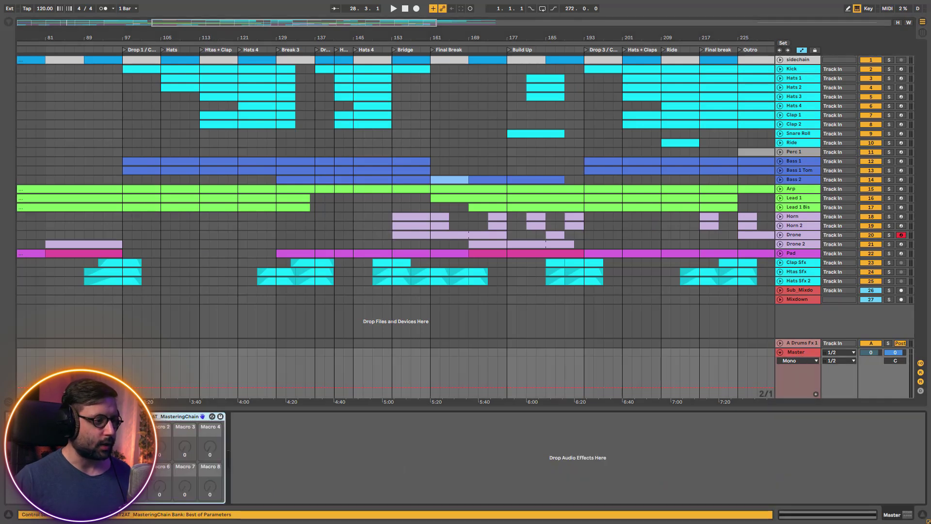
left_click(117, 446)
left_click(256, 416)
left_click(336, 419)
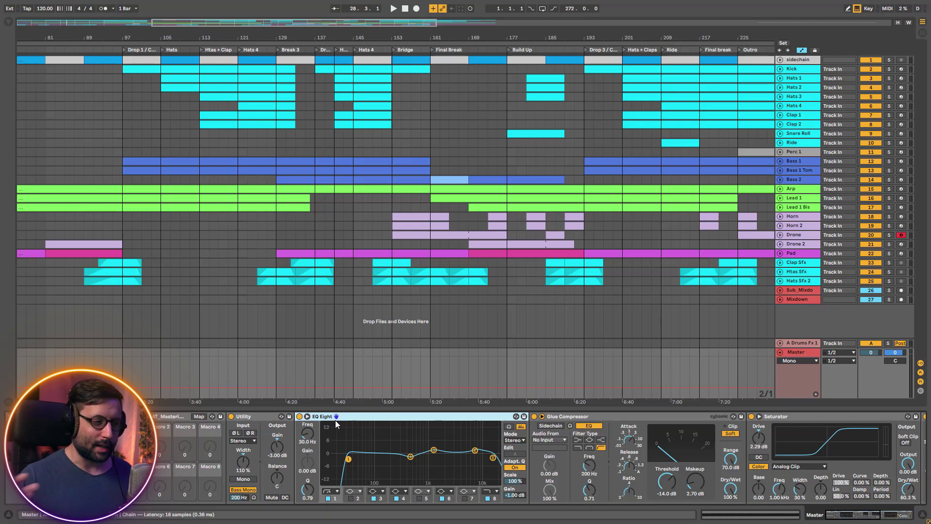
left_click(299, 416)
left_click(255, 417)
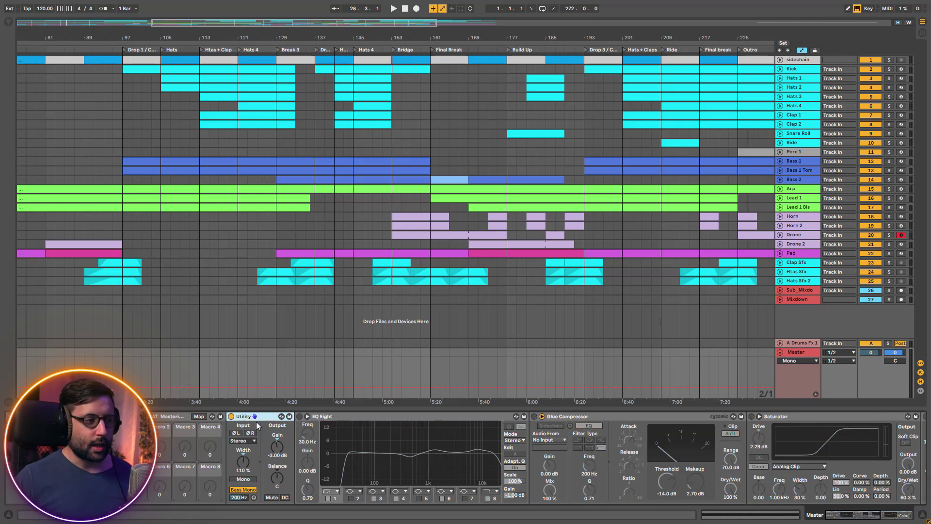
Play the full mix briefly while switching the mastering chain's Utility off and back on
left_click(231, 416)
key("space")
left_click(230, 416)
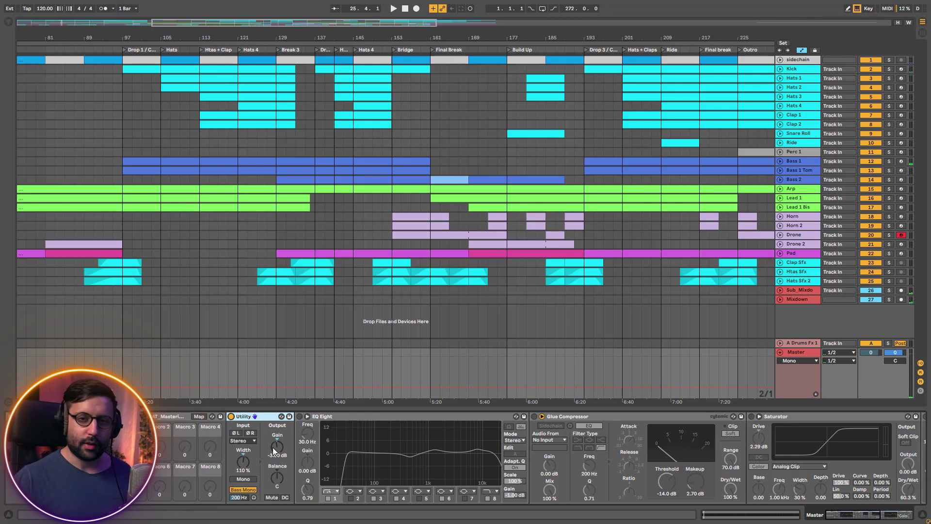
Check the Kick track's volume and effect chain, then return to the Master track's mastering chain
left_click(795, 71)
left_click(780, 69)
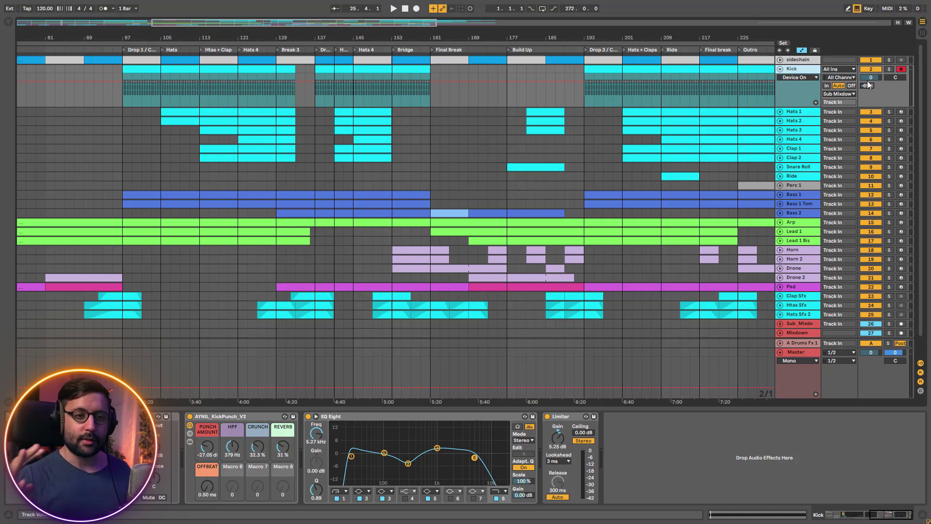
left_click(780, 69)
left_click(796, 352)
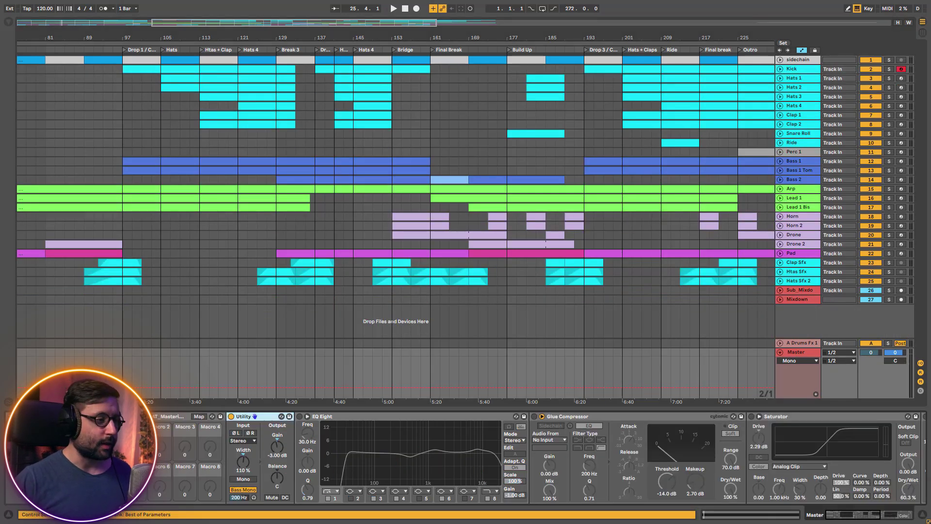
During playback, enable the mastering chain's EQ Eight and switch off its bands 1, 3, 4, 6 and 8
key("space")
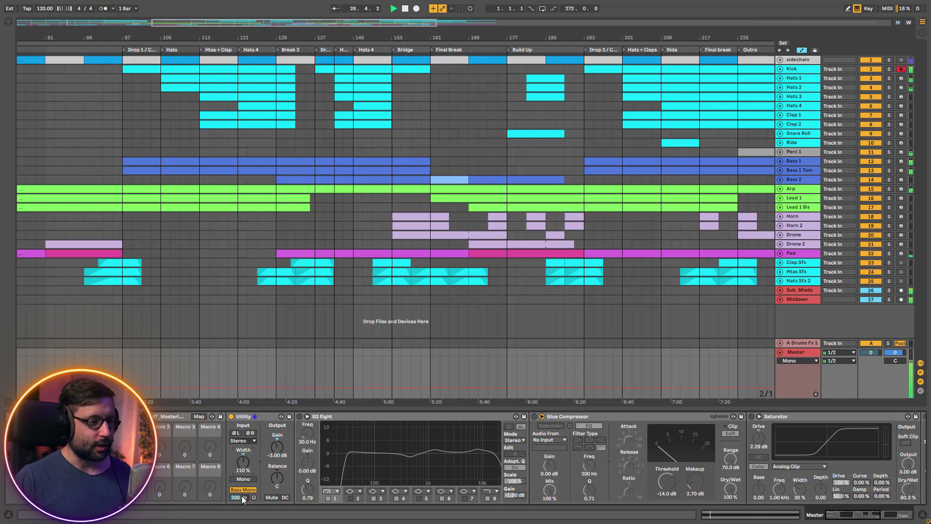
left_click(299, 416)
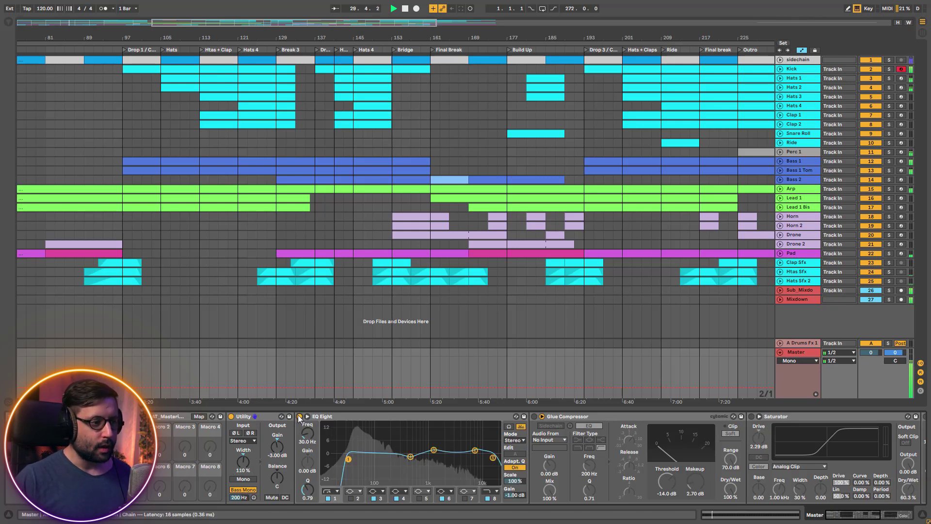
left_click(372, 498)
left_click(396, 498)
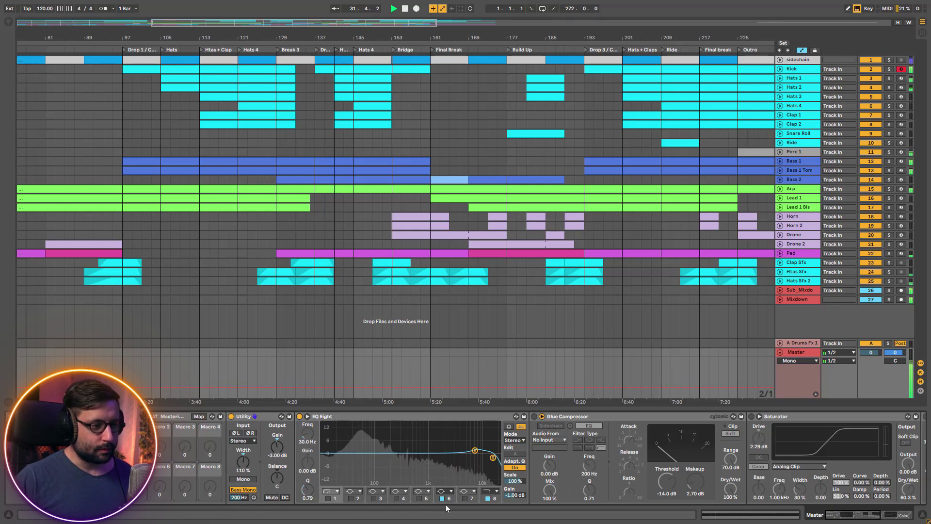
left_click(442, 498)
left_click(484, 498)
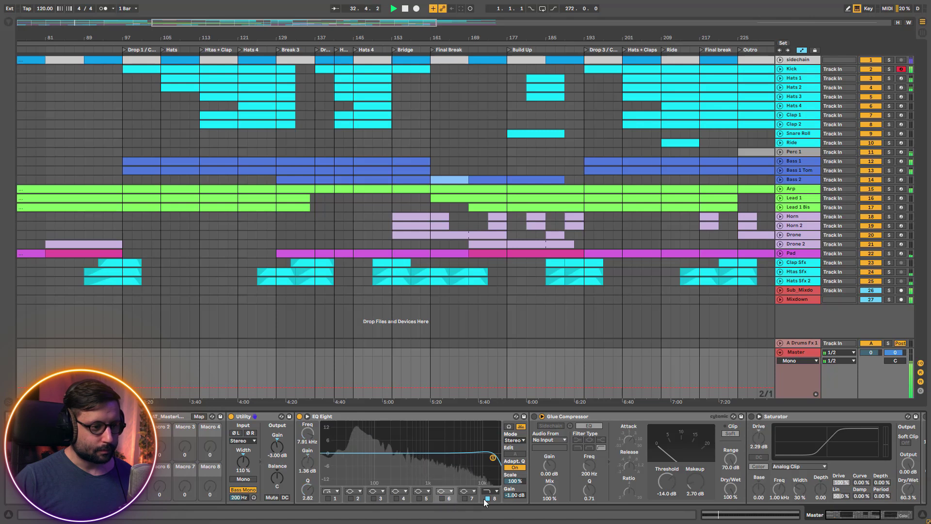
left_click(487, 498)
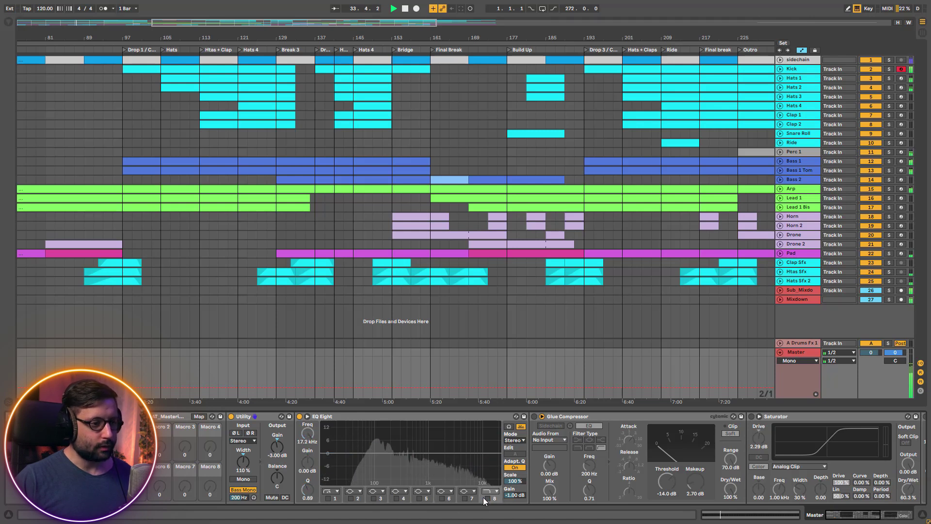
Switch on bands 1 and 2 of the mastering chain's first EQ Eight, playing the mix after each to hear the change
left_click(329, 498)
key("space")
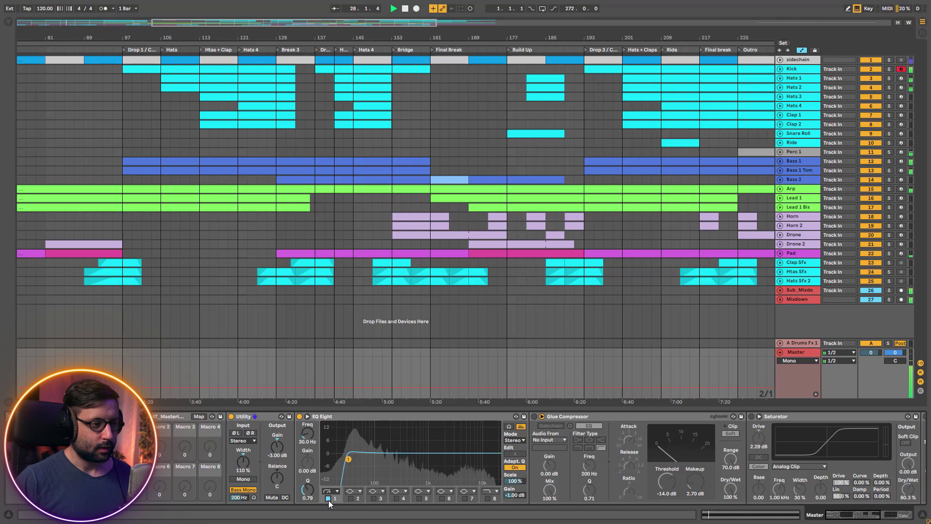
key("space")
left_click(351, 498)
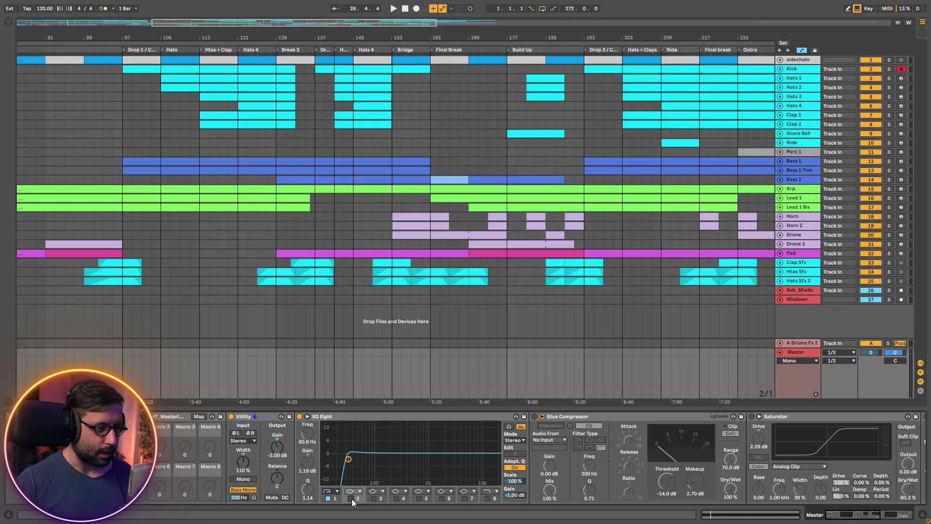
left_click(351, 498)
key("space")
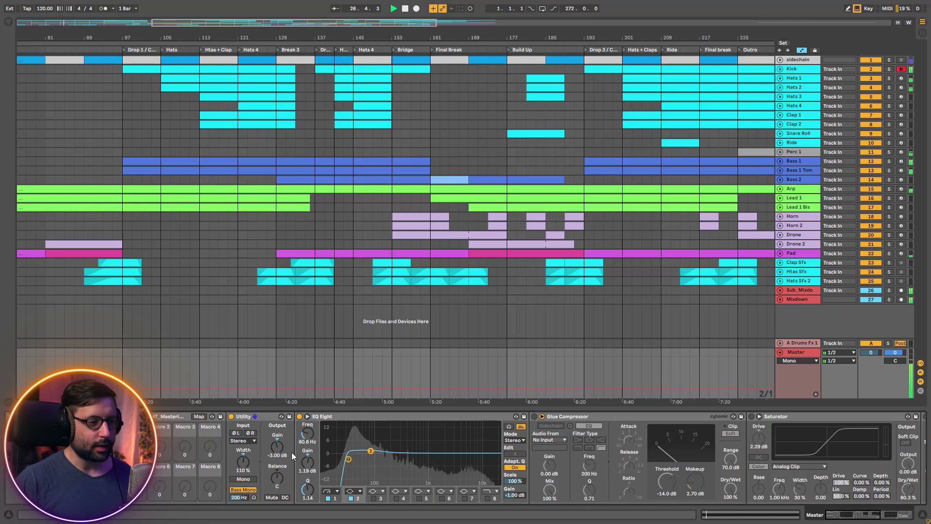
Switch on bands 3 and 4 of the first EQ Eight, comparing the mix with band 4 off and on
left_click(374, 498)
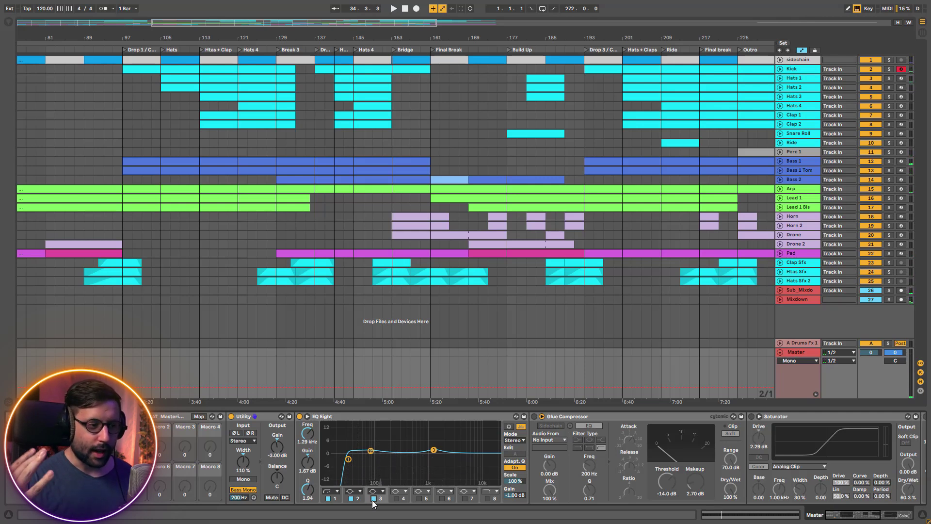
left_click(396, 498)
key("space")
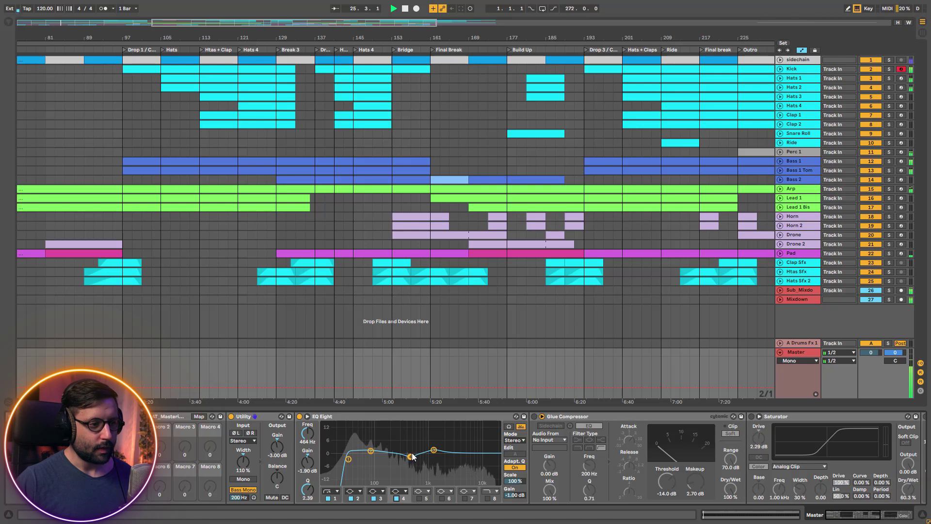
left_click(396, 498)
left_click(397, 498)
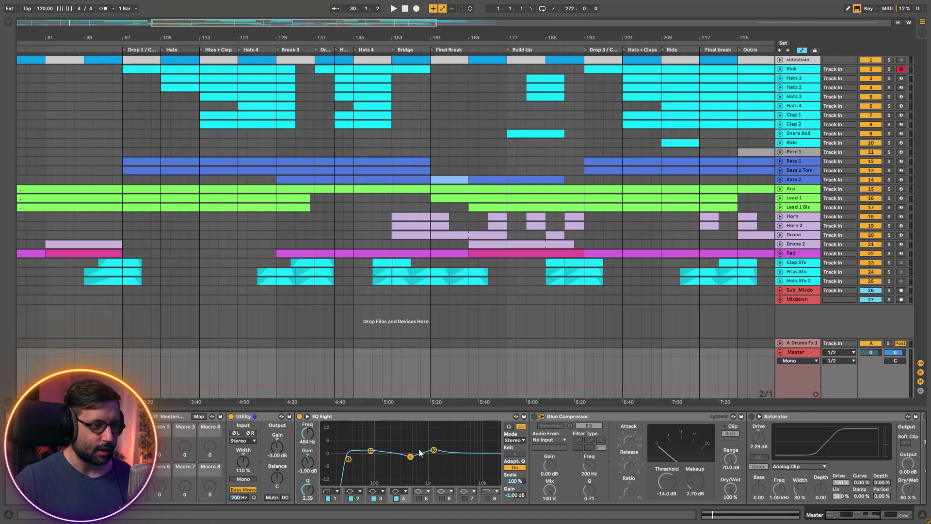
left_click(361, 499)
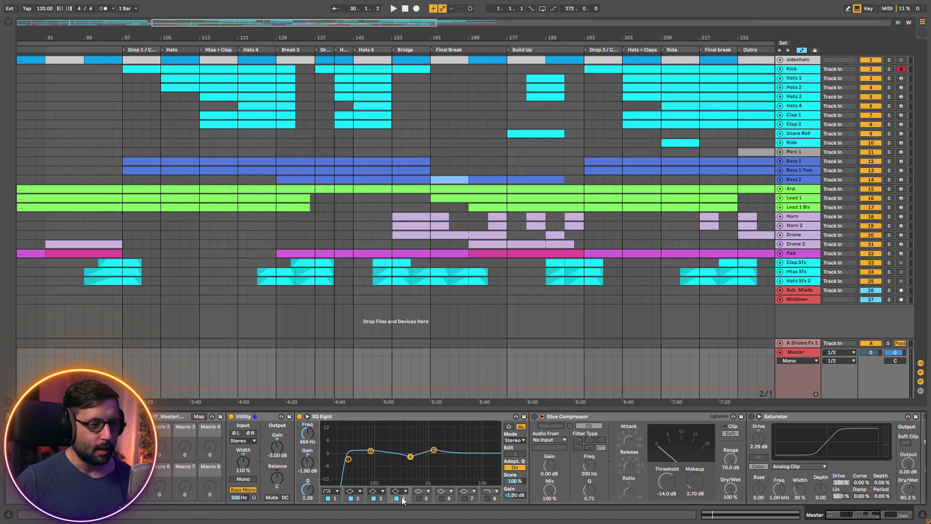
Switch on bands 5, 6 and 8 of the first EQ Eight, leaving band 7 off and comparing band 5 off and on during playback
left_click(425, 499)
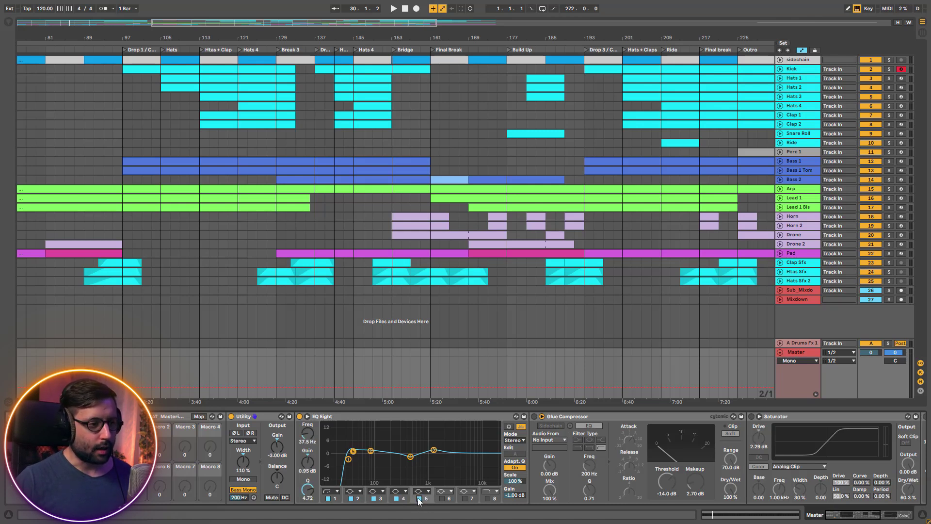
left_click(419, 498)
key("space")
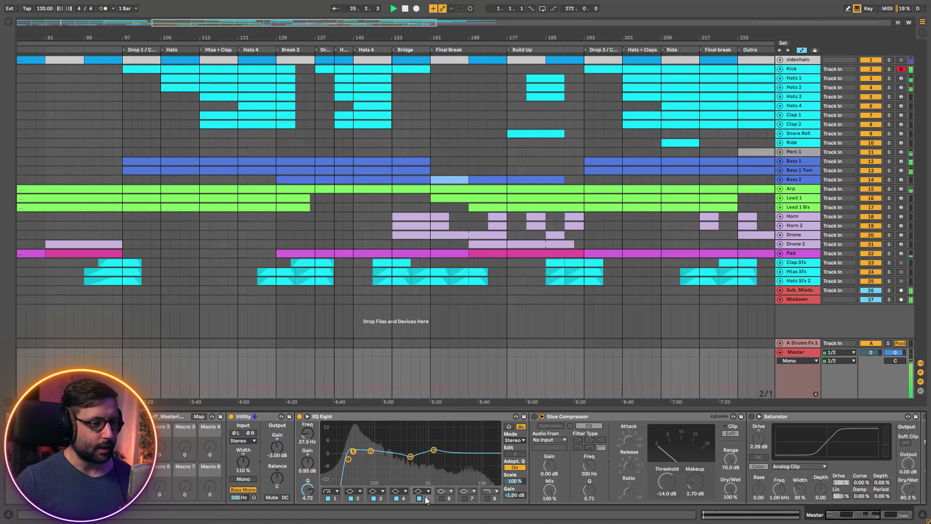
left_click(419, 498)
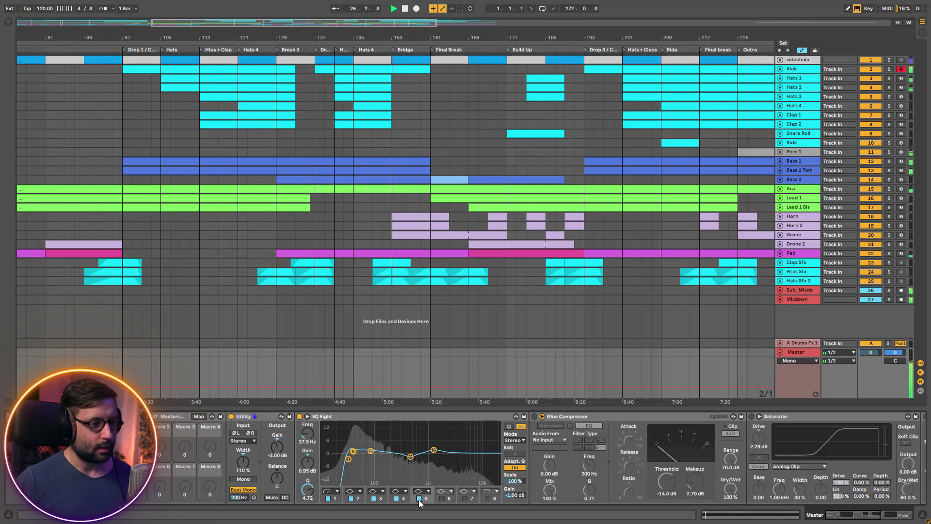
left_click(441, 498)
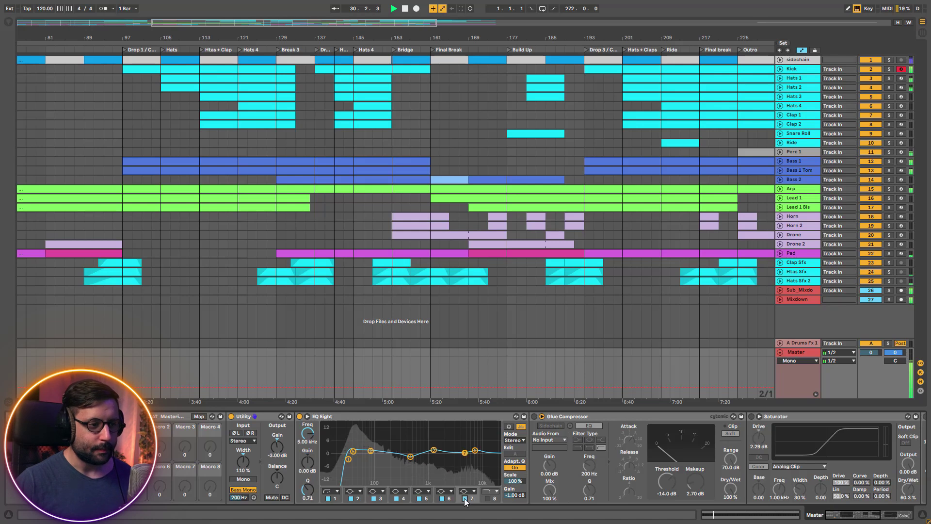
left_click(487, 498)
left_click(487, 499)
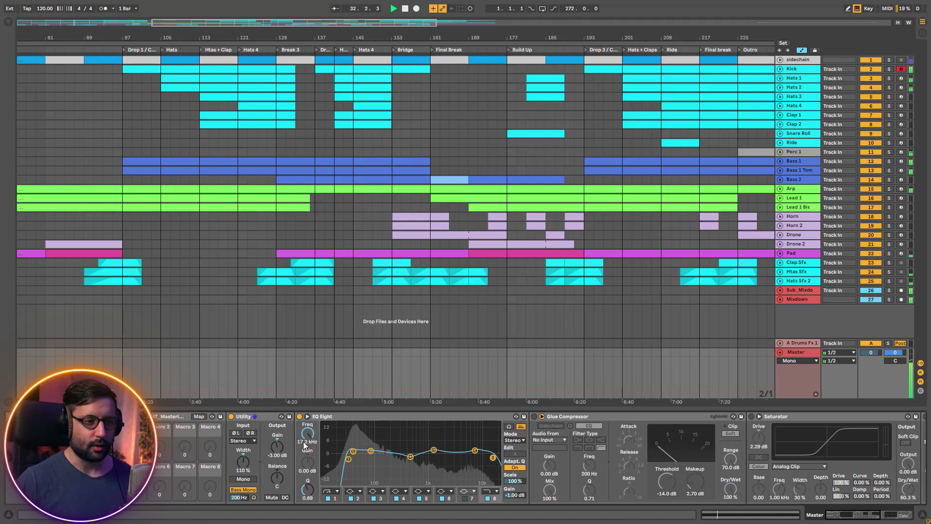
Enable the mastering chain's Glue Compressor and compare it off and on while playing the arrangement from bar 111 in the Hats section
left_click(533, 416)
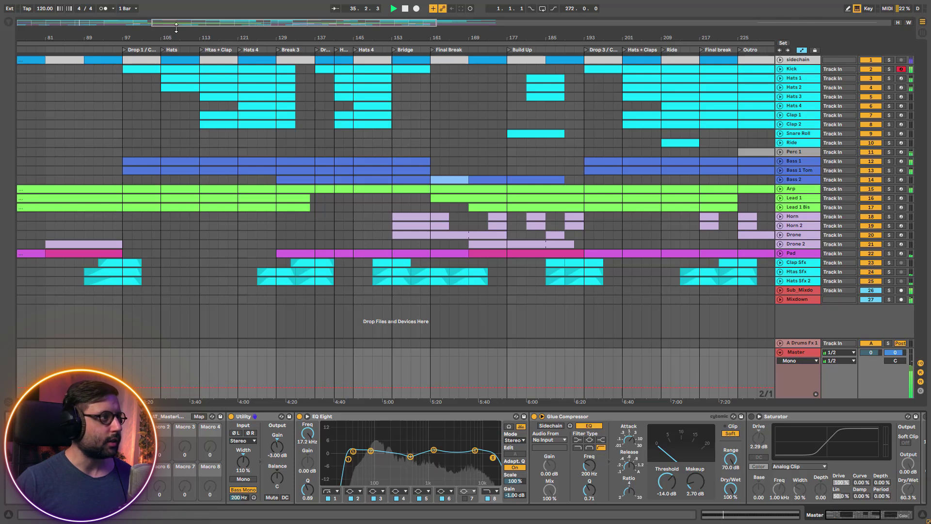
left_click_drag(177, 25, 35, 21)
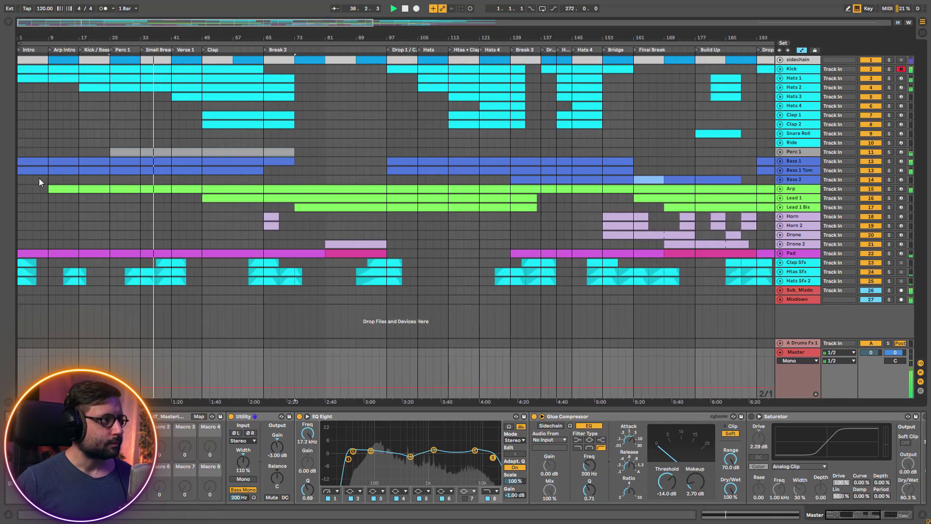
left_click(173, 203)
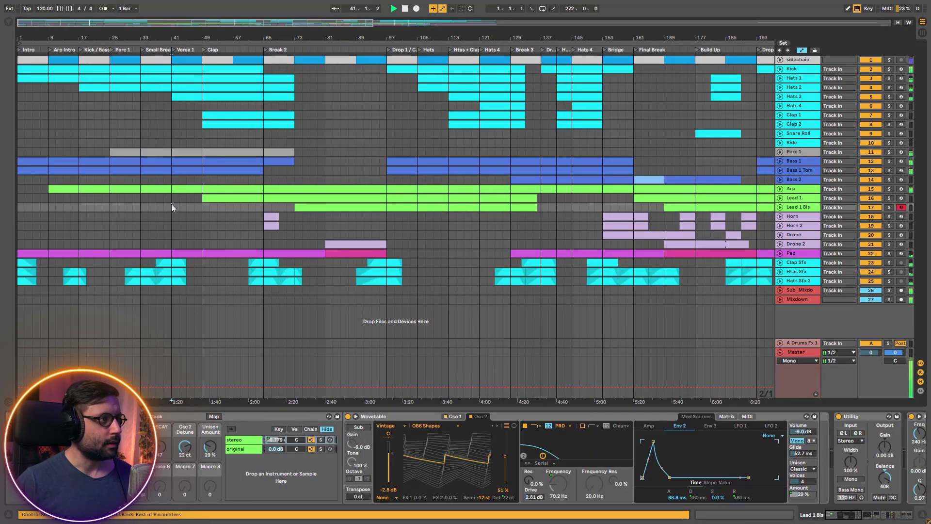
left_click(793, 352)
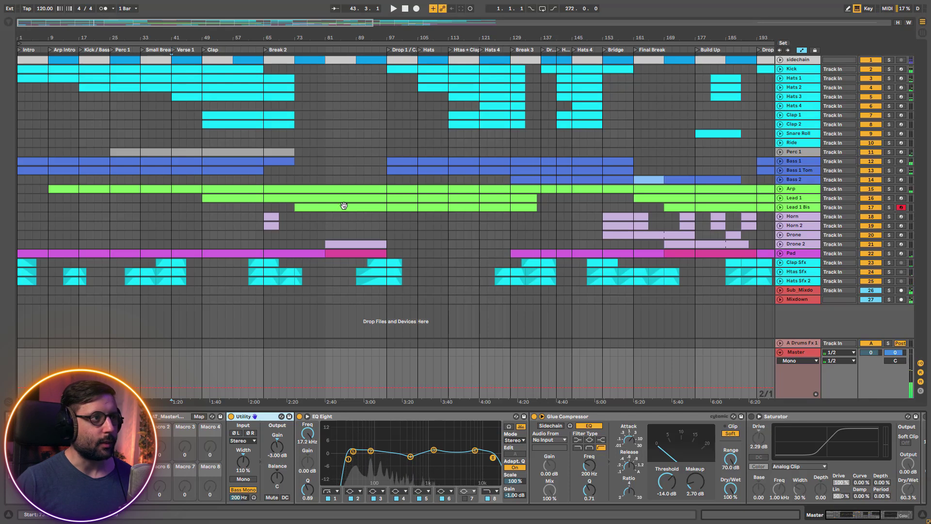
left_click(444, 150)
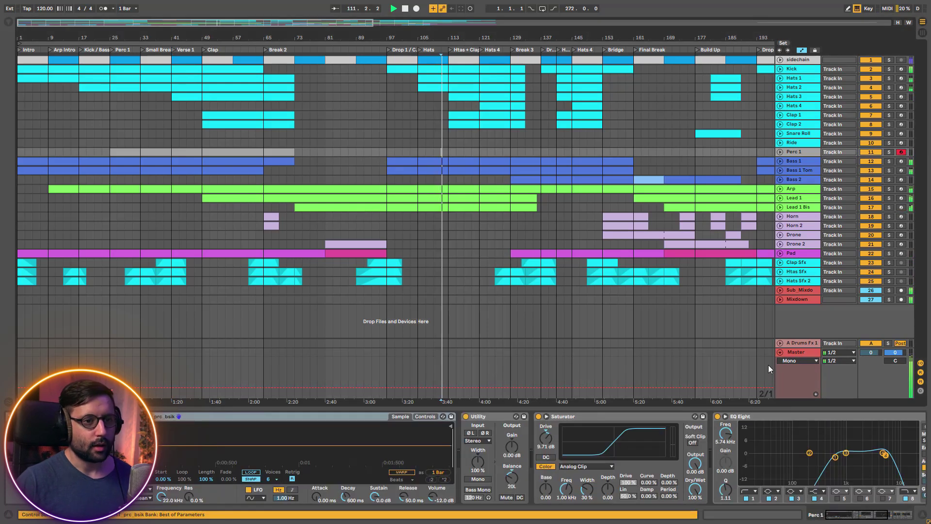
left_click(792, 353)
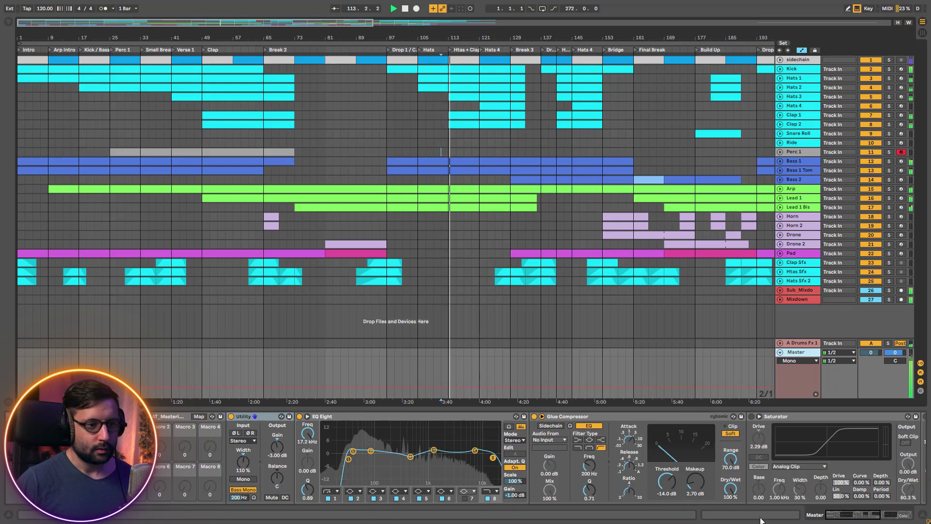
left_click(534, 416)
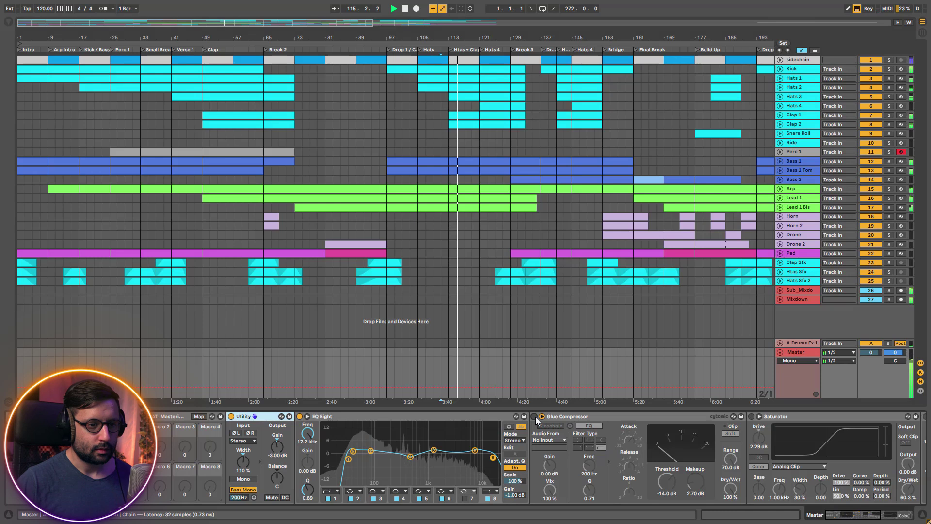
left_click(534, 416)
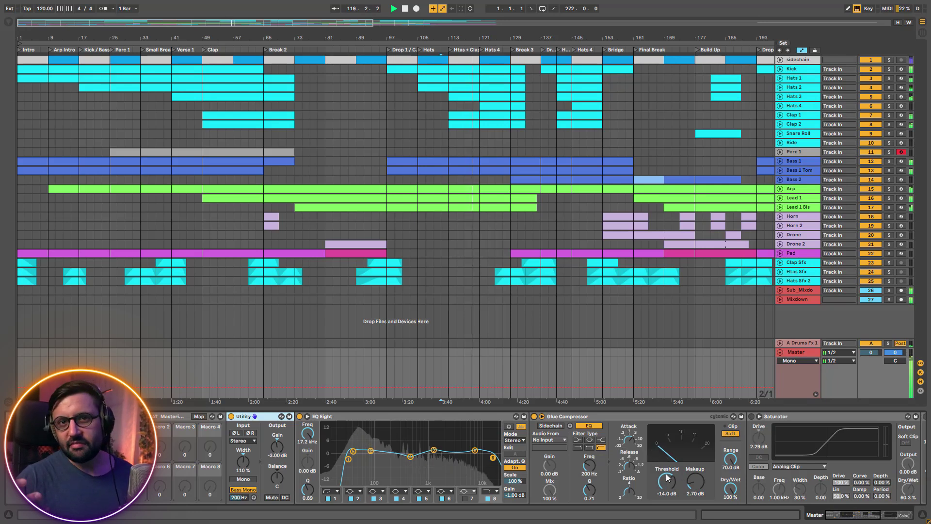
Enable the mastering chain's Saturator and the second EQ Eight that follows it
left_click_drag(870, 519, 877, 521)
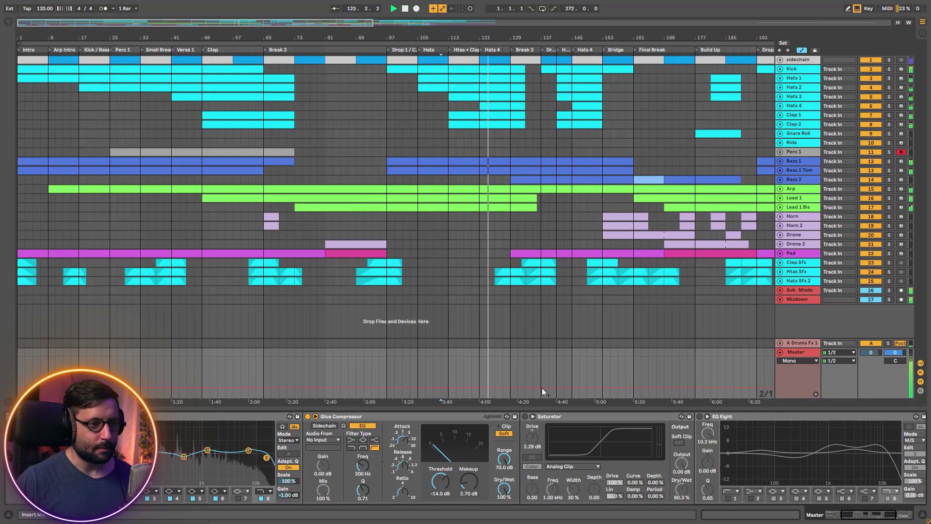
left_click(525, 417)
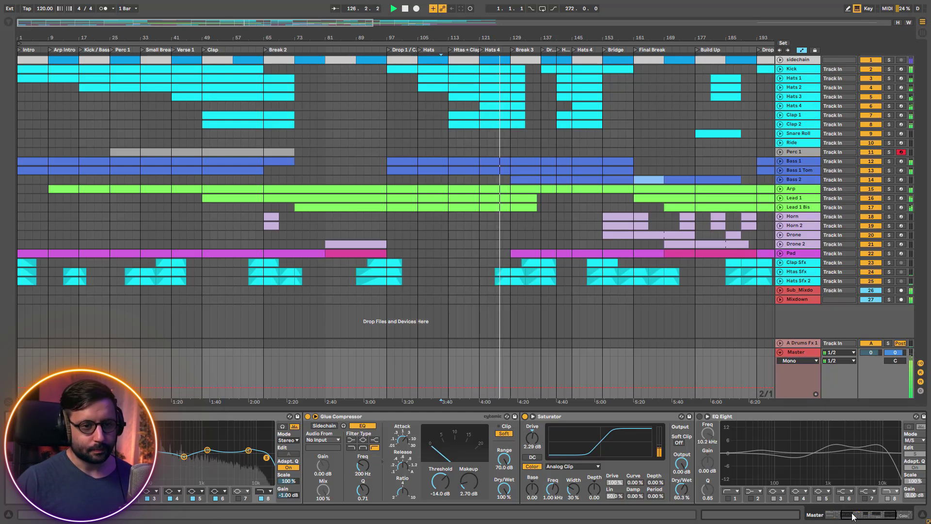
scroll(535, 457, "right", 10)
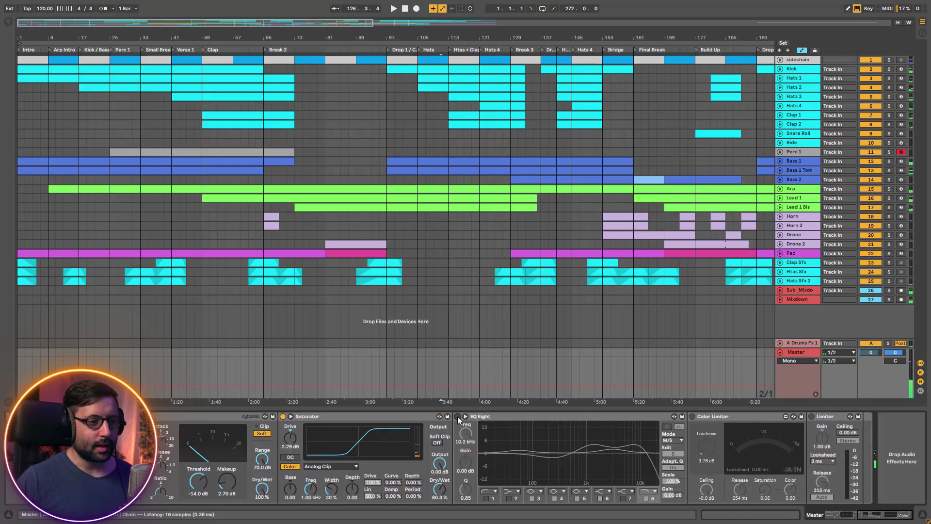
left_click(457, 415)
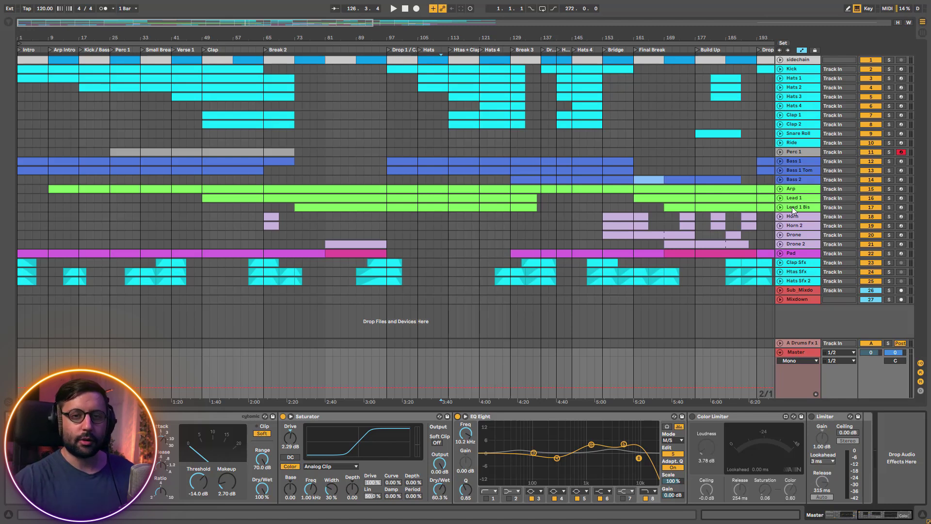
Play the mix again while switching the second EQ Eight off and back on
key("space")
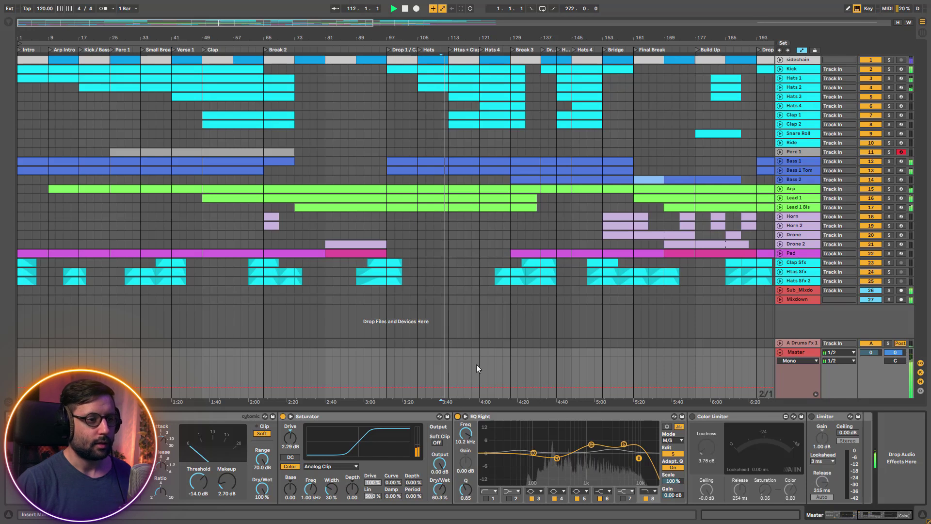
left_click(457, 416)
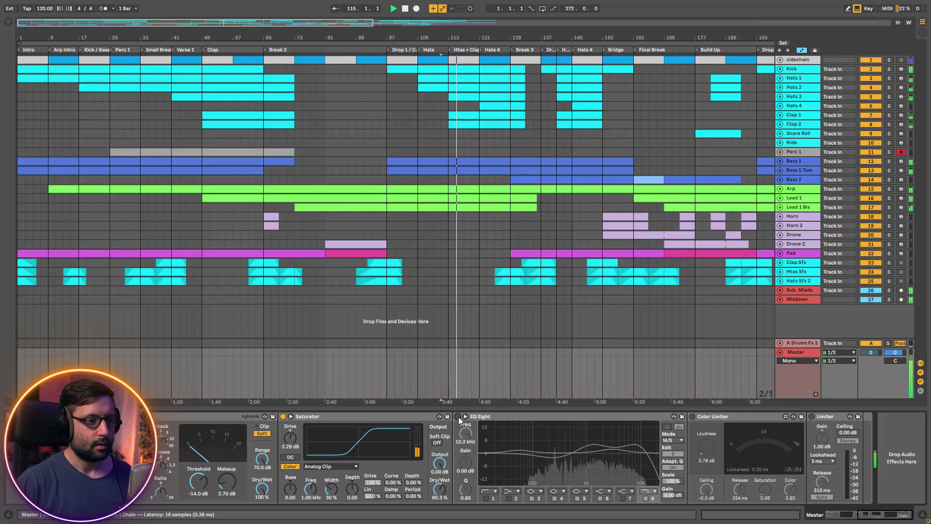
left_click(457, 416)
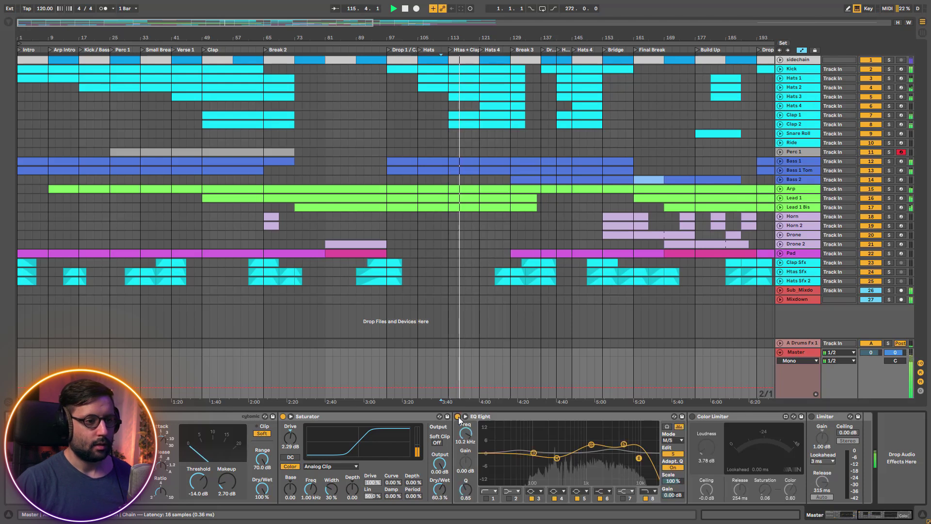
Examine bands 5 and 4 of the second EQ Eight's side curve and set its Edit mode to M to inspect the mid bands
left_click(591, 444)
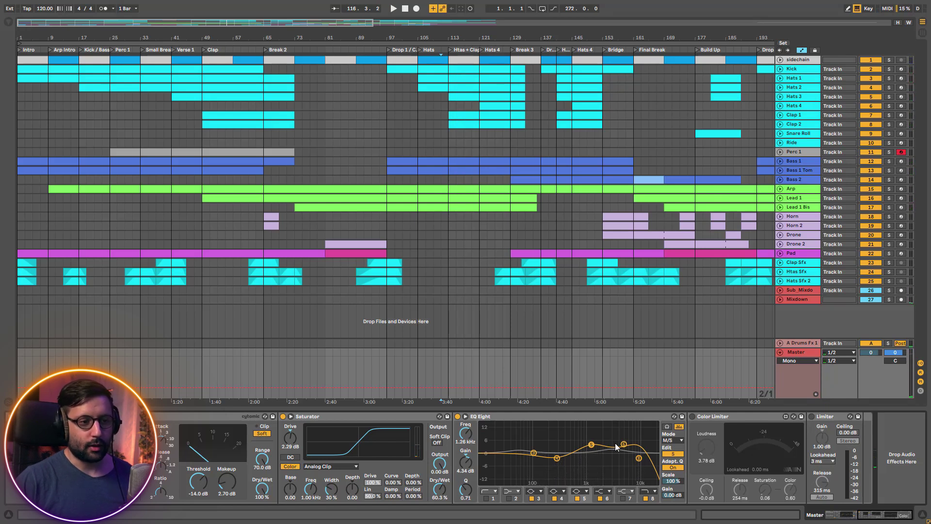
left_click(556, 458)
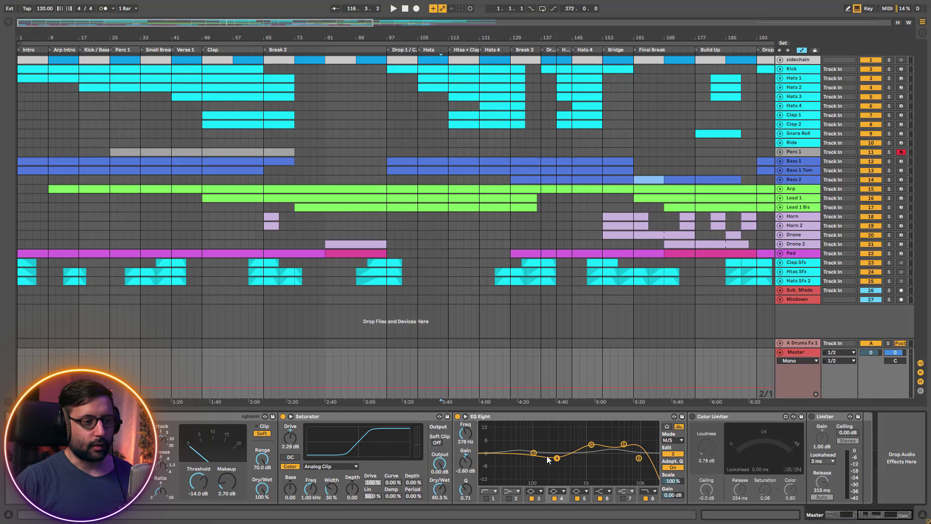
left_click(671, 454)
left_click(521, 451)
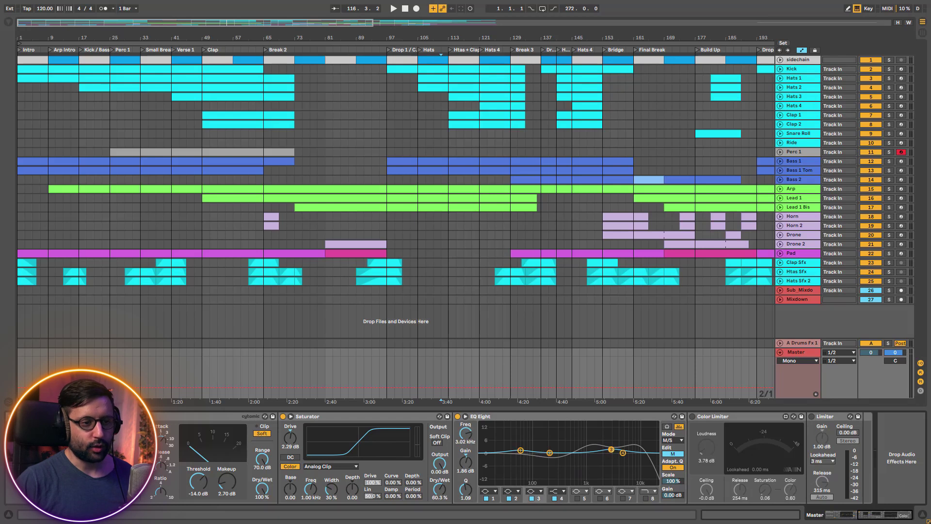
During playback, compare the second EQ Eight's mid band 3 off and on, and the whole device bypassed and active
key("space")
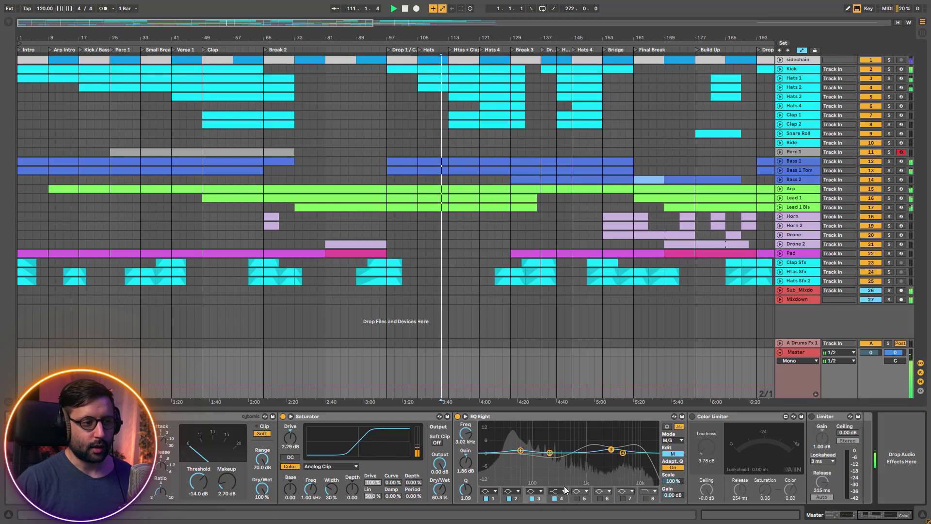
left_click(532, 497)
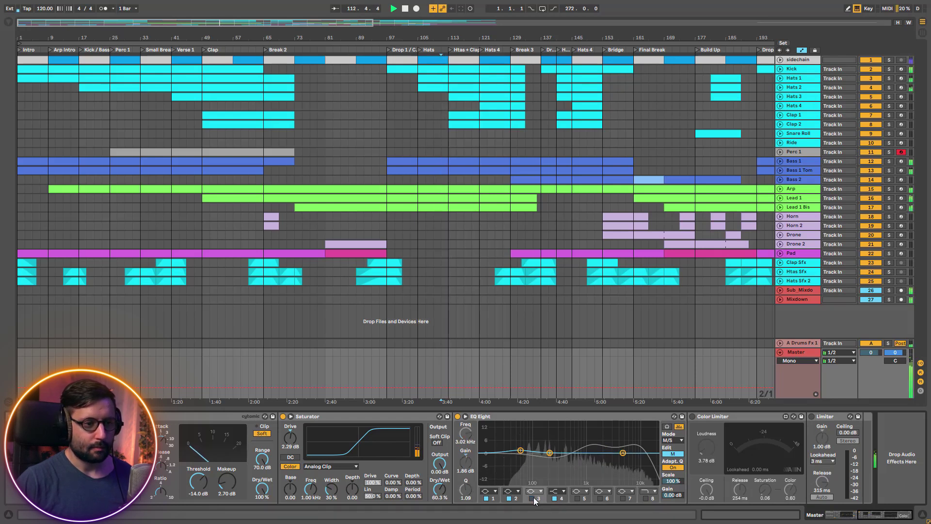
left_click(533, 497)
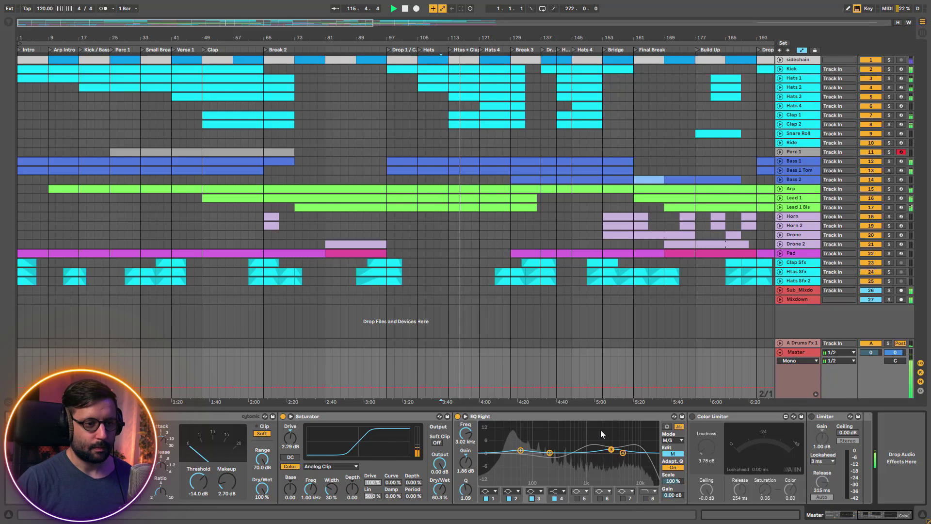
left_click(456, 416)
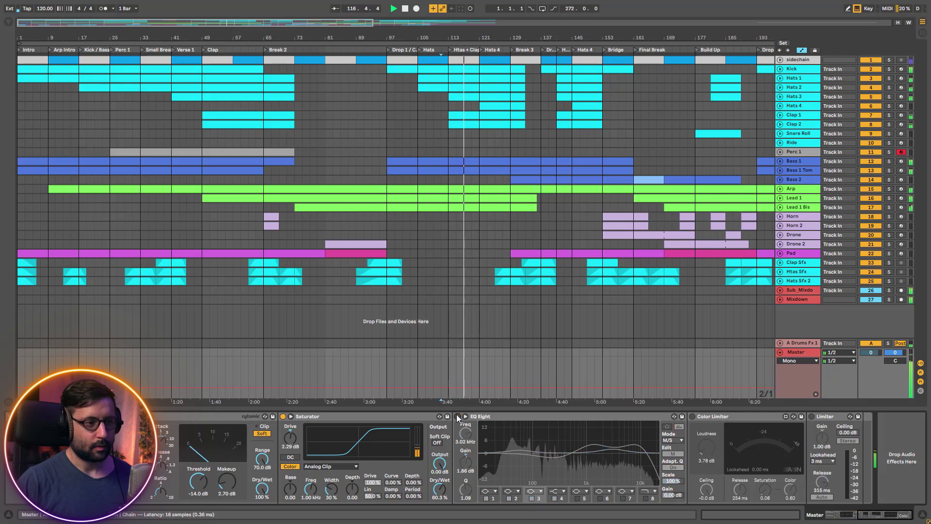
left_click(457, 416)
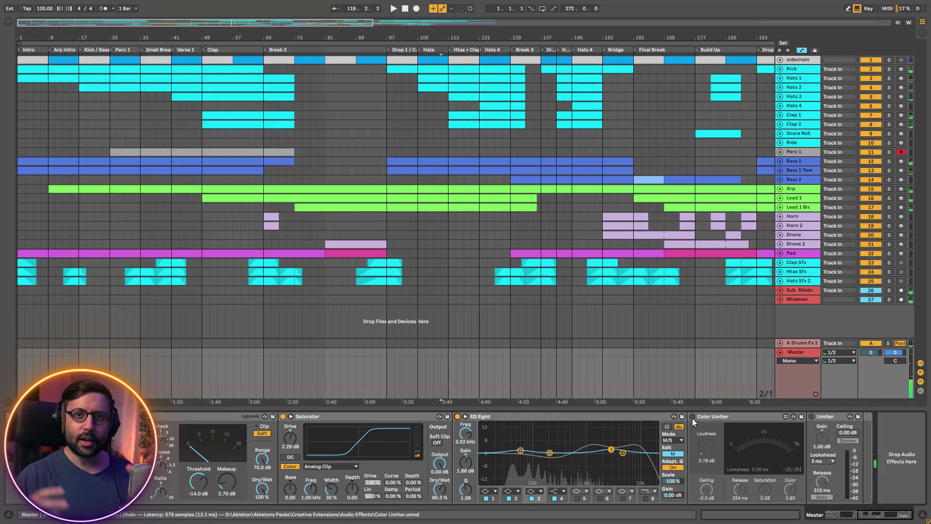
Enable the Color Limiter in the mastering chain and play the mix, comparing the device bypassed and active
left_click(716, 416)
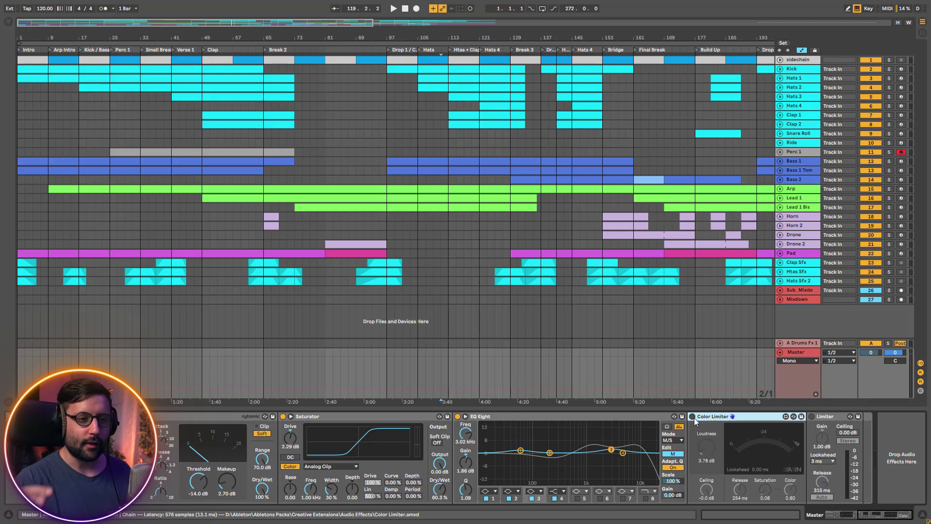
left_click(692, 416)
key("space")
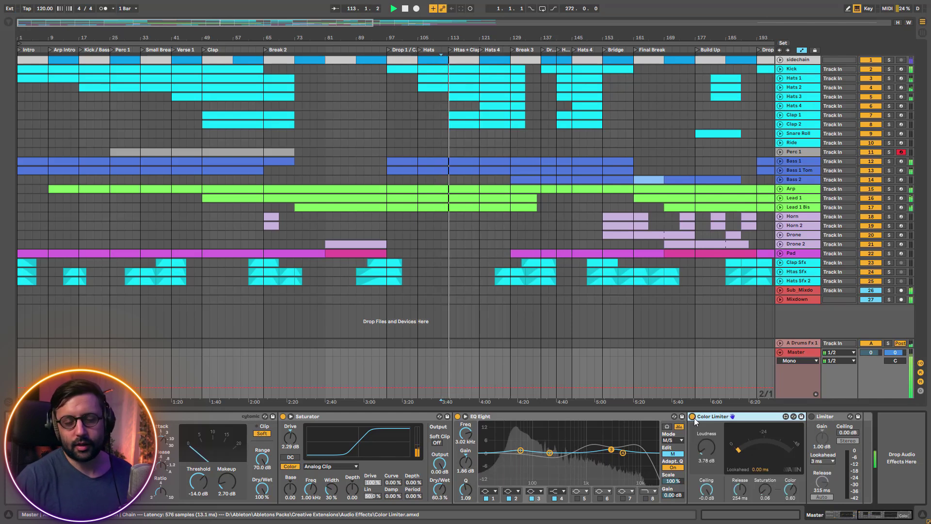
left_click(692, 416)
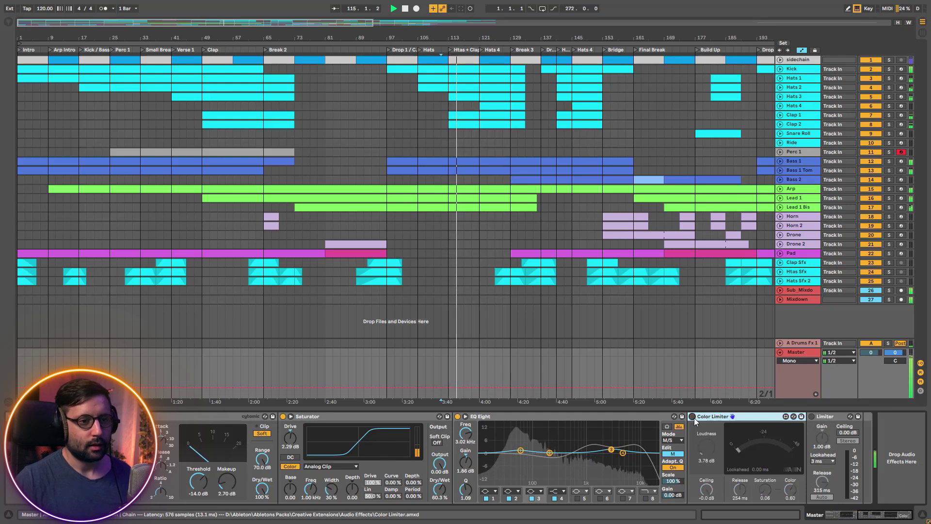
left_click(694, 417)
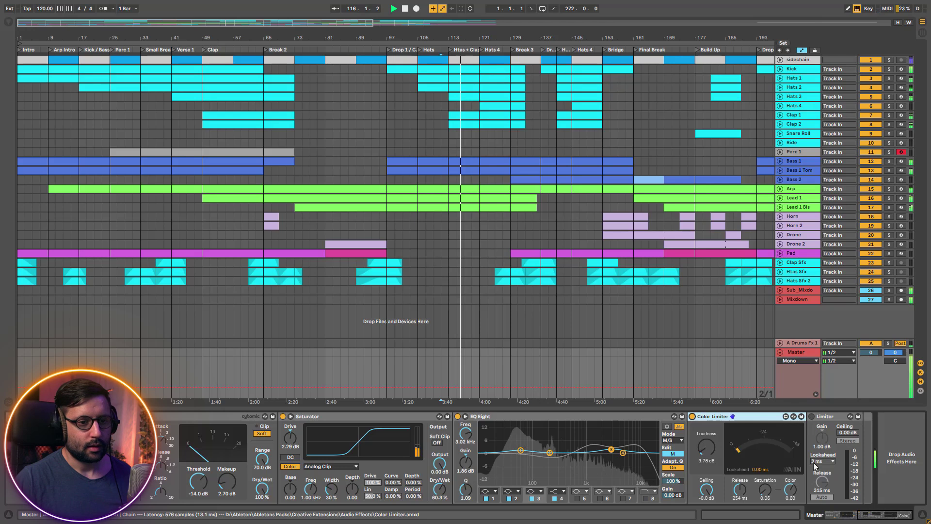
Enable the Limiter at the end of the mastering chain during playback and focus on its Gain control
left_click(812, 417)
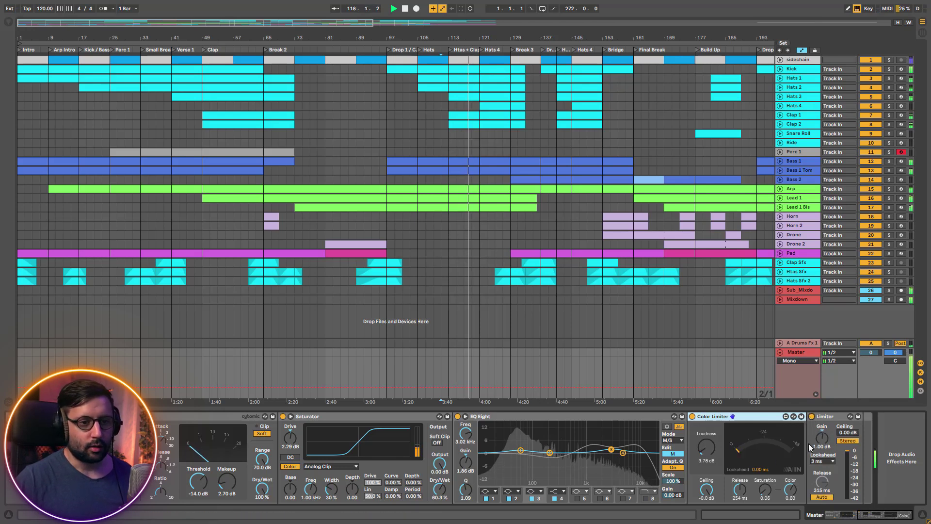
left_click(821, 438)
left_click_drag(823, 437, 822, 441)
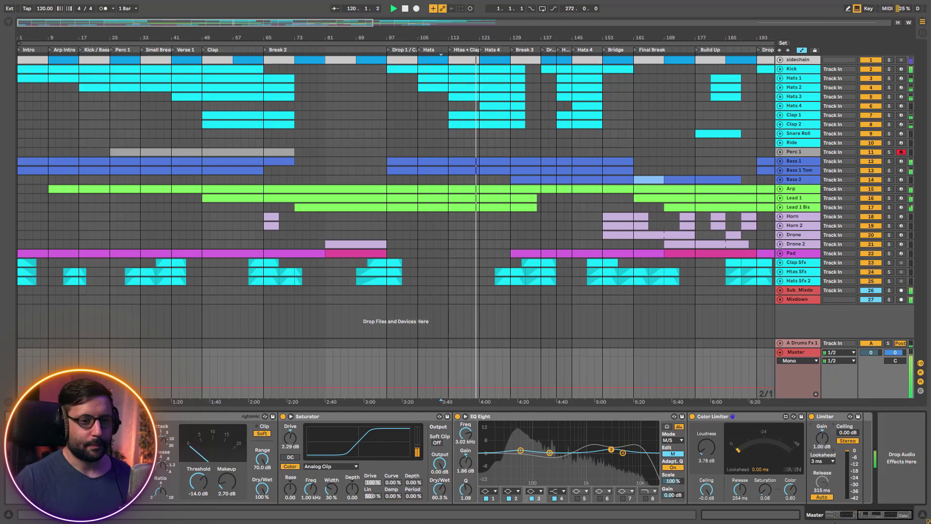
Hide the devices inside the Master's mastering chain rack so only the rack's macros are shown
left_click_drag(873, 517, 842, 517)
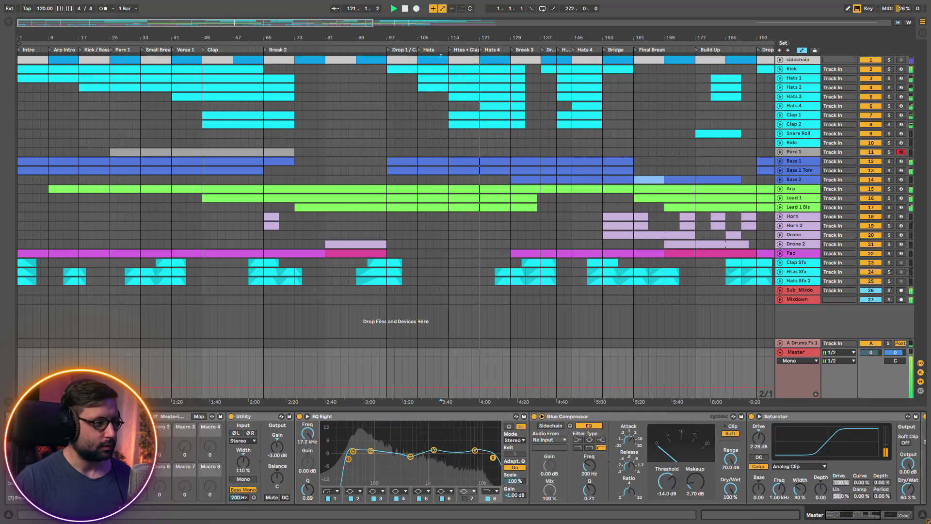
left_click(118, 444)
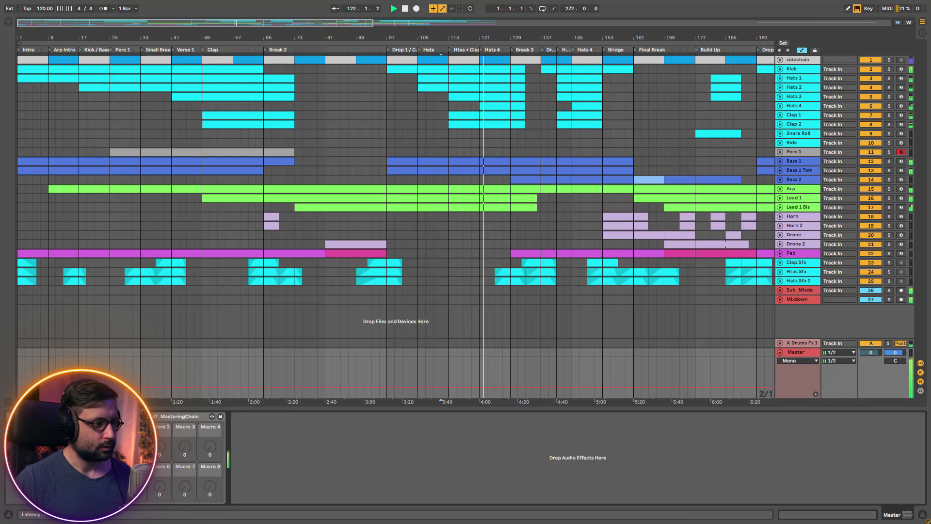